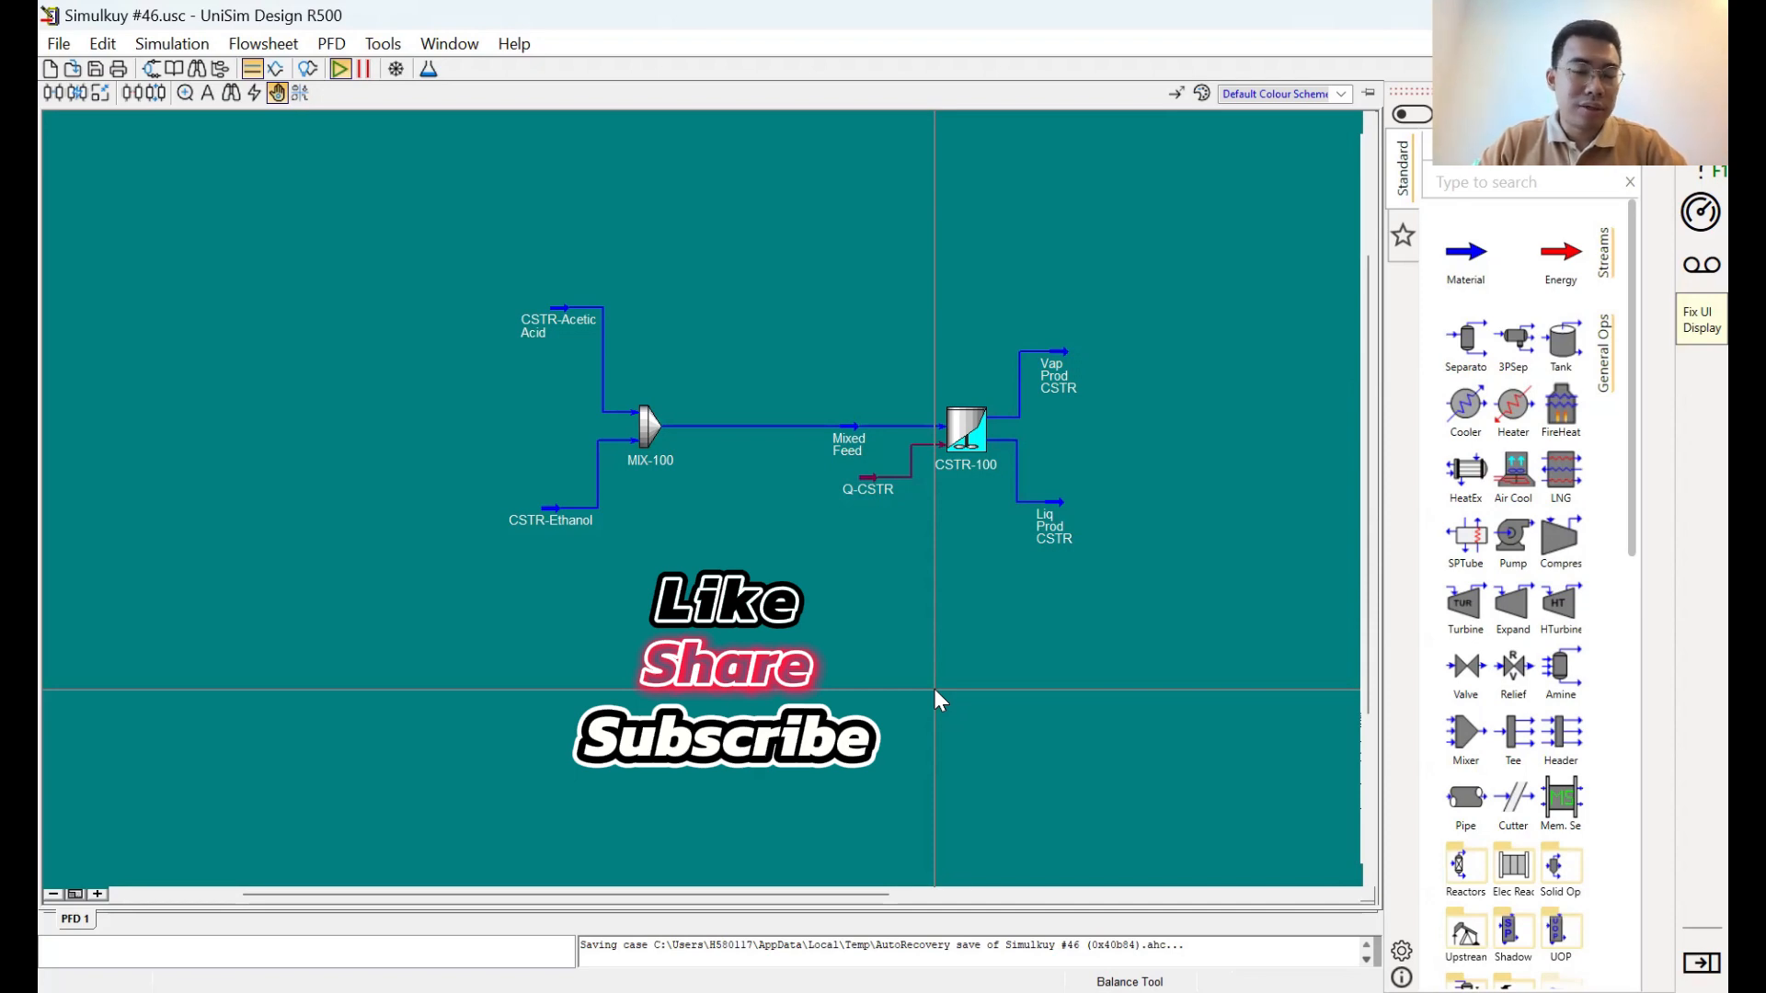
Enter the basis environment and review the Kinetic reaction's stoichiometry, basis and rate parameters
{"action": "left_click", "coordinate": [427, 72]}
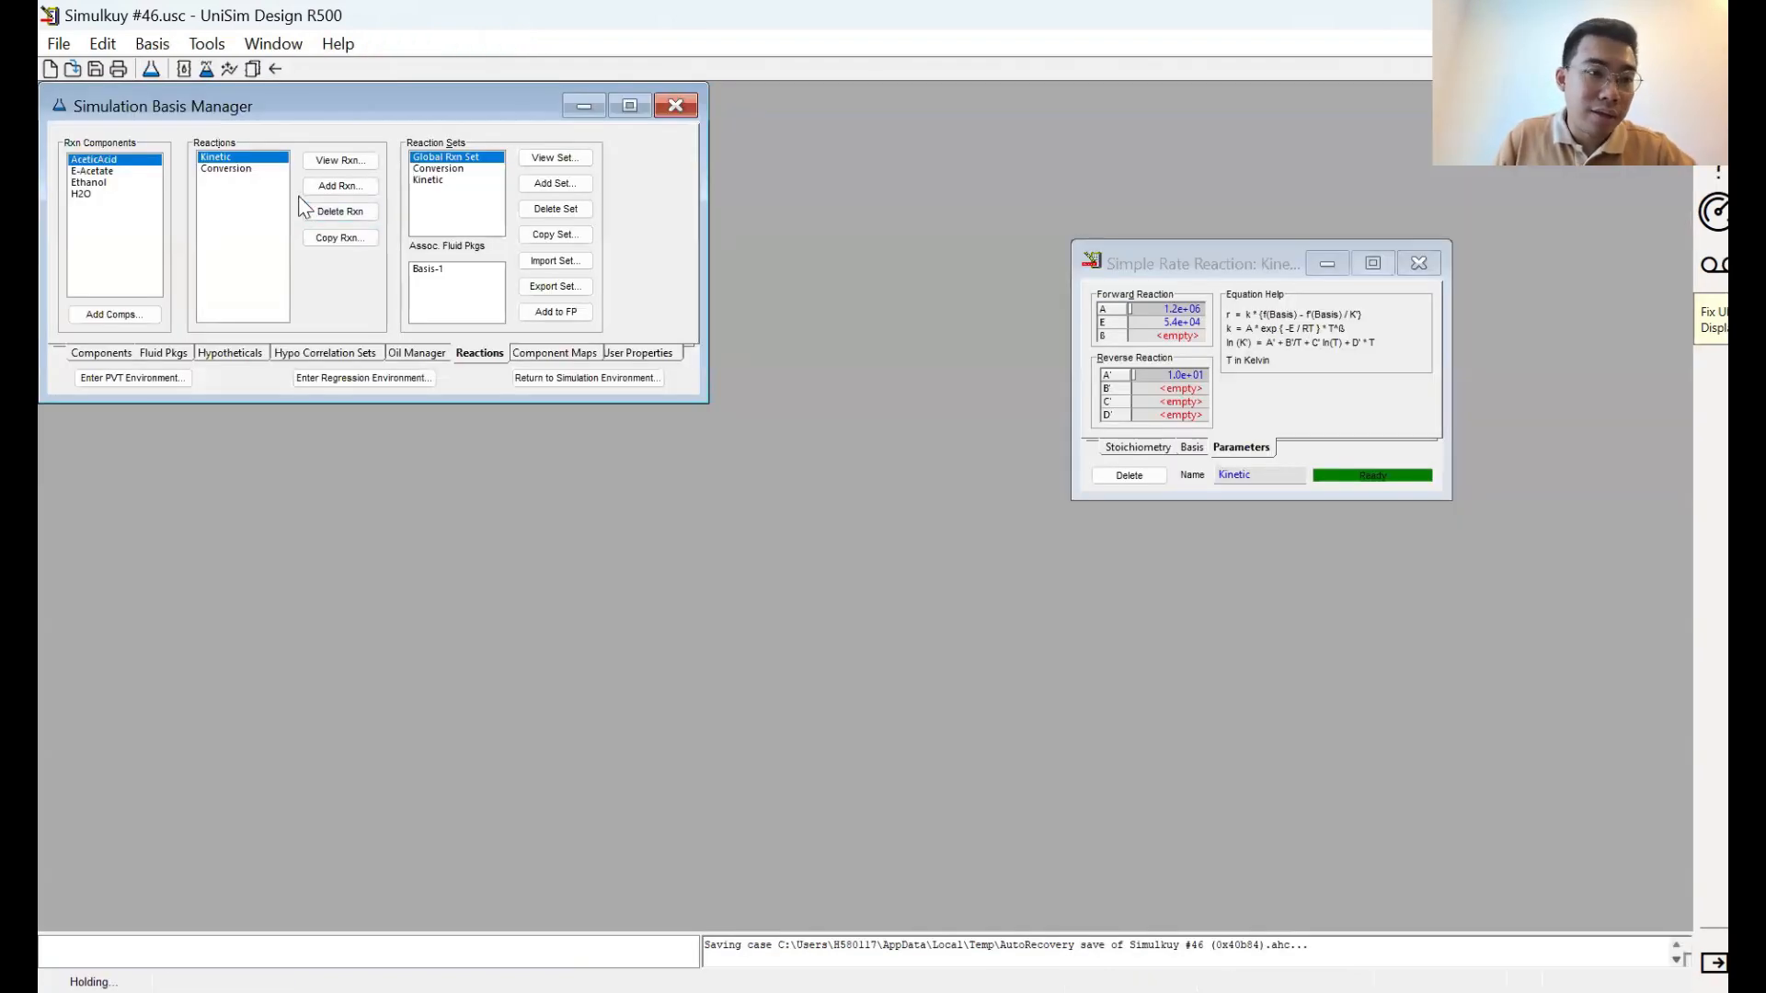
{"action": "double_click", "coordinate": [267, 158]}
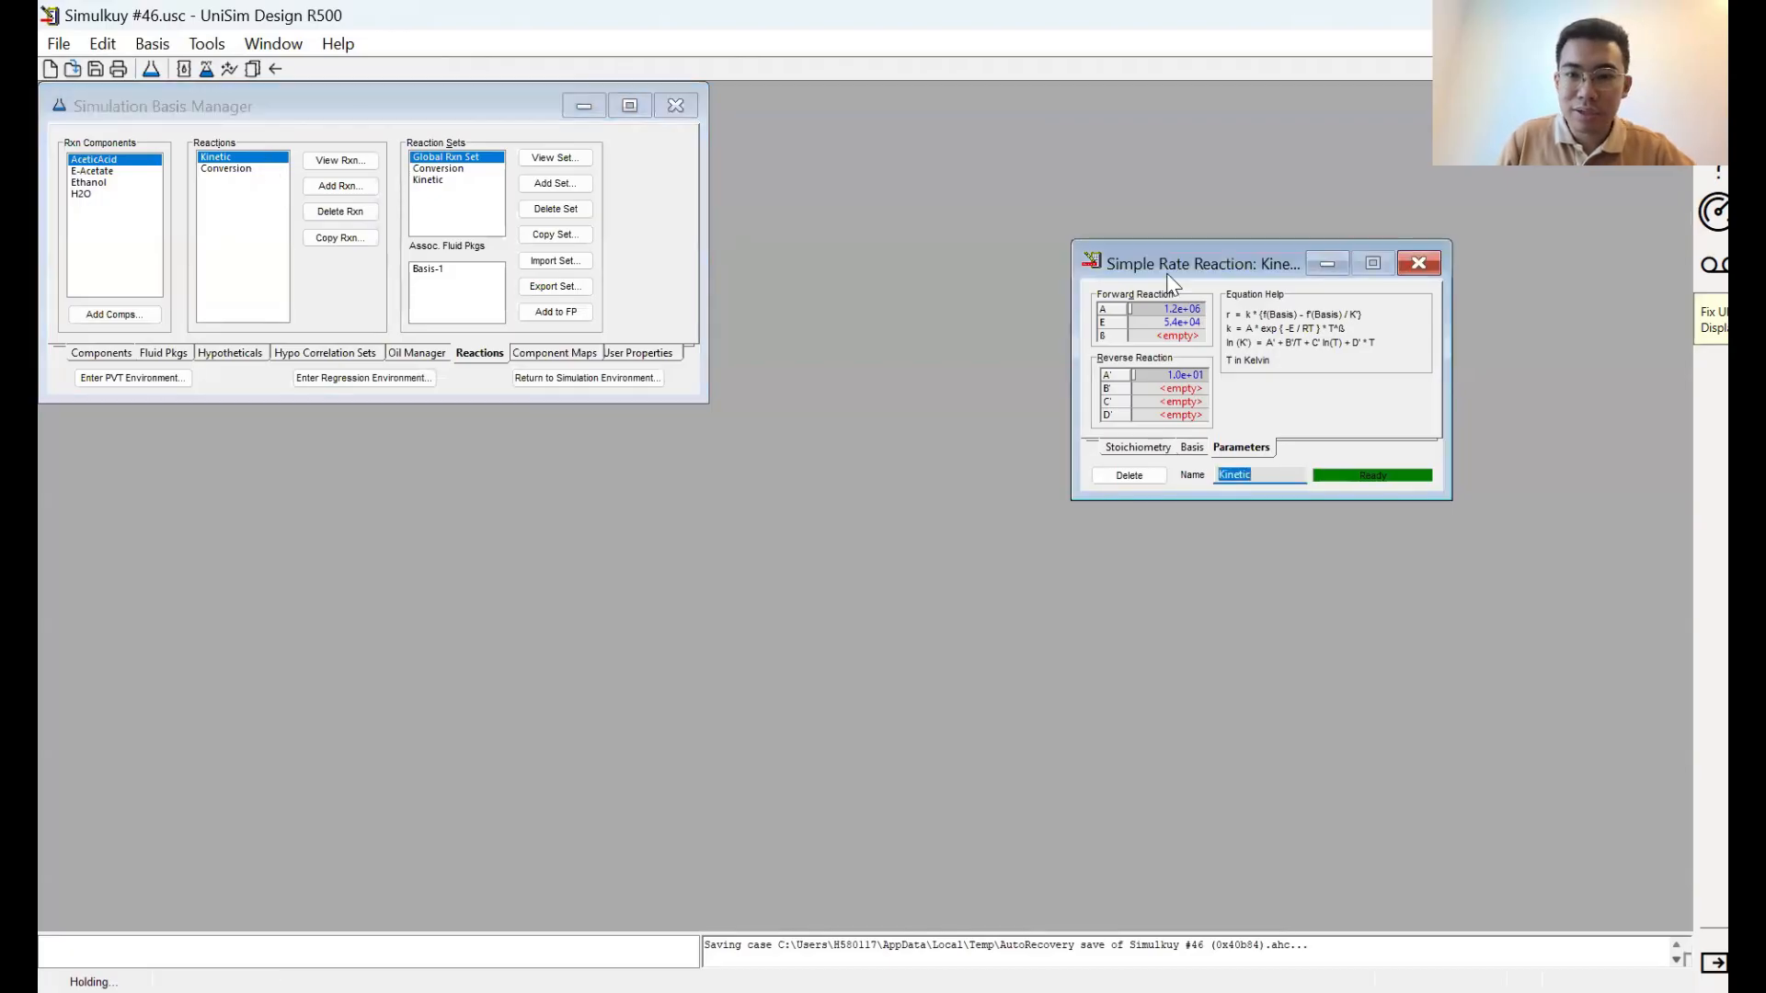
{"action": "left_click_drag", "start_coordinate": [1167, 273], "coordinate": [611, 255]}
{"action": "left_click", "coordinate": [552, 430]}
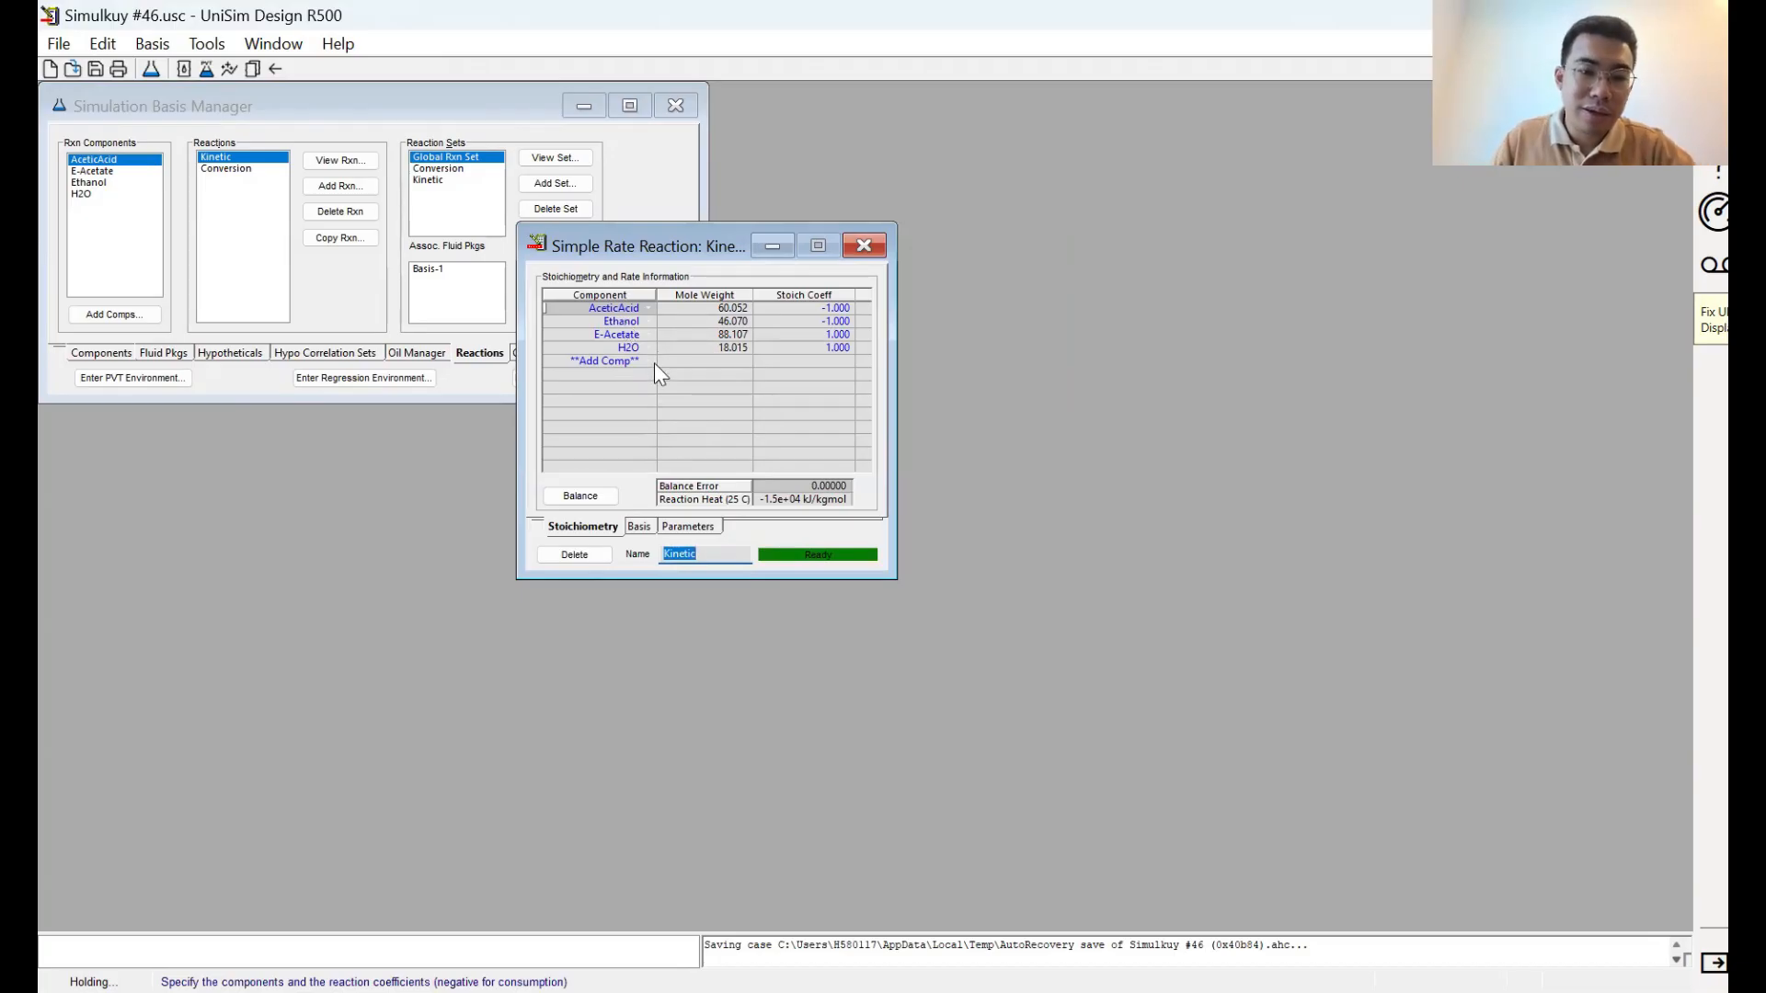
{"action": "left_click", "coordinate": [638, 526]}
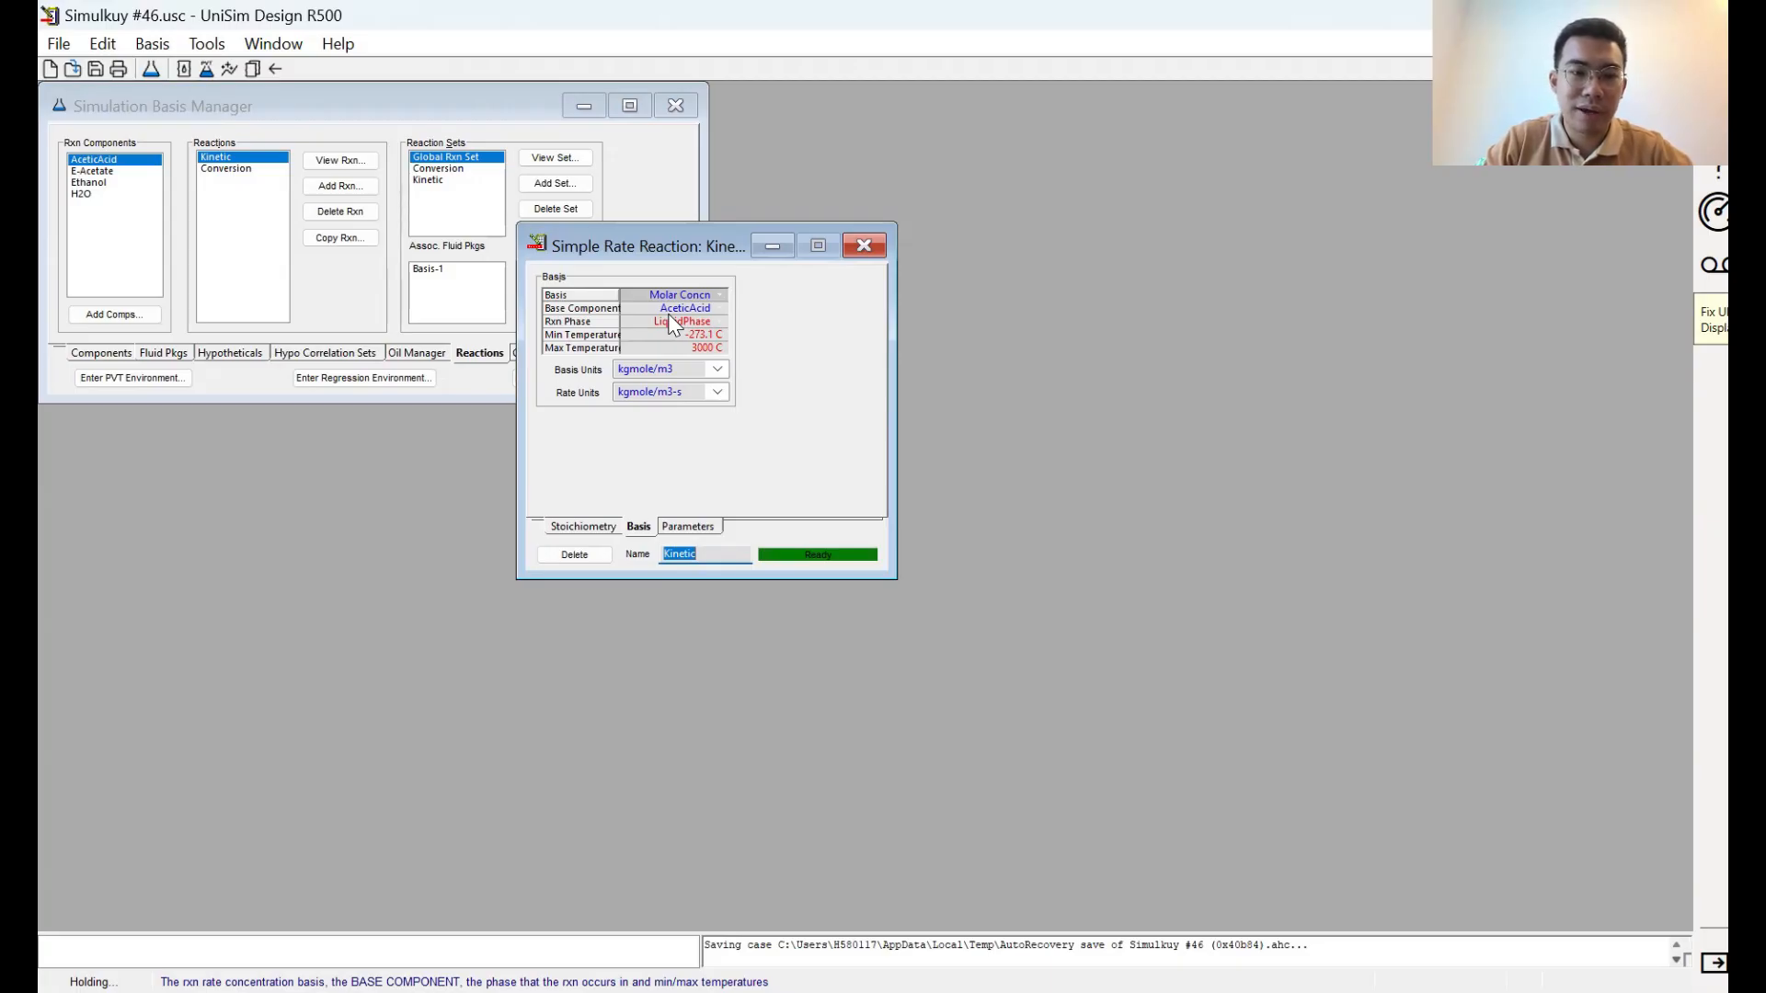
{"action": "left_click", "coordinate": [670, 314]}
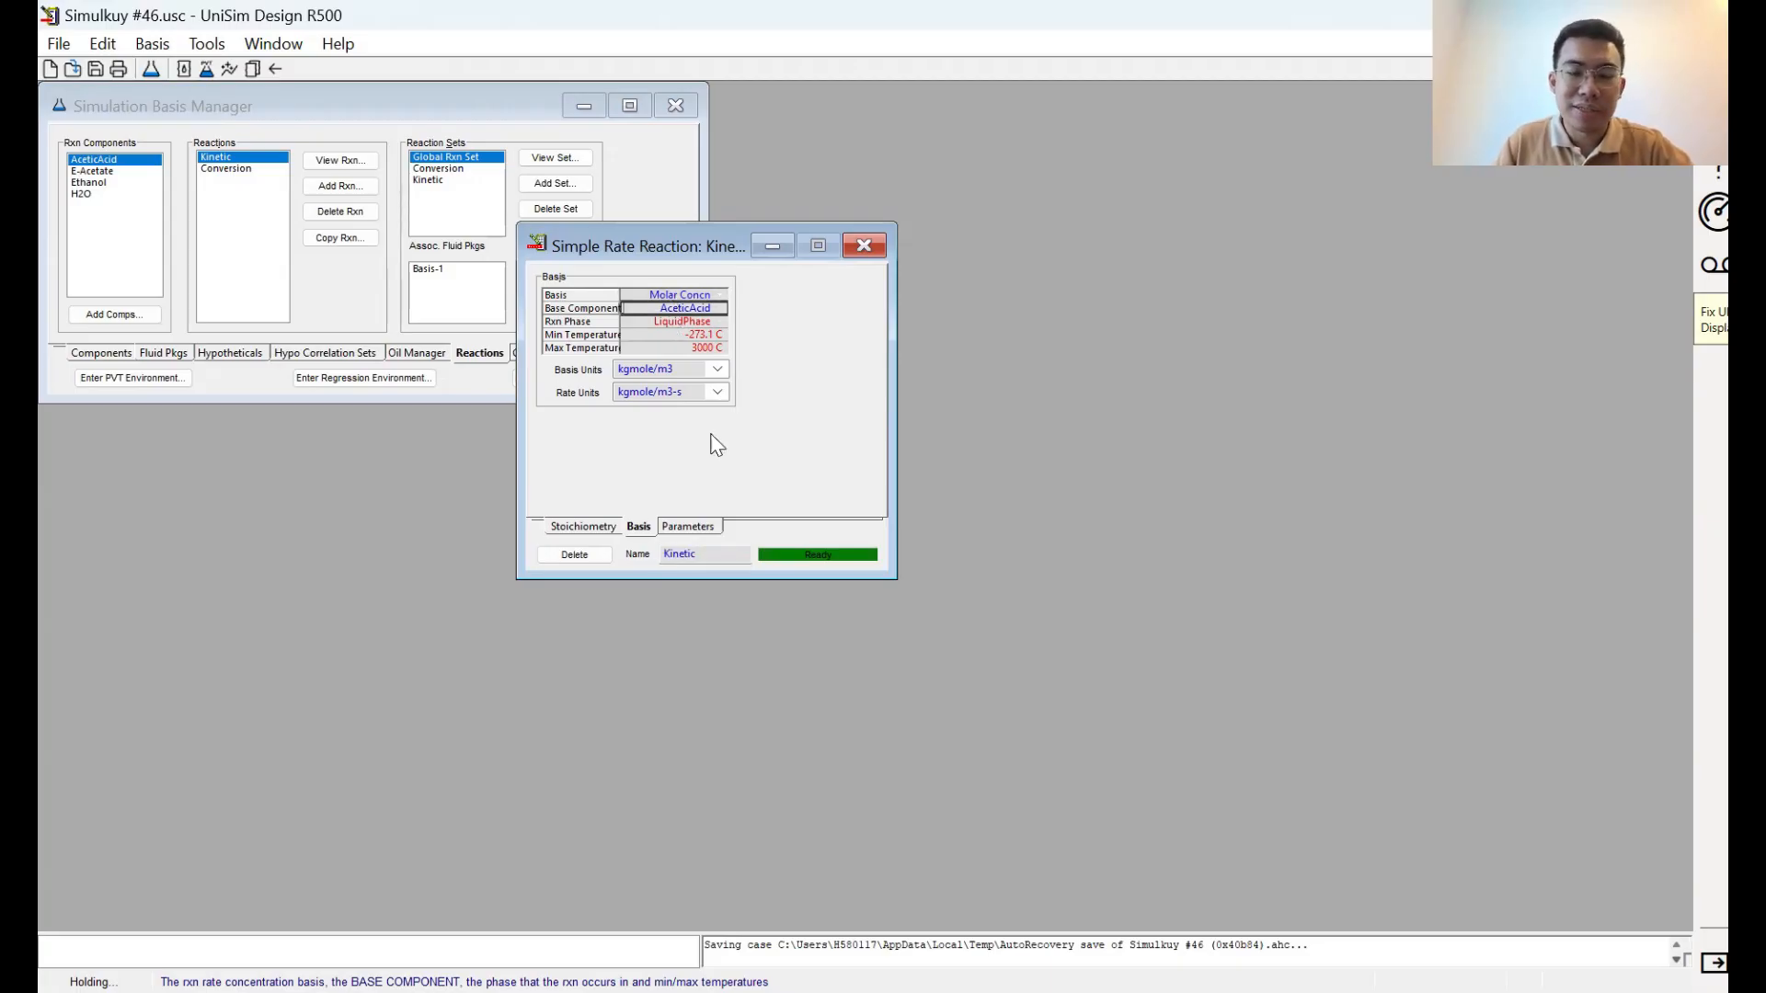
{"action": "left_click", "coordinate": [683, 526]}
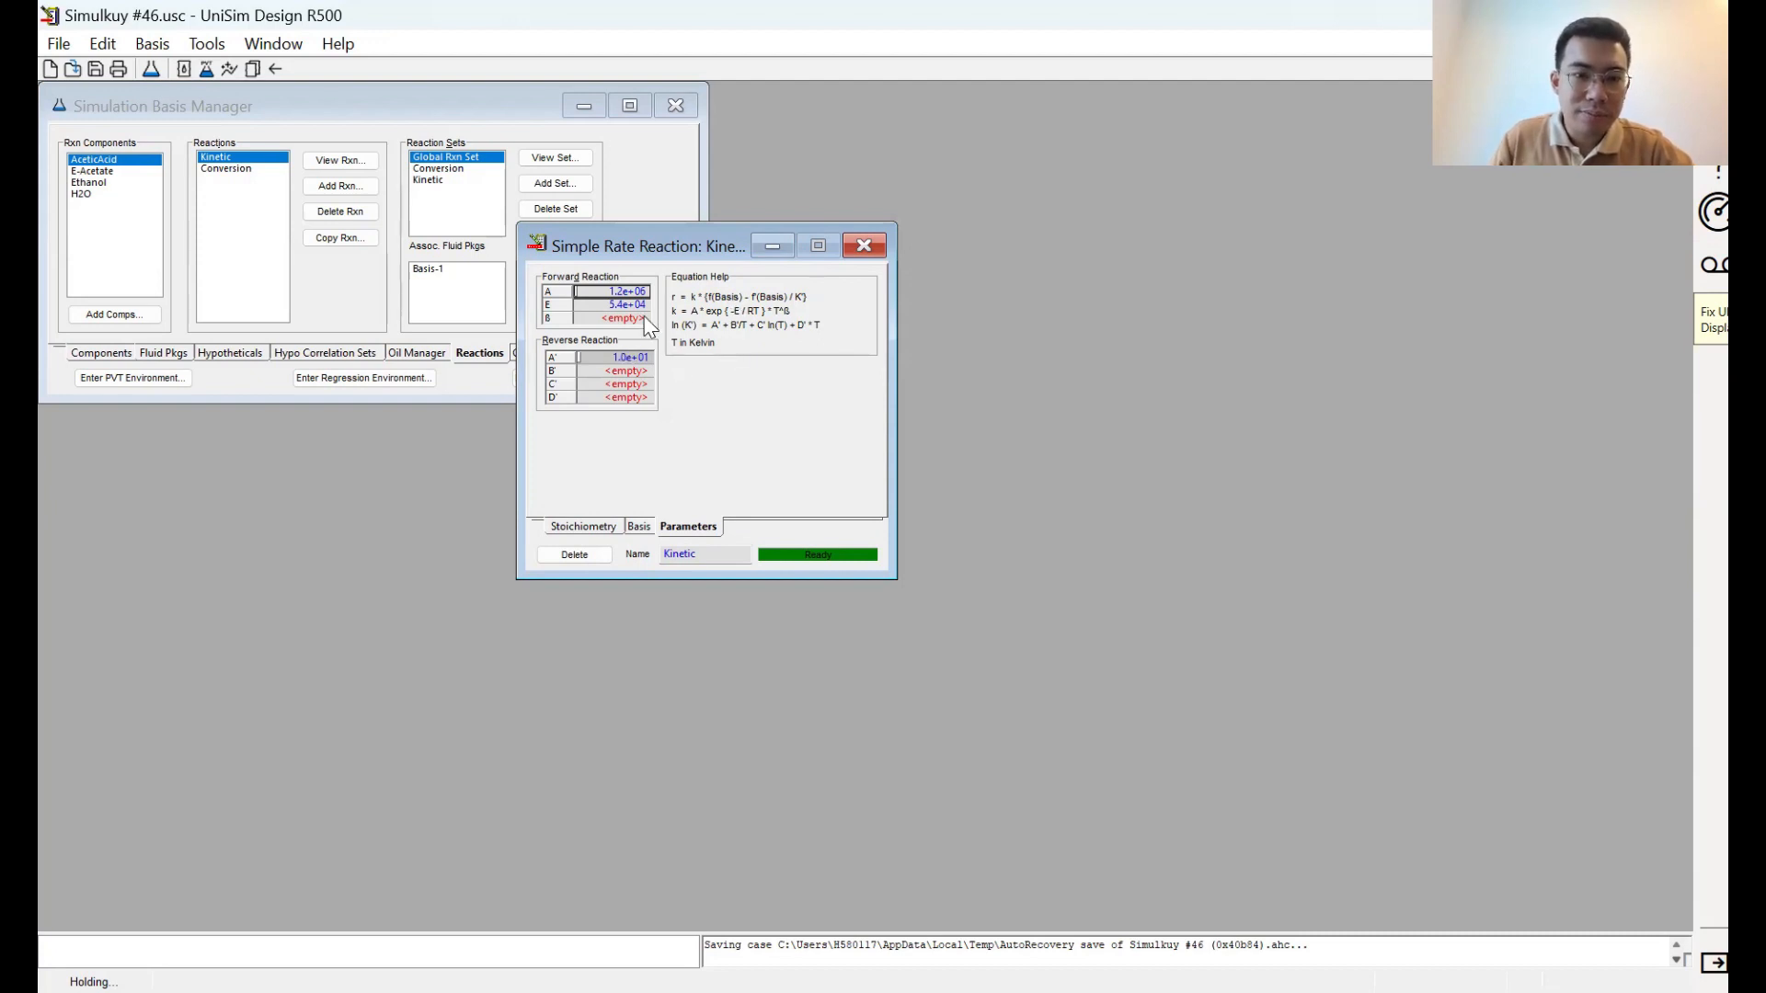
{"action": "left_click", "coordinate": [863, 245]}
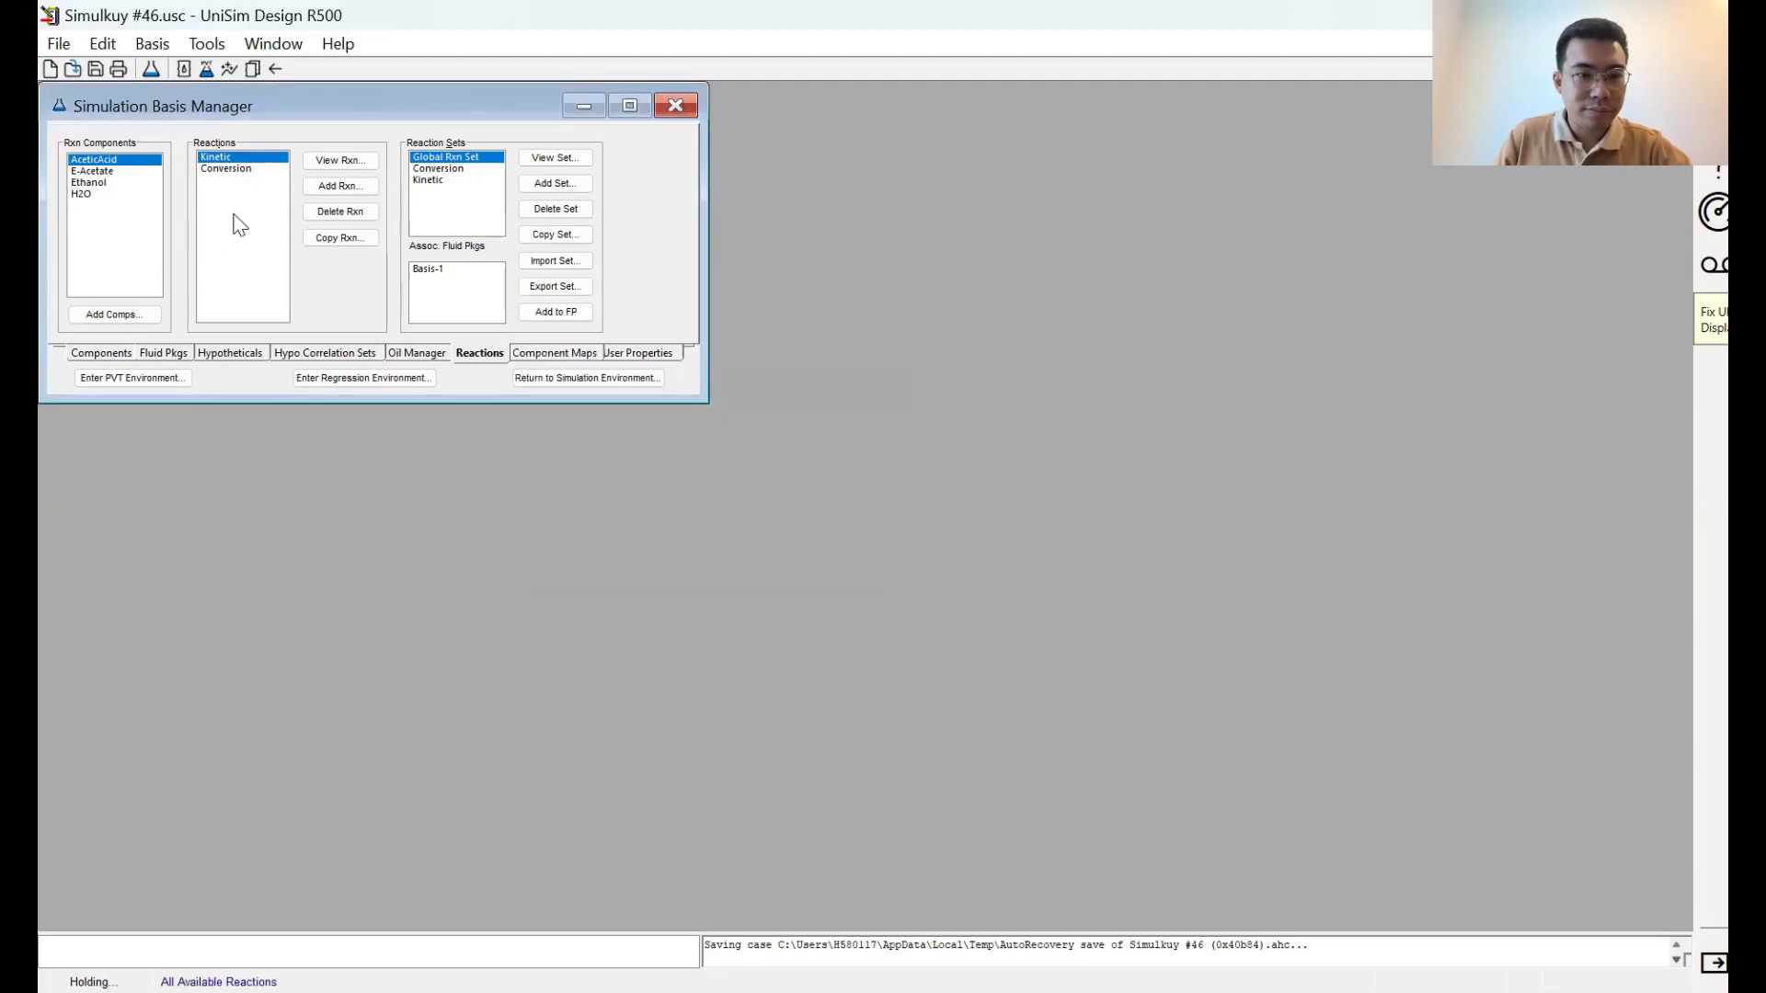
Review the Conversion reaction's stoichiometry and basis coefficients, and return to the simulation environment
{"action": "double_click", "coordinate": [227, 169]}
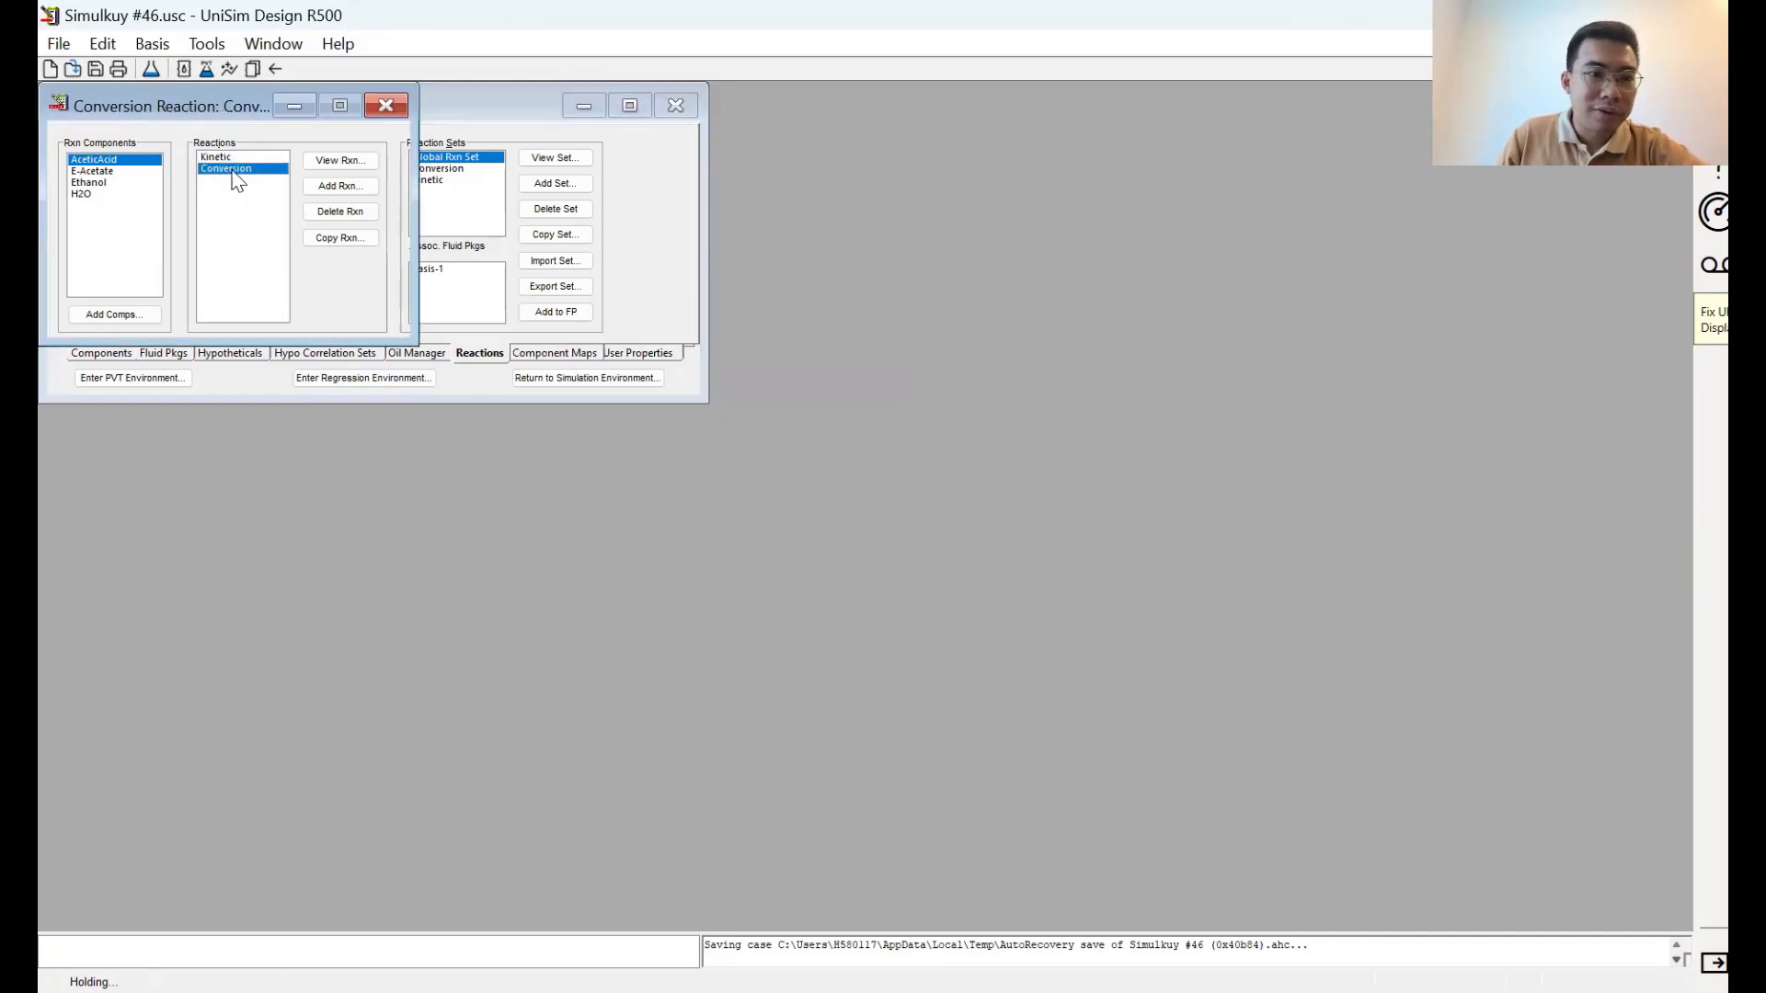
{"action": "left_click_drag", "start_coordinate": [180, 106], "coordinate": [870, 256]}
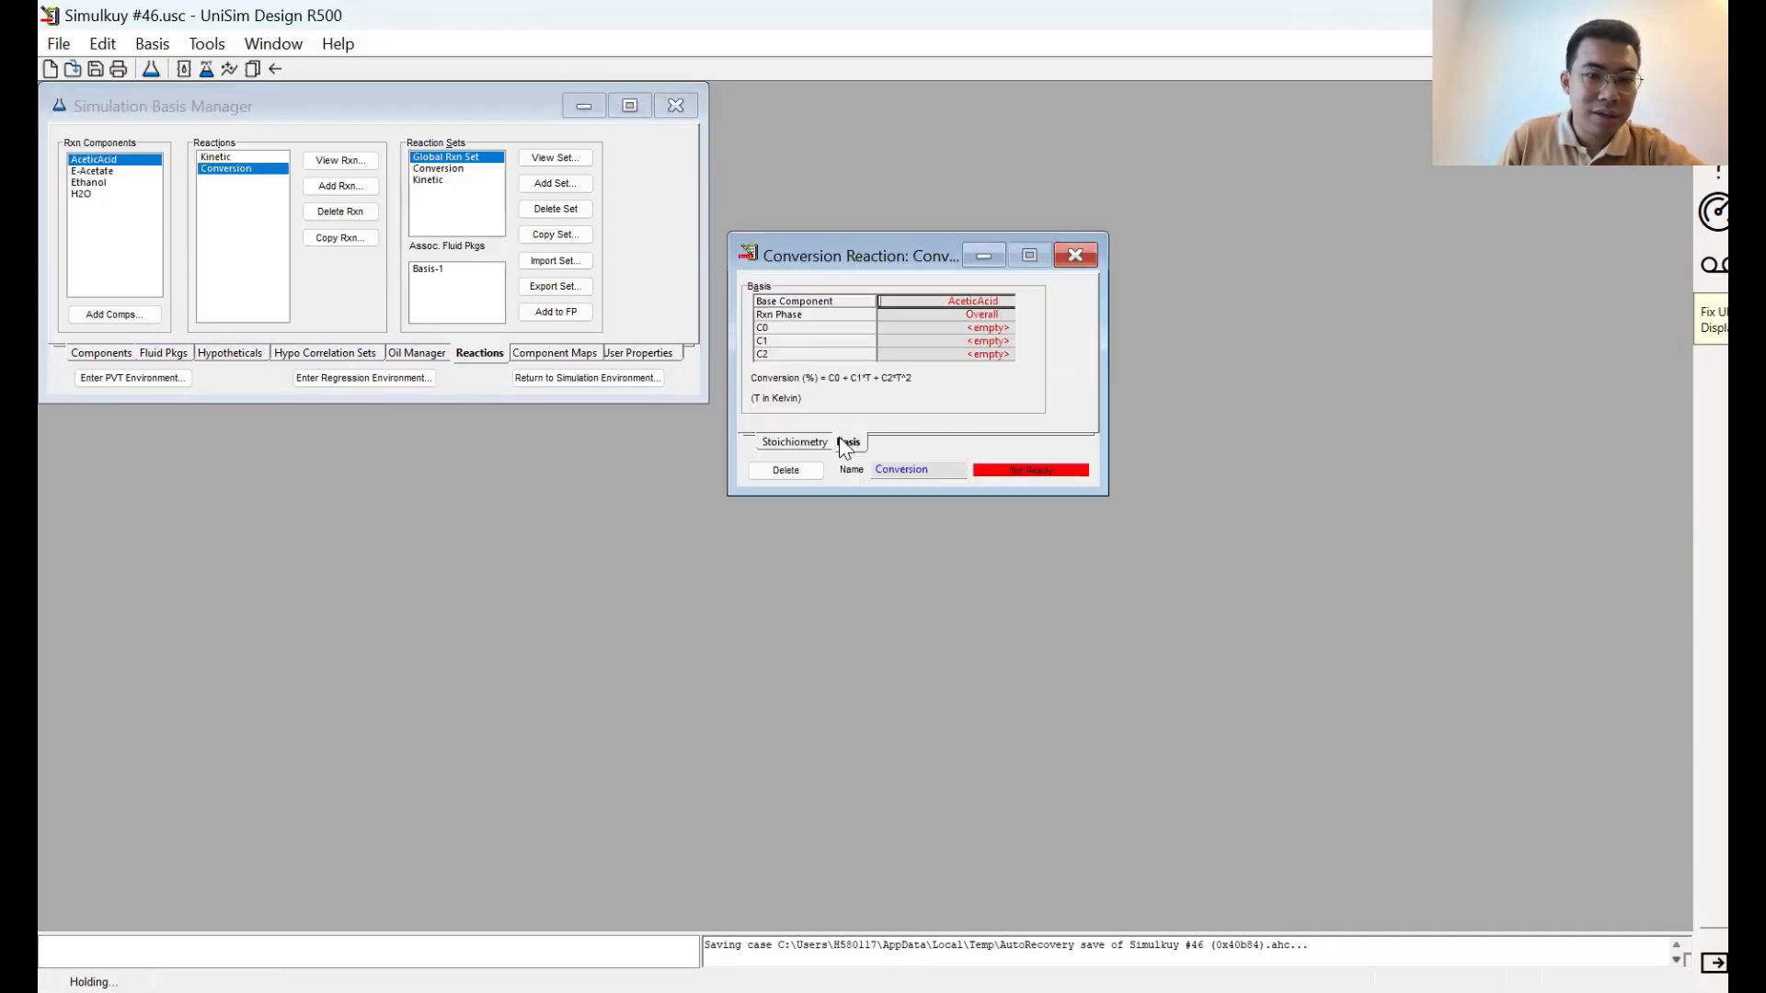
{"action": "left_click", "coordinate": [789, 440]}
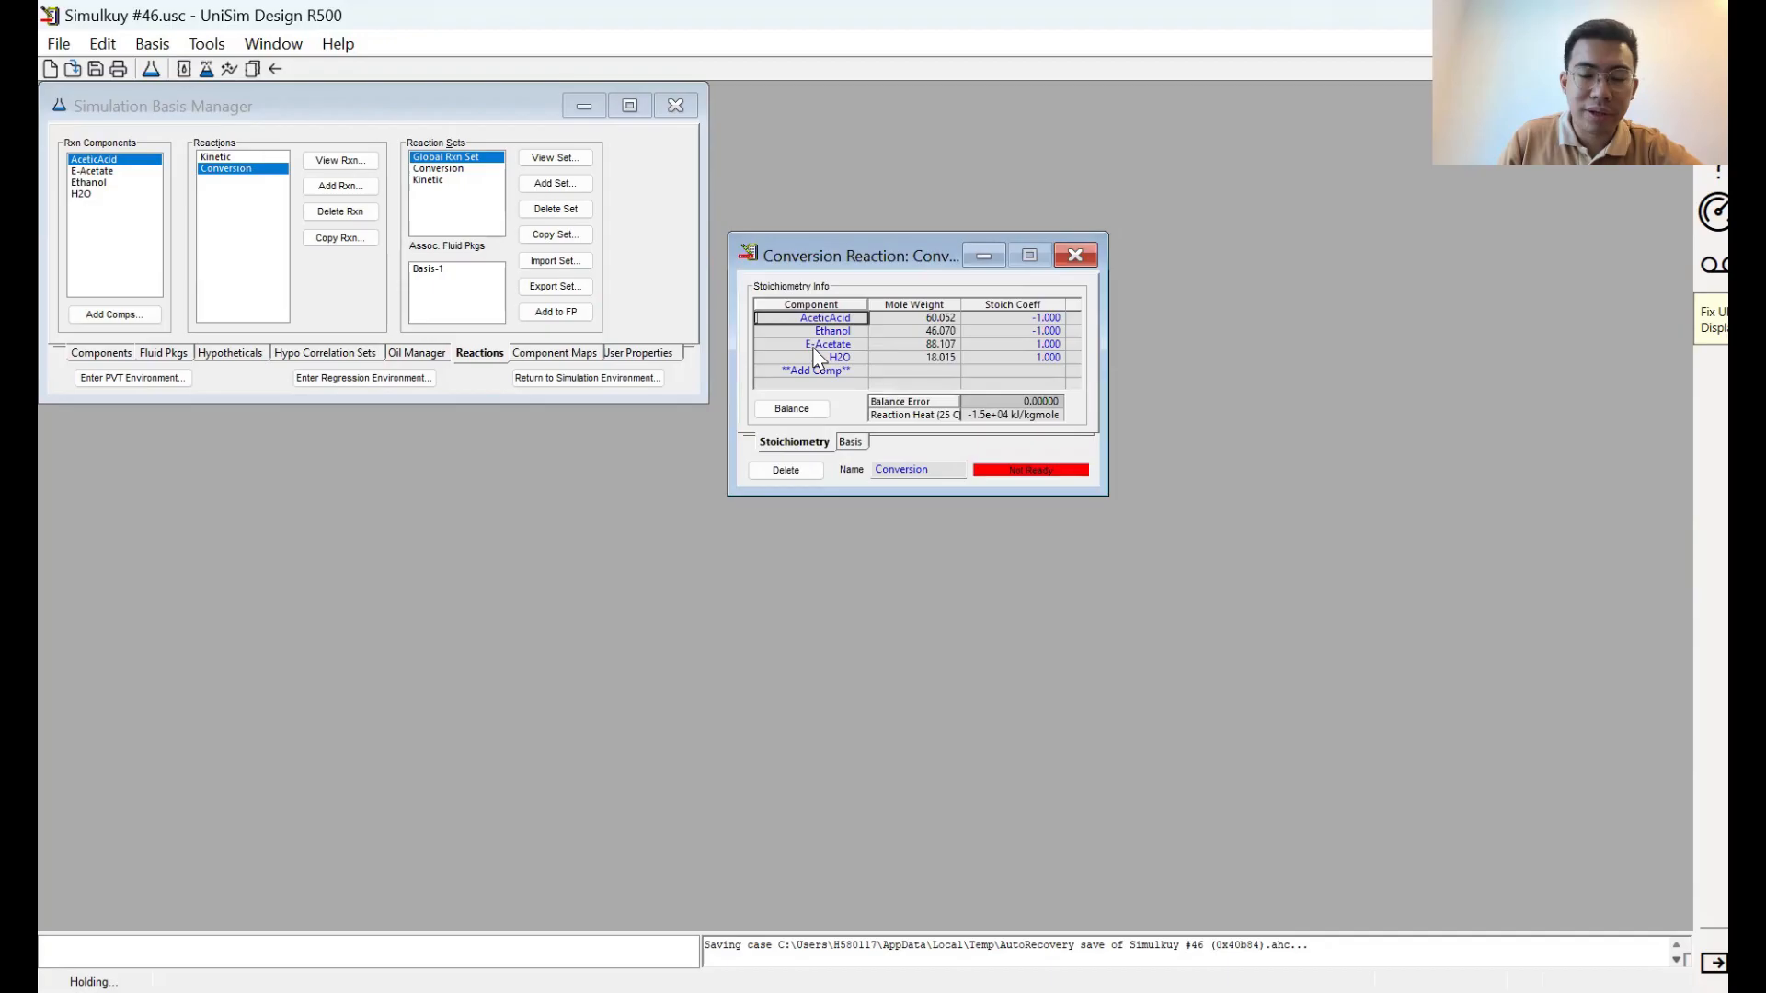
{"action": "left_click", "coordinate": [851, 443]}
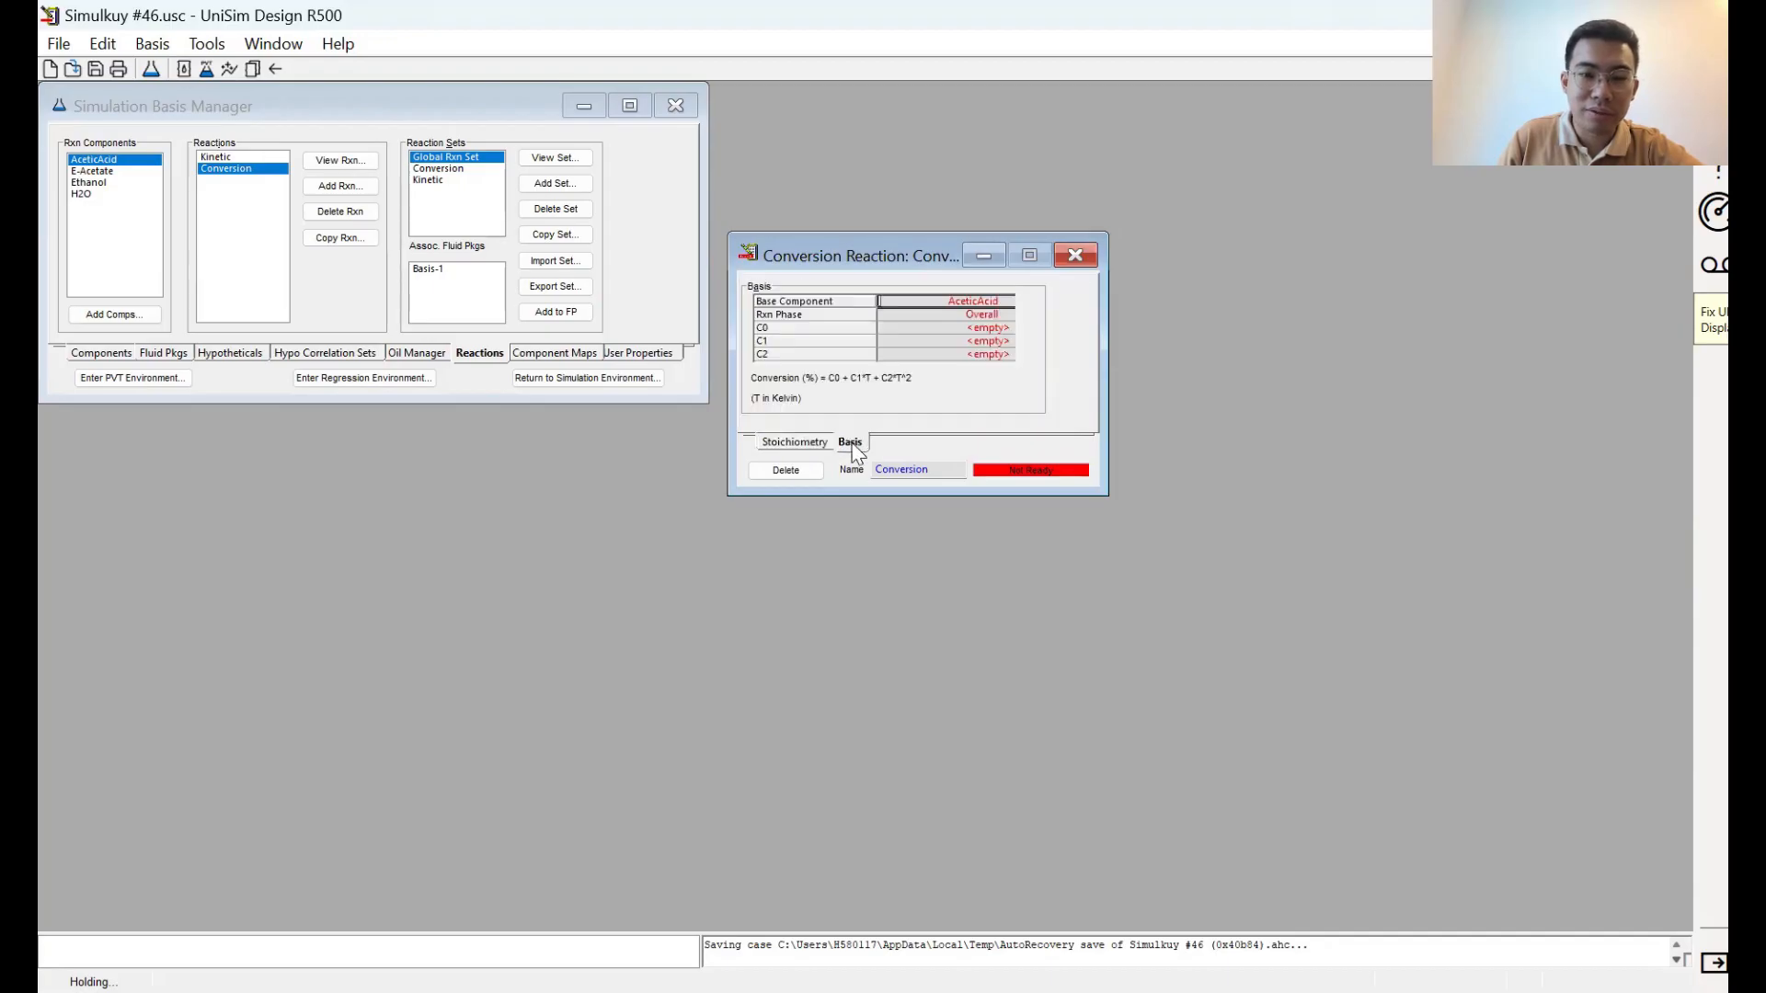
{"action": "left_click", "coordinate": [916, 329]}
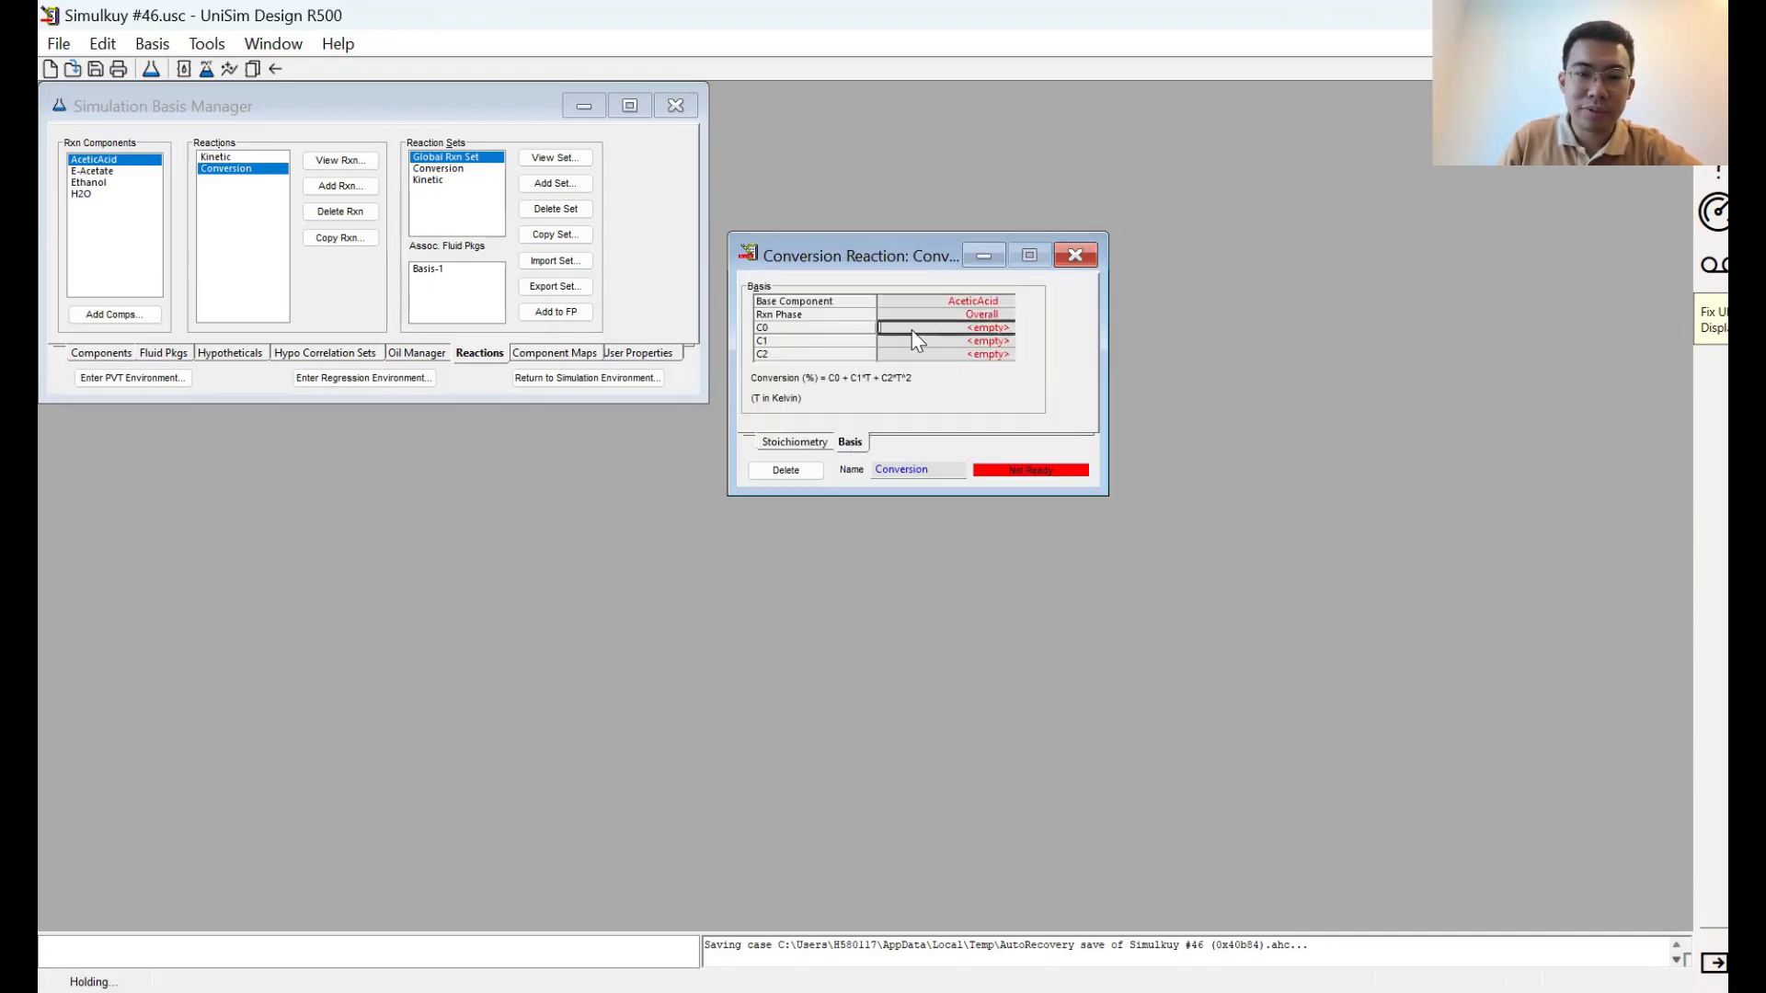
{"action": "left_click", "coordinate": [1076, 261]}
{"action": "left_click", "coordinate": [557, 381]}
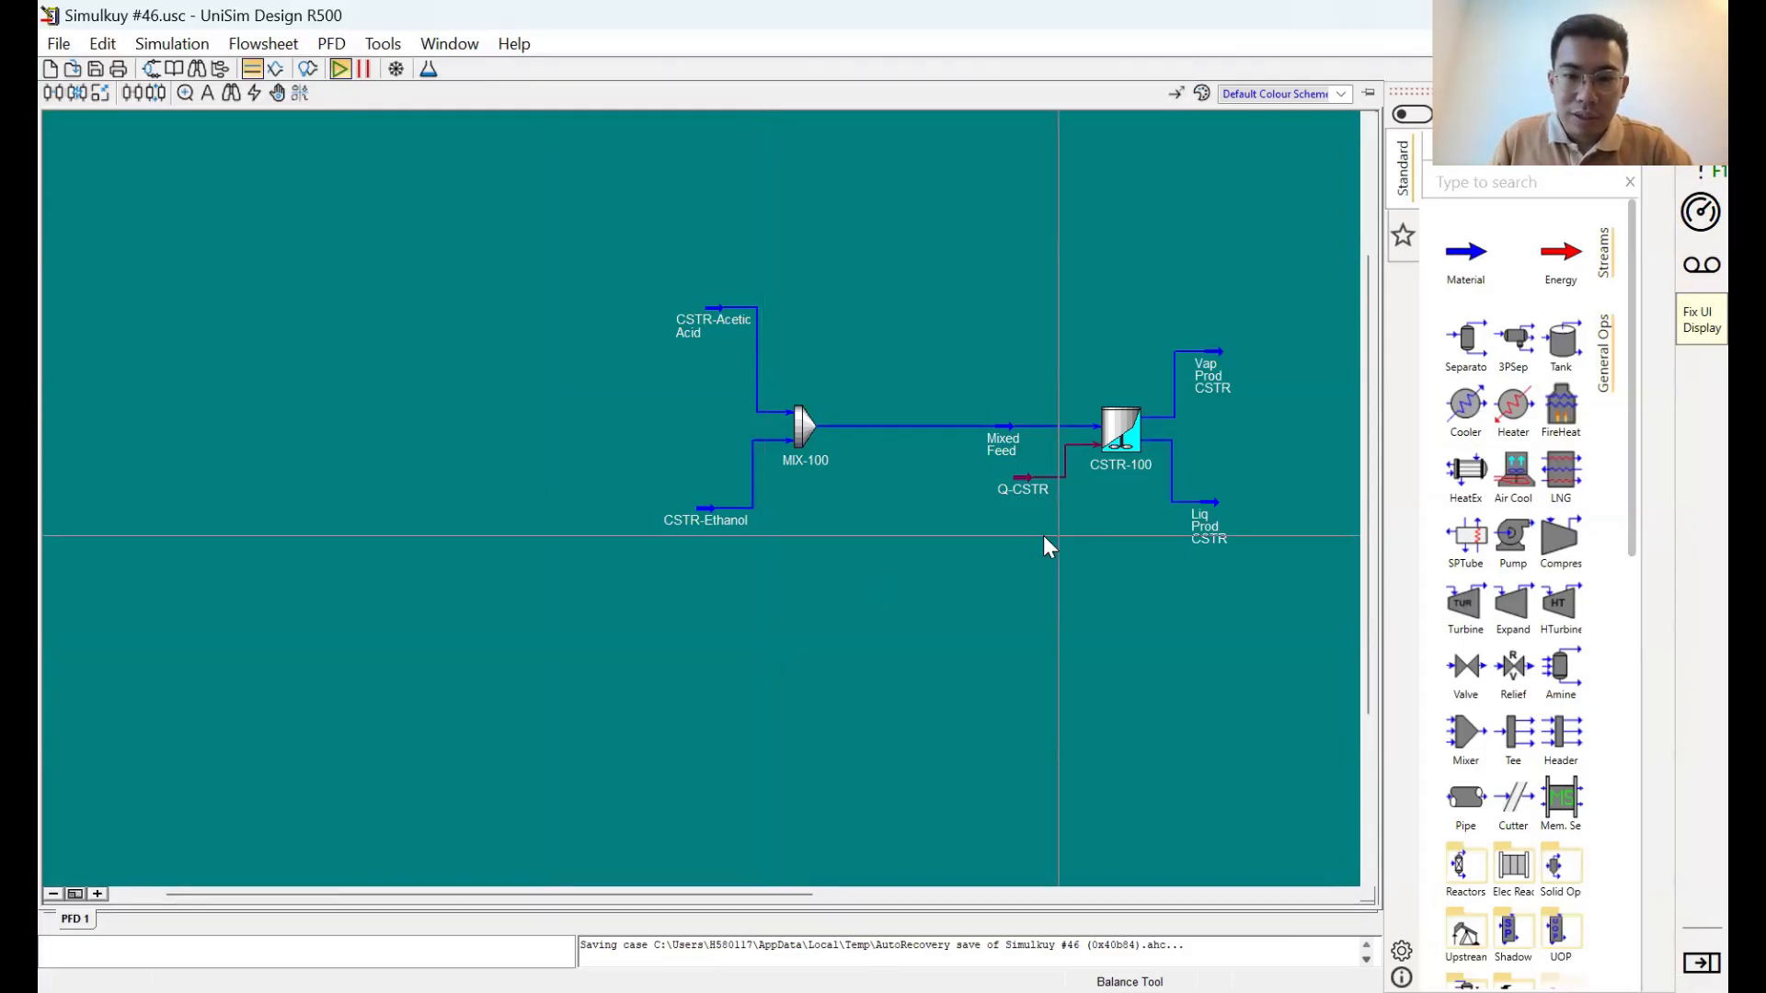
Check the MIX-100 connections and the Mixed Feed stream's conditions and composition
{"action": "left_click_drag", "start_coordinate": [737, 434], "coordinate": [637, 372]}
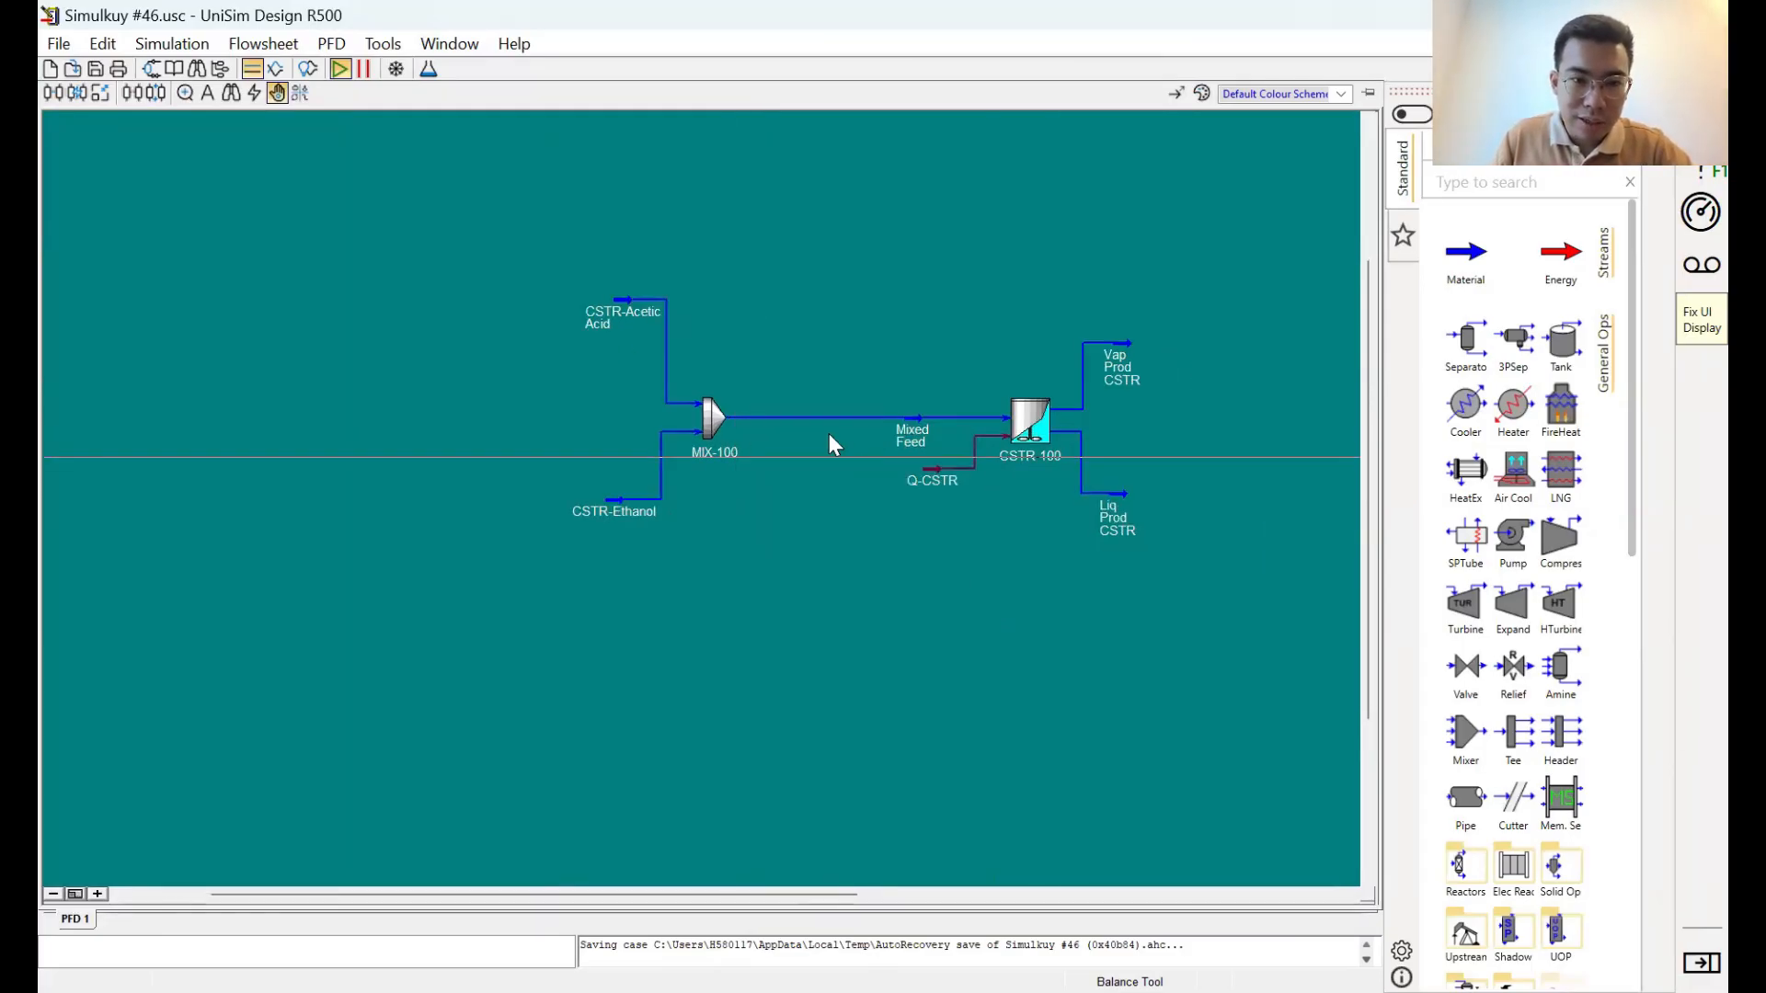
{"action": "double_click", "coordinate": [732, 427]}
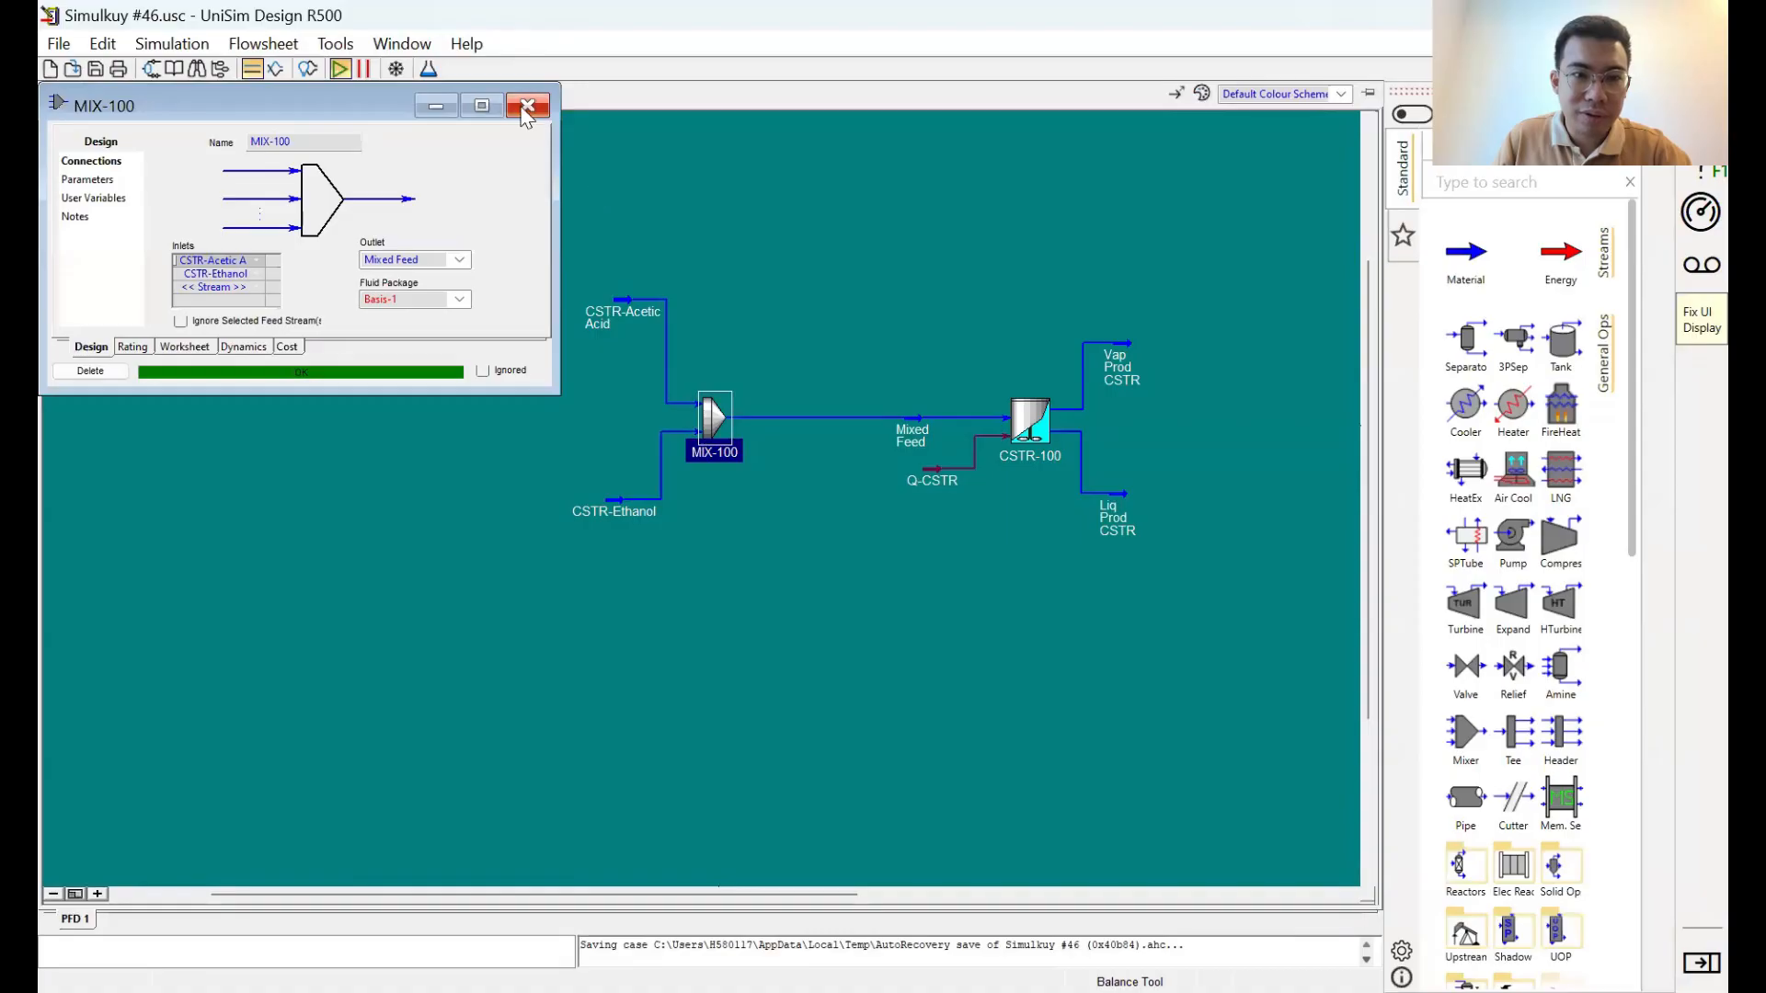
{"action": "left_click", "coordinate": [529, 109]}
{"action": "double_click", "coordinate": [898, 423]}
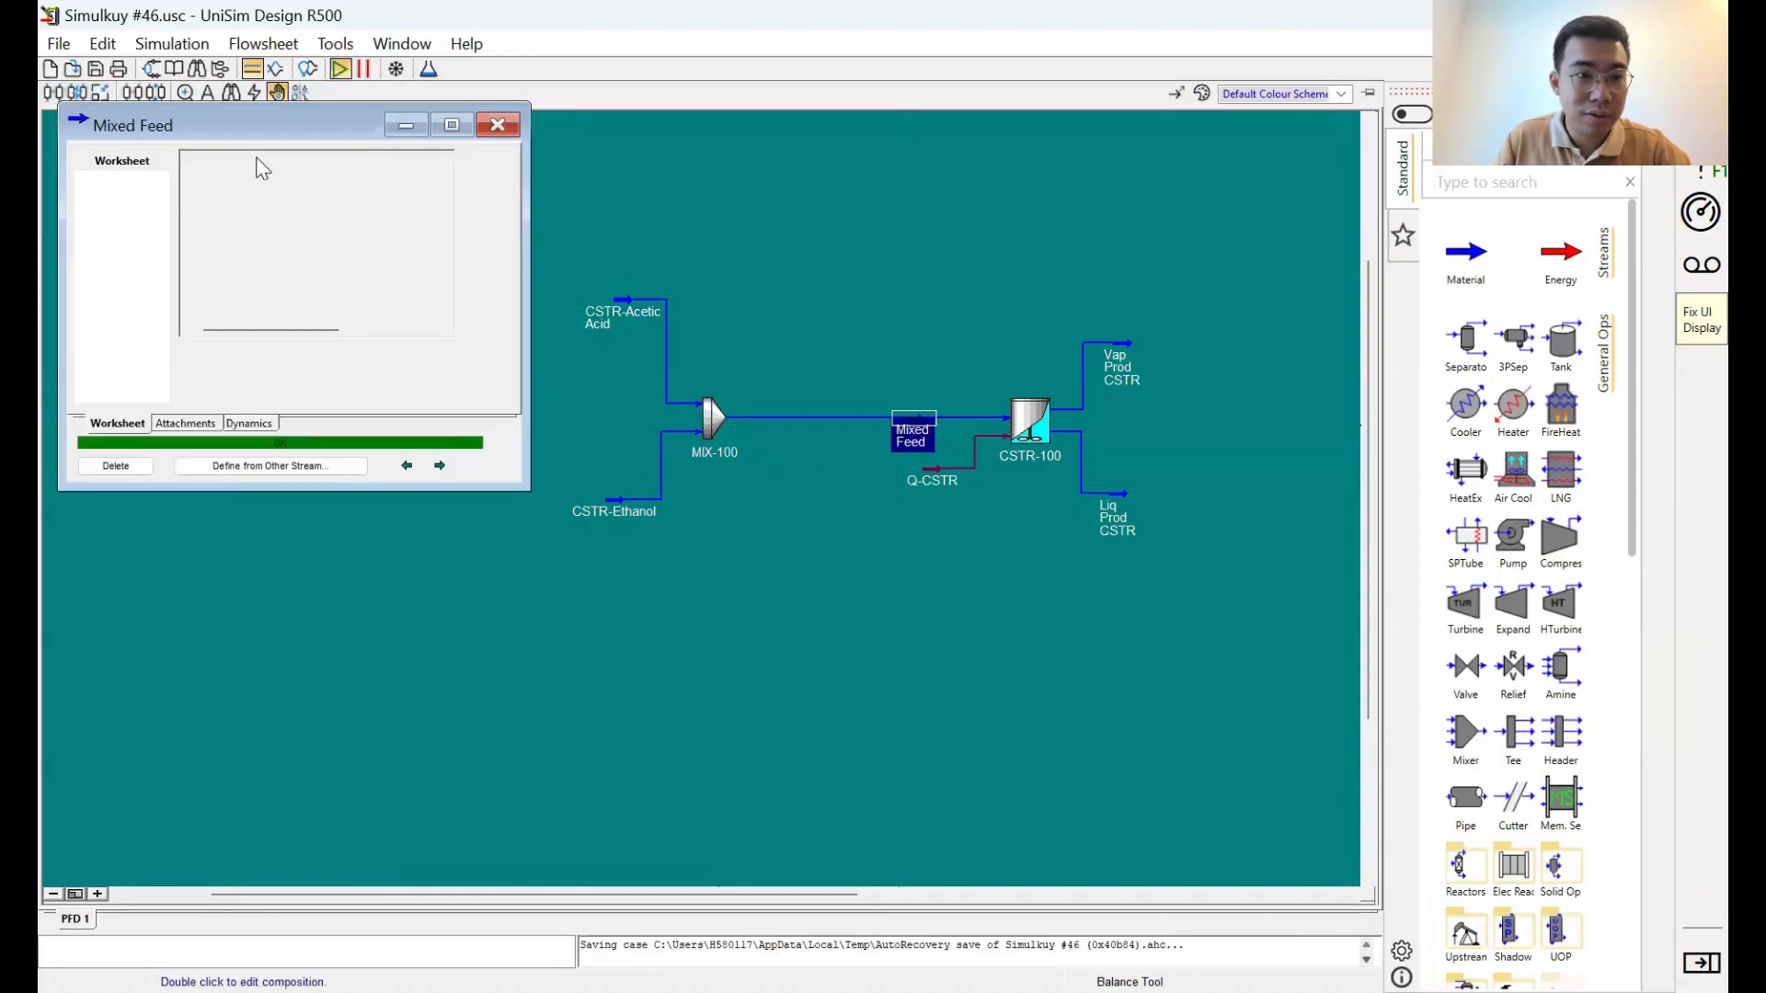
{"action": "left_click_drag", "start_coordinate": [235, 140], "coordinate": [1017, 273]}
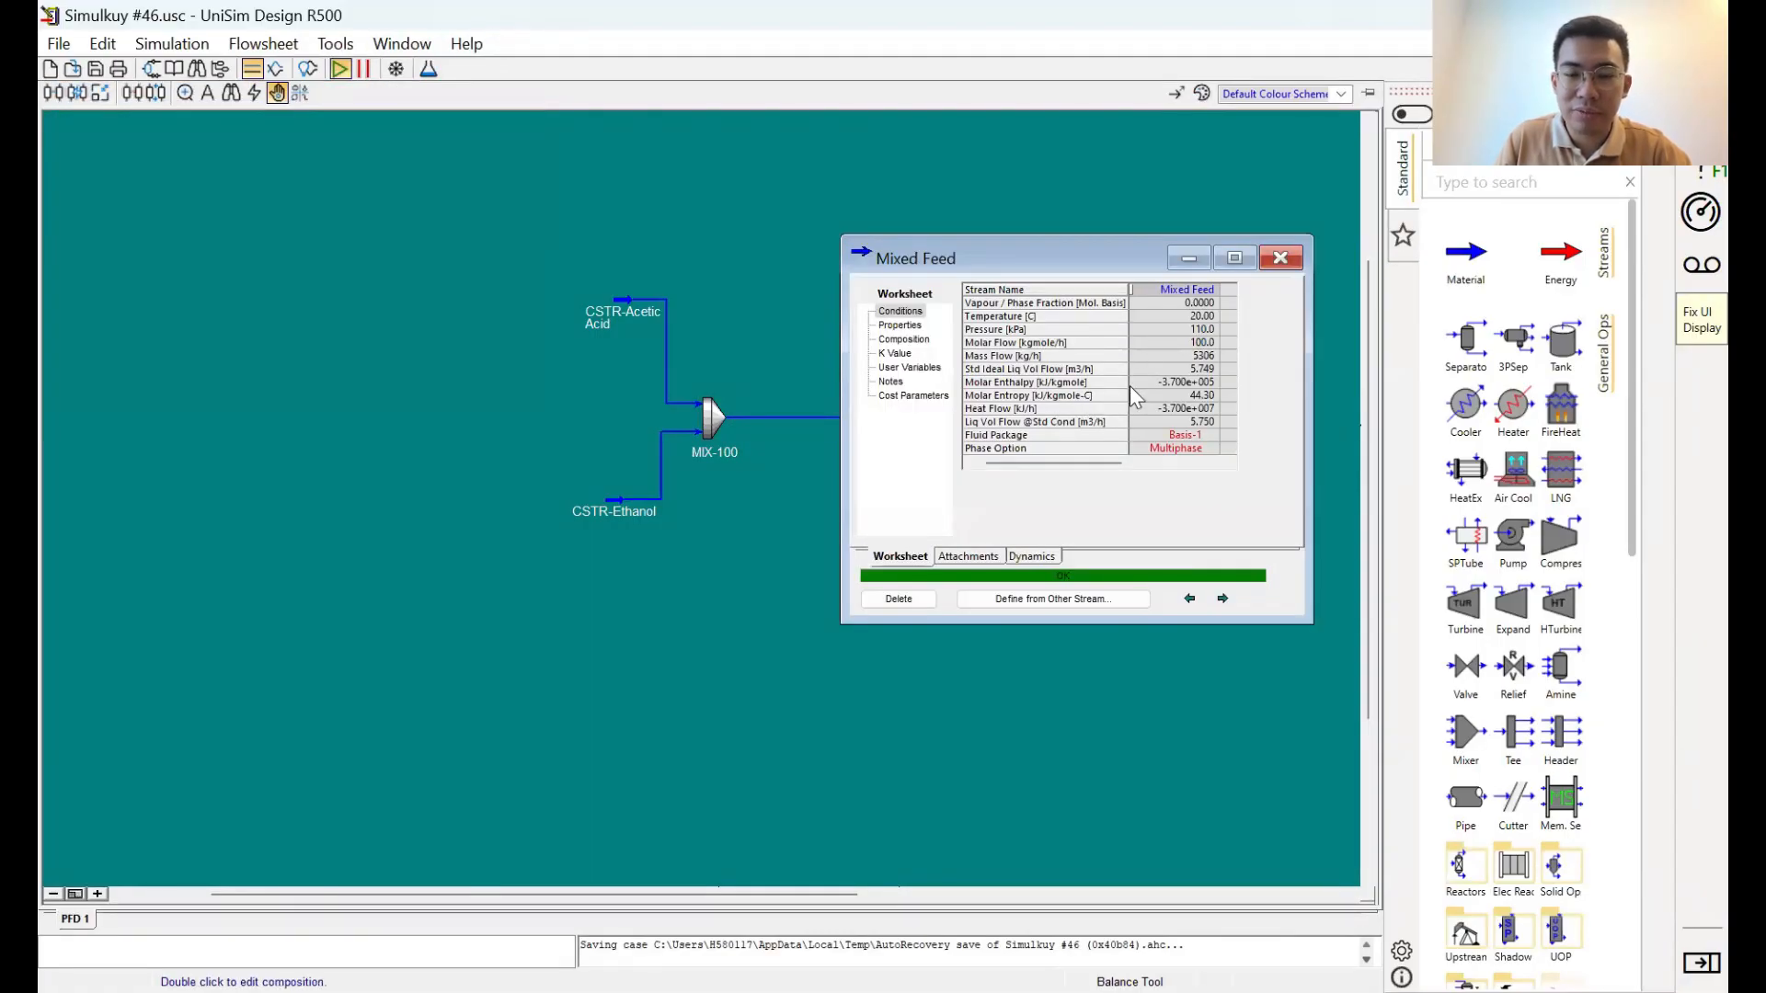
{"action": "mouse_move", "coordinate": [1141, 382]}
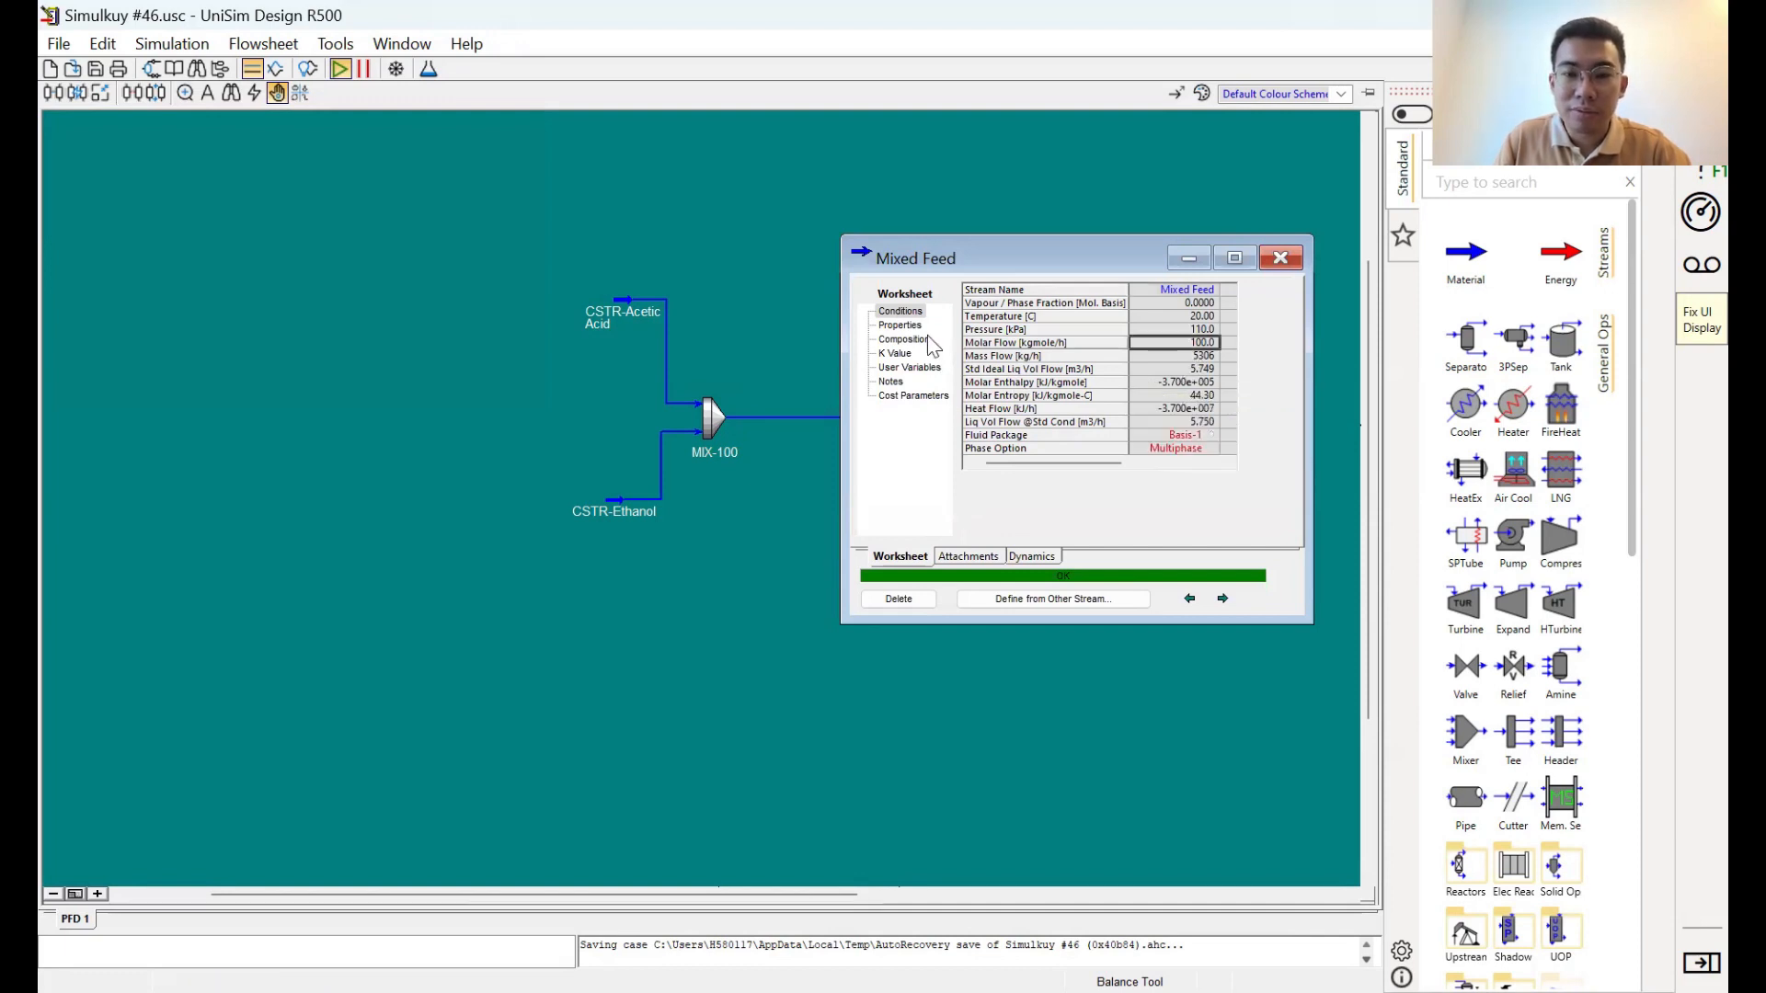
{"action": "left_click", "coordinate": [904, 339]}
{"action": "left_click", "coordinate": [1280, 257]}
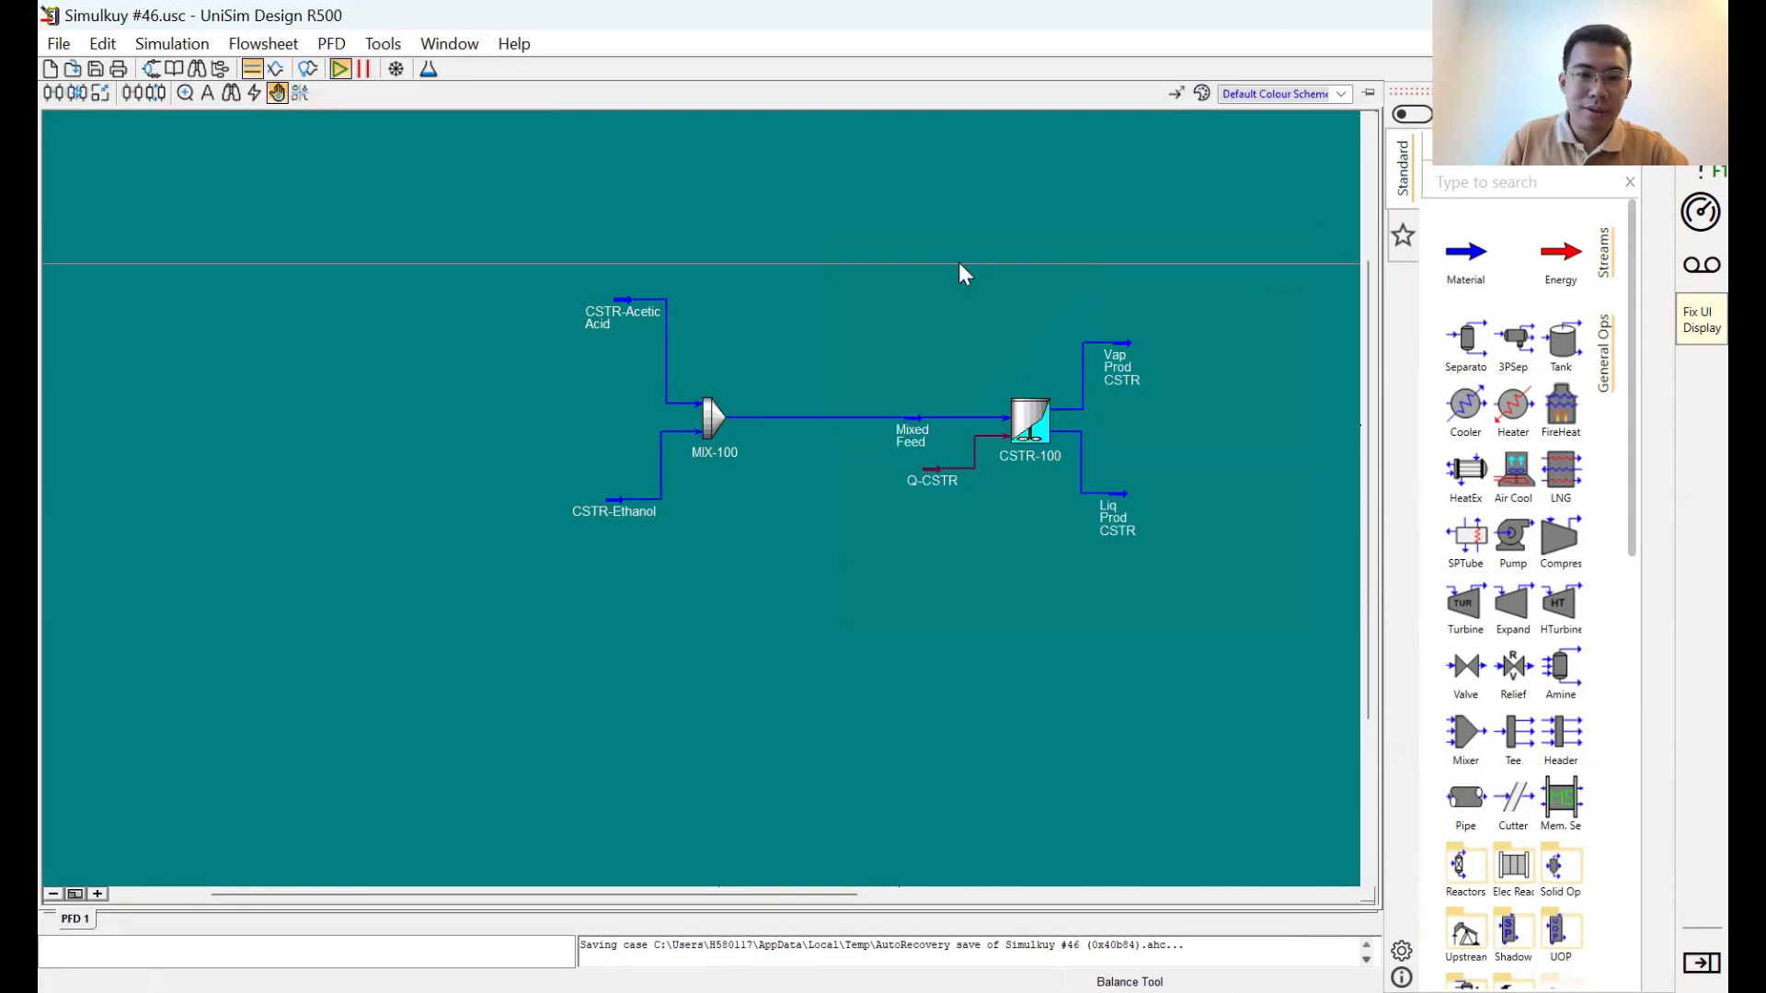
Inspect CSTR-100's stream conditions and its reaction results for the actual conversion of the Kinetic reaction
{"action": "double_click", "coordinate": [1039, 423]}
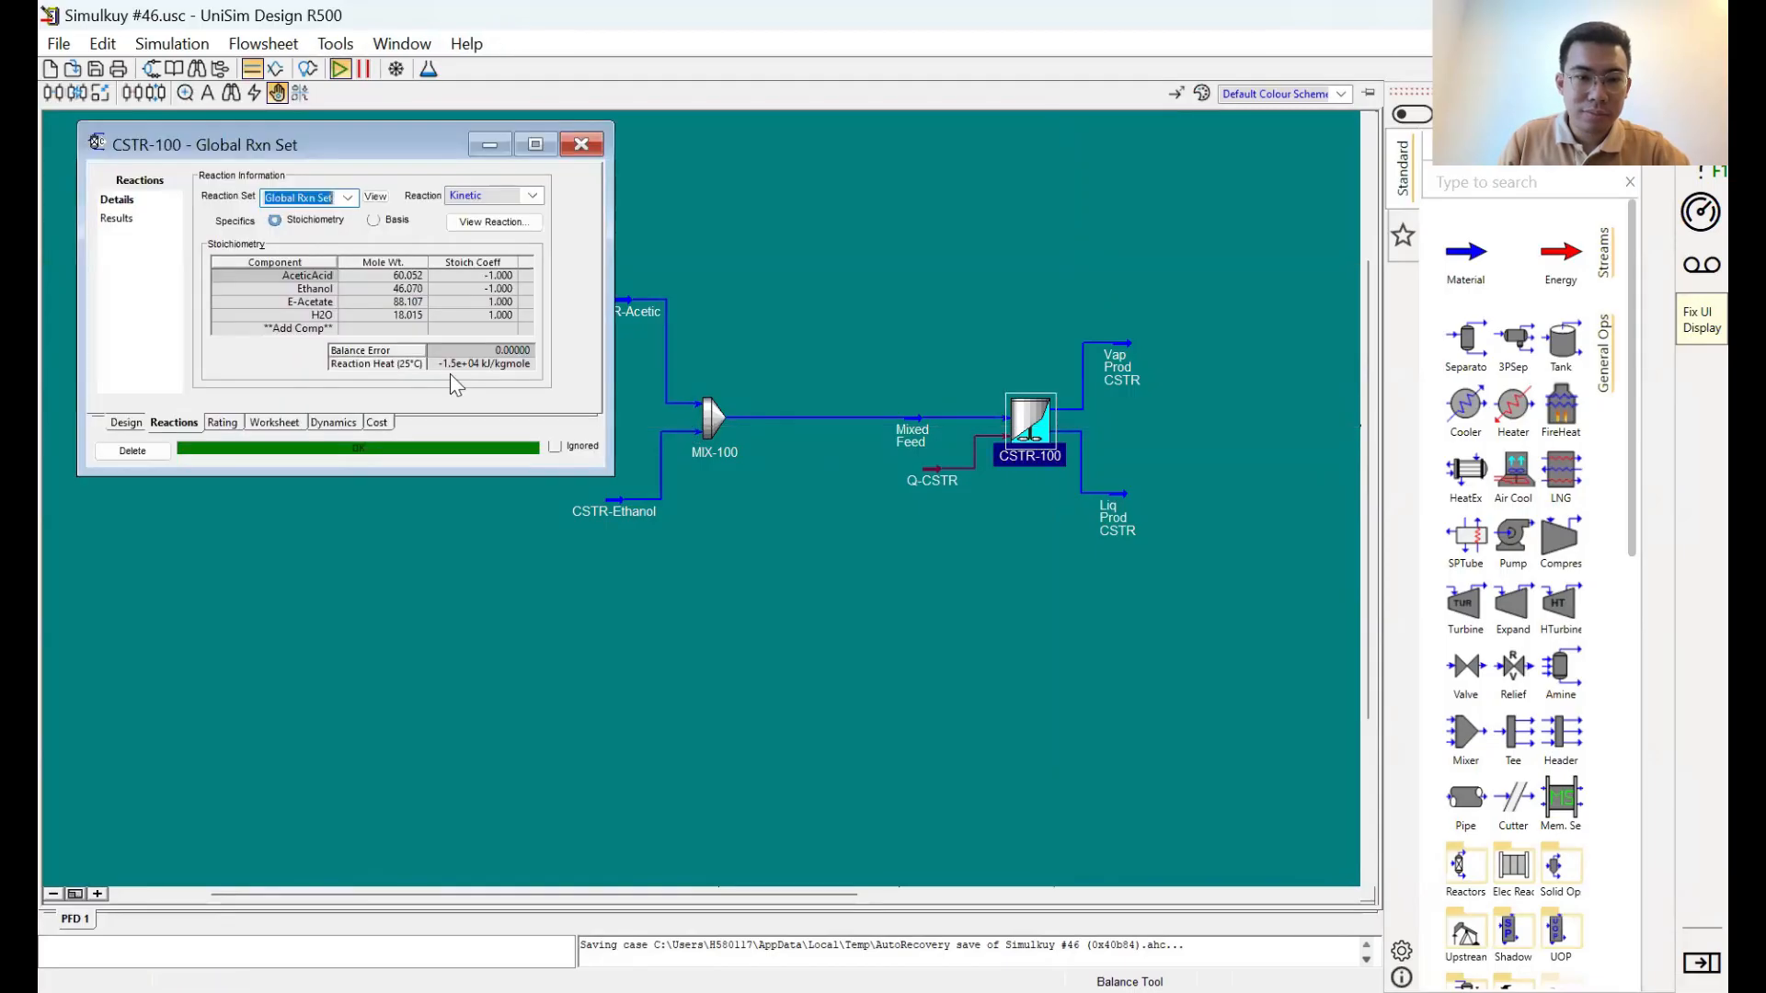
{"action": "left_click", "coordinate": [267, 424]}
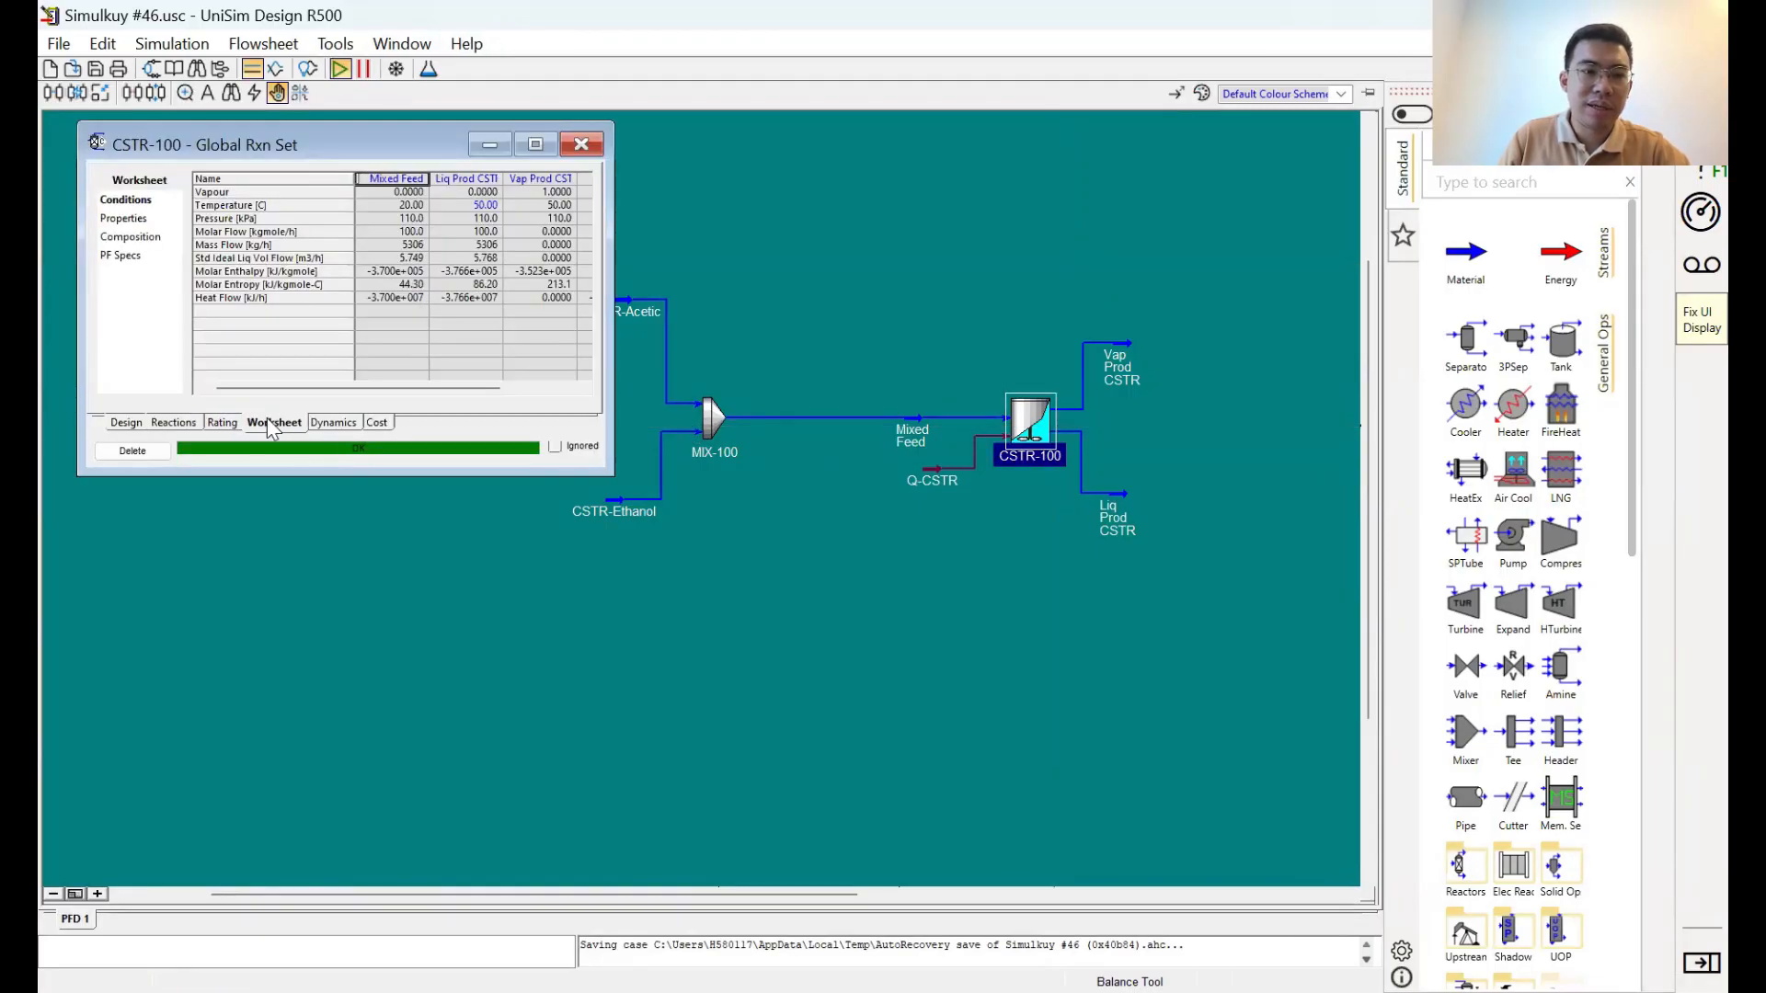
{"action": "left_click", "coordinate": [487, 206]}
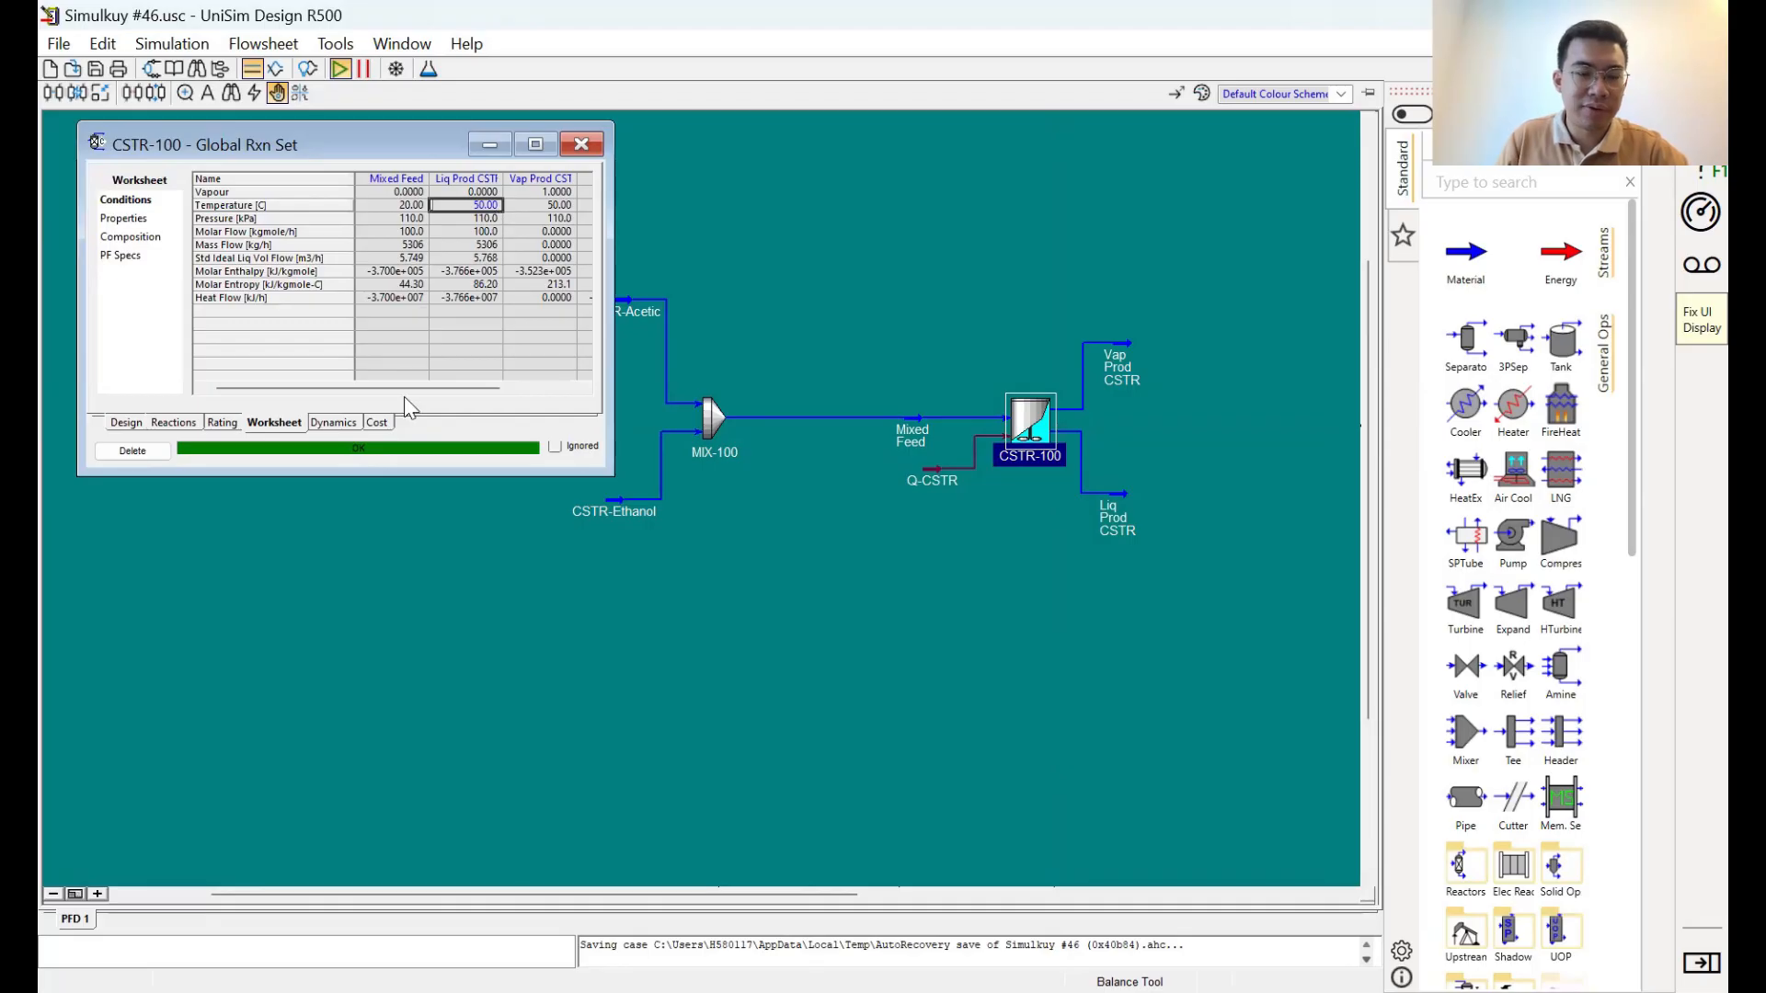
{"action": "left_click", "coordinate": [177, 422]}
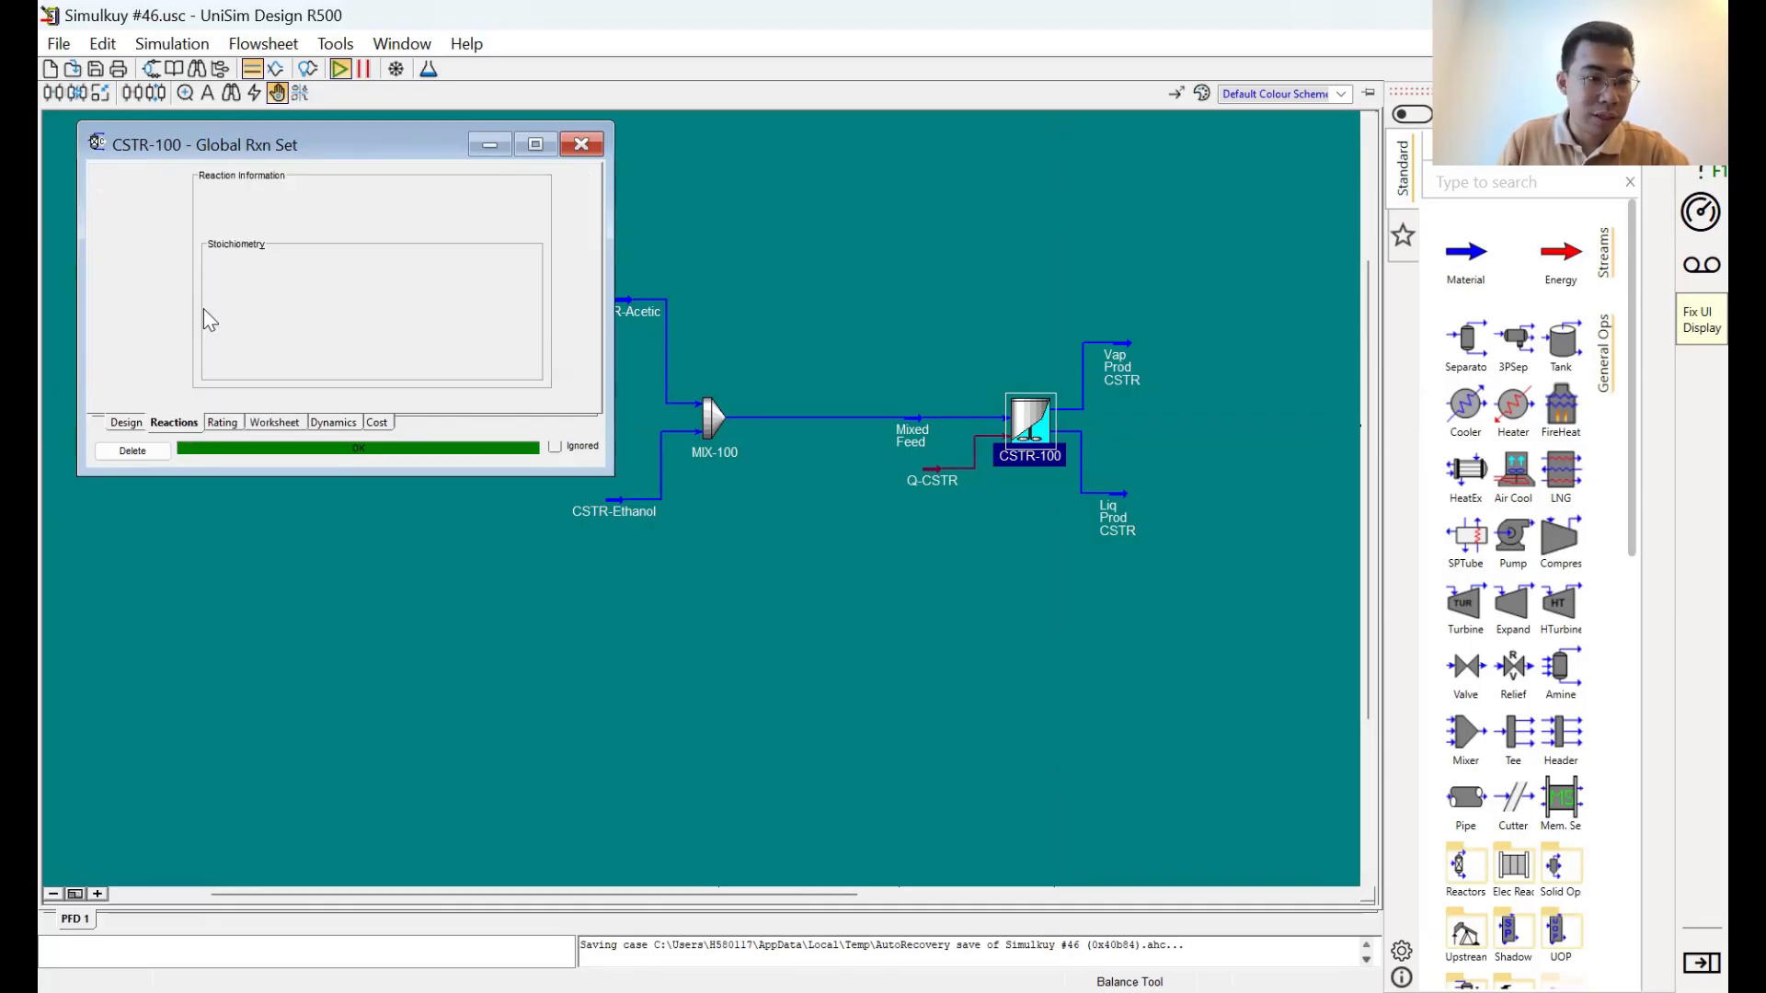
{"action": "left_click", "coordinate": [116, 219]}
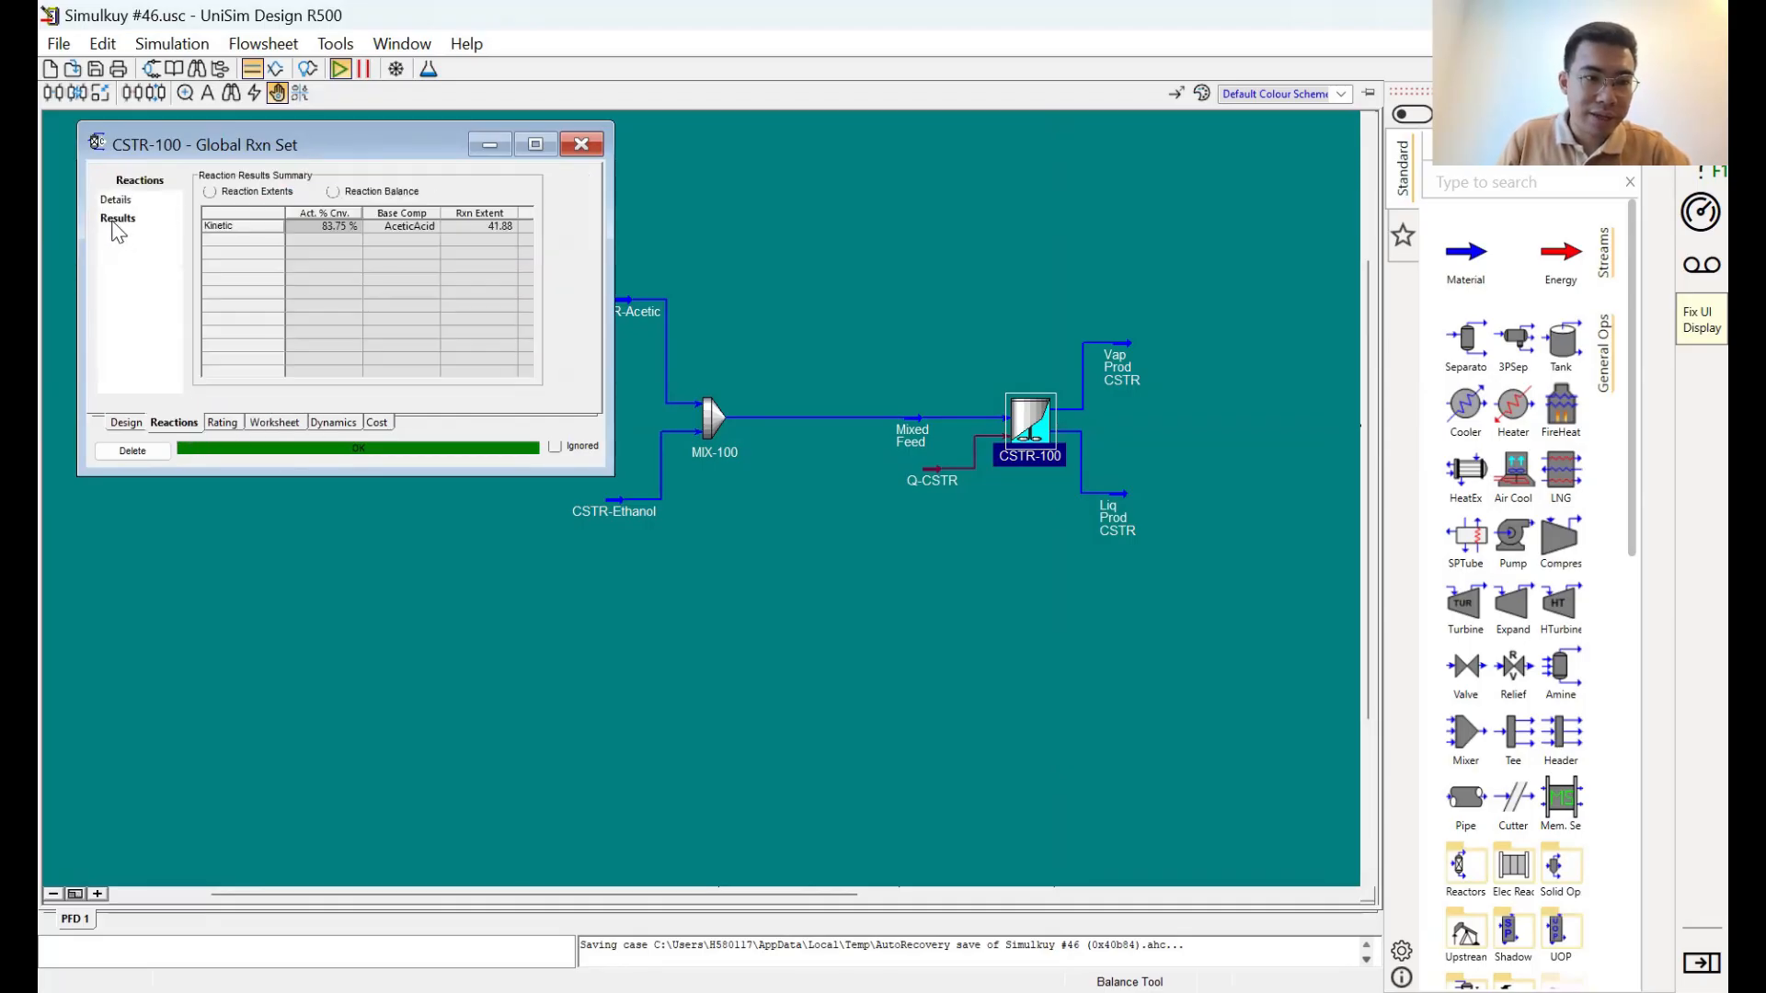
{"action": "left_click", "coordinate": [312, 230]}
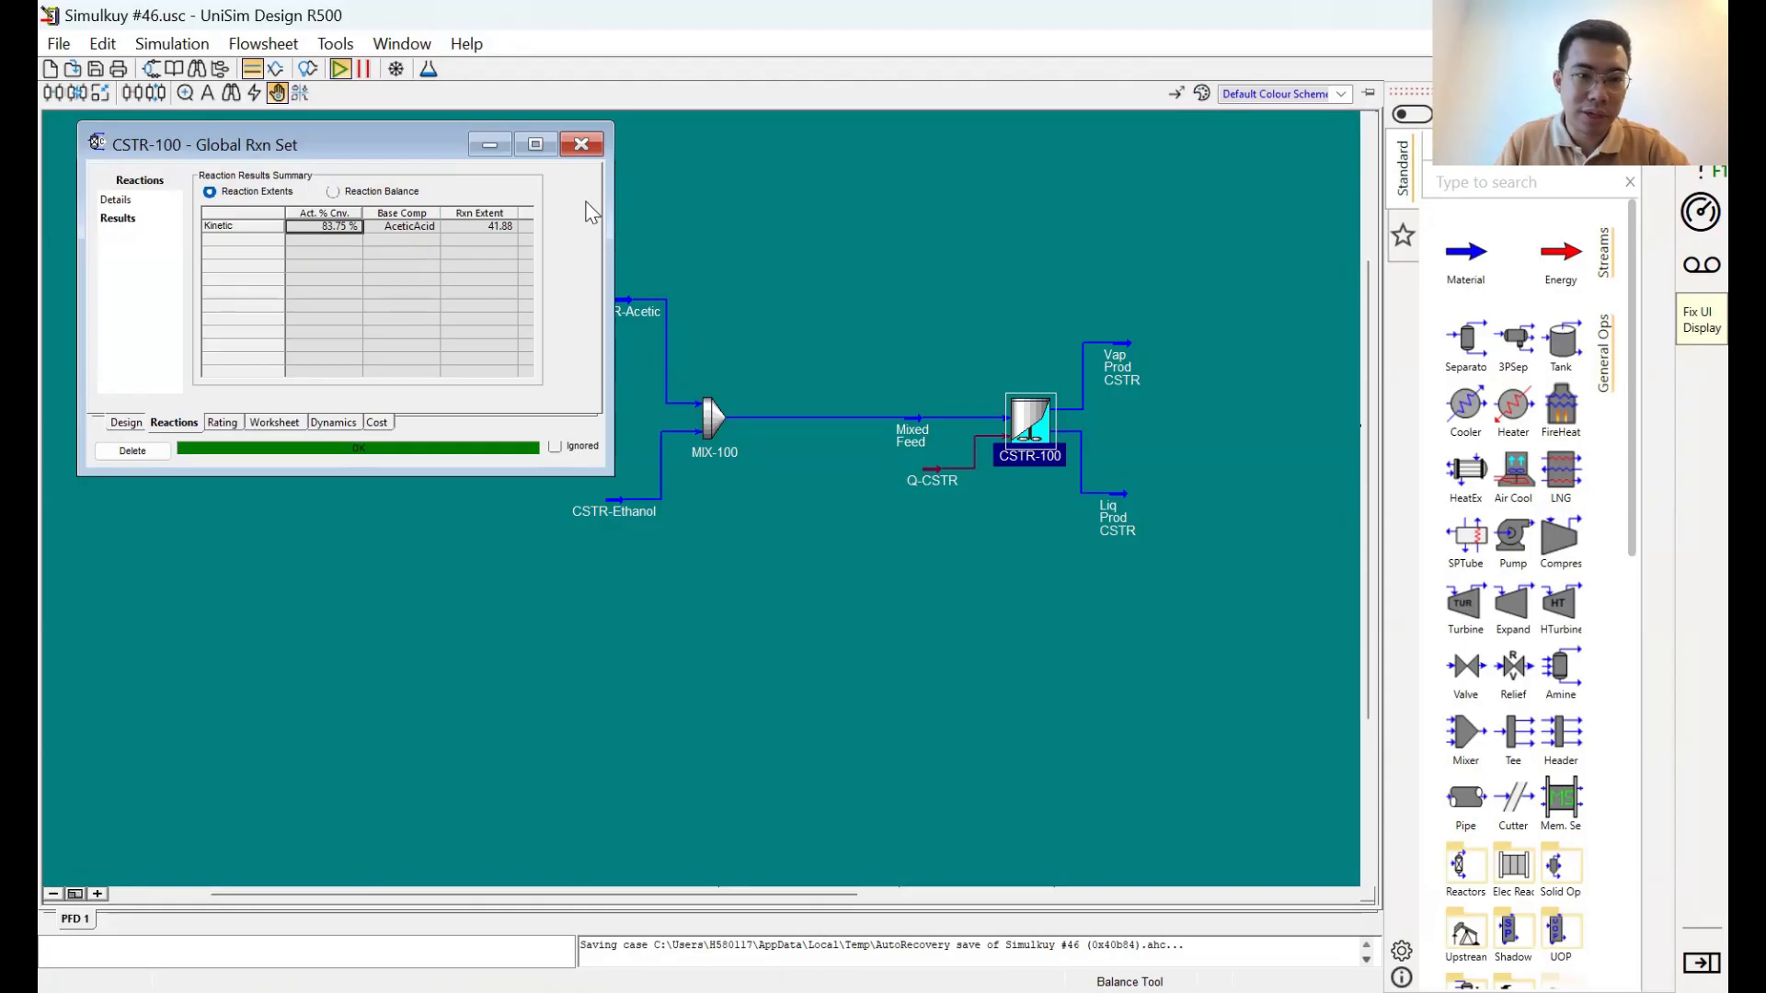
{"action": "left_click", "coordinate": [584, 147]}
Open the Conversion Calc spreadsheet and examine the imported pre-exponential factor, activation energy and equilibrium constant A'
{"action": "left_click_drag", "start_coordinate": [1076, 776], "coordinate": [720, 687]}
{"action": "scroll", "coordinate": [719, 687], "scroll_direction": "down", "scroll_amount": 1}
{"action": "left_click_drag", "start_coordinate": [1028, 671], "coordinate": [440, 632]}
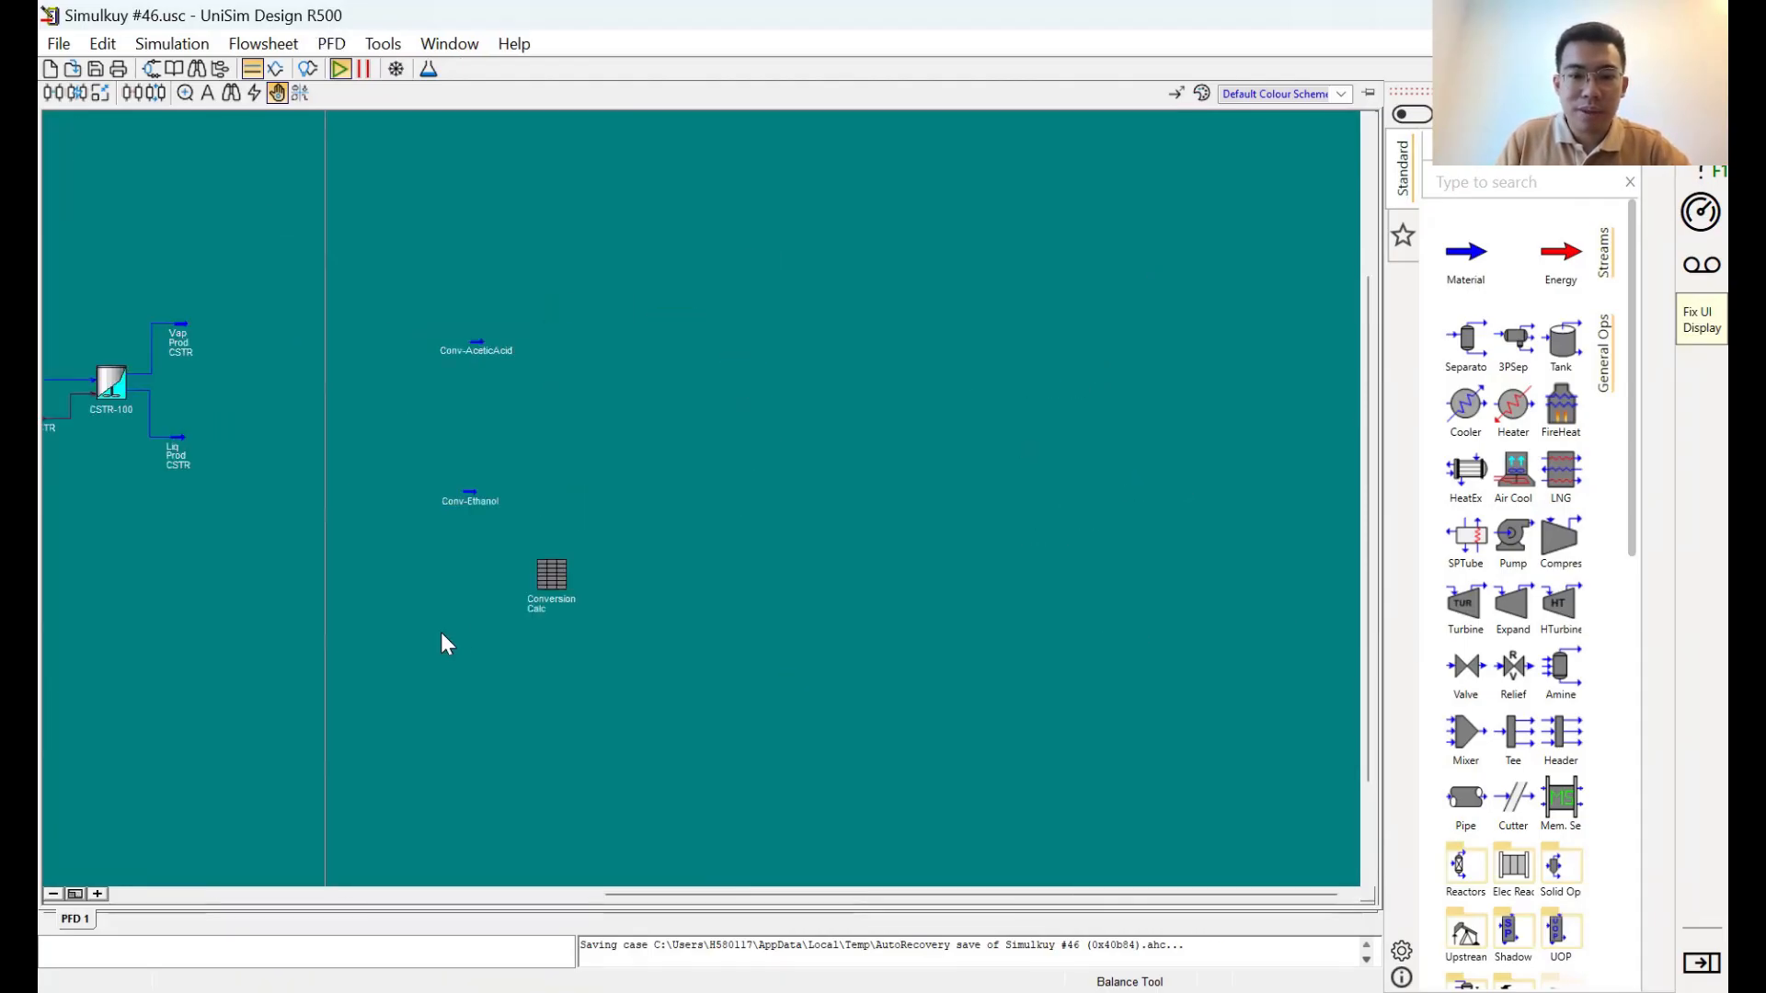
{"action": "scroll", "coordinate": [455, 628], "scroll_direction": "up", "scroll_amount": 1}
{"action": "left_click_drag", "start_coordinate": [575, 679], "coordinate": [769, 736]}
{"action": "scroll", "coordinate": [898, 638], "scroll_direction": "up", "scroll_amount": 1}
{"action": "double_click", "coordinate": [728, 626]}
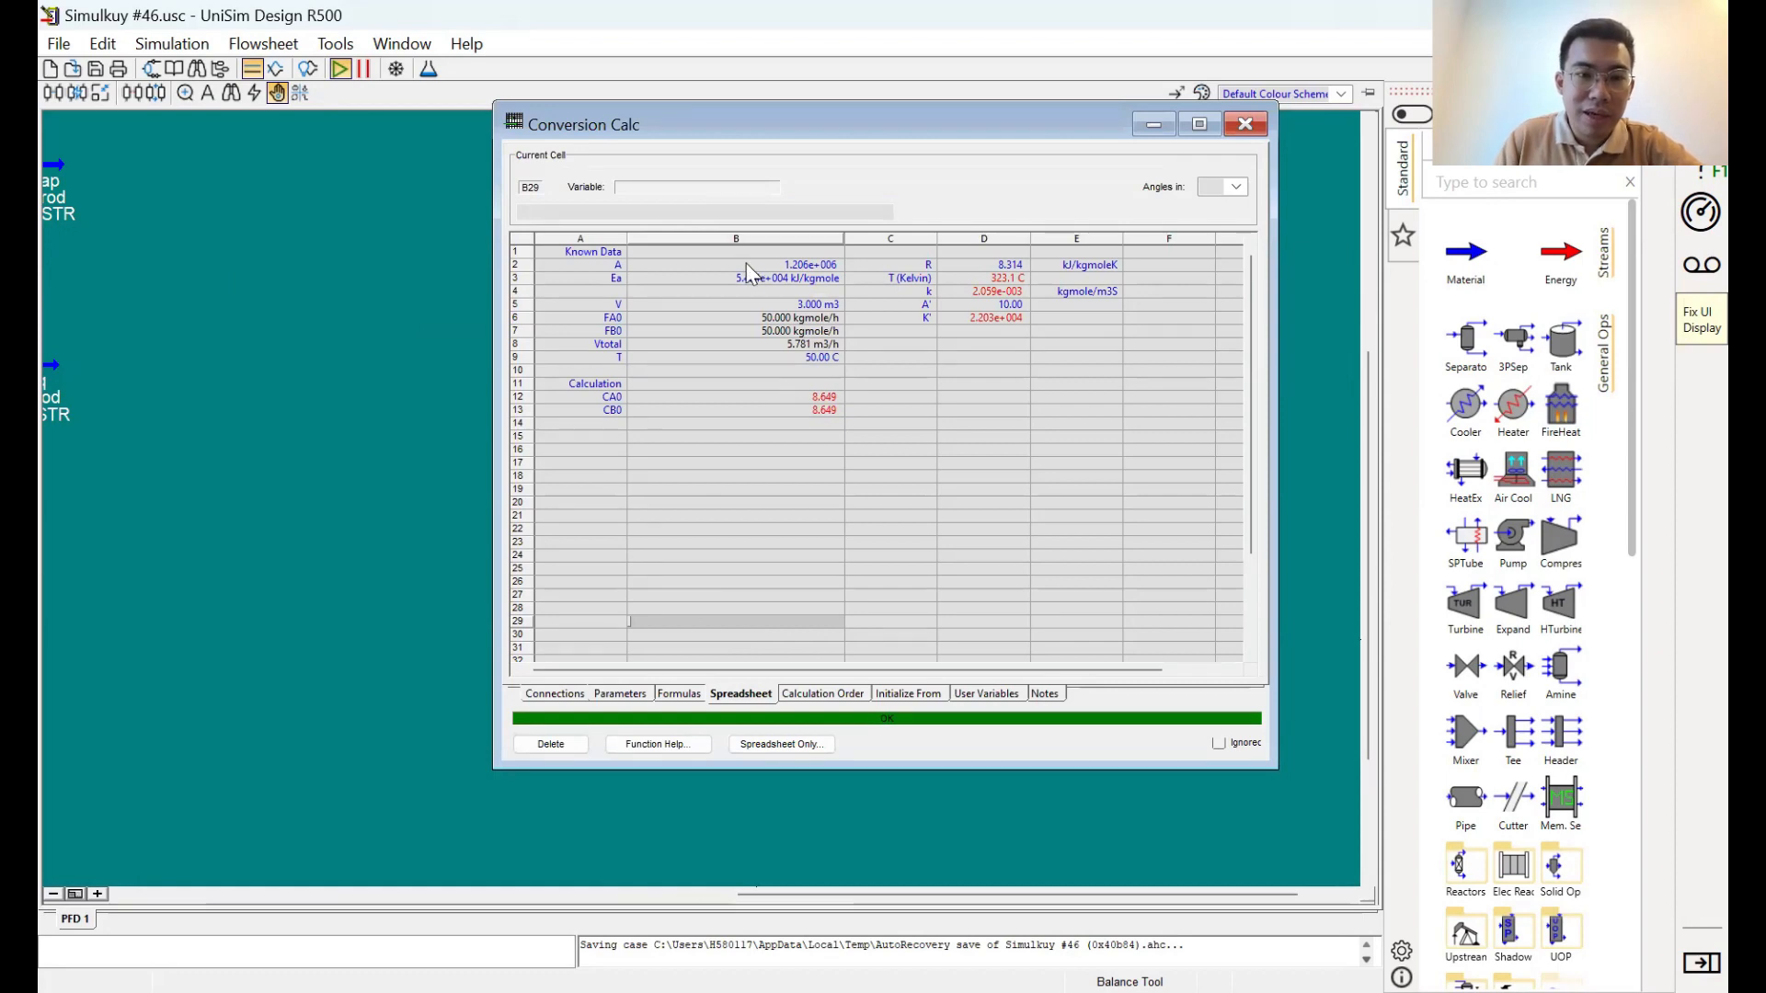
{"action": "left_click", "coordinate": [701, 265]}
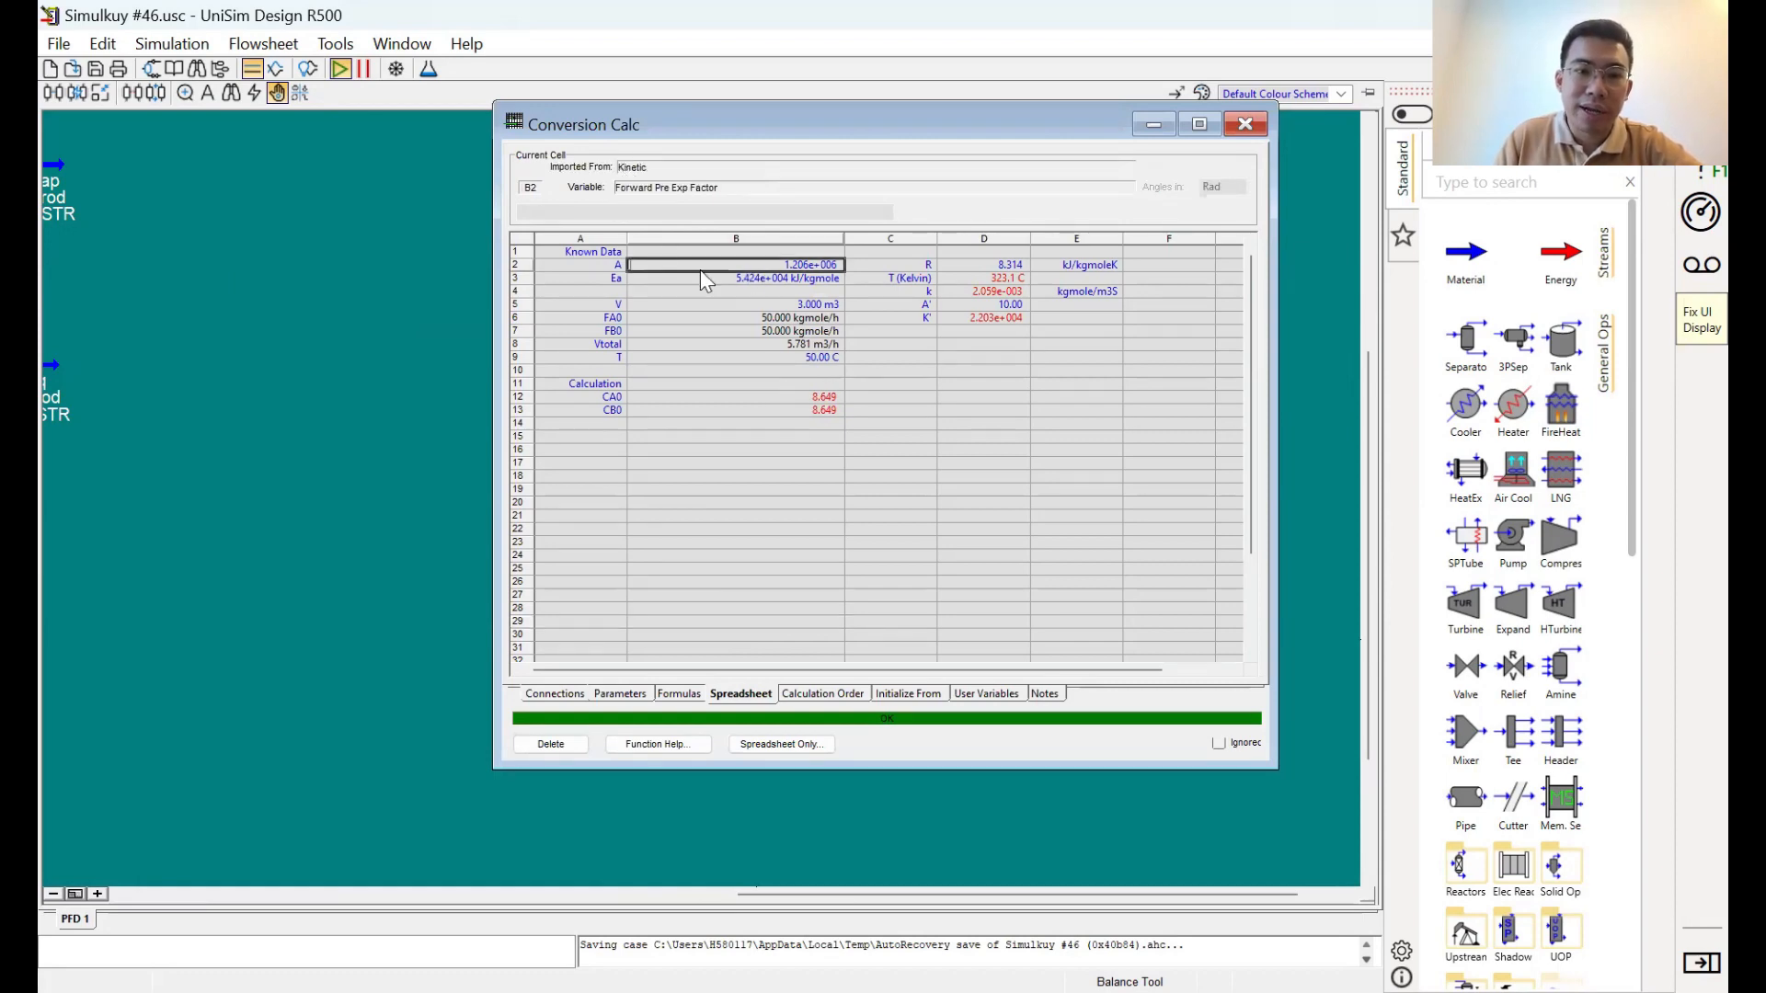
{"action": "left_click", "coordinate": [638, 276]}
{"action": "left_click", "coordinate": [960, 303]}
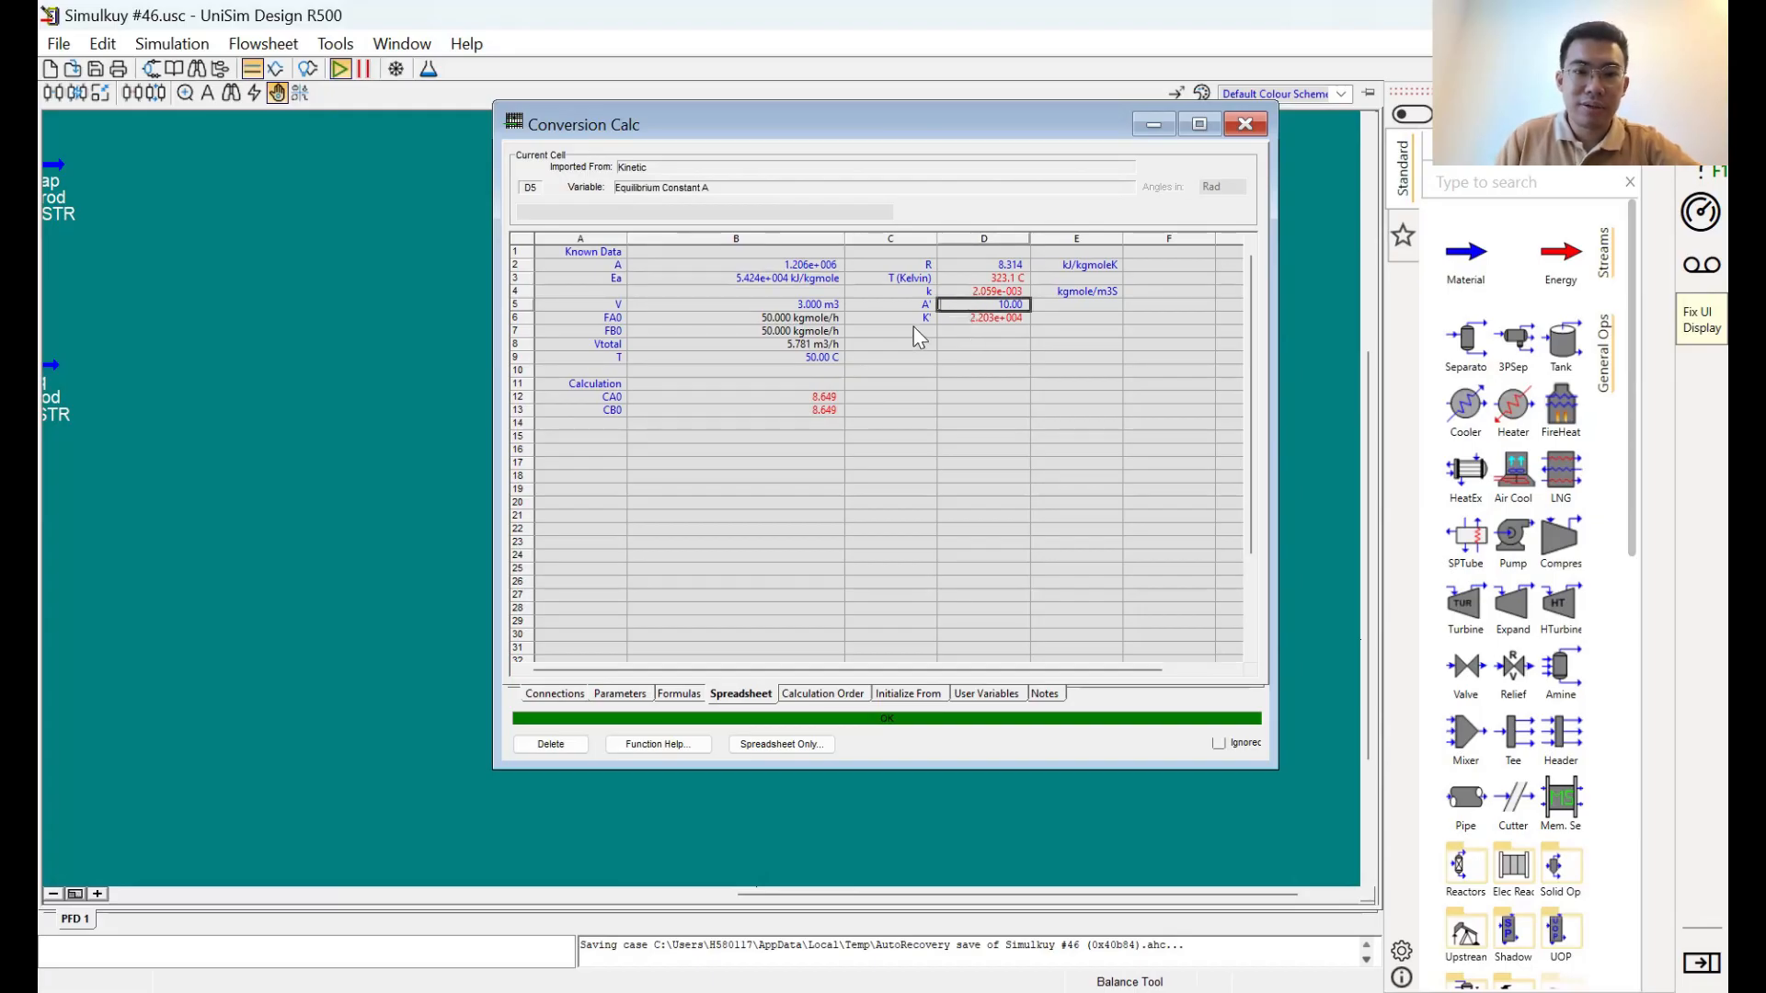
Open the Kinetic reaction's parameters beside the spreadsheet and compare its reverse-reaction coefficients with the A' and K' cells
{"action": "left_click", "coordinate": [348, 416]}
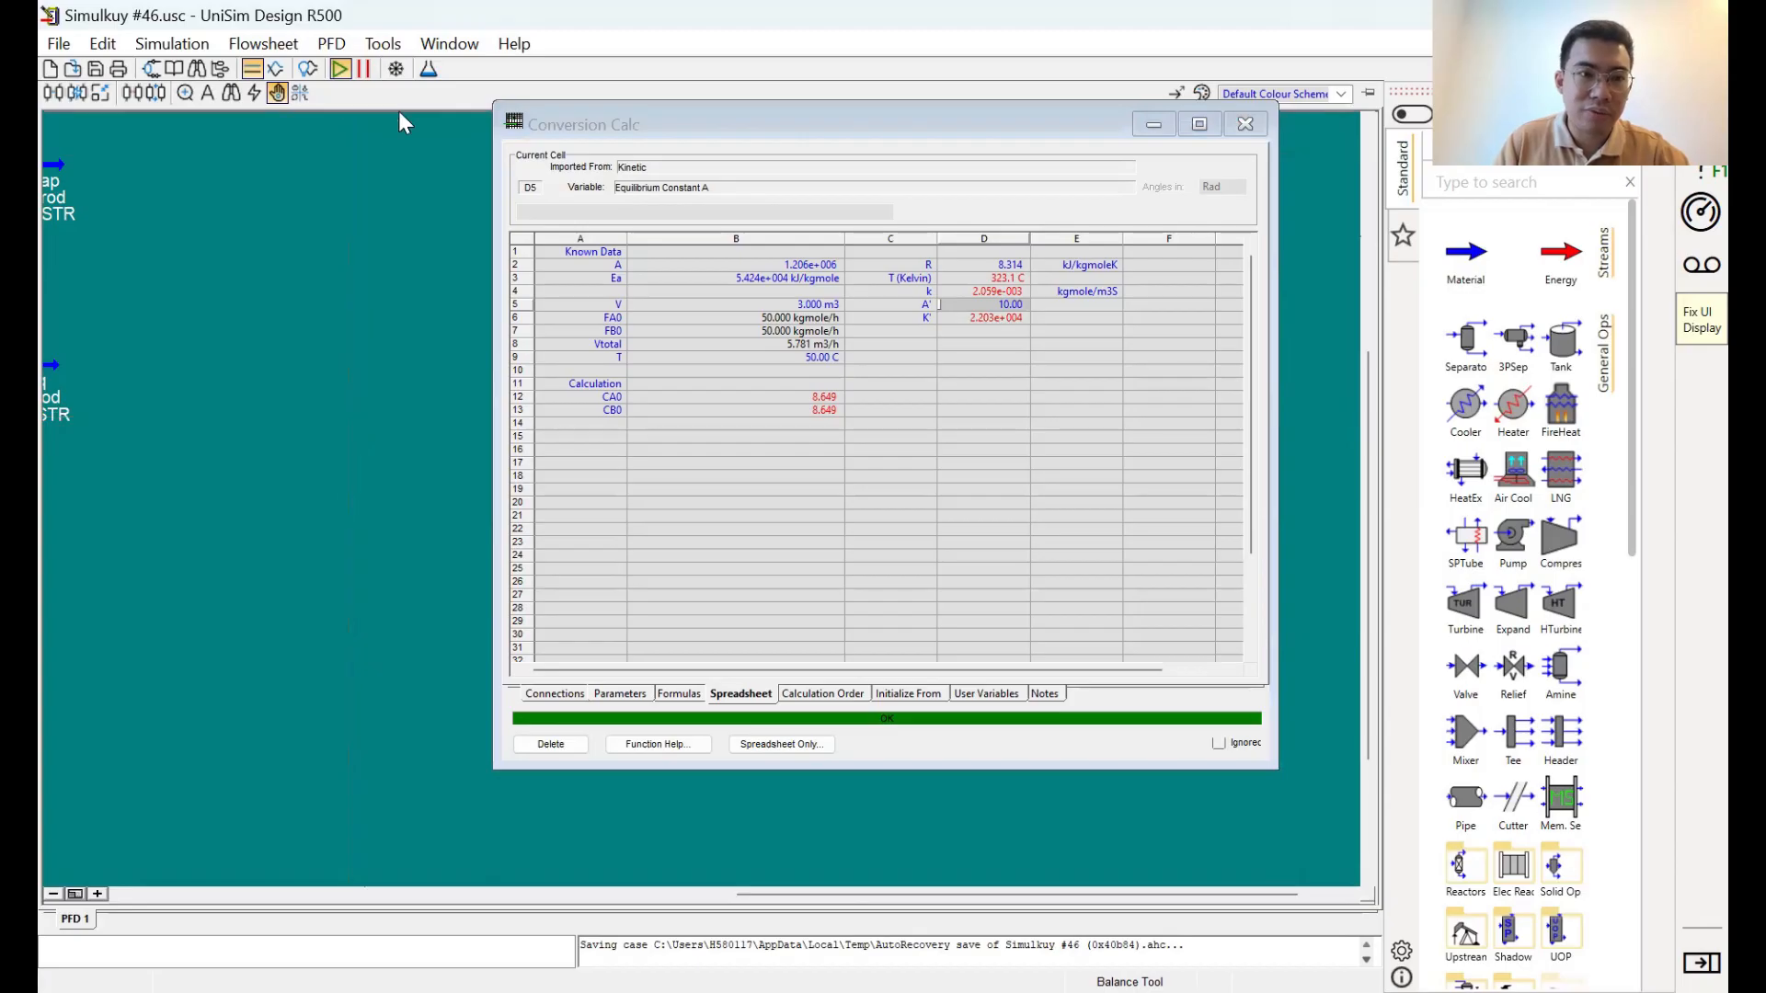
{"action": "double_click", "coordinate": [787, 276]}
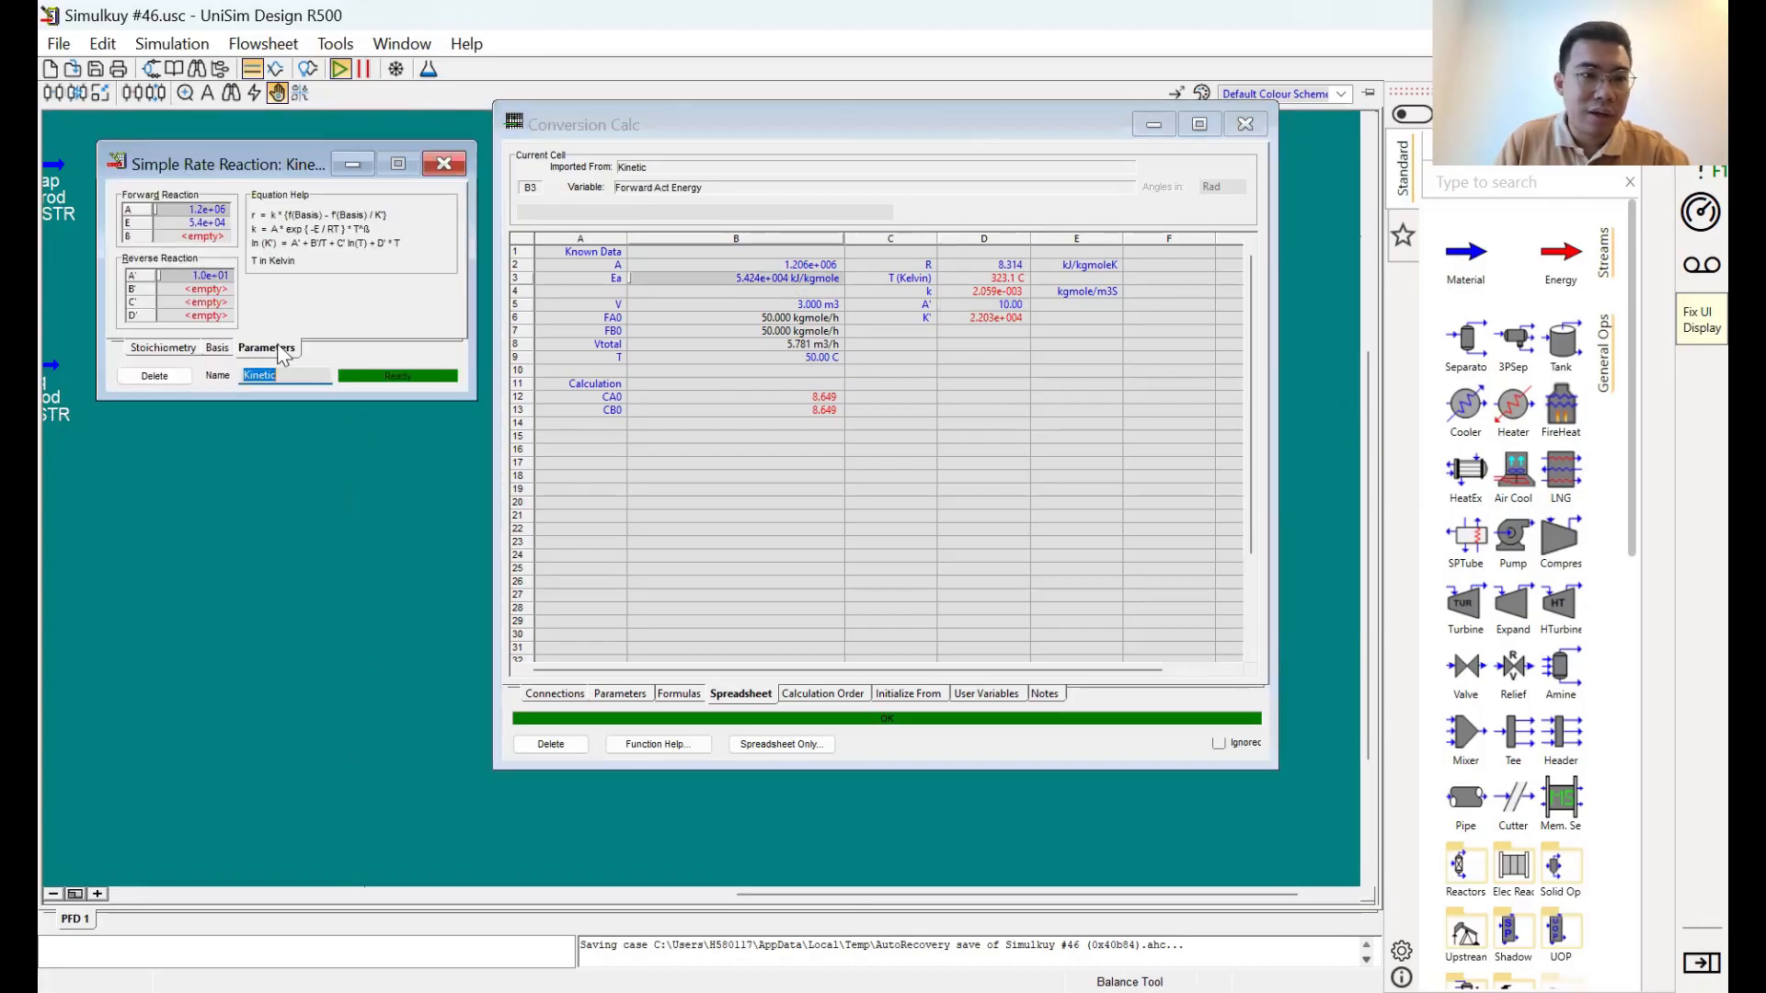
{"action": "left_click", "coordinate": [217, 287]}
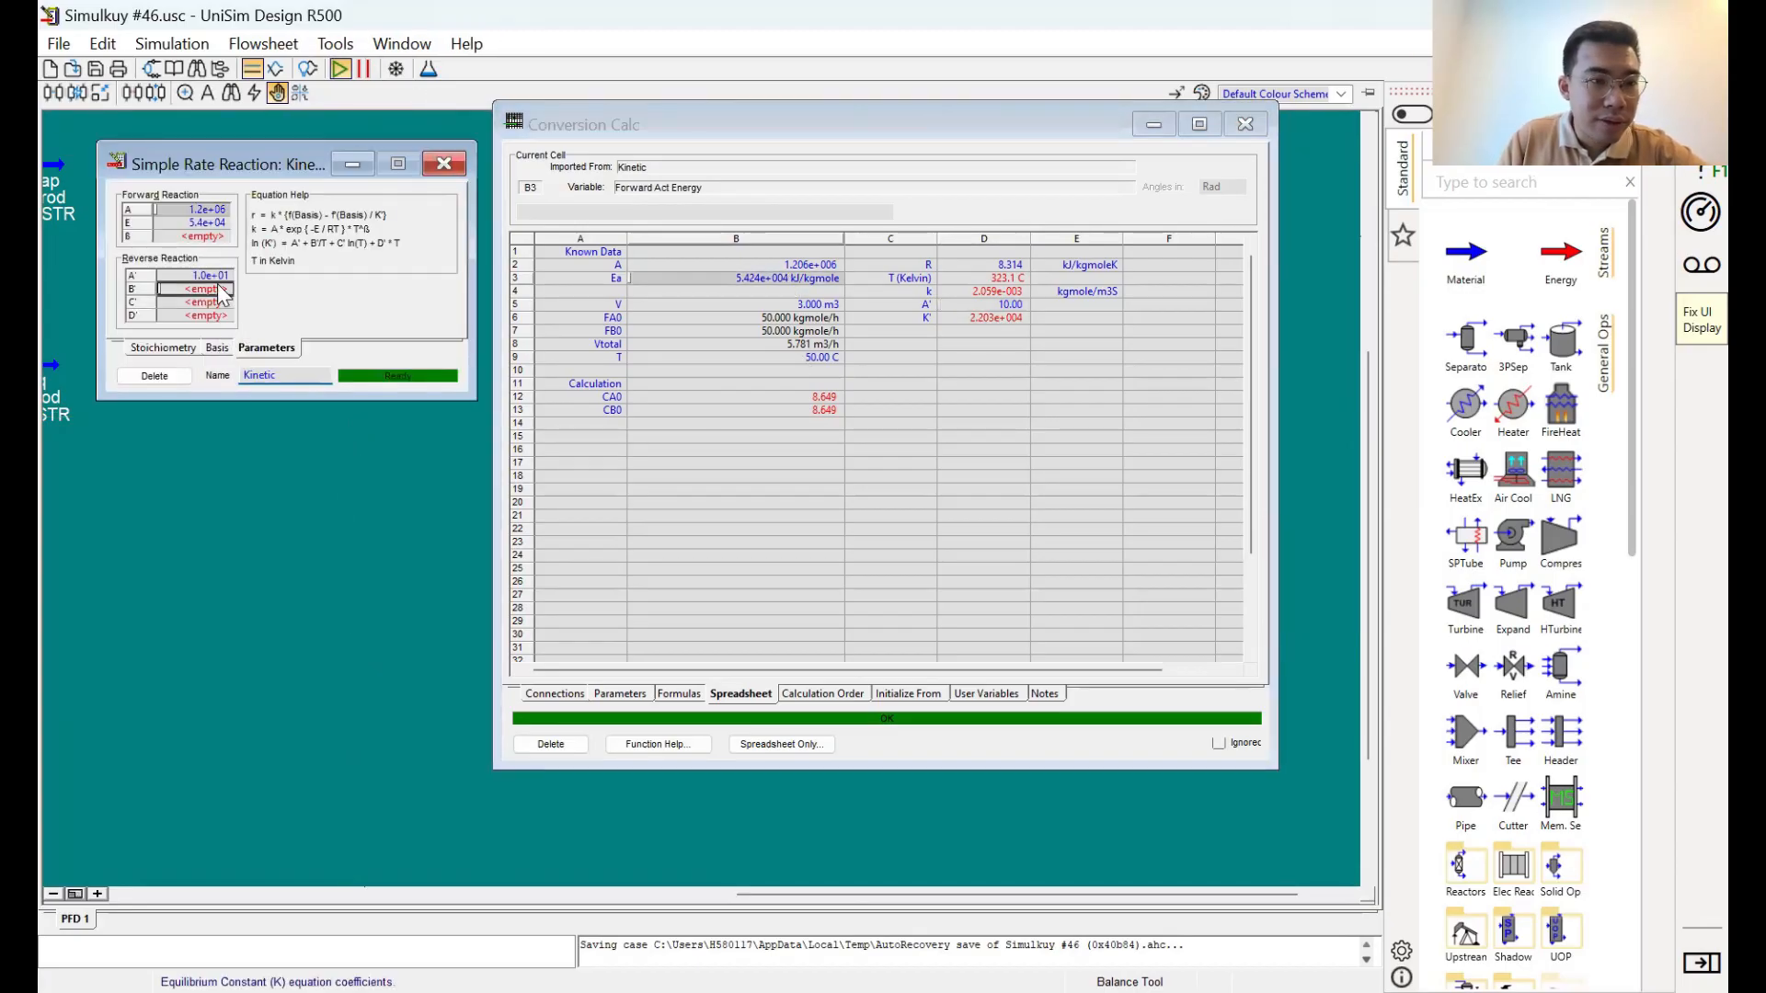
{"action": "left_click", "coordinate": [891, 304]}
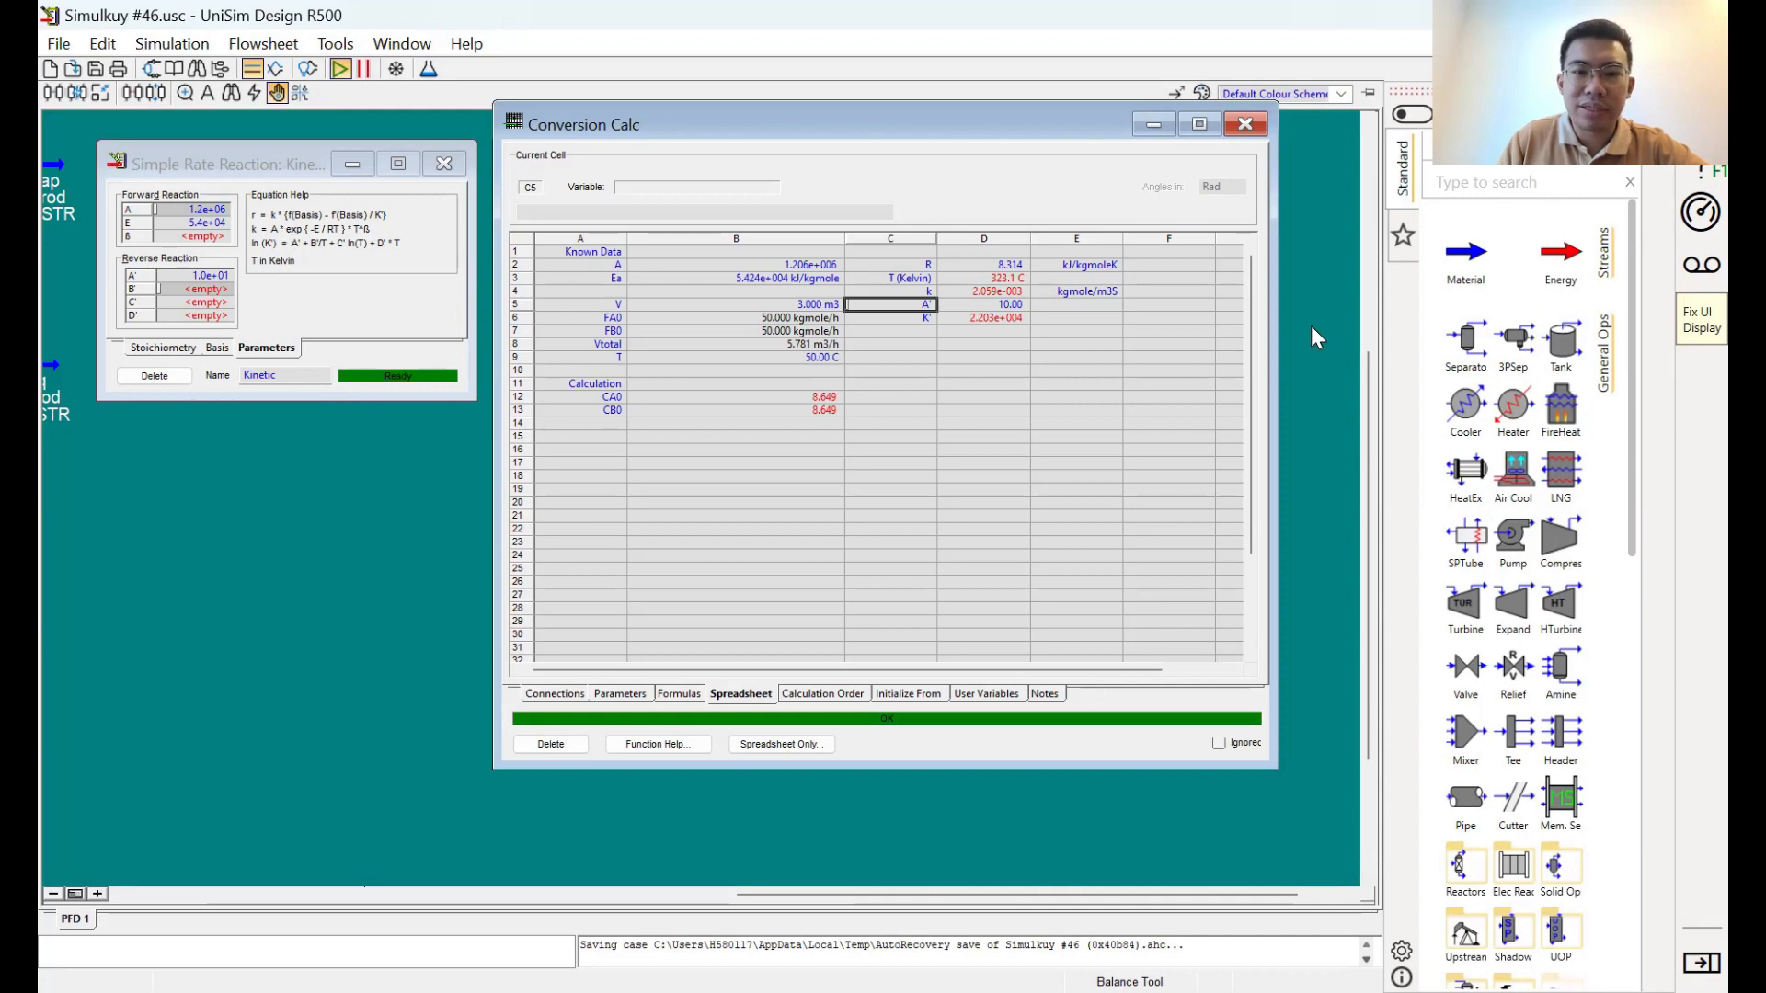
{"action": "left_click", "coordinate": [967, 317]}
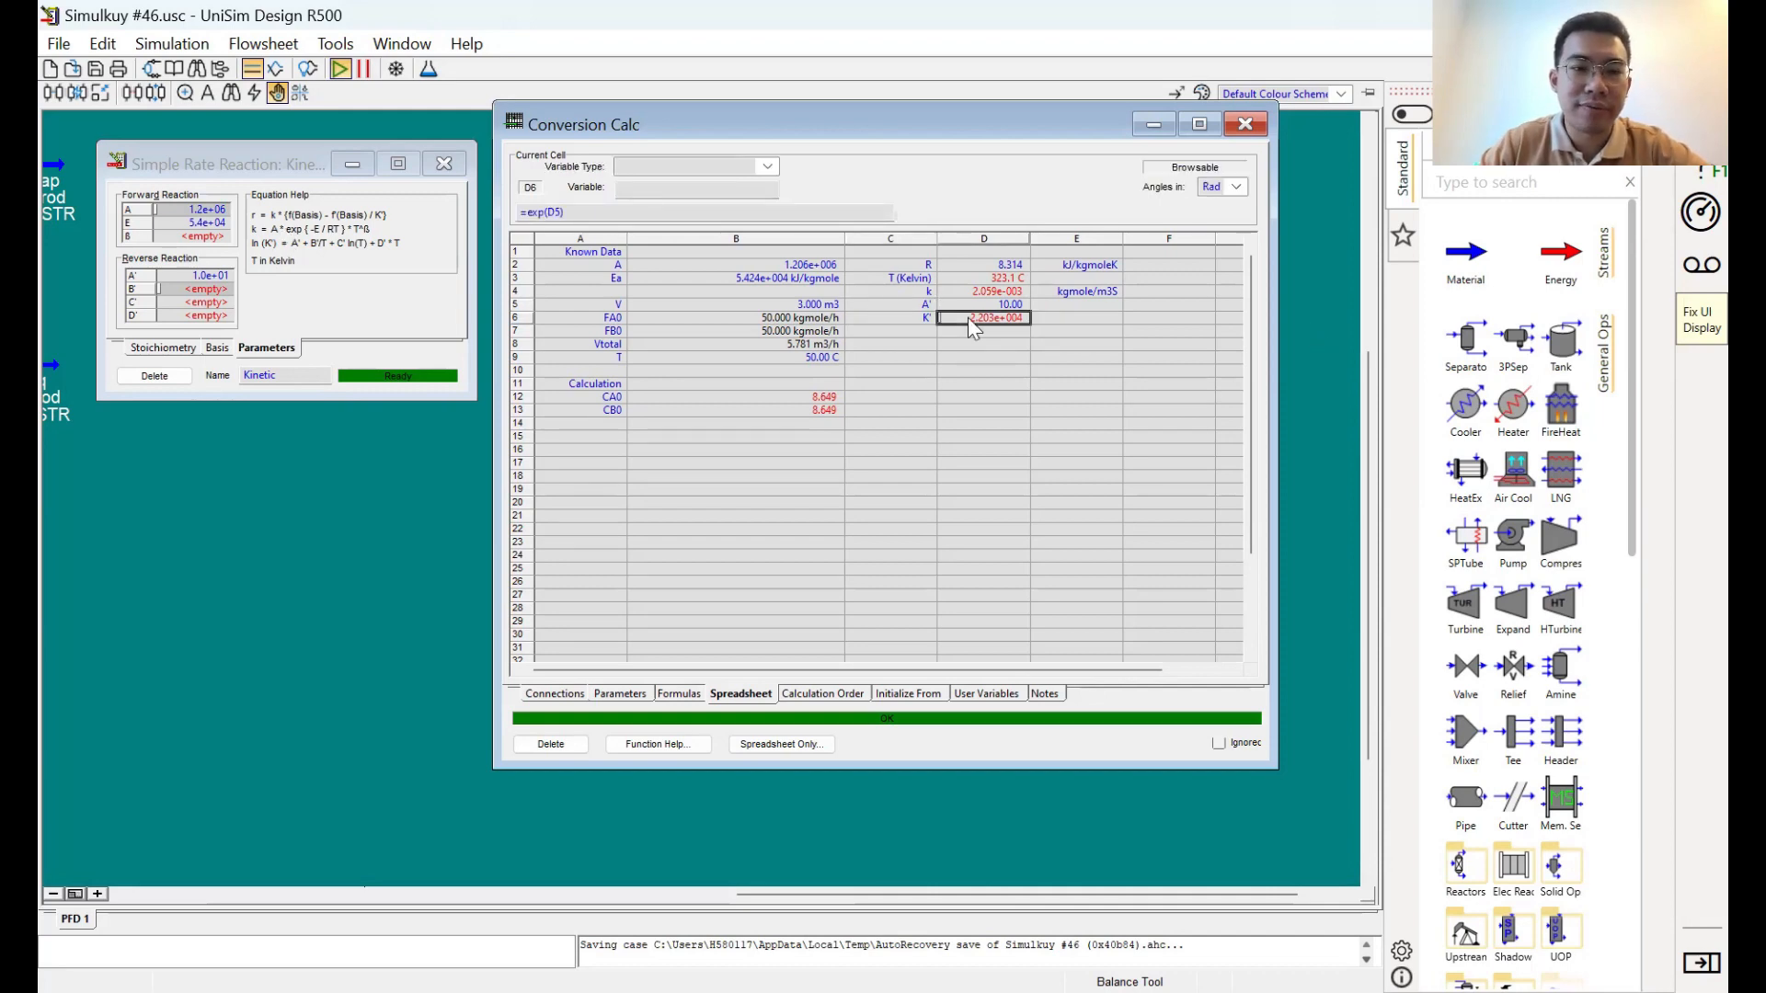
{"action": "key", "text": "Up"}
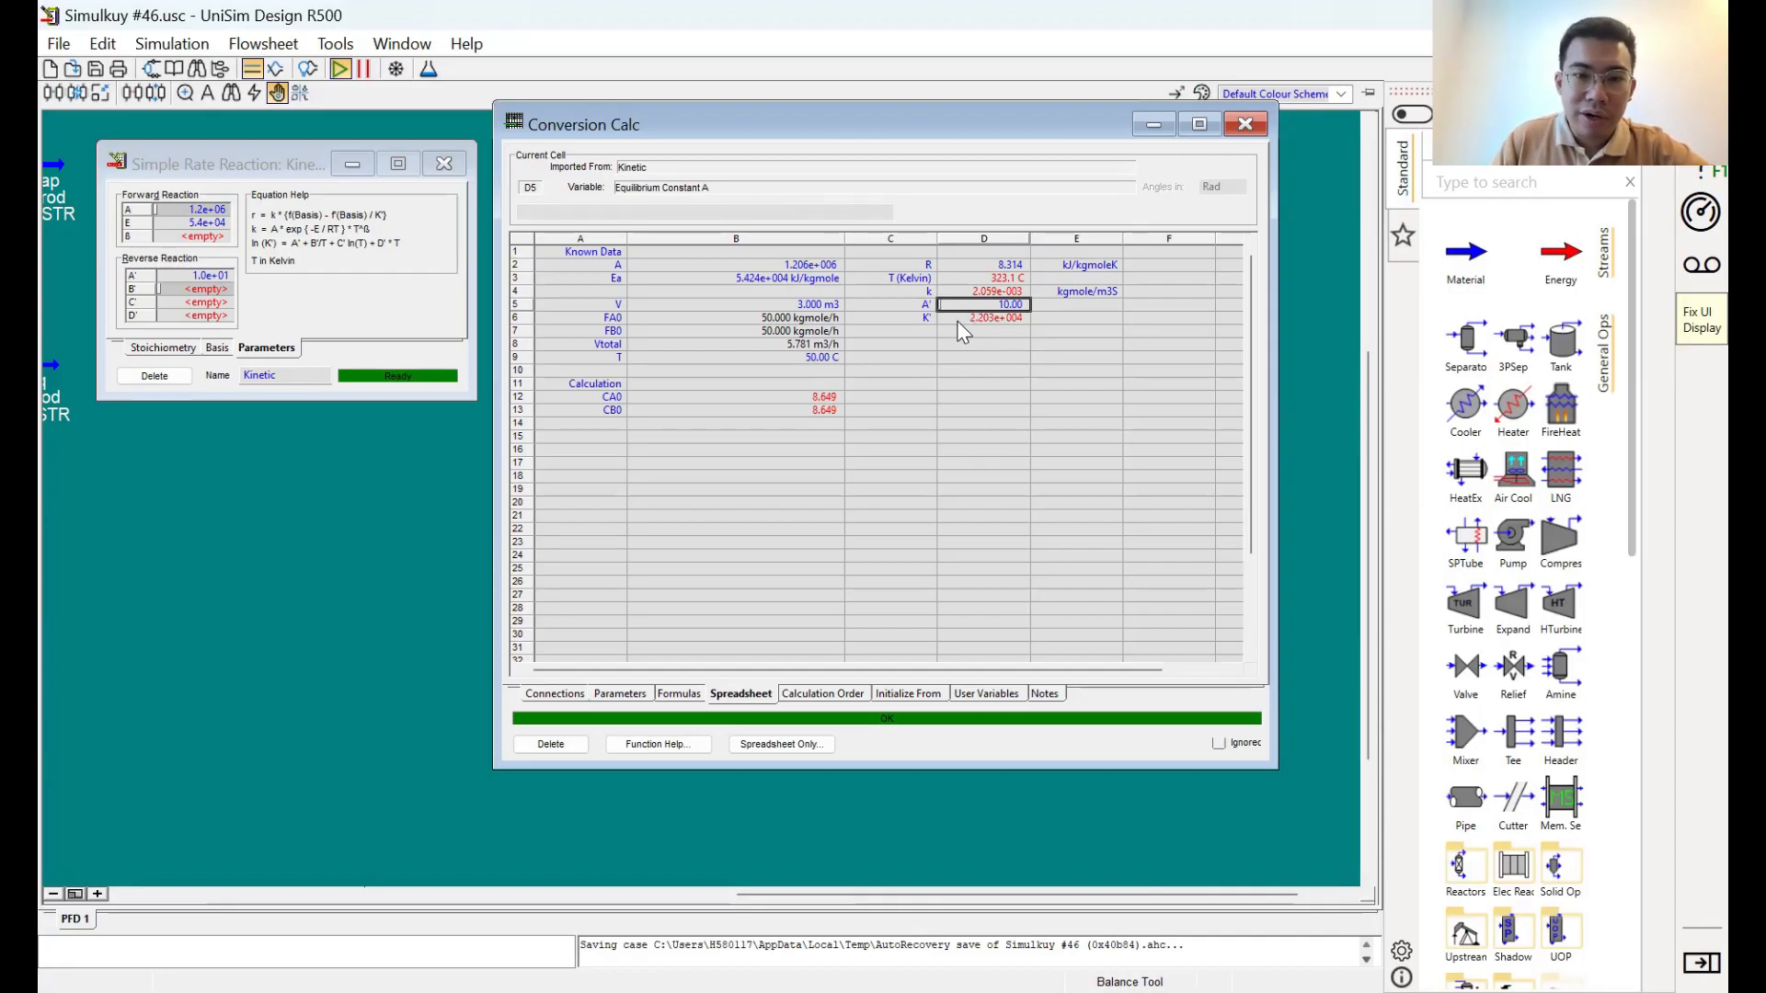
Examine the formulas and sources behind the K', k, R, T (Kelvin) and imported T cells in the Conversion Calc spreadsheet
{"action": "left_click", "coordinate": [959, 320]}
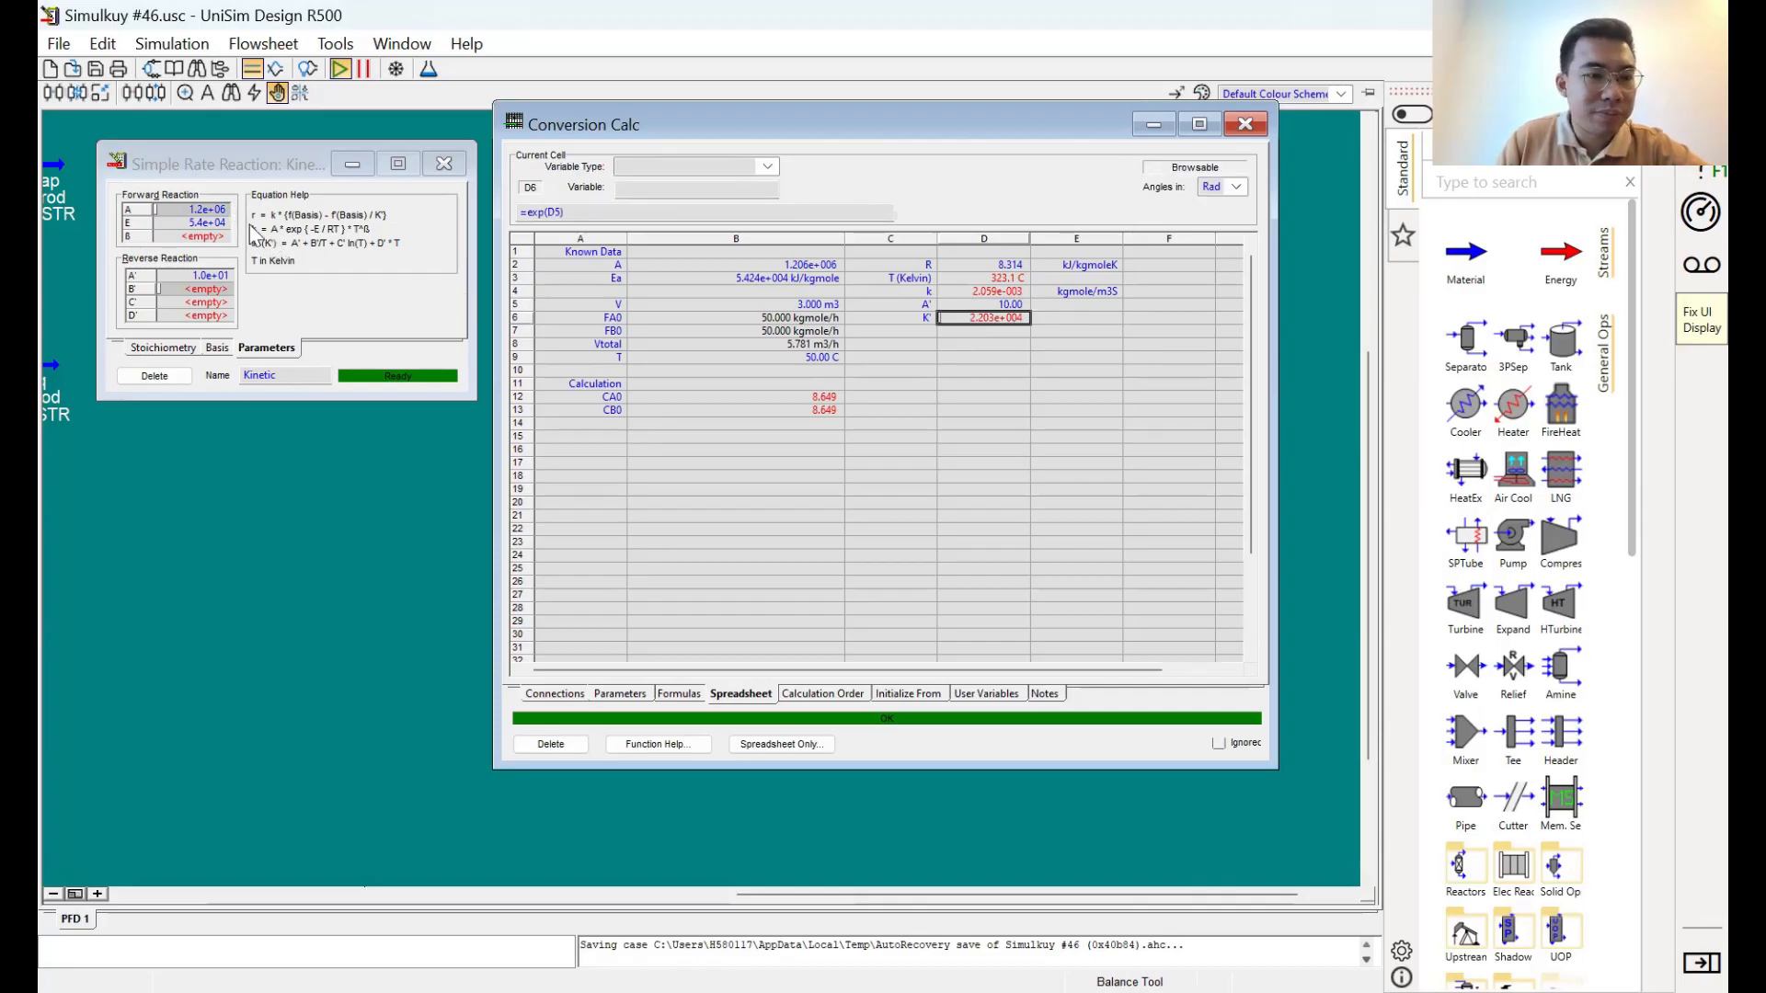
{"action": "left_click", "coordinate": [961, 292]}
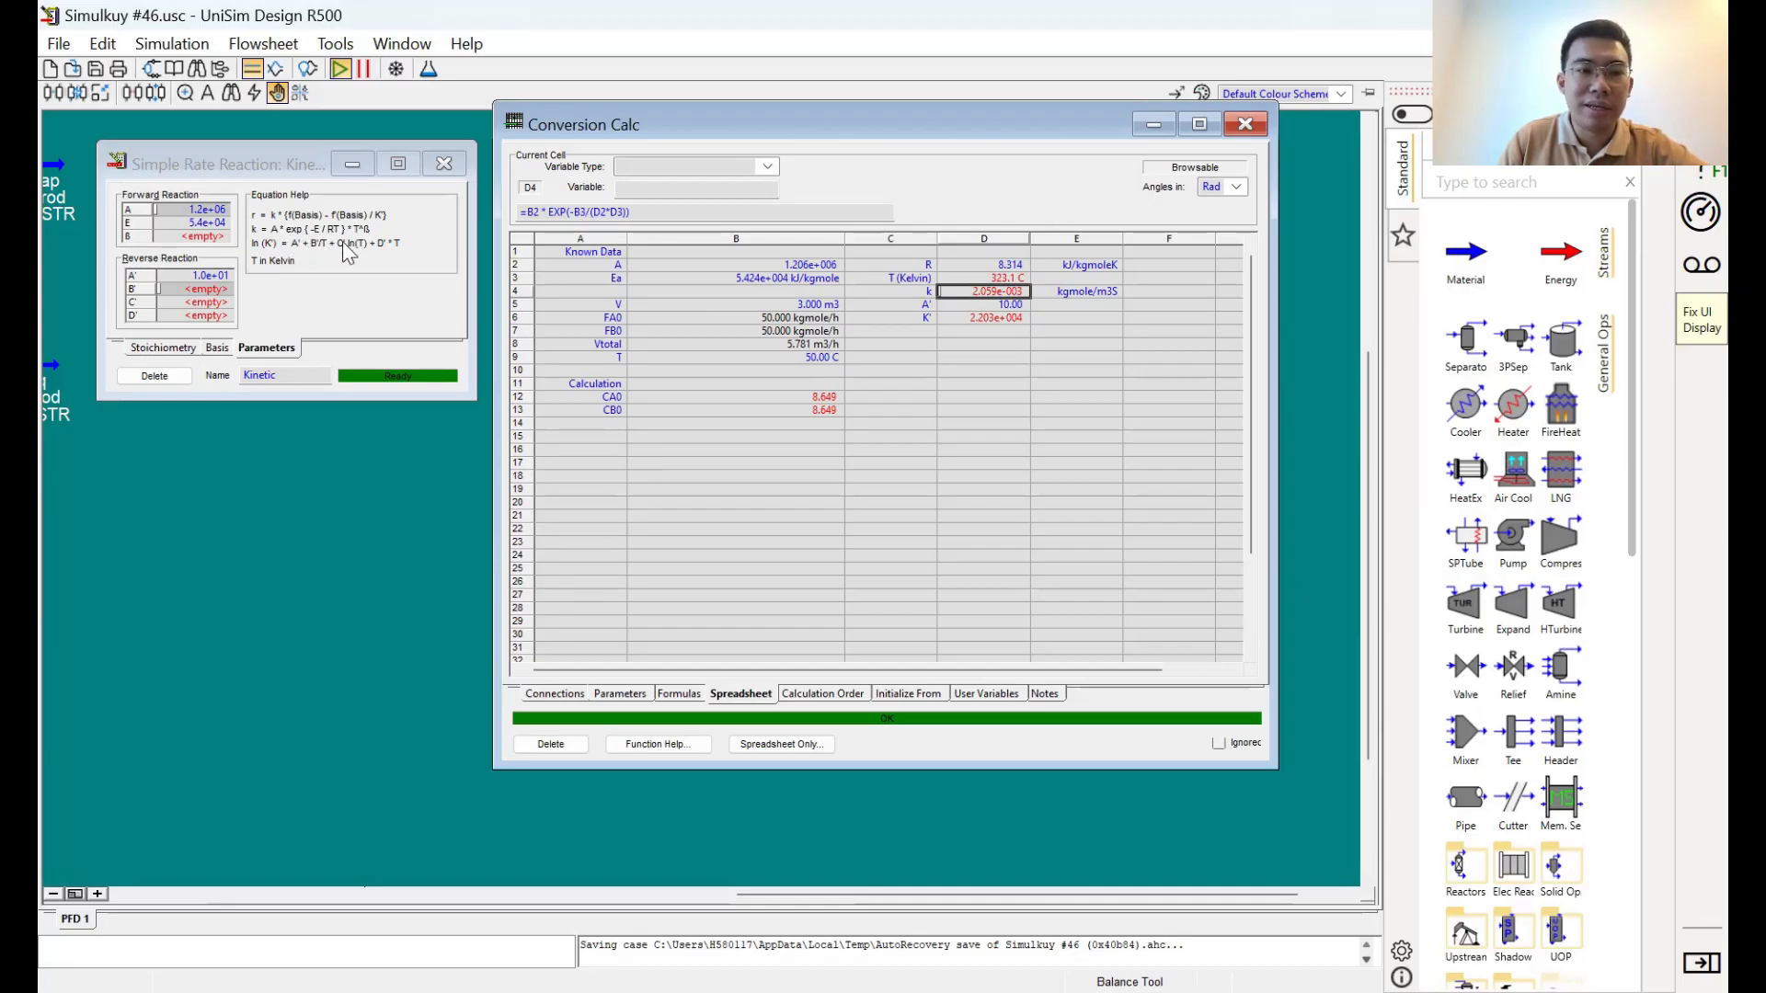
{"action": "left_click", "coordinate": [992, 265]}
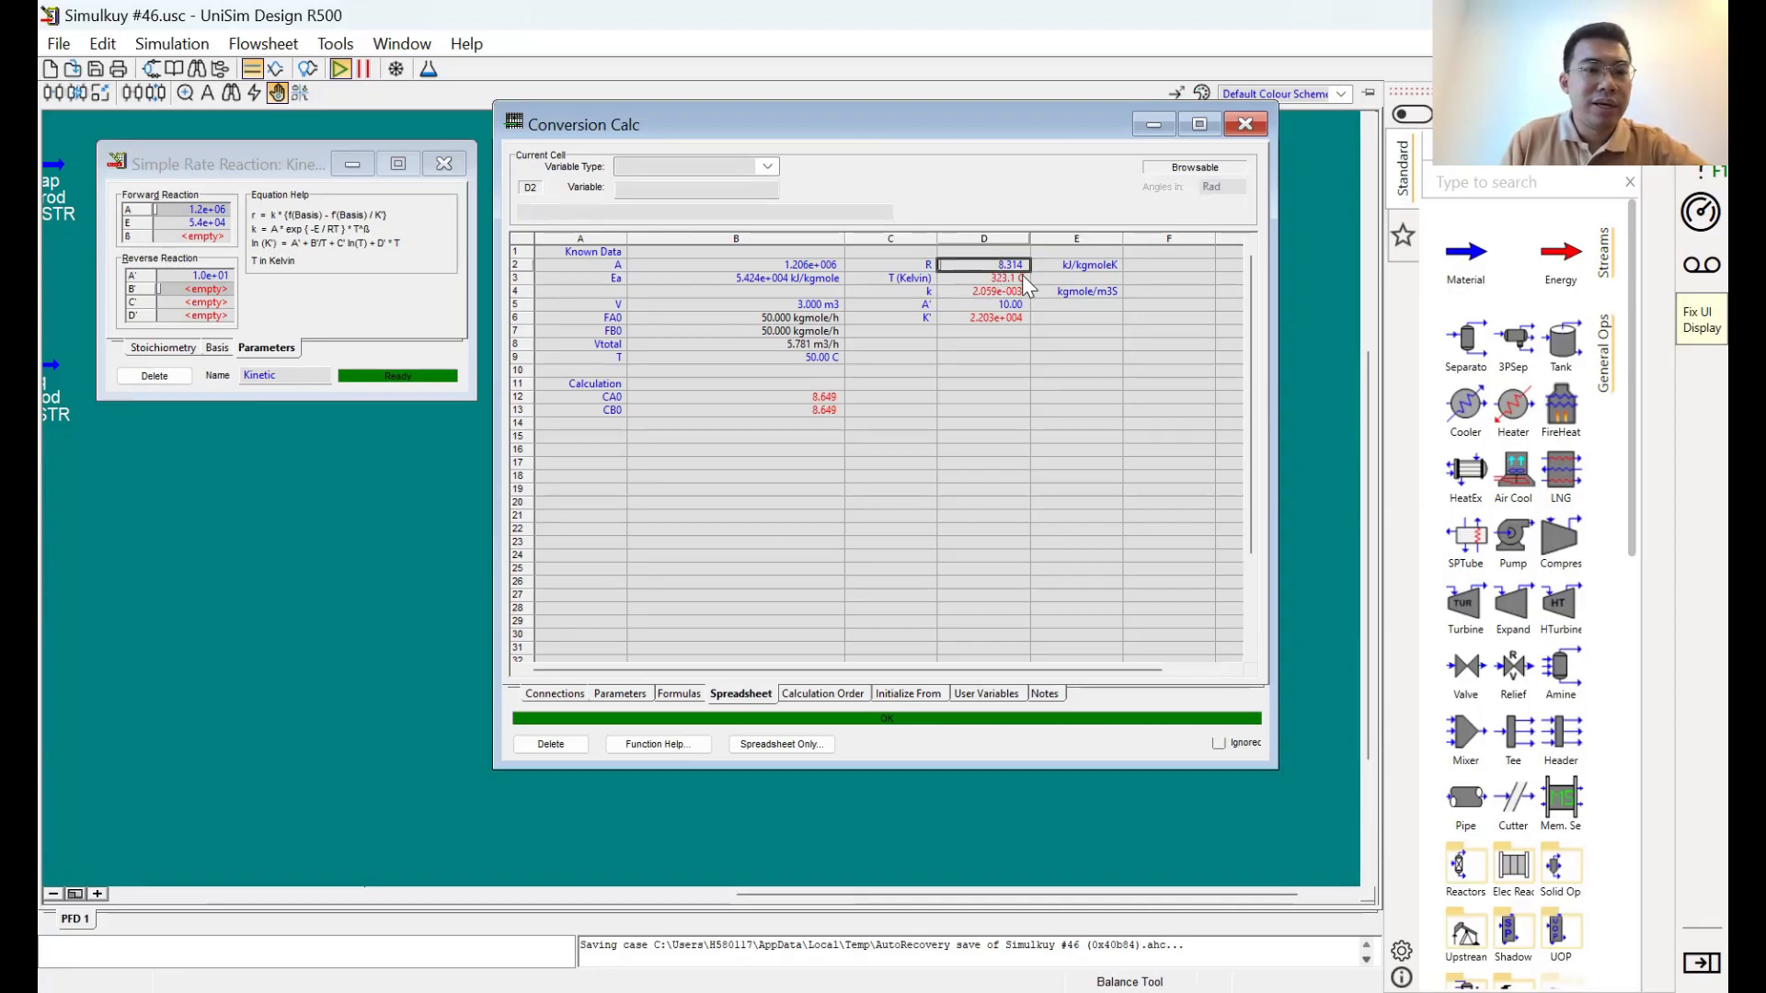
{"action": "left_click", "coordinate": [1023, 276]}
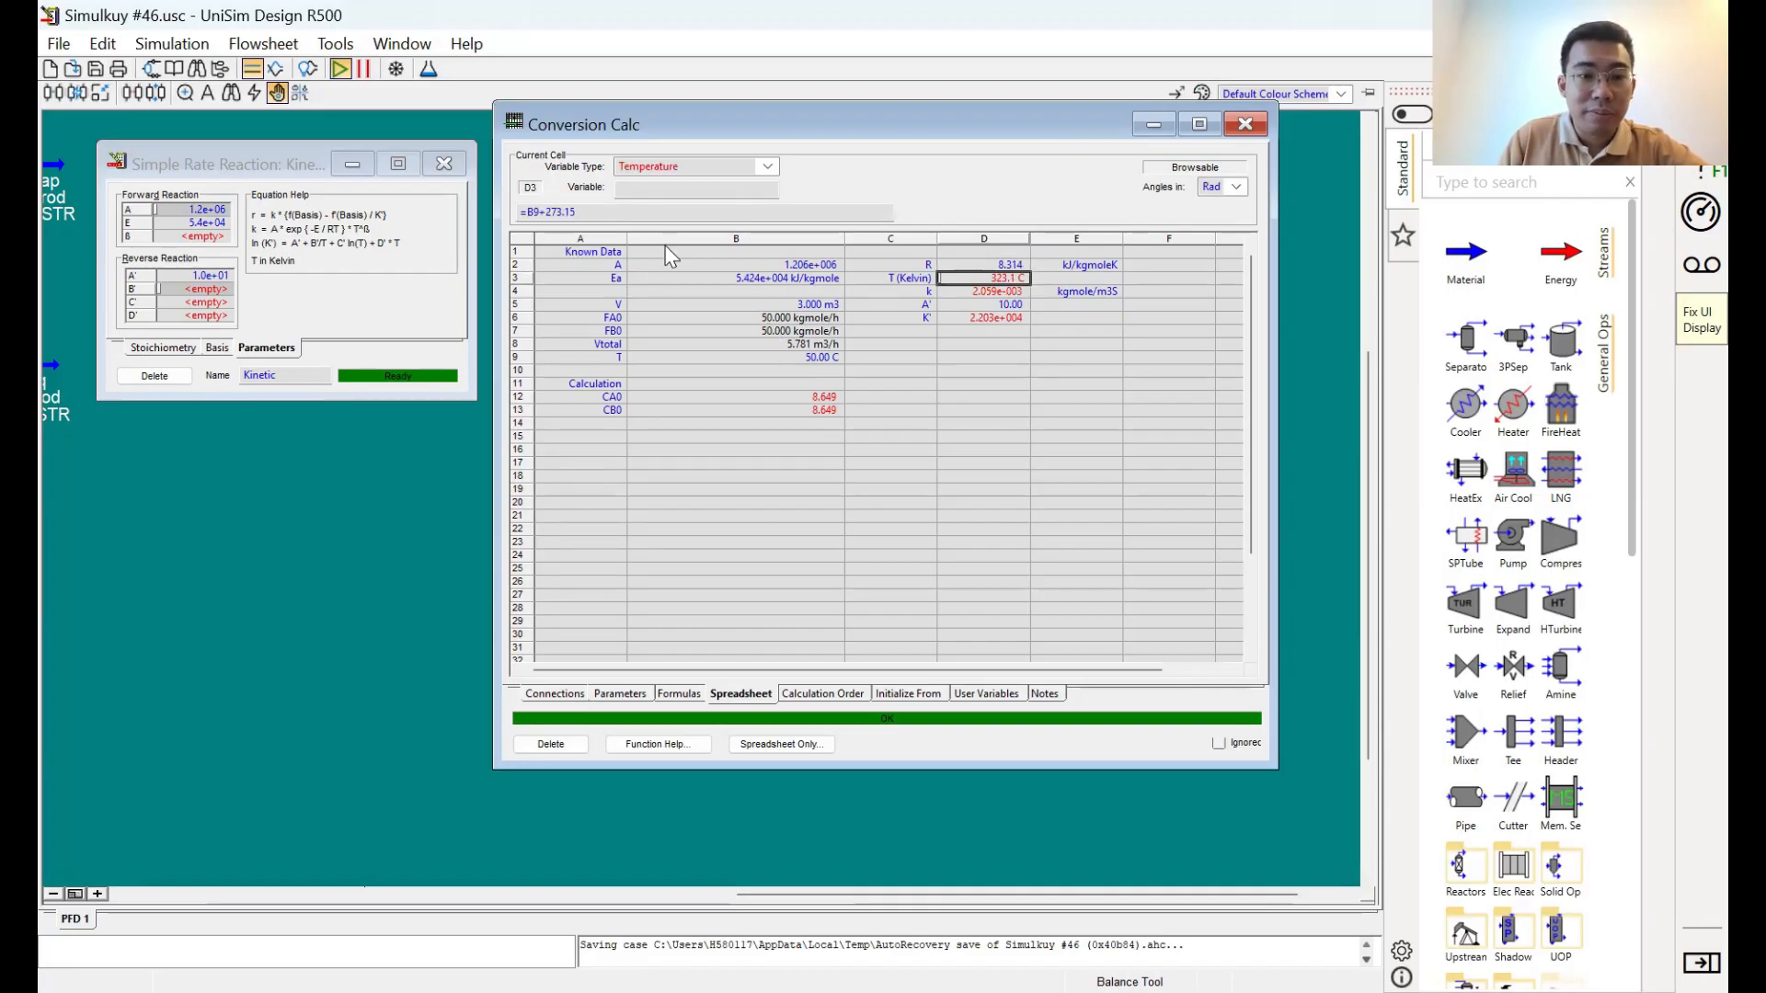
{"action": "left_click", "coordinate": [742, 356]}
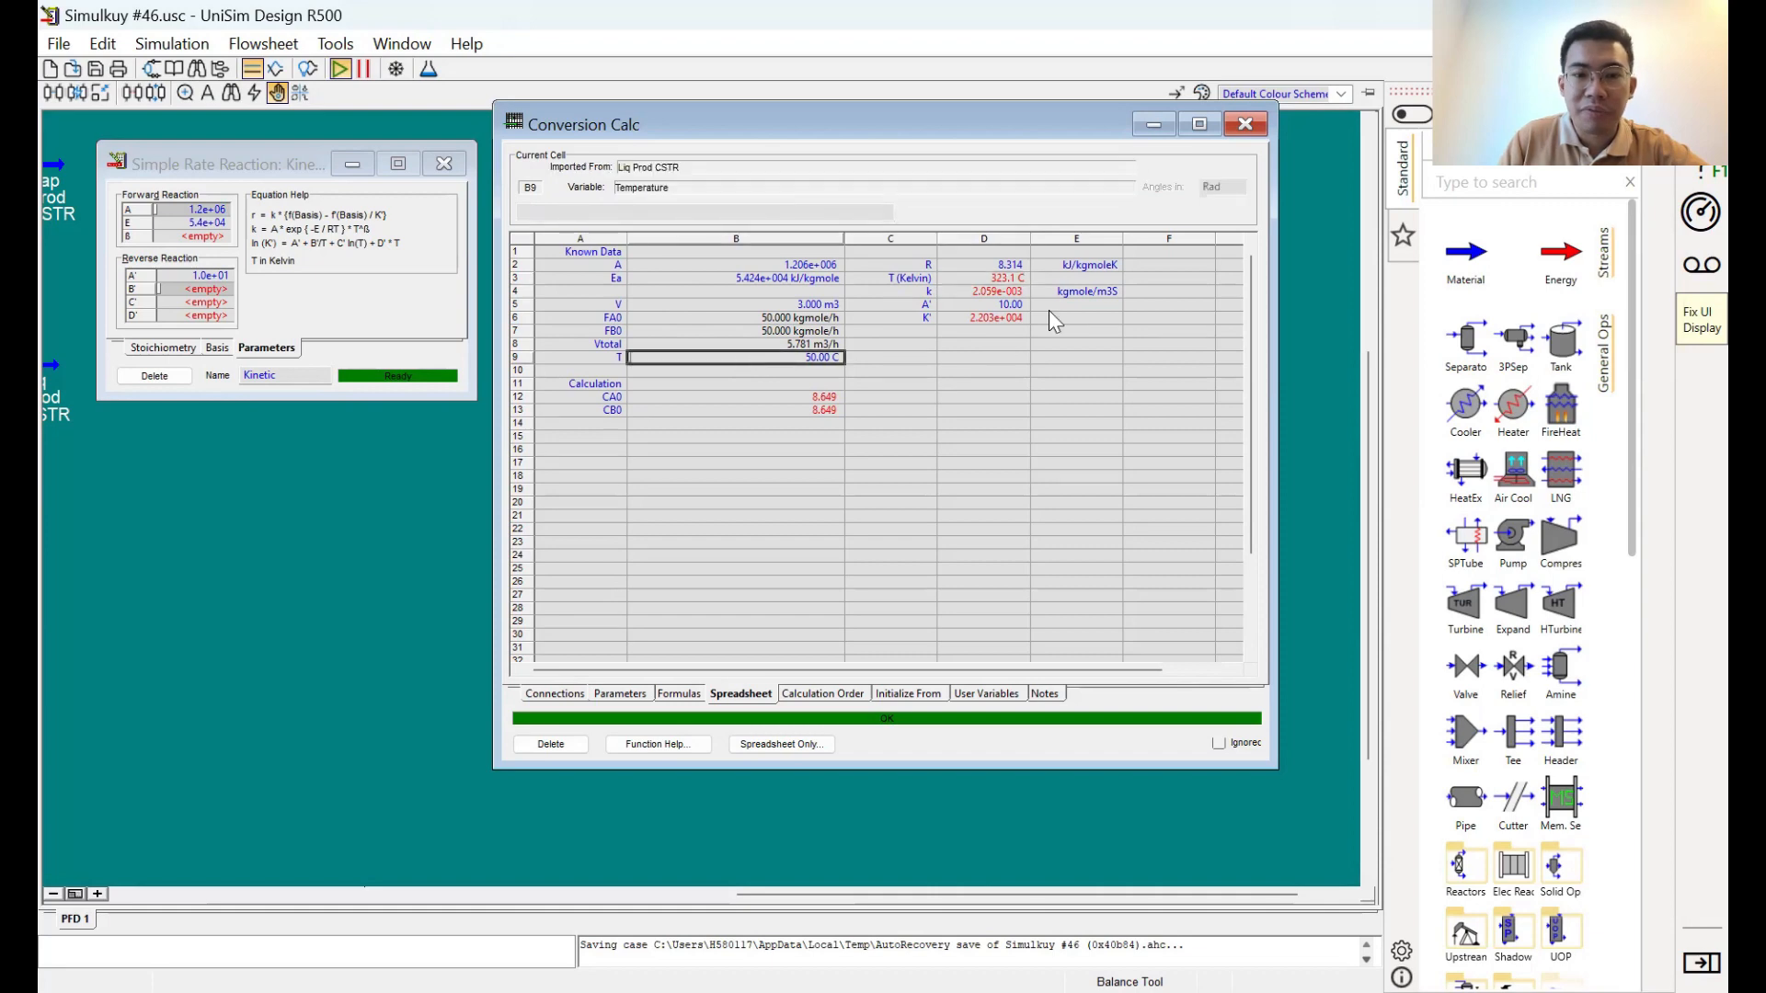
{"action": "left_click", "coordinate": [1001, 283]}
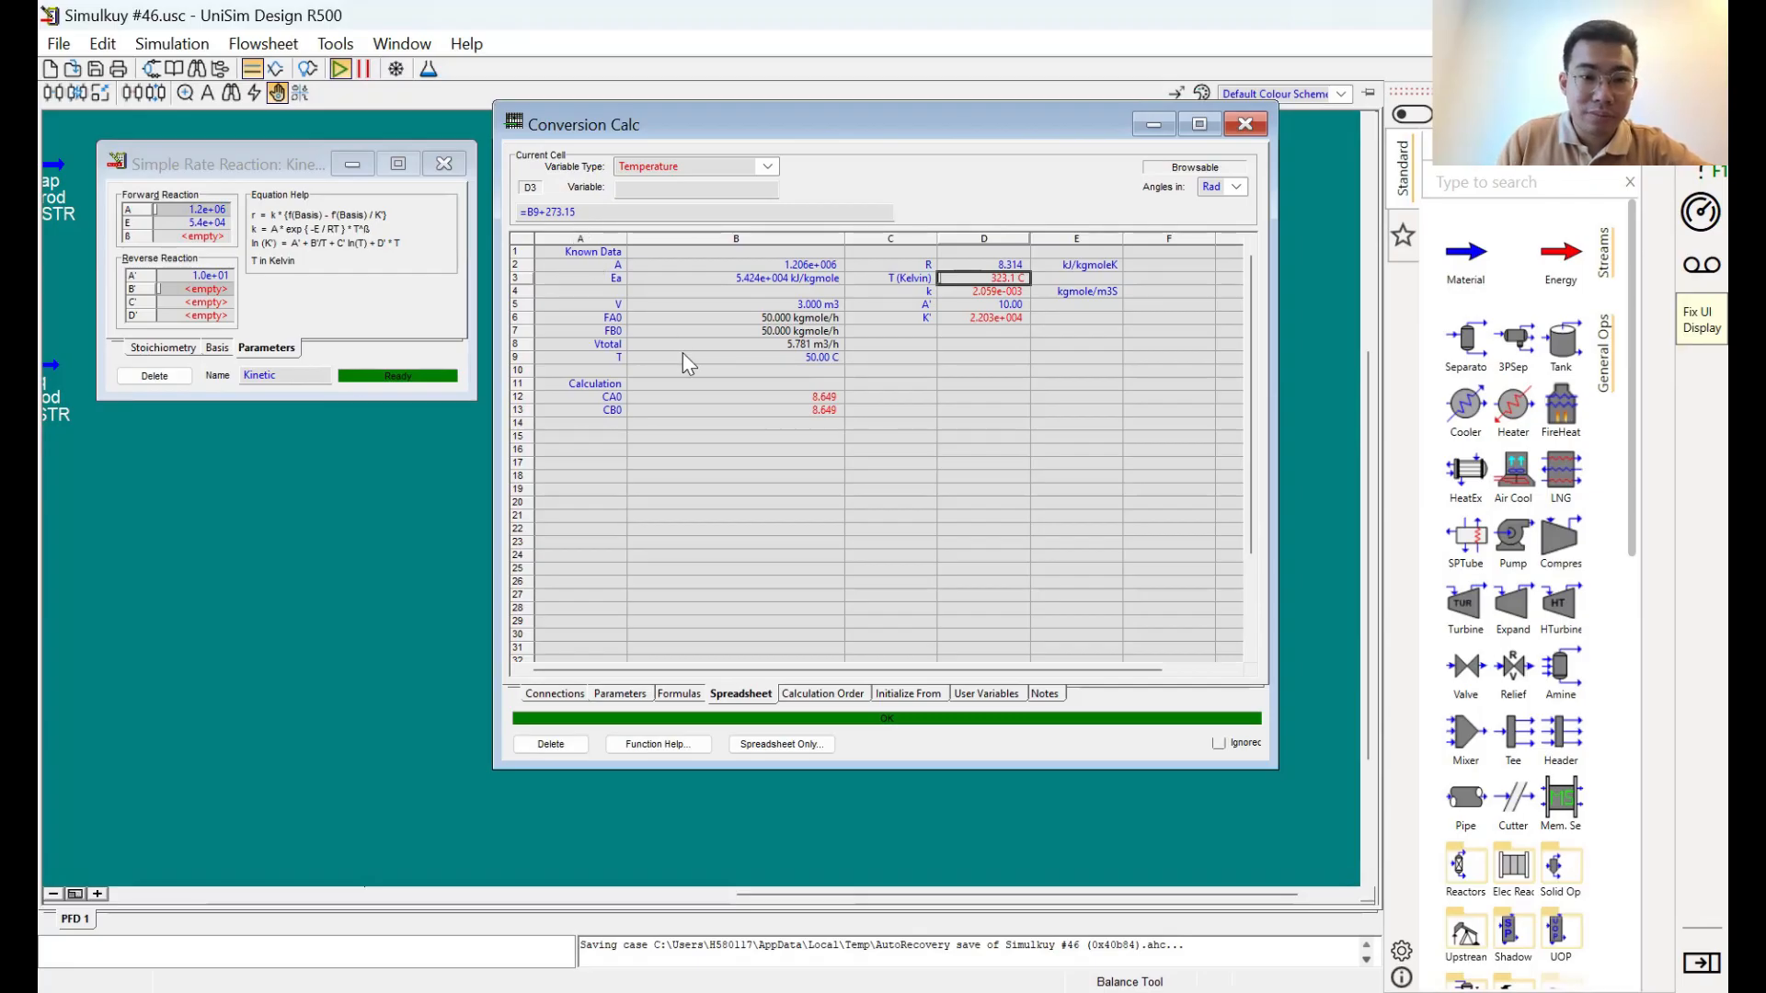
Examine the CA0 and CB0 formulas together with the FA0 and Vtotal cells imported from Mixed Feed
{"action": "left_click", "coordinate": [589, 410]}
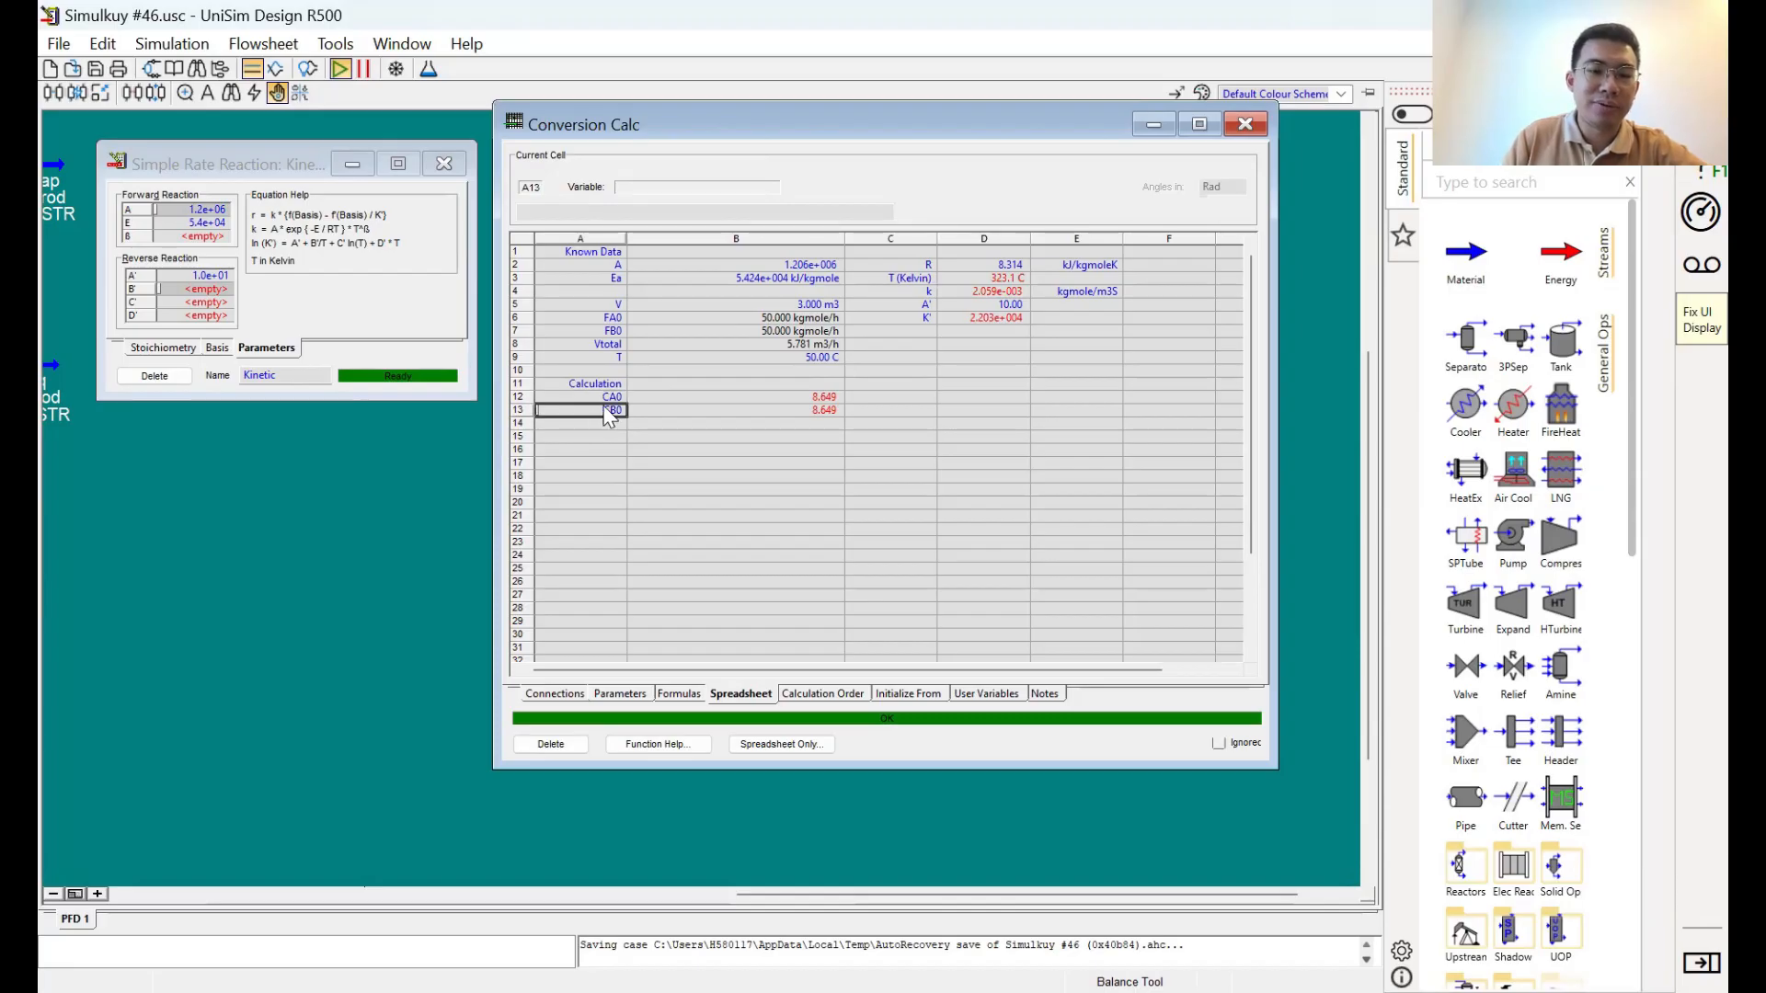
{"action": "left_click", "coordinate": [602, 400]}
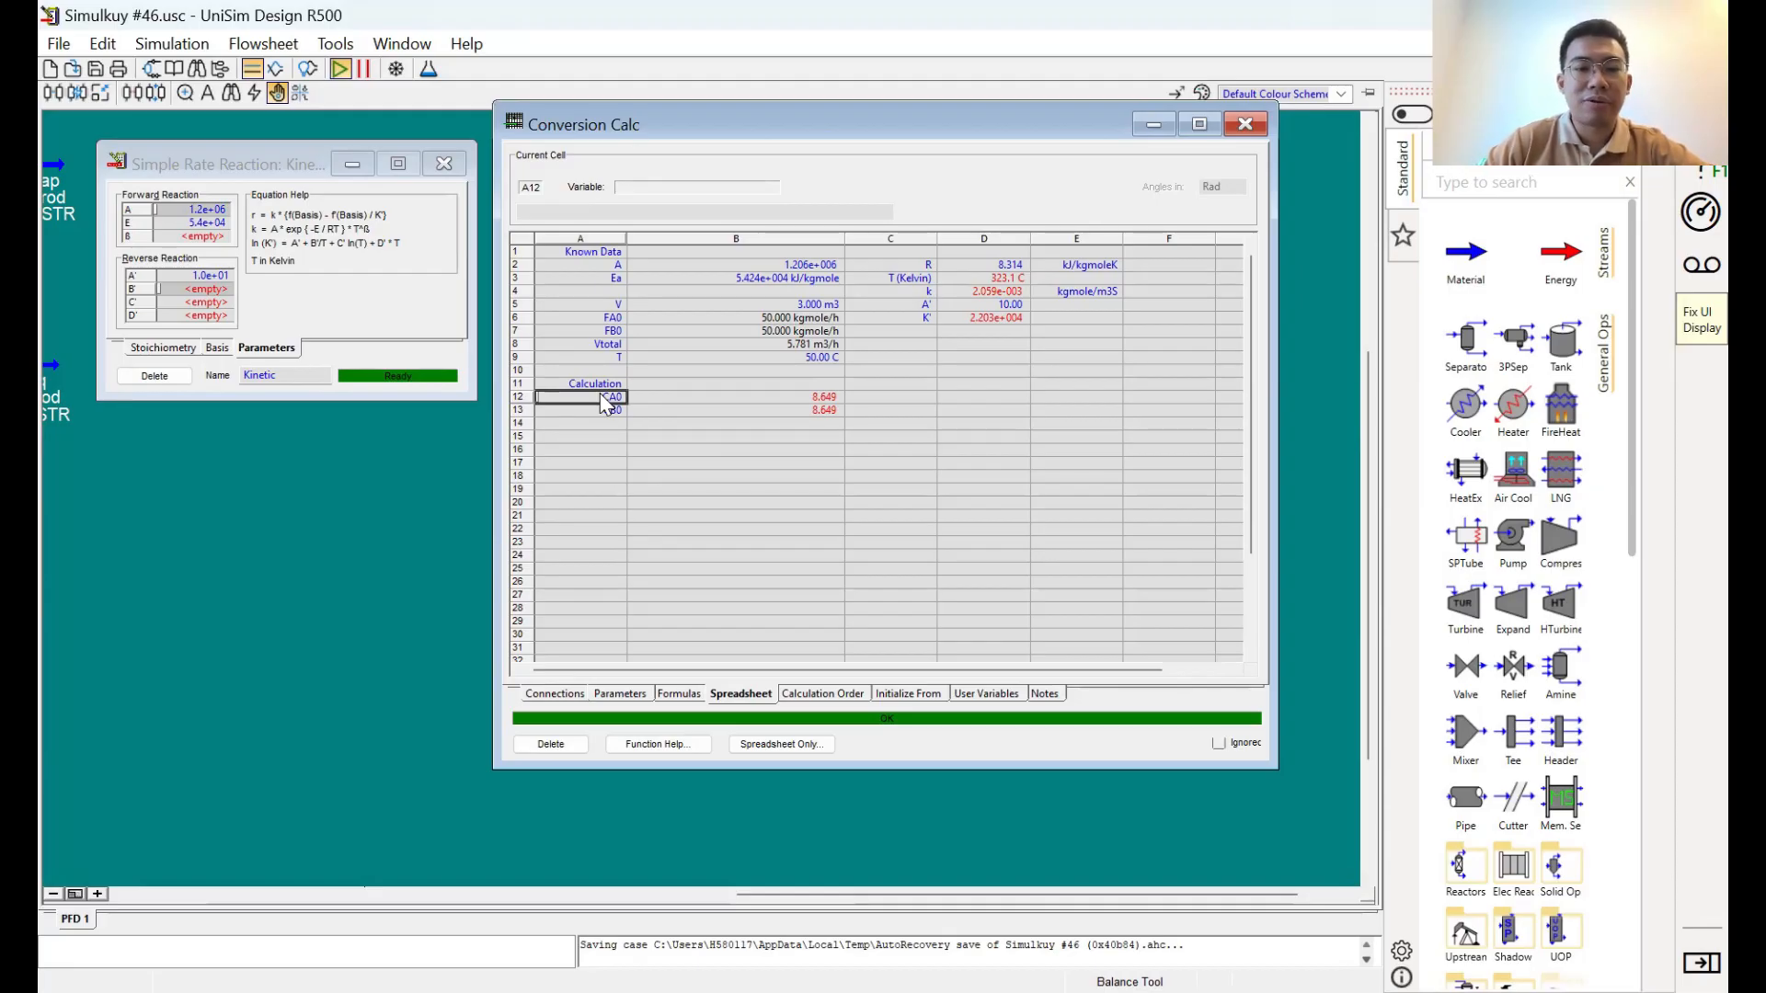
{"action": "left_click", "coordinate": [674, 398]}
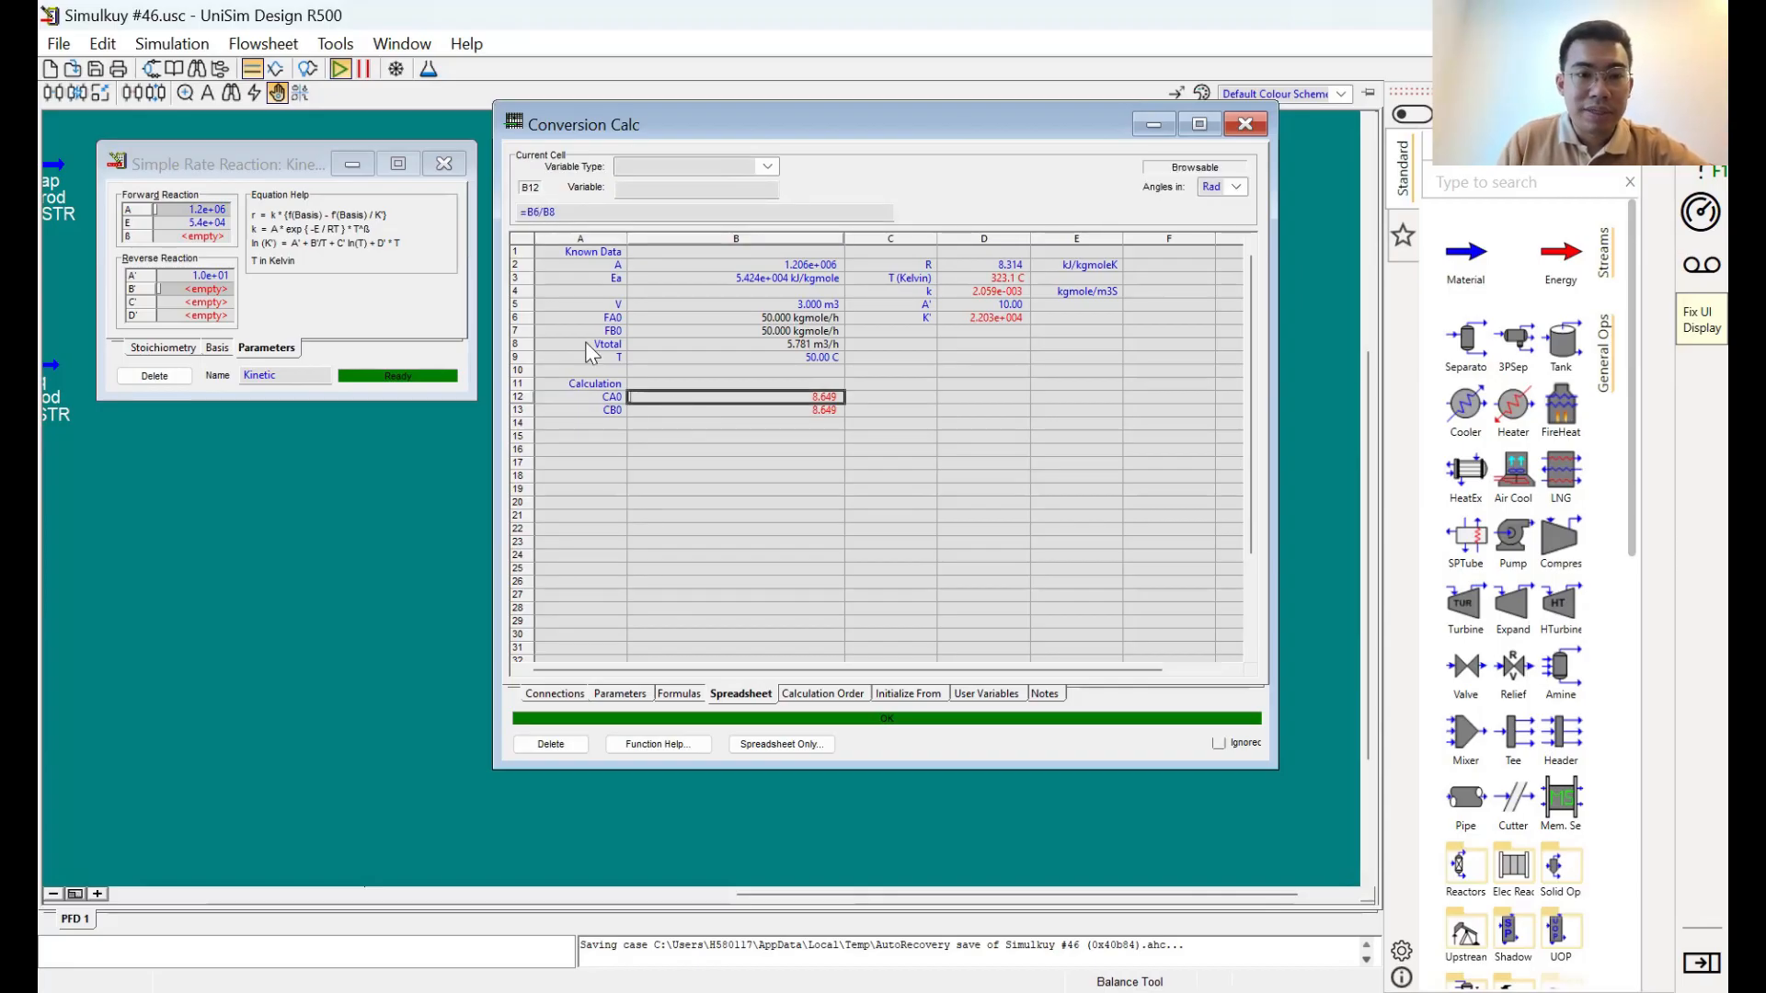
{"action": "left_click", "coordinate": [723, 313]}
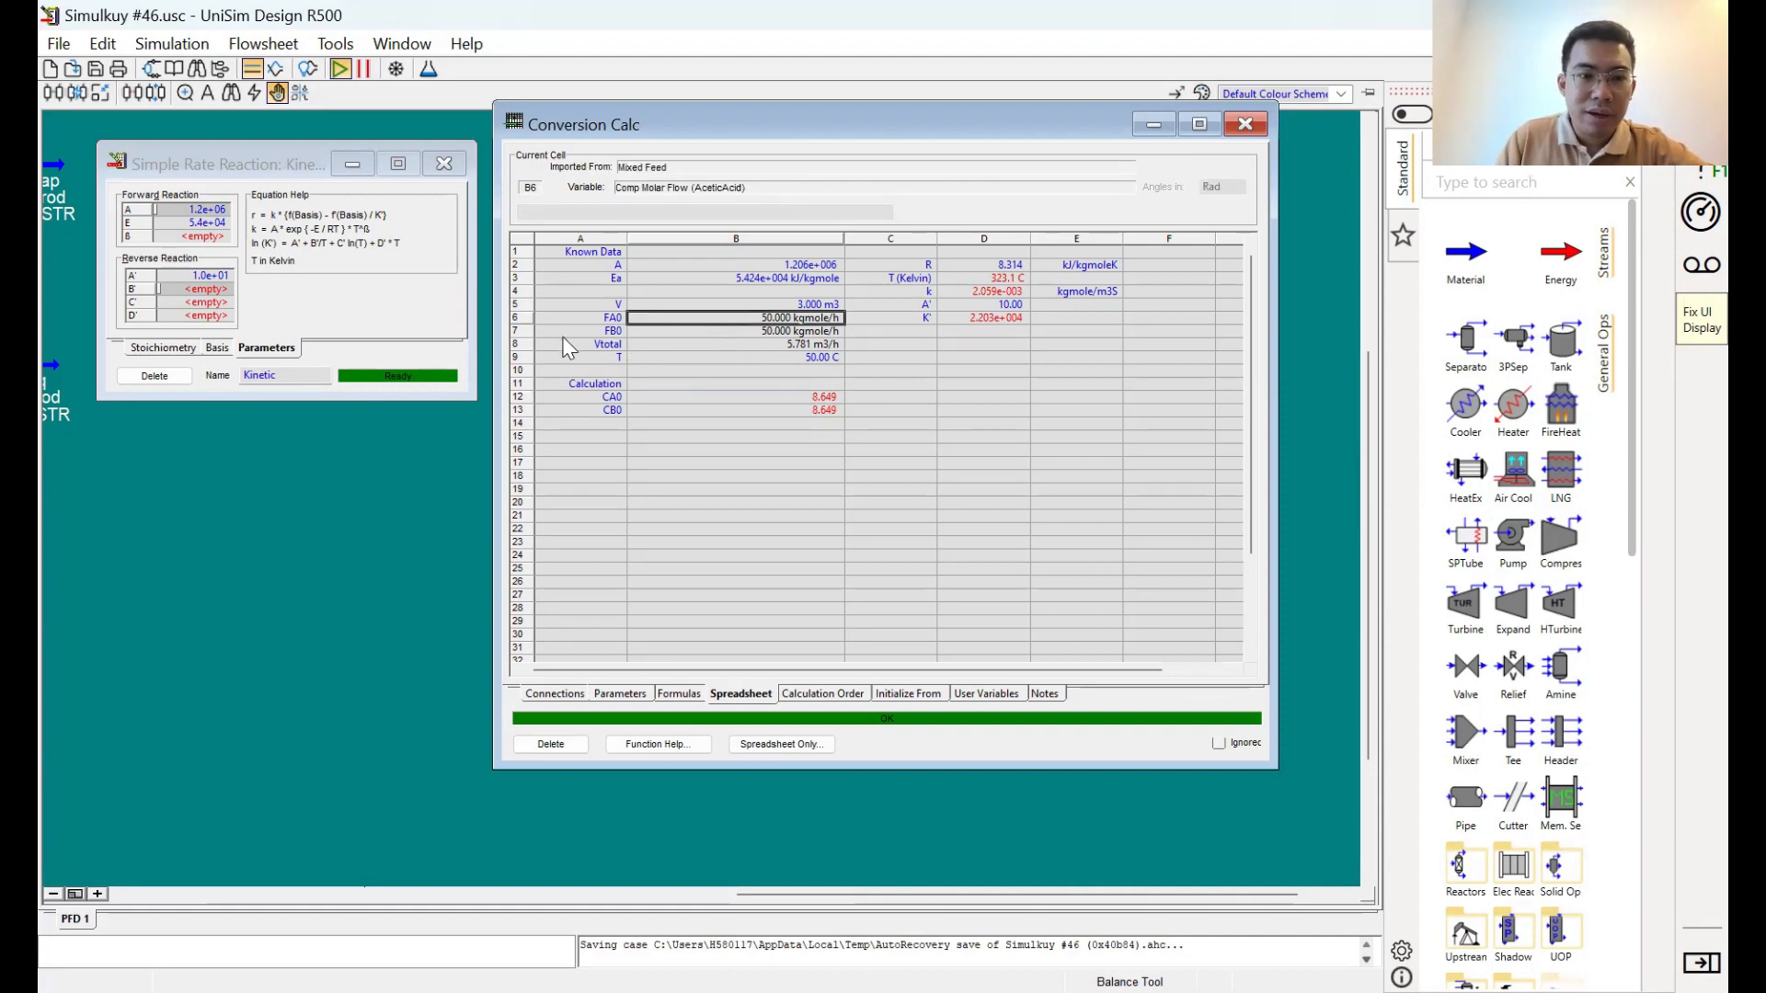
{"action": "left_click", "coordinate": [658, 346]}
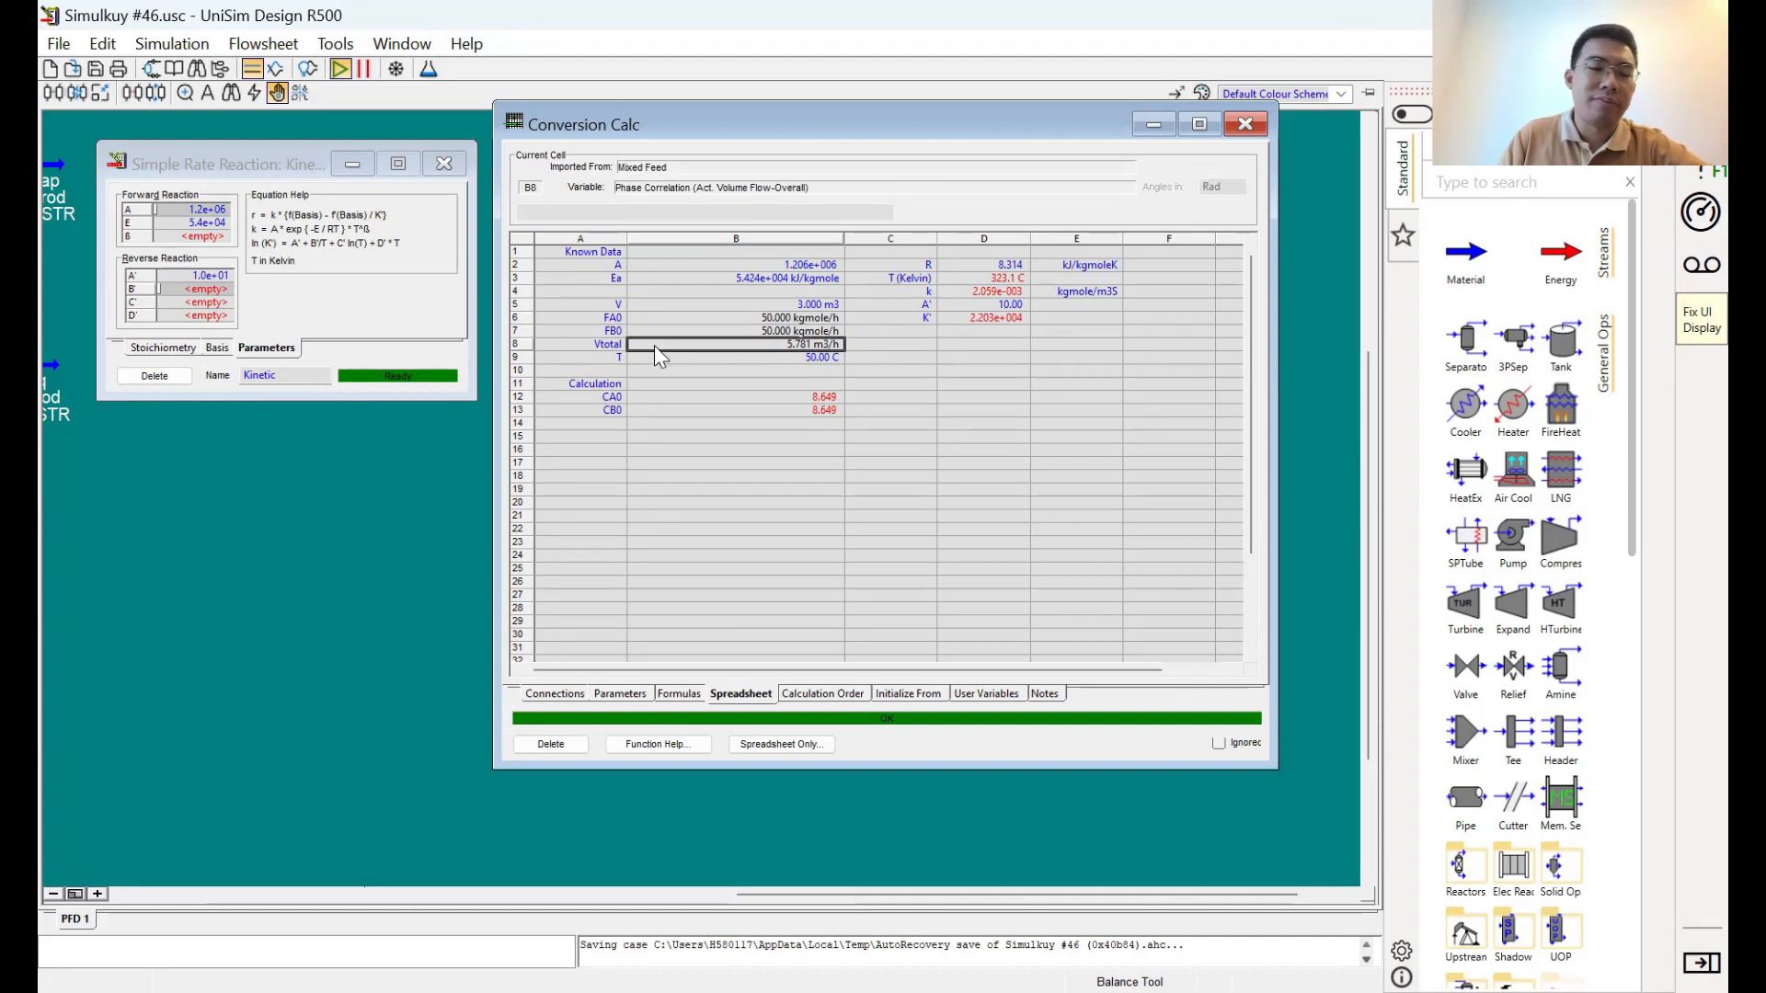
{"action": "left_click", "coordinate": [777, 395]}
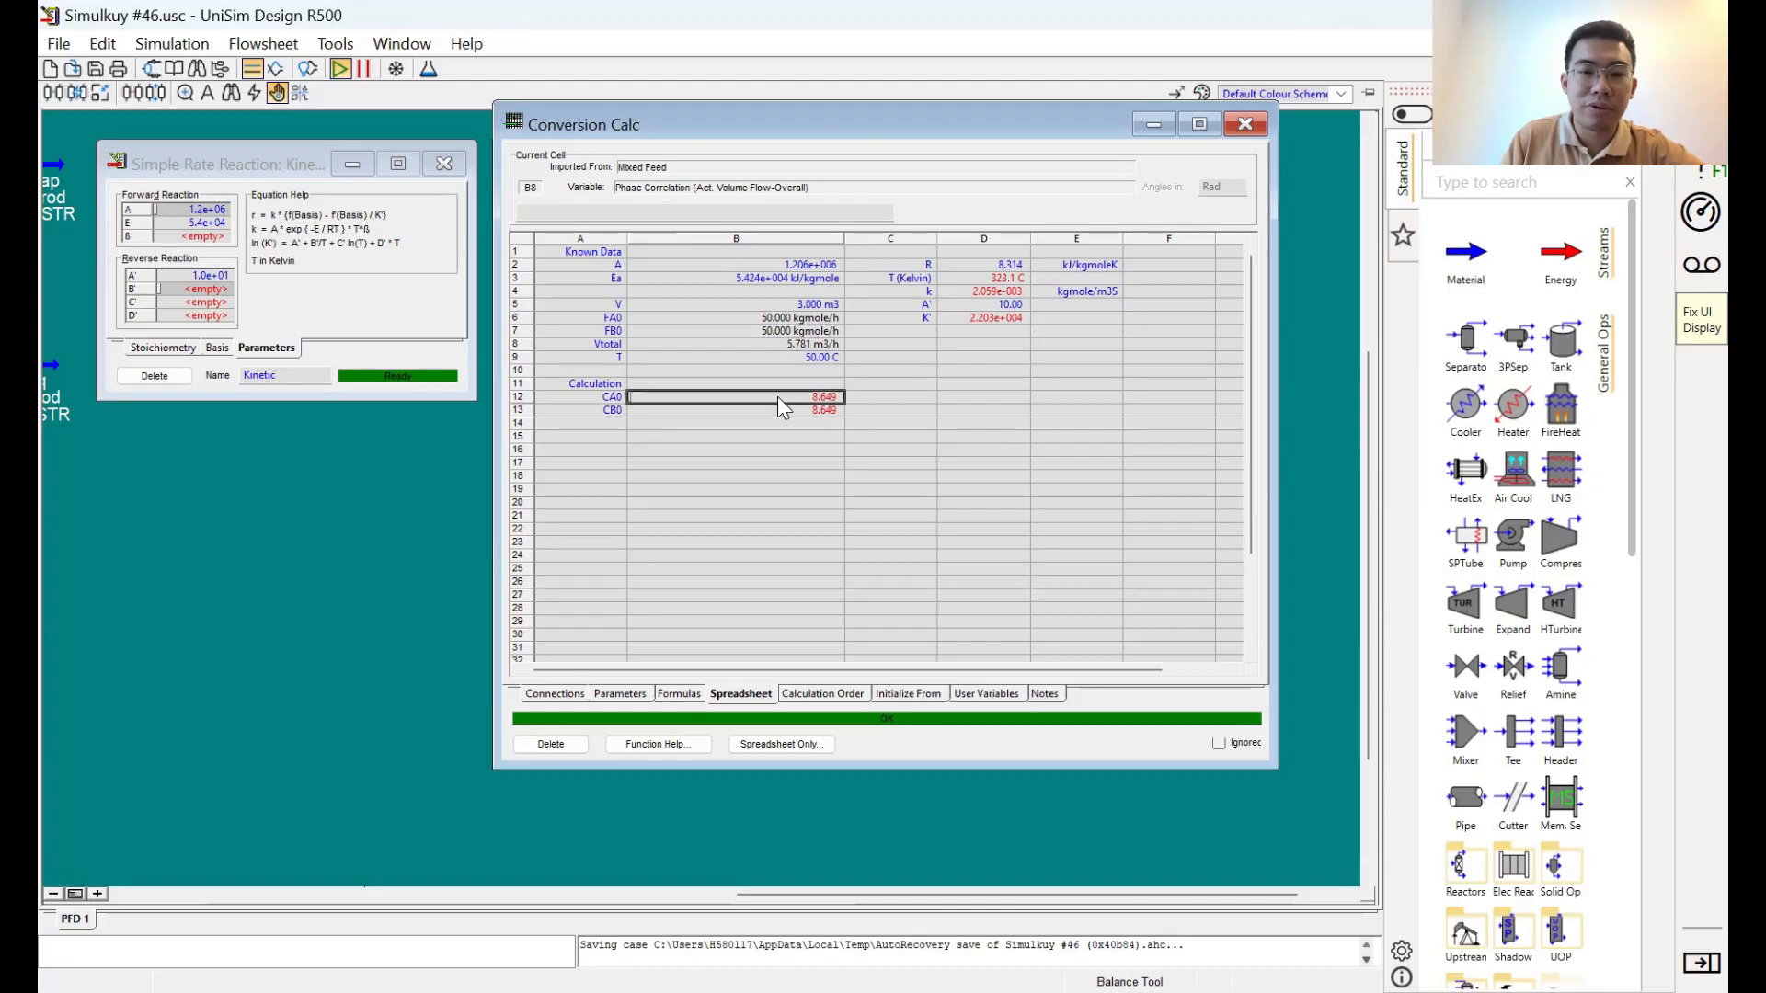
{"action": "left_click", "coordinate": [775, 350]}
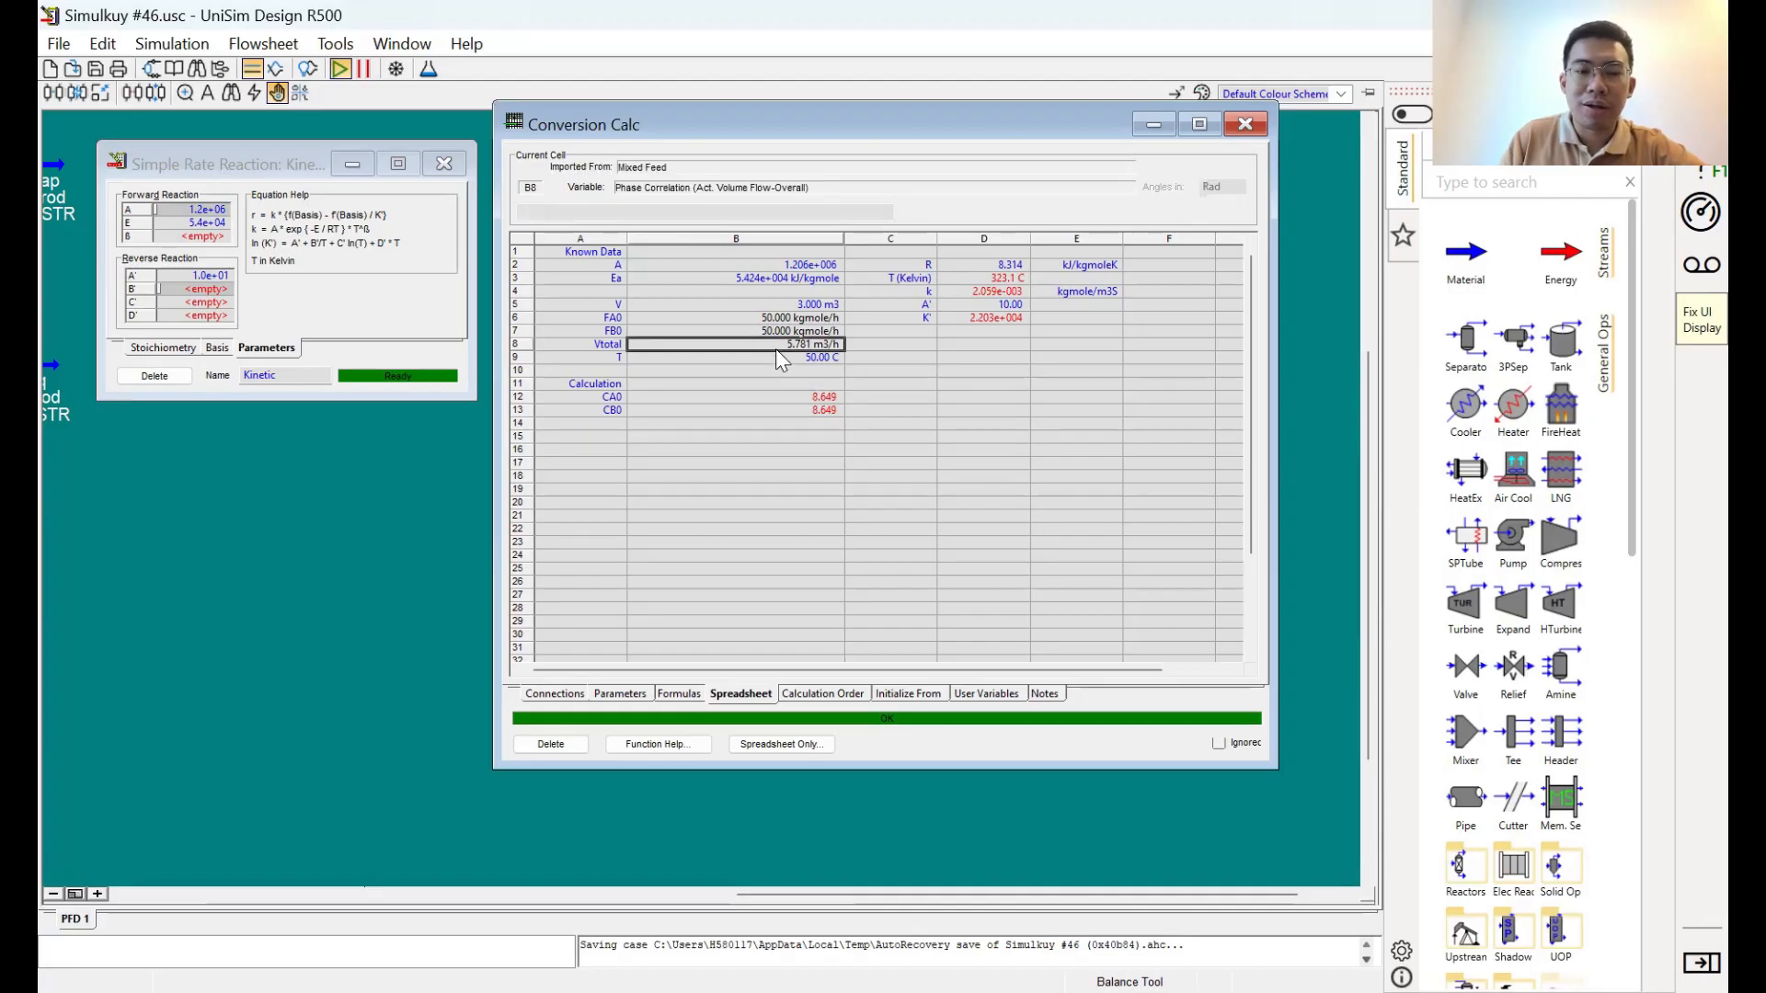
{"action": "left_click", "coordinate": [754, 399]}
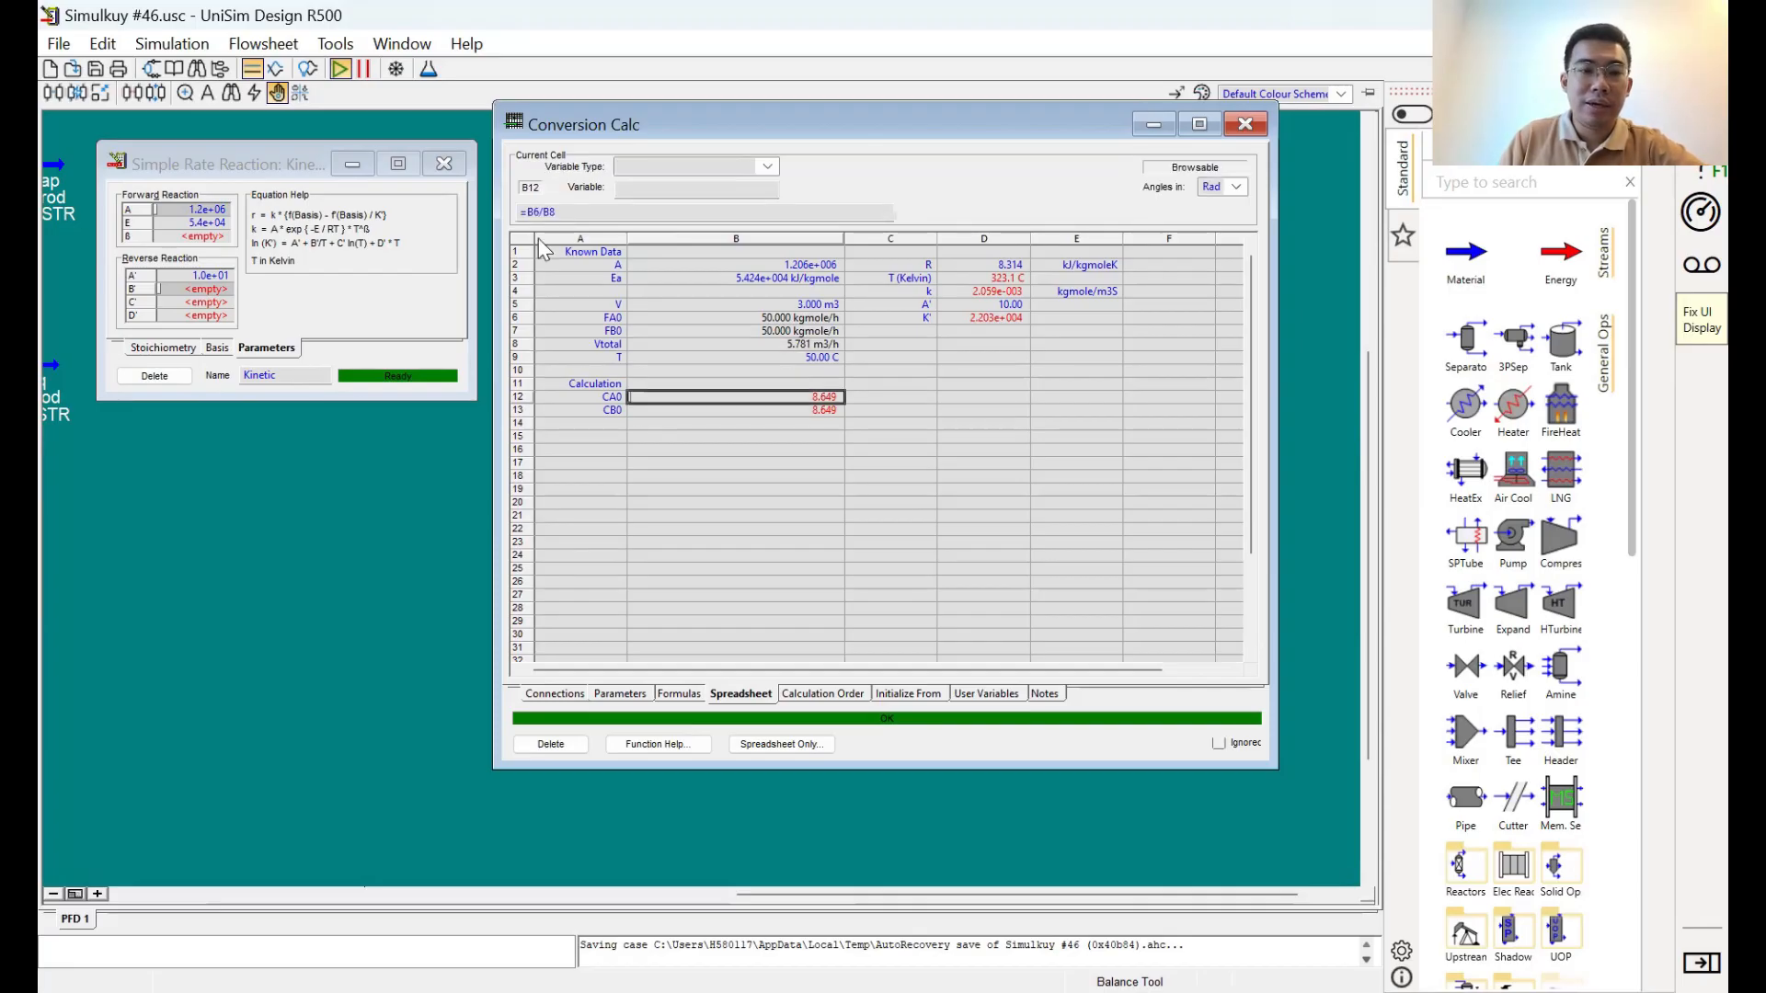
{"action": "left_click", "coordinate": [690, 347]}
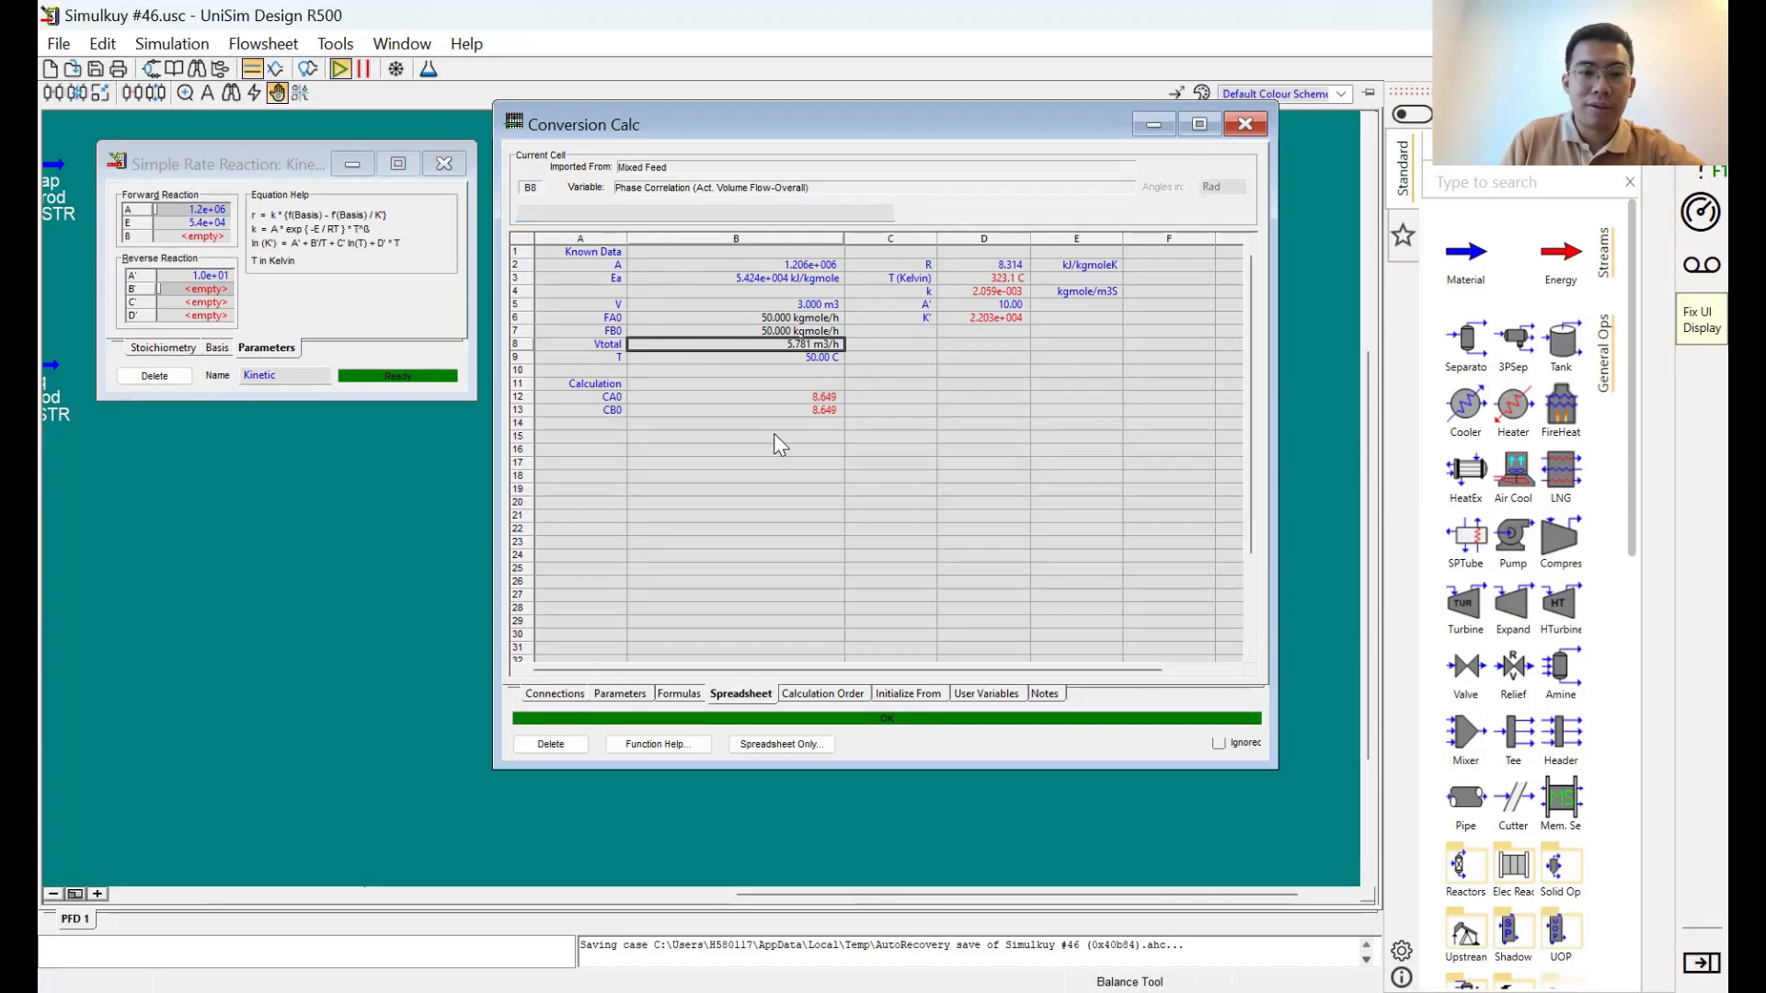
{"action": "left_click", "coordinate": [653, 398]}
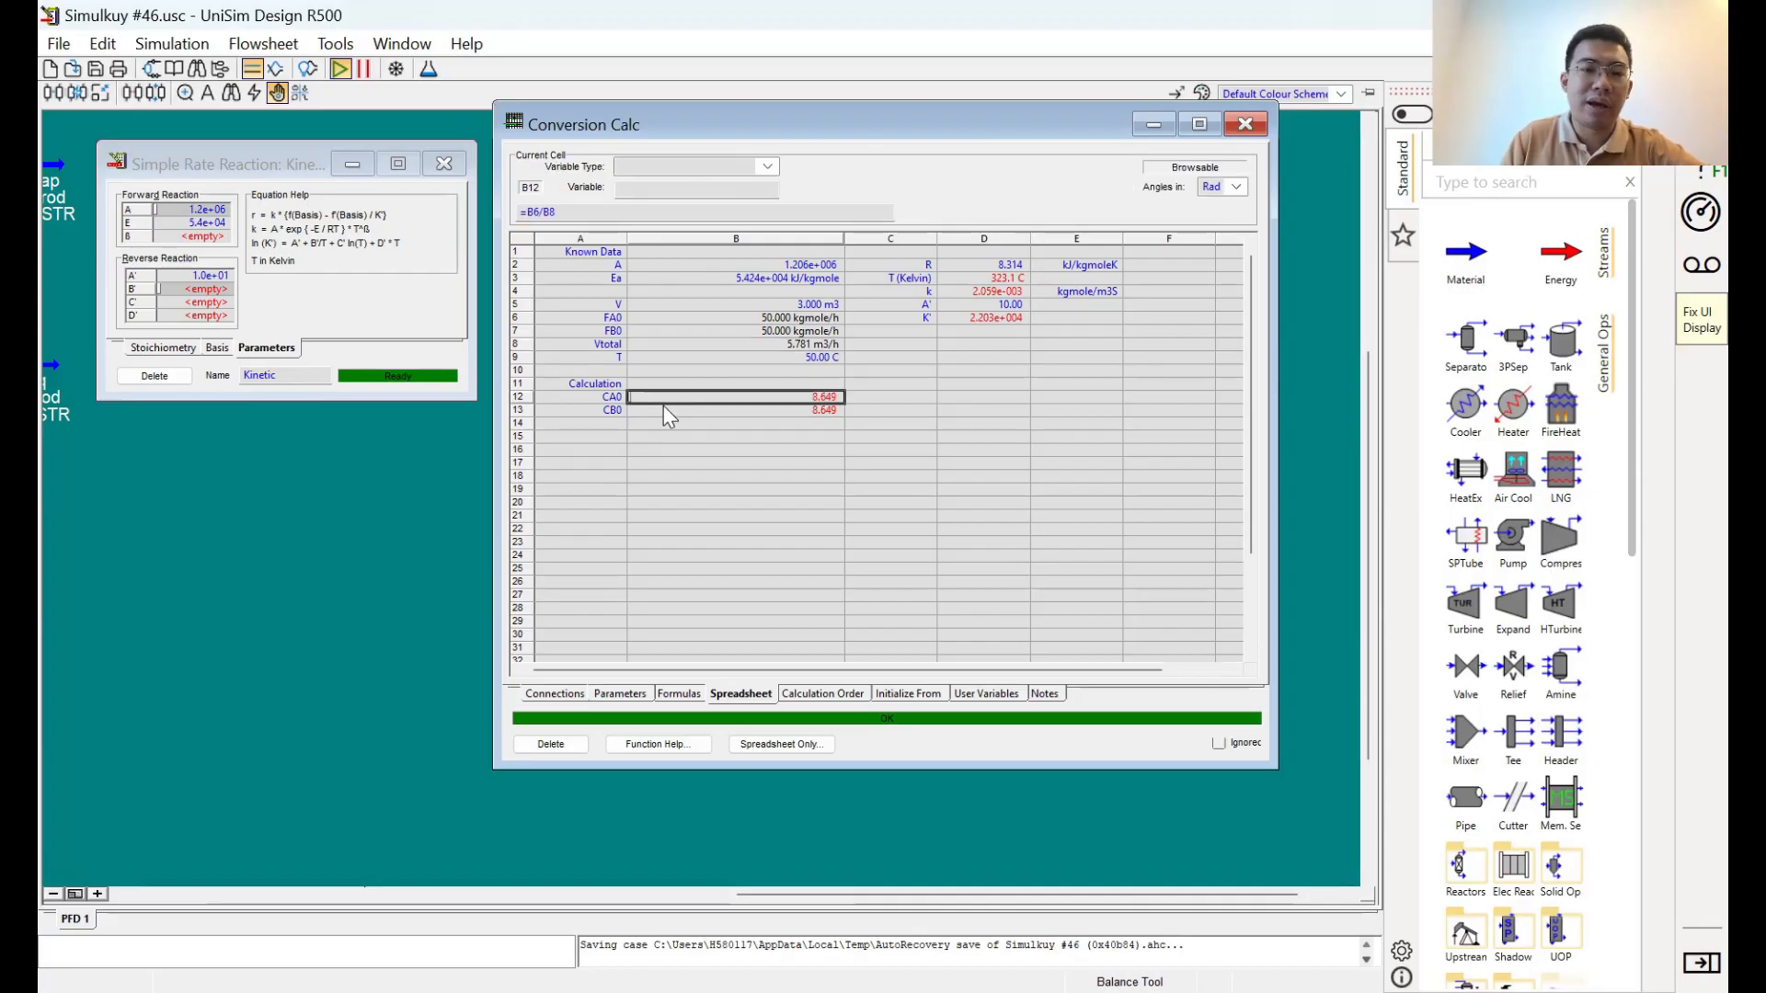
{"action": "left_click", "coordinate": [777, 410]}
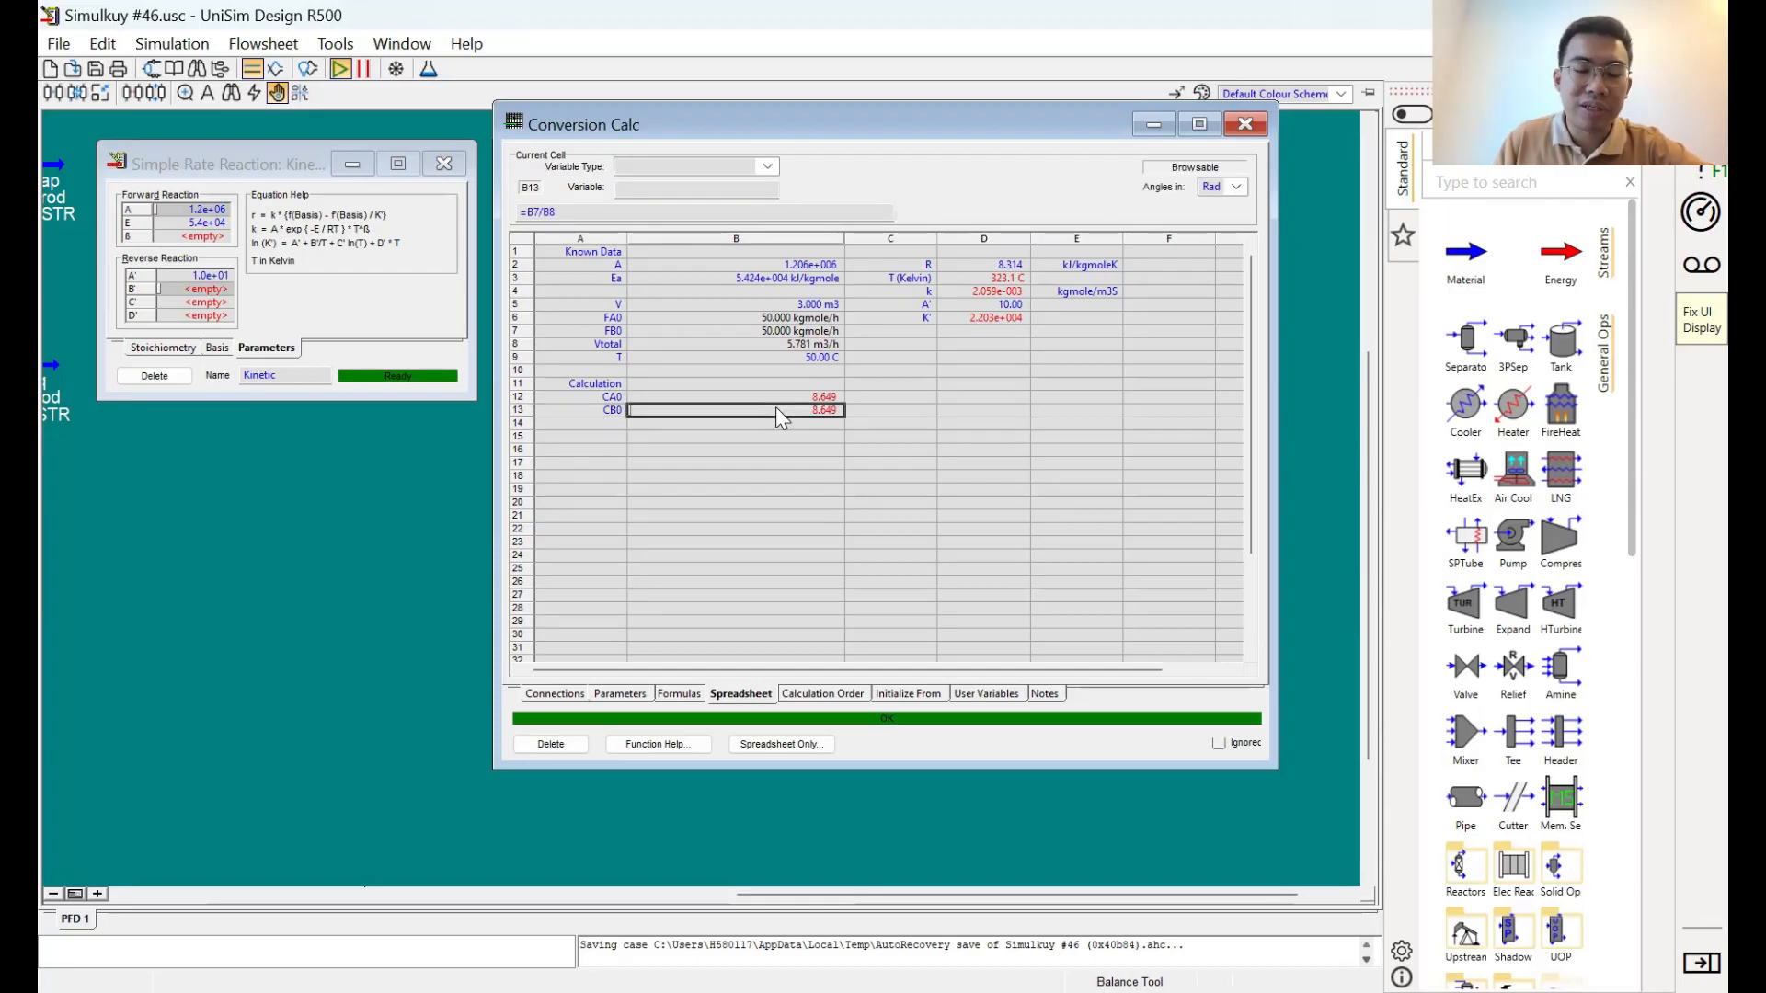
{"action": "left_click_drag", "start_coordinate": [609, 396], "coordinate": [699, 390]}
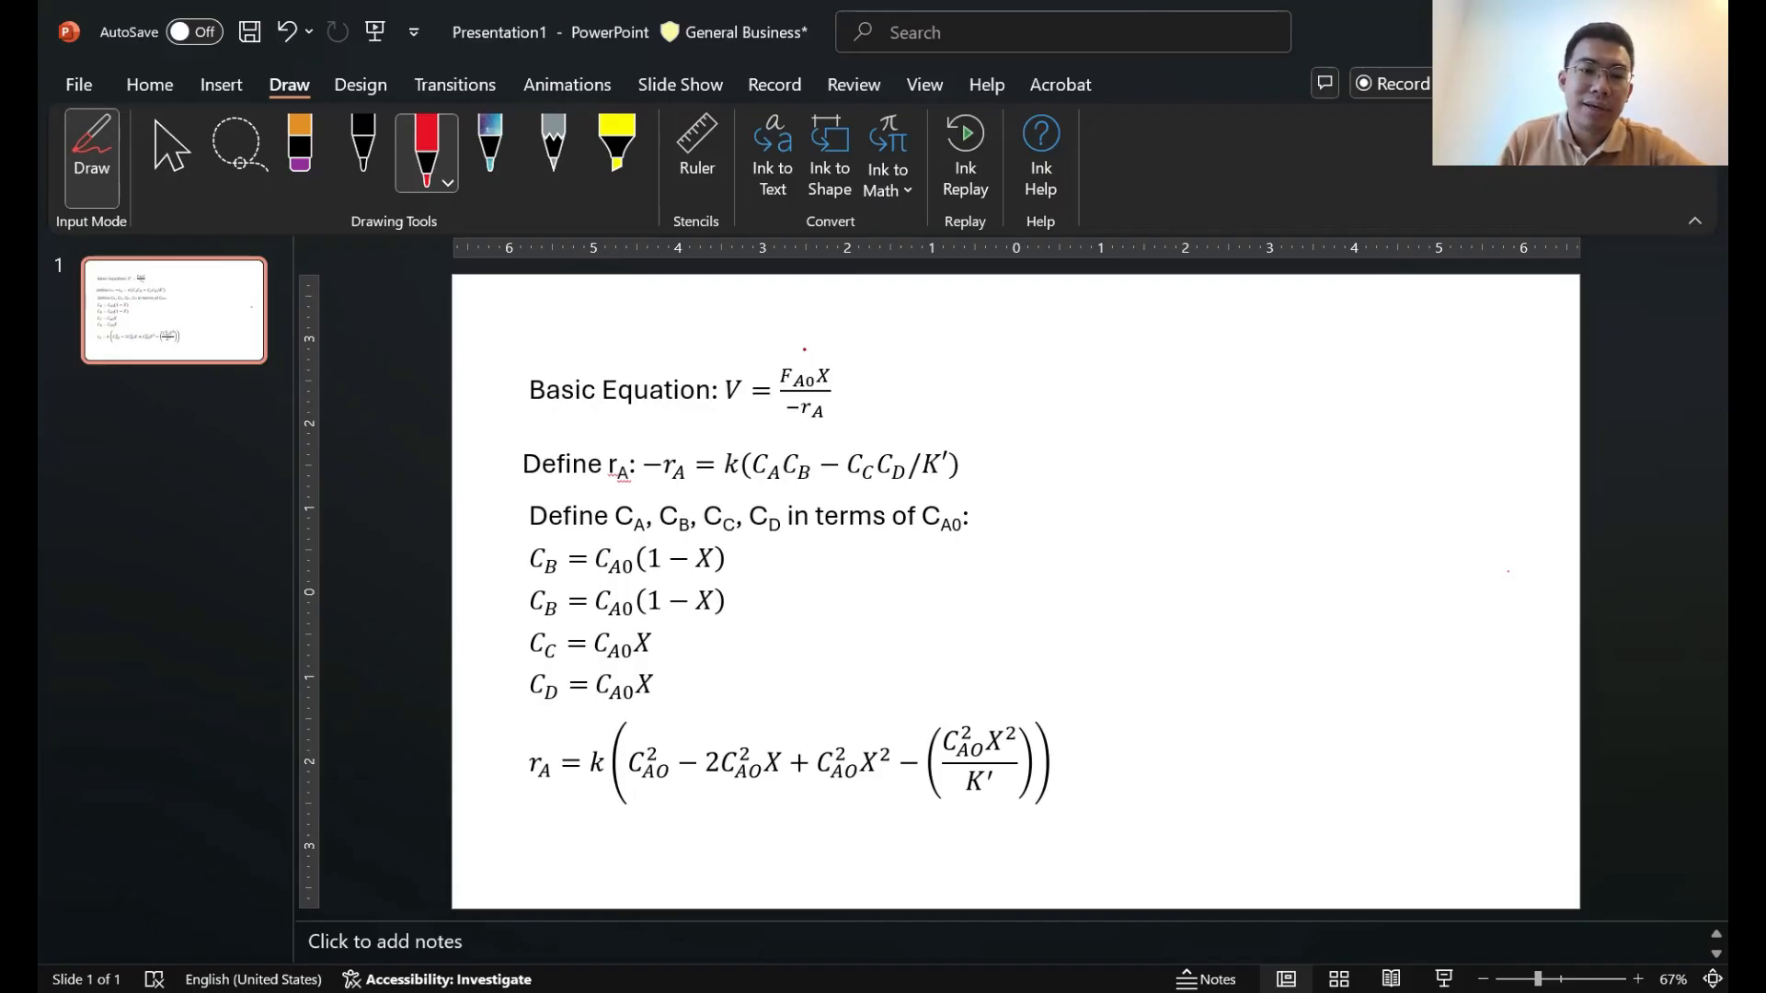
On the PowerPoint derivation slide, circle the basic equation in red, box X in the rA equation, and sketch an arrow to "X = ..."
{"action": "mouse_move", "coordinate": [804, 347]}
{"action": "left_mouse_down"}
{"action": "mouse_move", "coordinate": [749, 352]}
{"action": "mouse_move", "coordinate": [709, 387]}
{"action": "mouse_move", "coordinate": [860, 414]}
{"action": "mouse_move", "coordinate": [846, 355]}
{"action": "mouse_move", "coordinate": [789, 345]}
{"action": "left_mouse_up"}
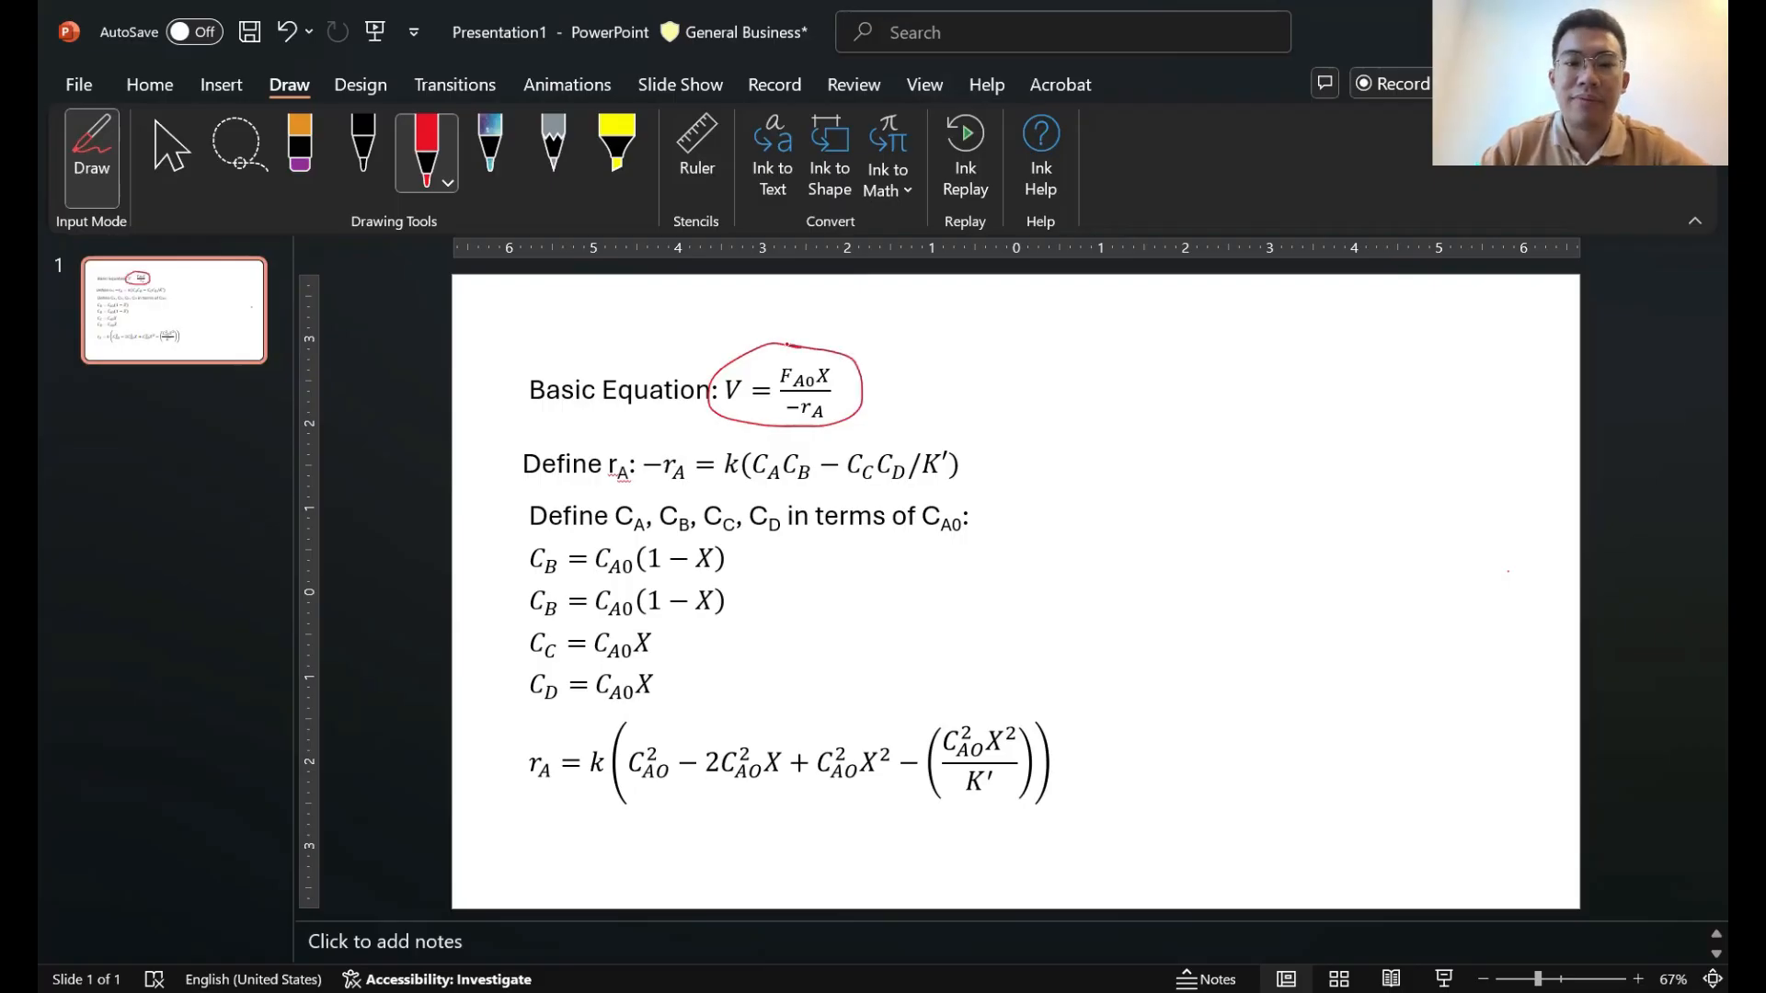
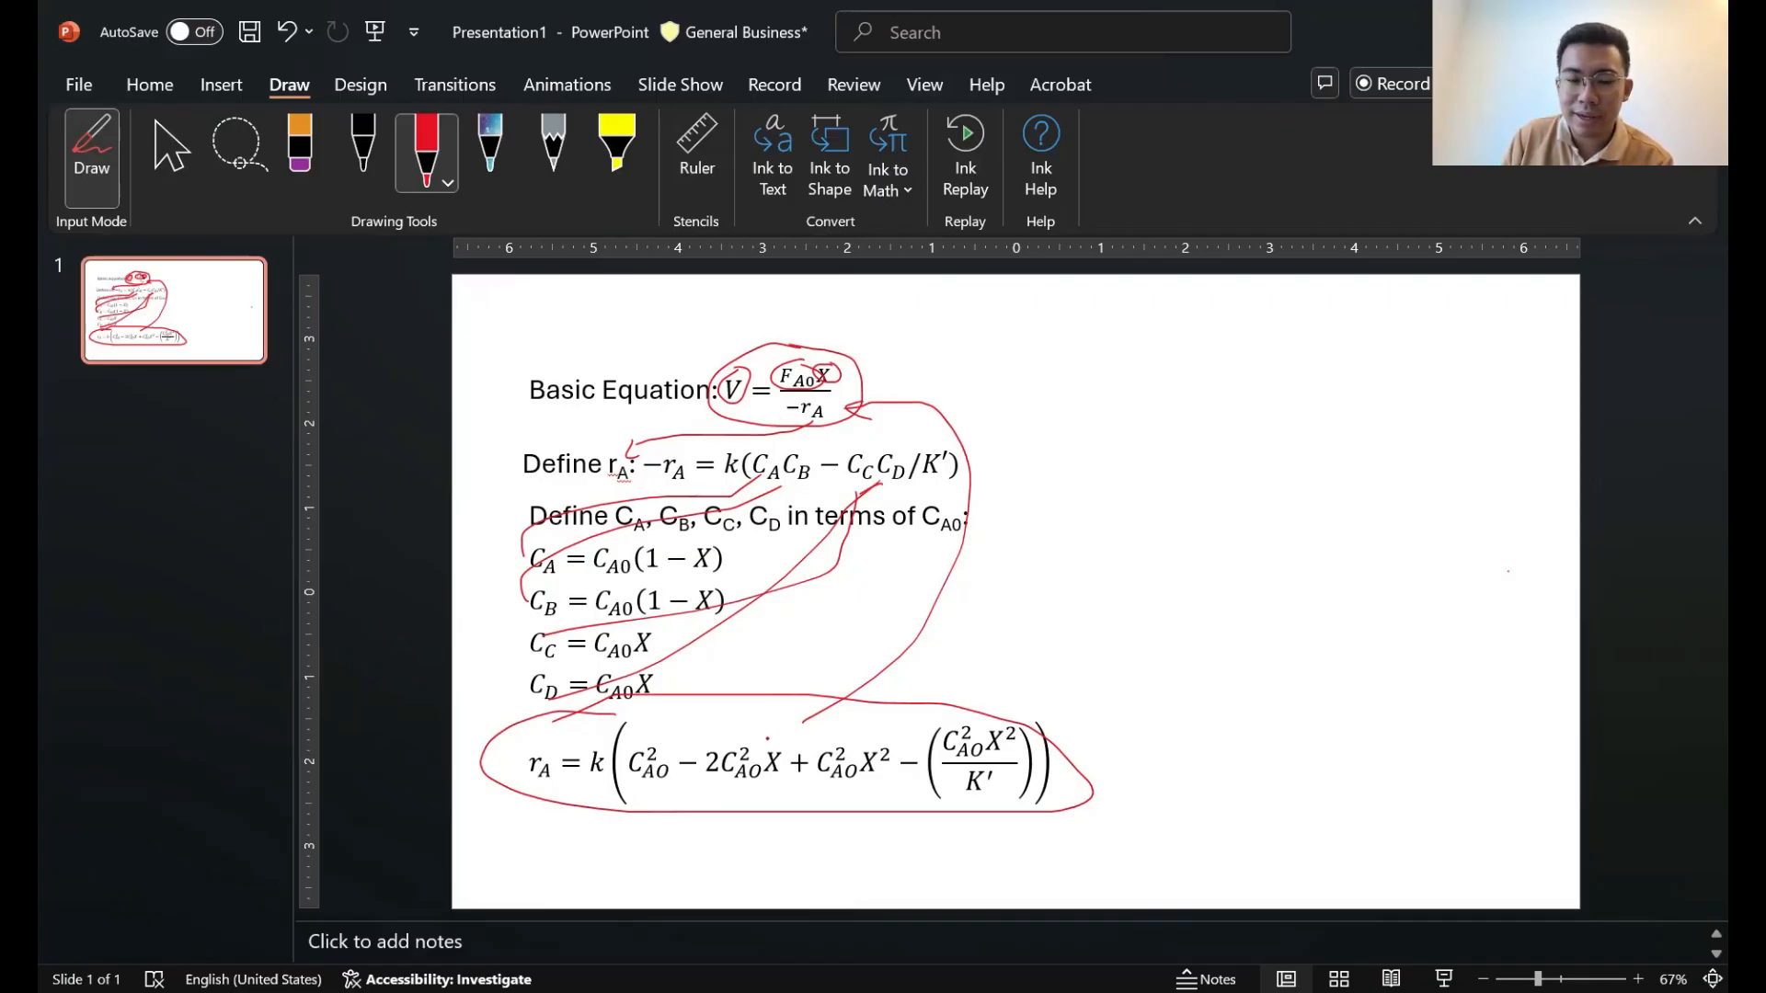
{"action": "left_click_drag", "start_coordinate": [768, 739], "coordinate": [756, 733]}
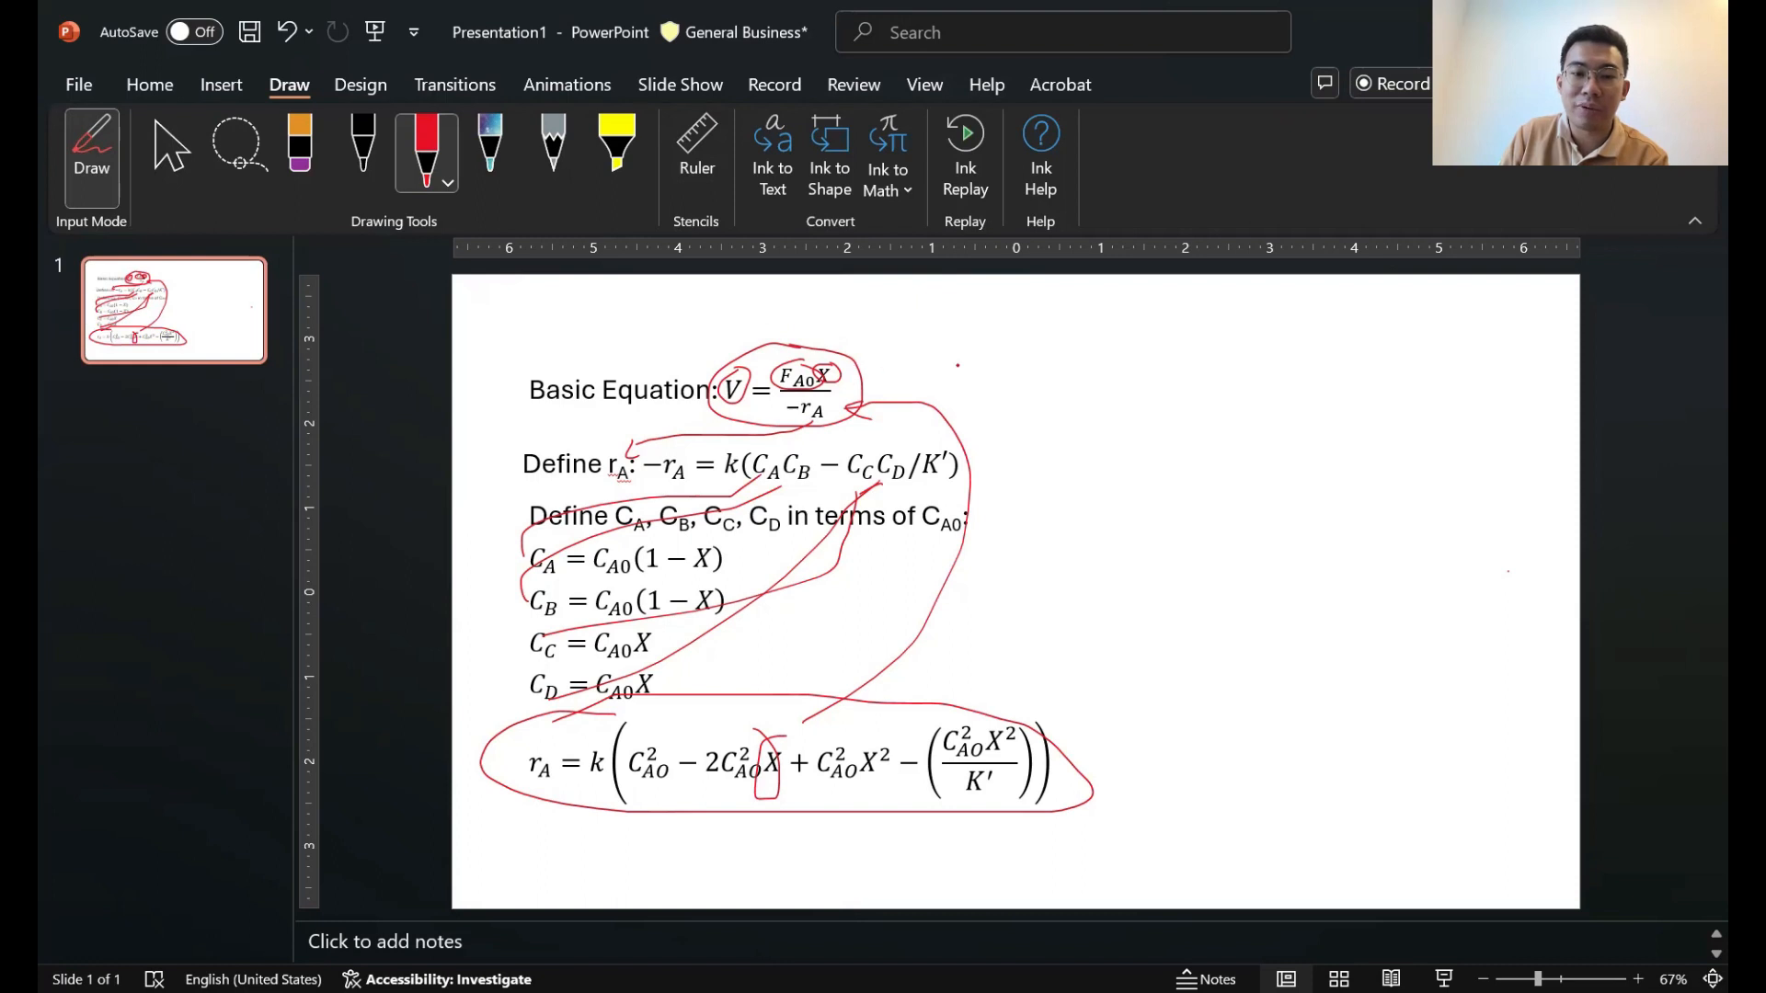
{"action": "mouse_move", "coordinate": [860, 380]}
{"action": "left_mouse_down"}
{"action": "mouse_move", "coordinate": [1117, 388]}
{"action": "mouse_move", "coordinate": [1074, 384]}
{"action": "left_mouse_up"}
{"action": "mouse_move", "coordinate": [1224, 377]}
{"action": "left_mouse_down"}
{"action": "mouse_move", "coordinate": [1254, 372]}
{"action": "mouse_move", "coordinate": [1221, 390]}
{"action": "mouse_move", "coordinate": [1298, 411]}
{"action": "left_mouse_up"}
{"action": "left_click", "coordinate": [1325, 409]}
{"action": "left_click", "coordinate": [1372, 414]}
{"action": "left_click", "coordinate": [1490, 421]}
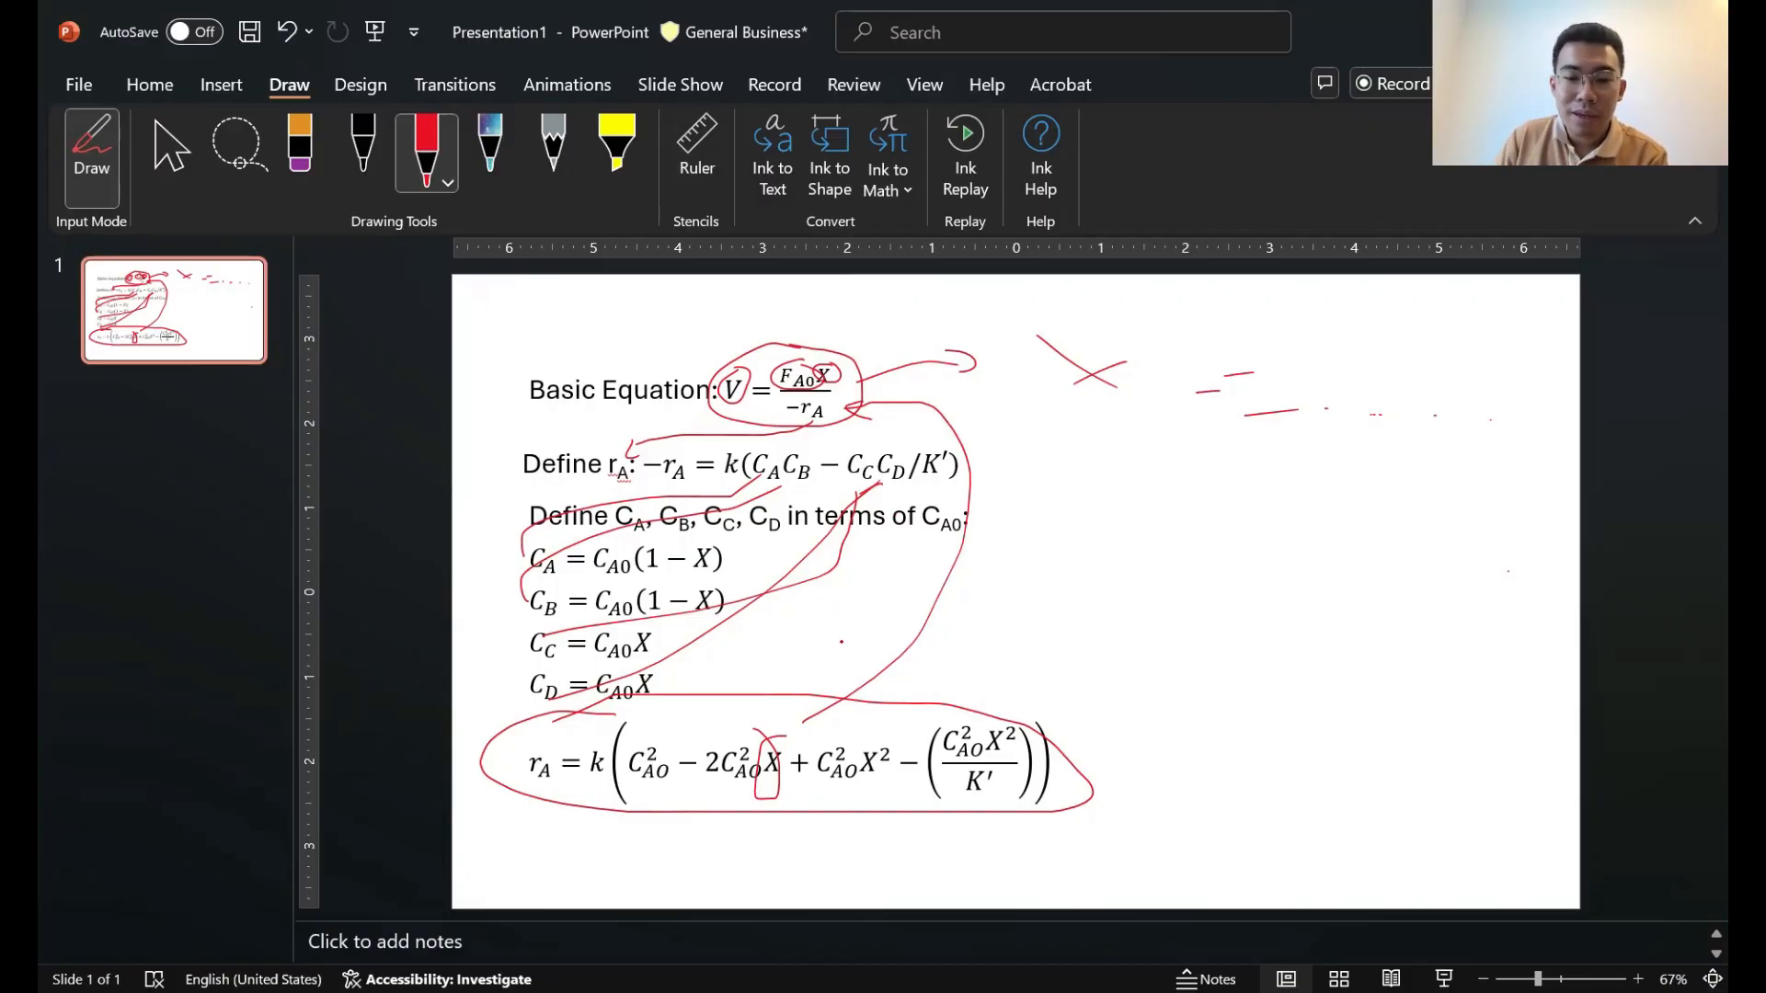
Sketch a red arrow from the rA equation to a large handwritten X, with short ink marks beside it
{"action": "left_click_drag", "start_coordinate": [1017, 735], "coordinate": [1060, 684]}
{"action": "left_click_drag", "start_coordinate": [1065, 669], "coordinate": [1072, 696]}
{"action": "left_click_drag", "start_coordinate": [1142, 609], "coordinate": [1201, 697]}
{"action": "left_click", "coordinate": [1238, 615]}
{"action": "mouse_move", "coordinate": [1178, 634]}
{"action": "left_mouse_down"}
{"action": "mouse_move", "coordinate": [1217, 609]}
{"action": "mouse_move", "coordinate": [1058, 690]}
{"action": "left_mouse_up"}
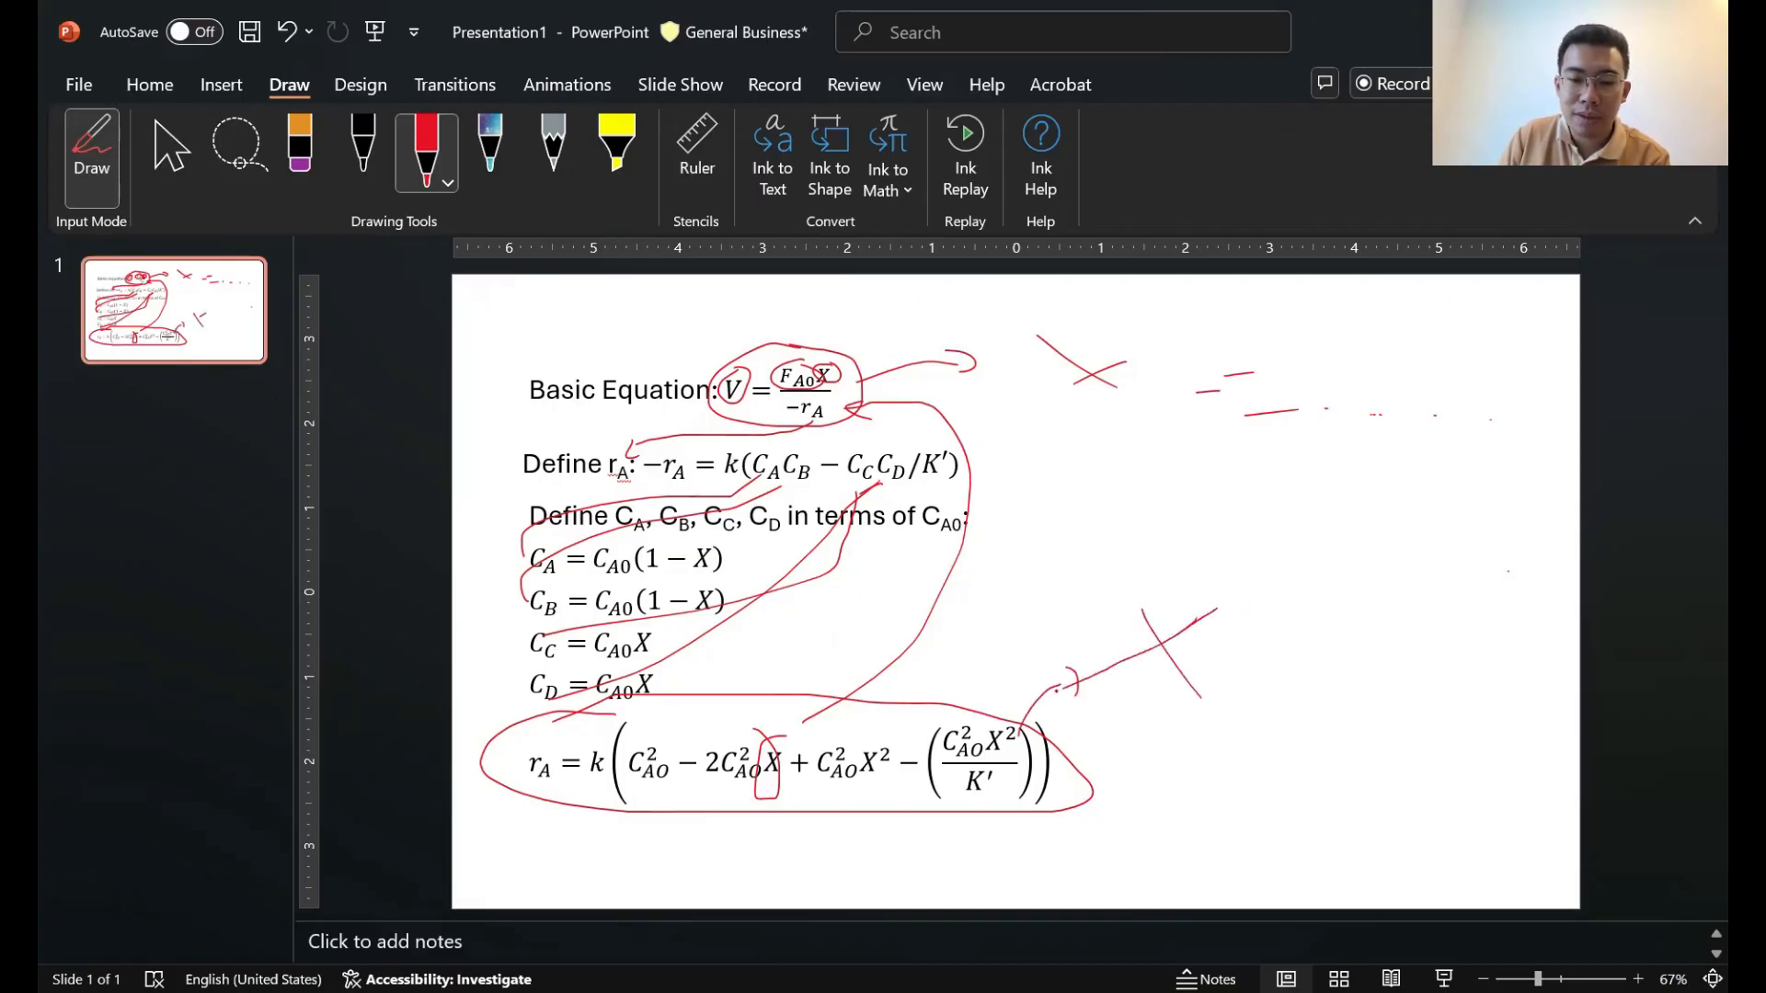
{"action": "mouse_move", "coordinate": [1239, 632]}
{"action": "left_mouse_down"}
{"action": "mouse_move", "coordinate": [1275, 631]}
{"action": "mouse_move", "coordinate": [1268, 651]}
{"action": "mouse_move", "coordinate": [1325, 683]}
{"action": "left_mouse_up"}
{"action": "left_click", "coordinate": [1218, 703]}
{"action": "left_click_drag", "start_coordinate": [1346, 683], "coordinate": [1364, 682]}
{"action": "left_click_drag", "start_coordinate": [1402, 684], "coordinate": [1431, 683]}
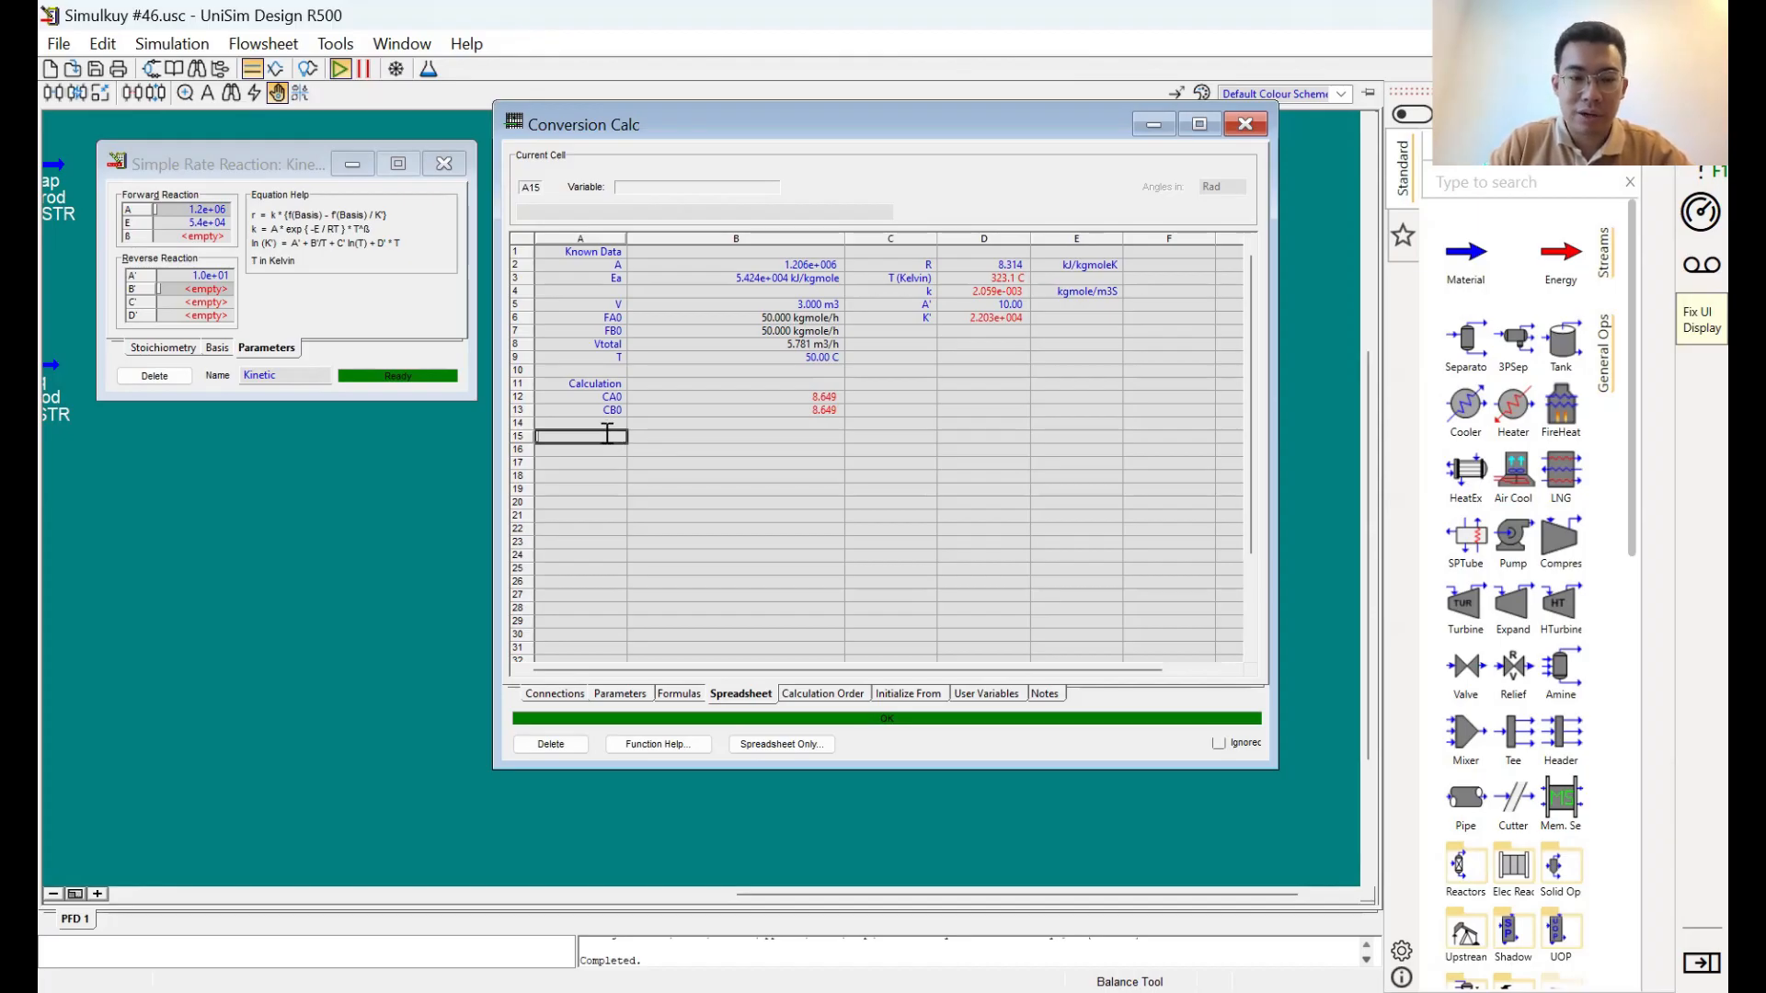
Back in the UniSim Conversion Calc spreadsheet, label cell A15 "X Trial" and set B15 to 0.7
{"action": "type", "text": "X Trial"}
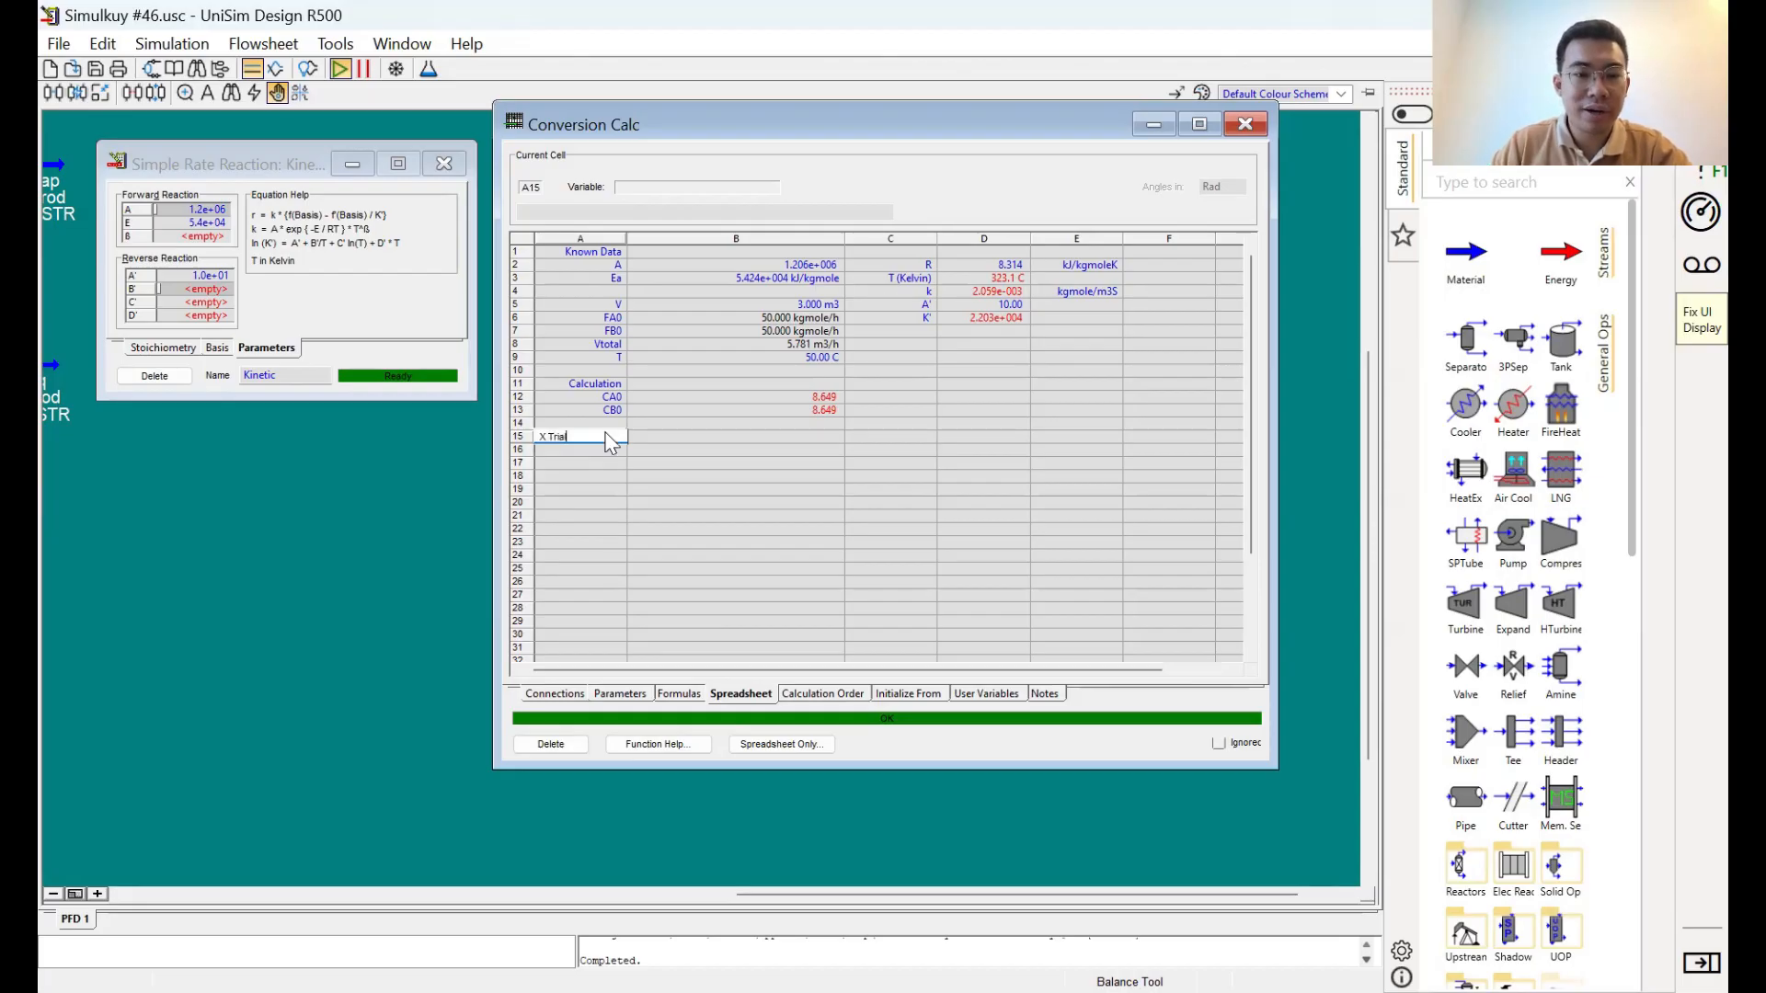
{"action": "key", "text": "Tab"}
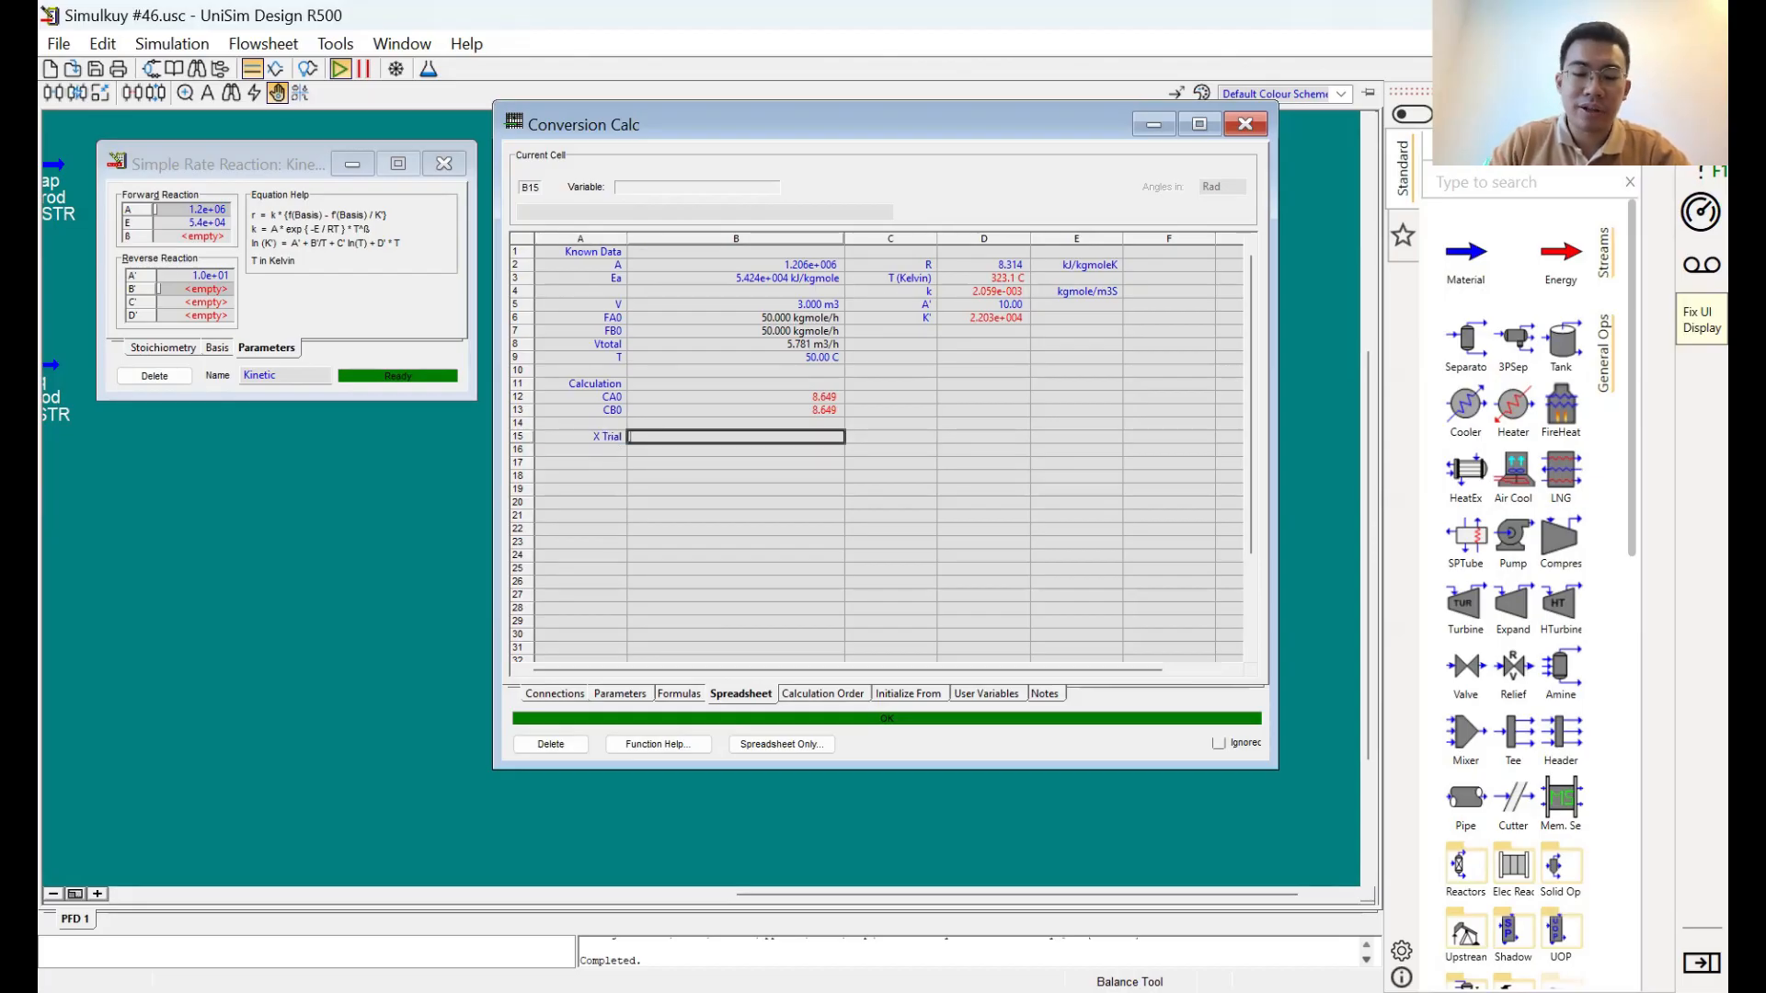
{"action": "type", "text": "0.7"}
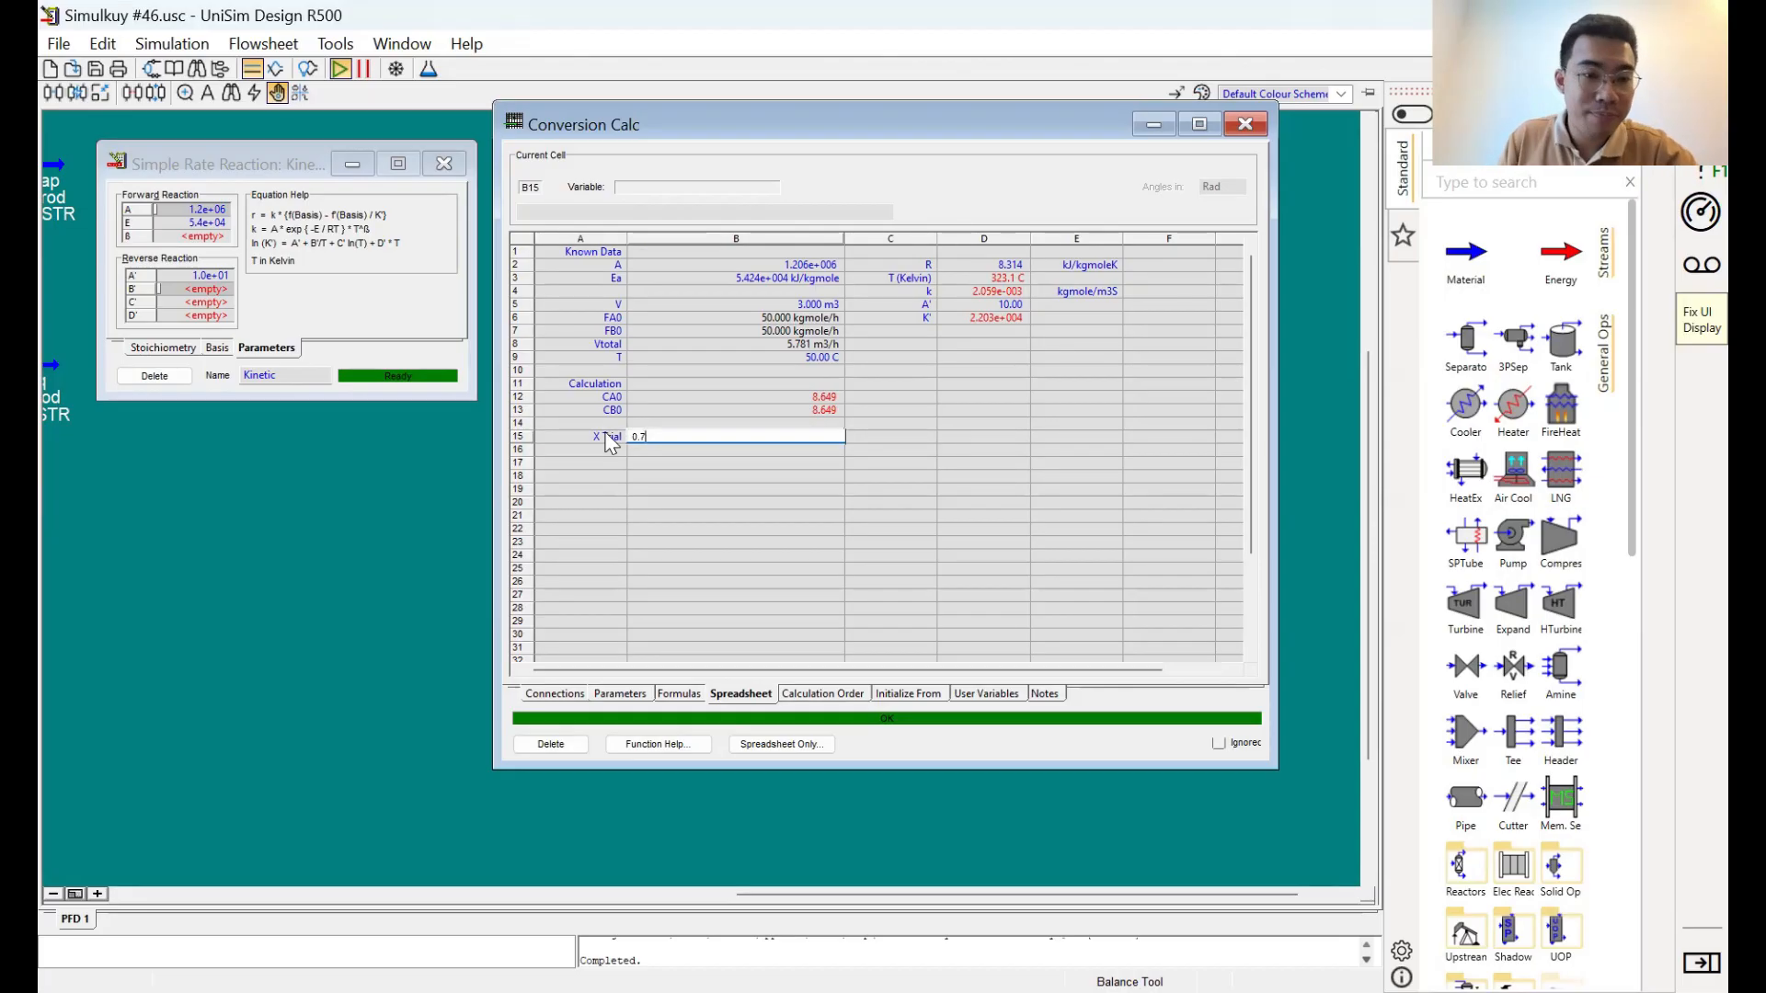
{"action": "key", "text": "Return"}
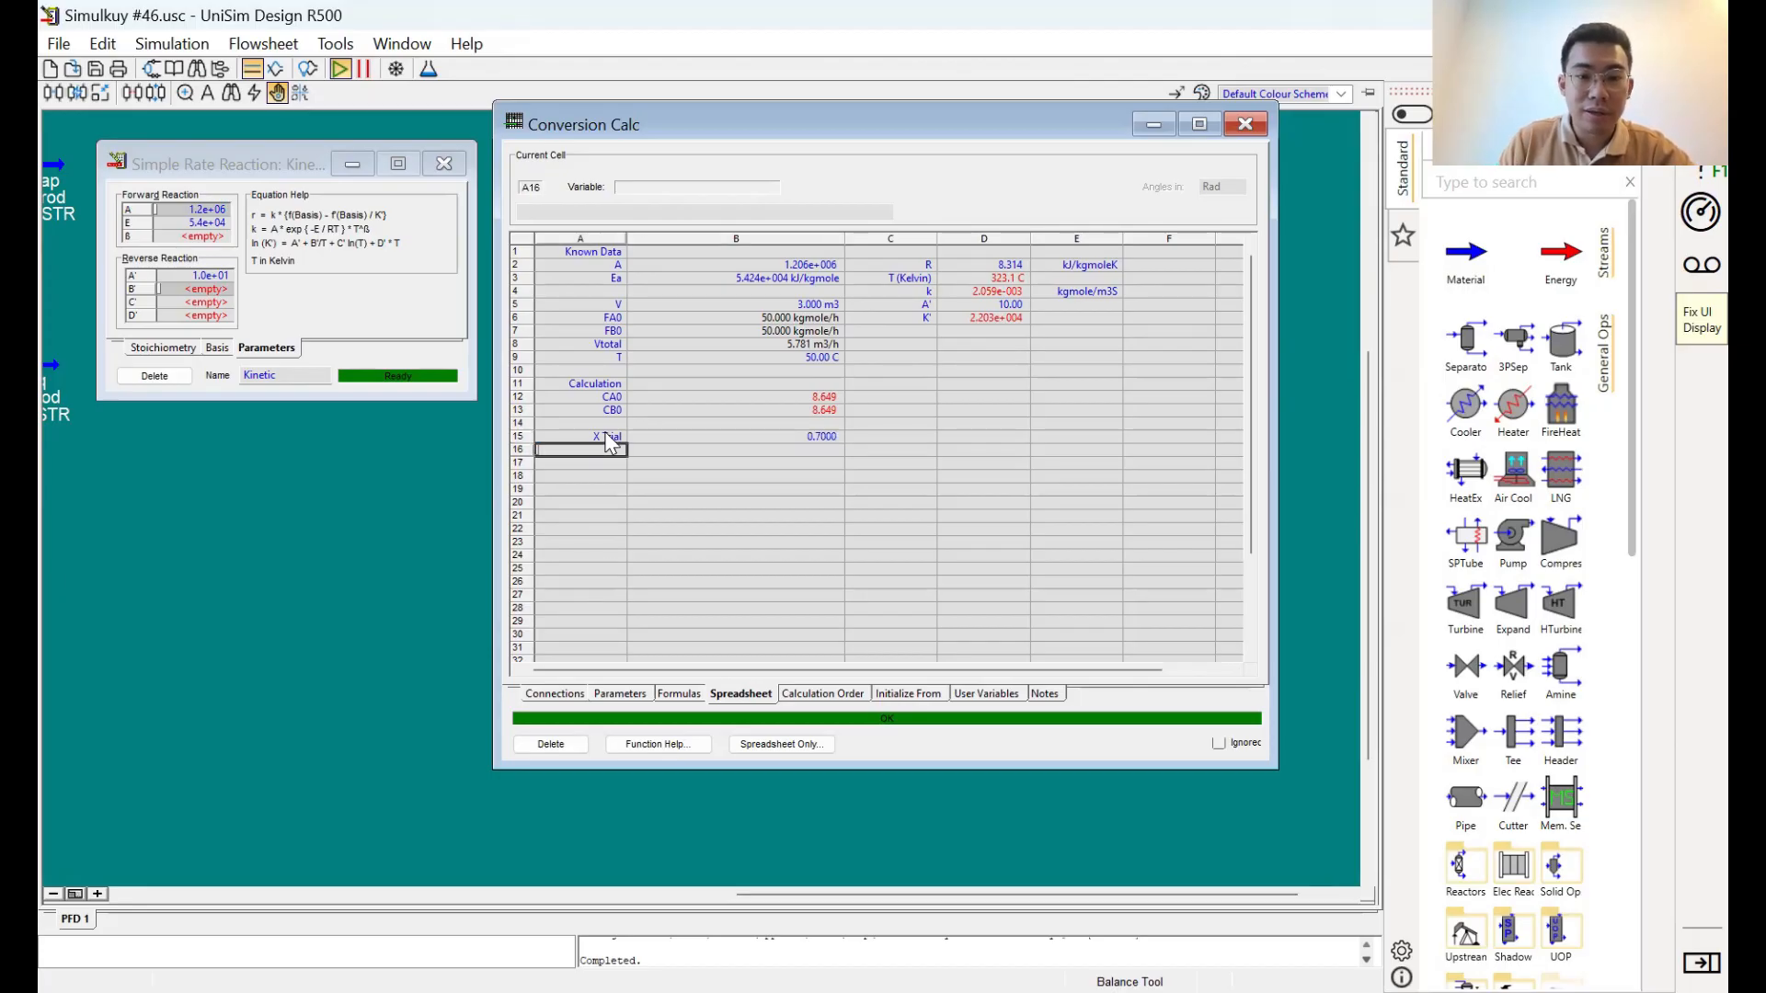
Label cell A16 "rA" and set B16 to =D4*(B12^2-2*B12^2*B15+B12^2*B15^2-(B12^2*B15^2/D6))
{"action": "type", "text": "rA"}
{"action": "key", "text": "Tab"}
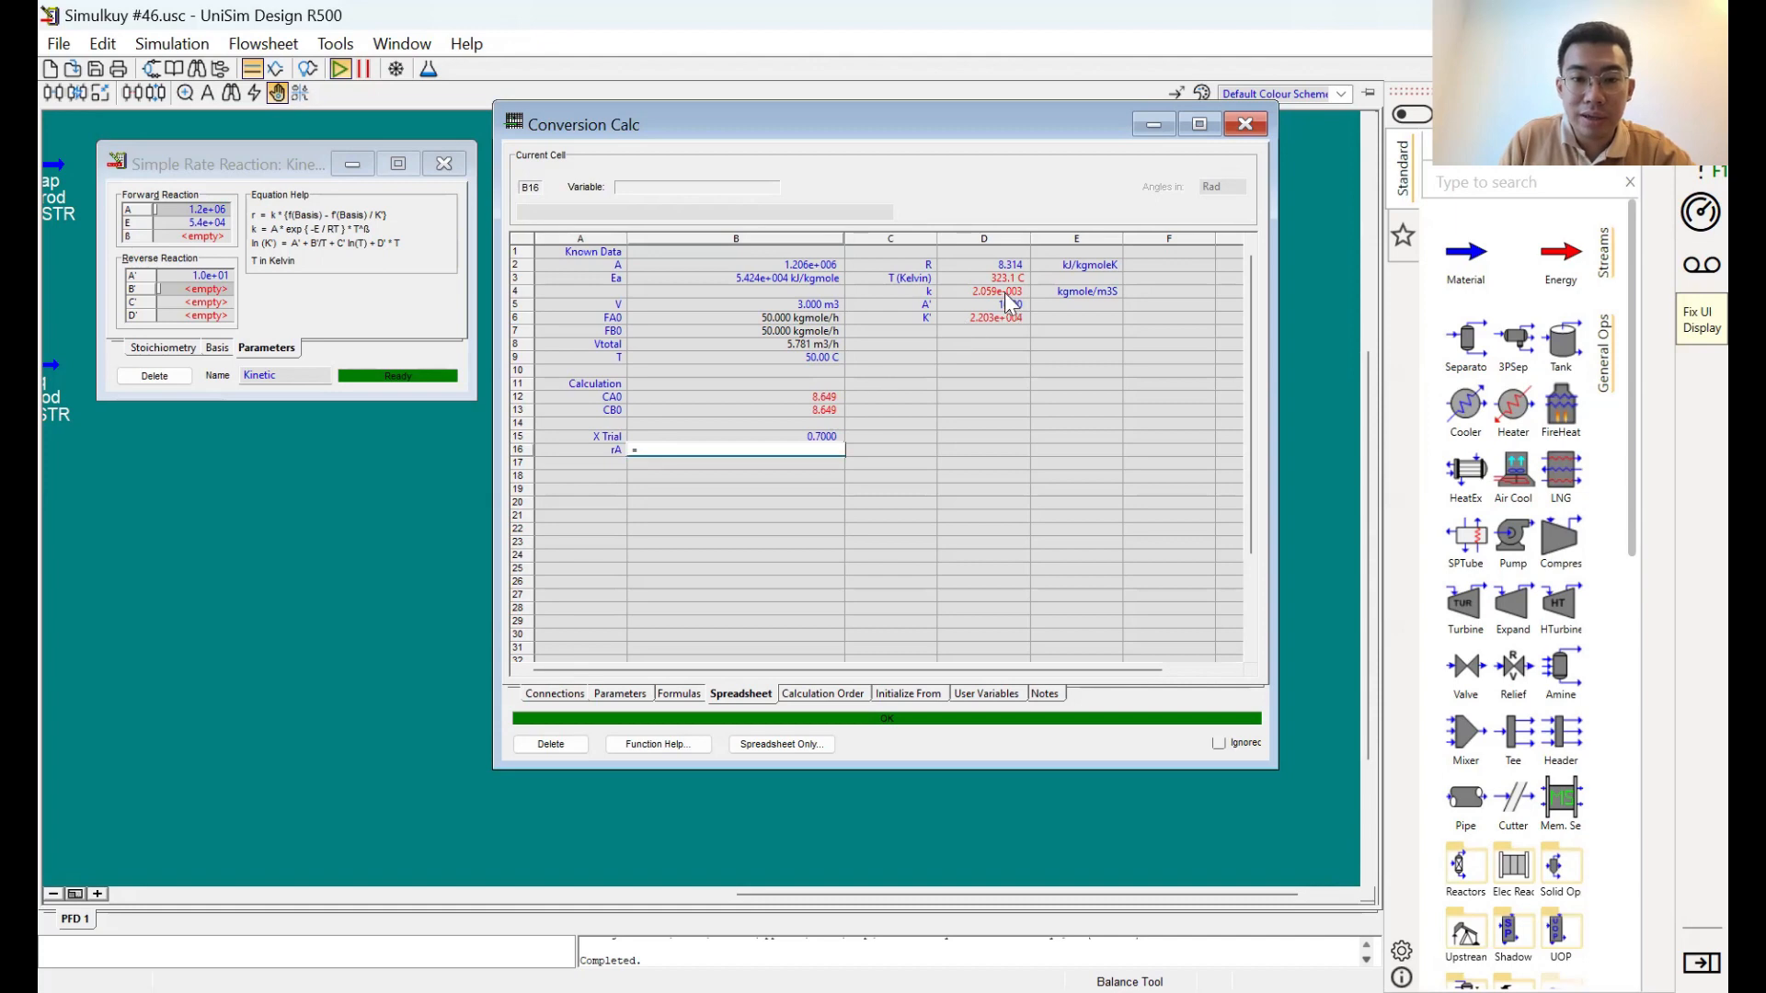
{"action": "type", "text": "=D4*("}
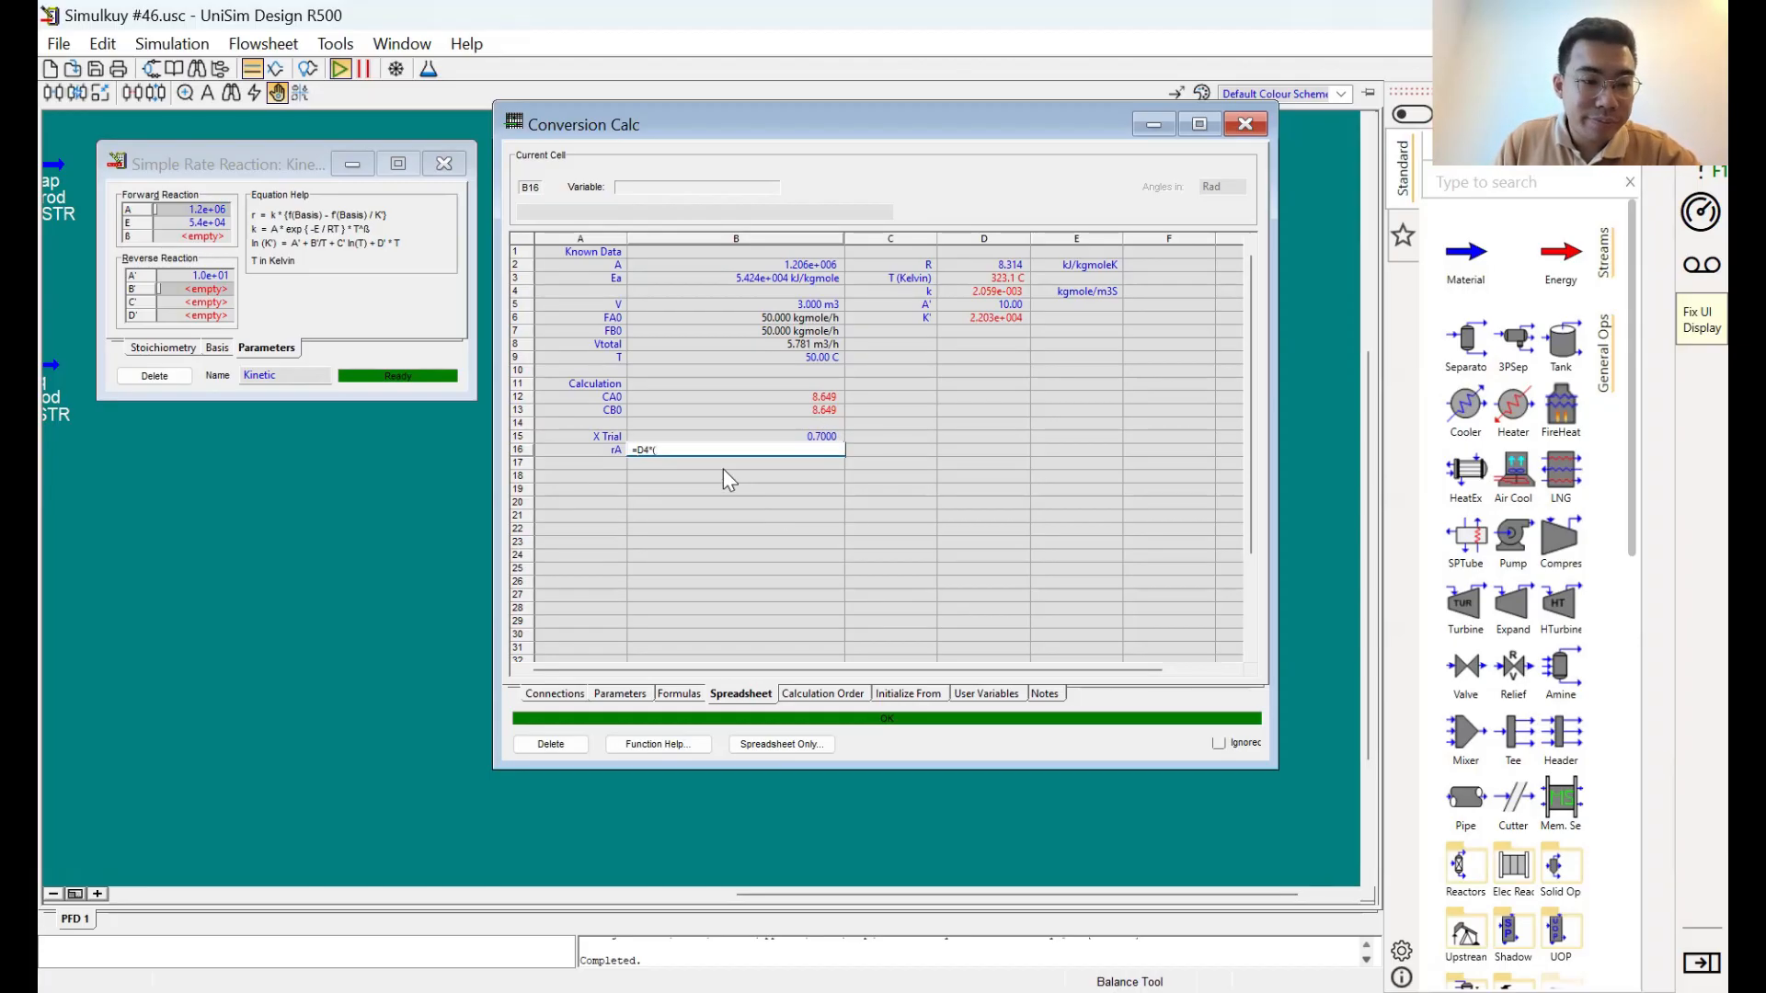
{"action": "left_click", "coordinate": [729, 397]}
{"action": "type", "text": "^2-2"}
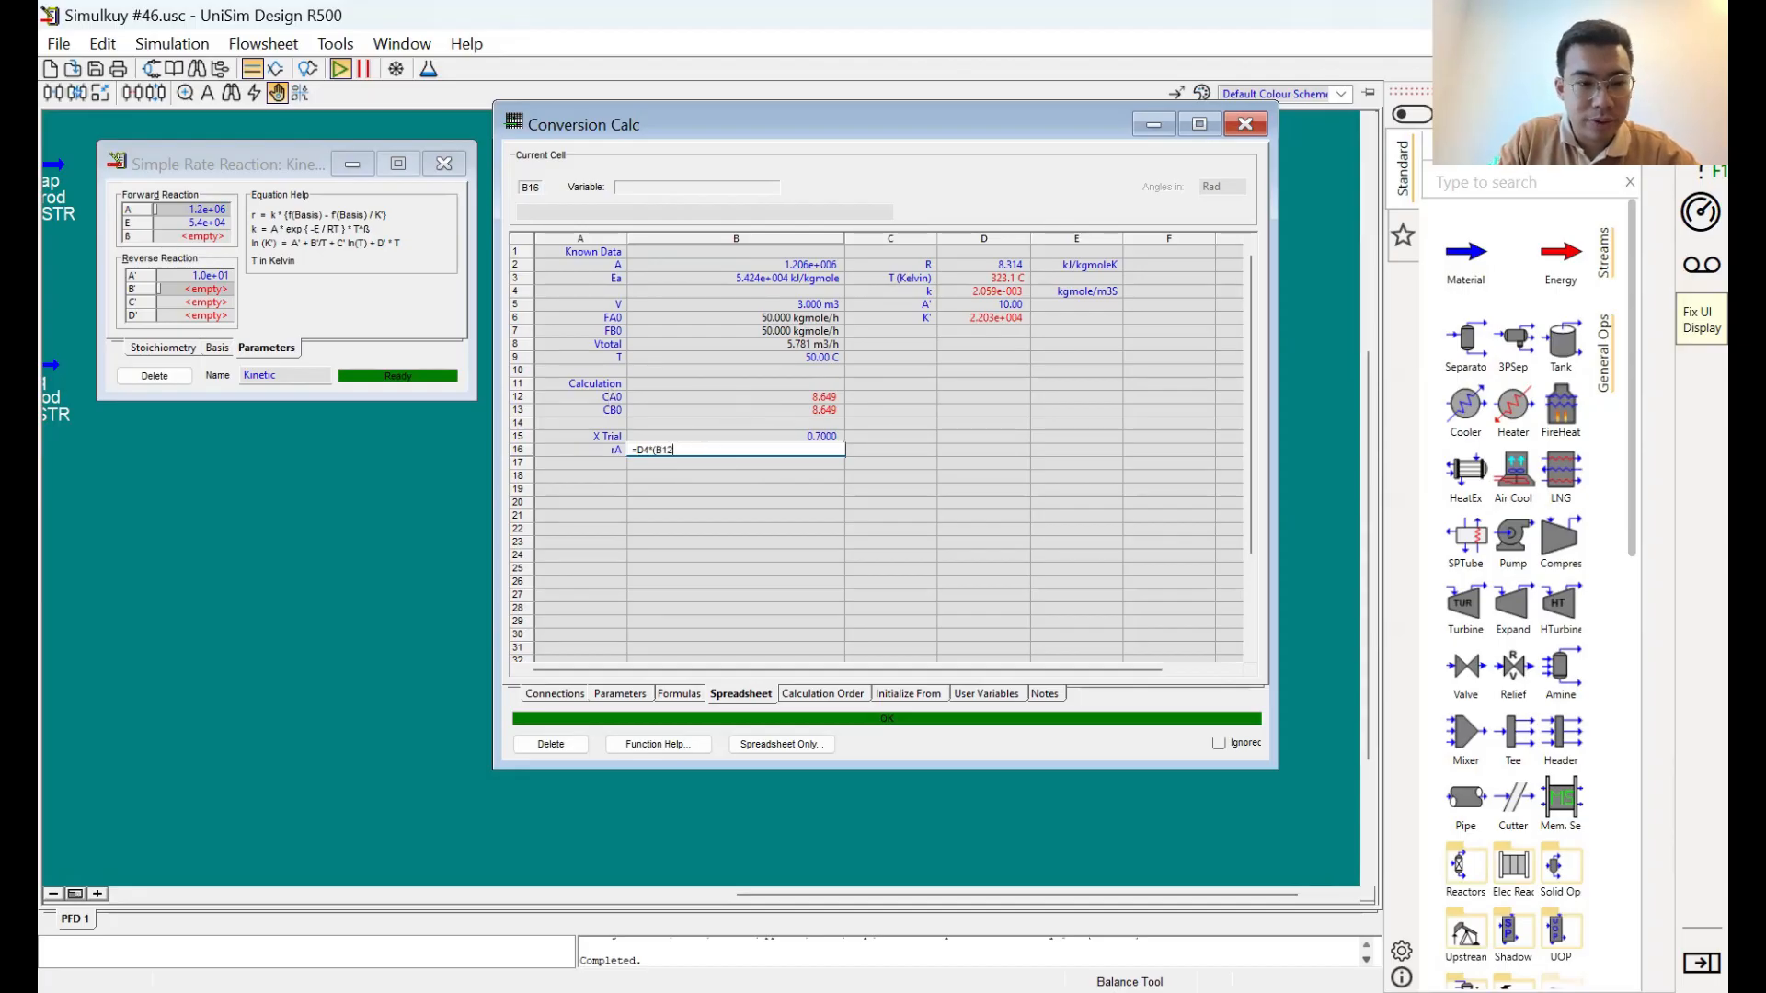
{"action": "type", "text": "*B12"}
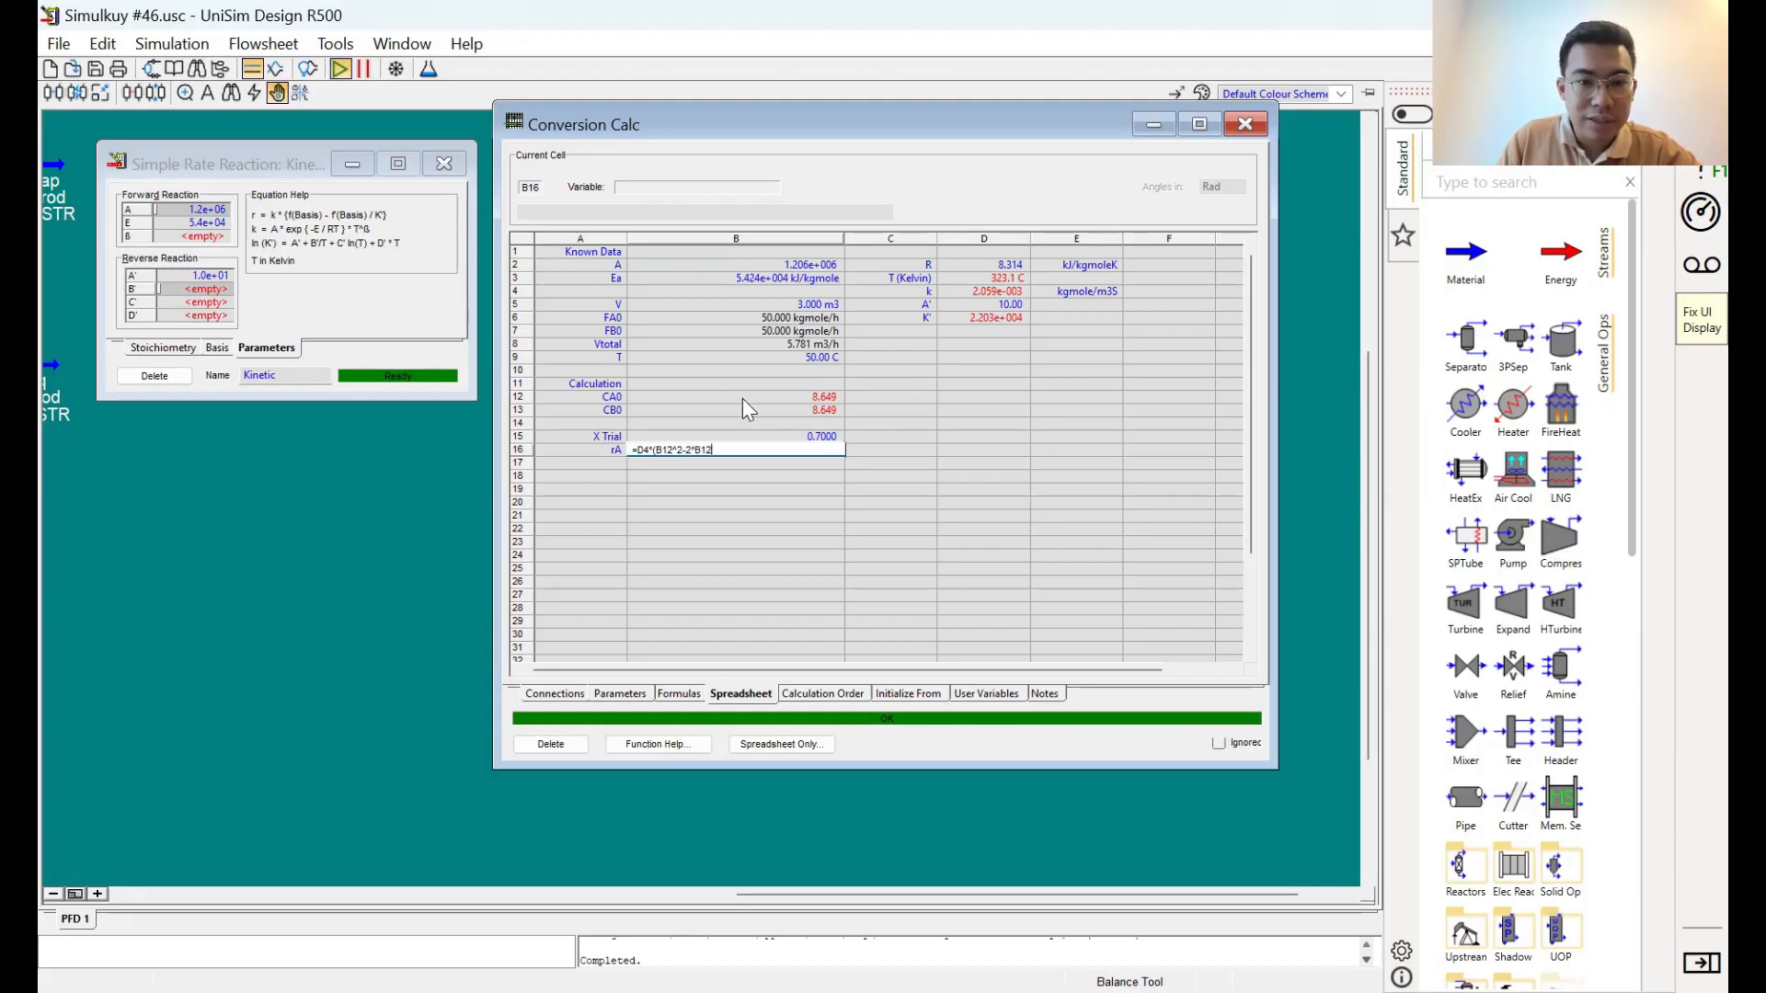
{"action": "type", "text": "^2"}
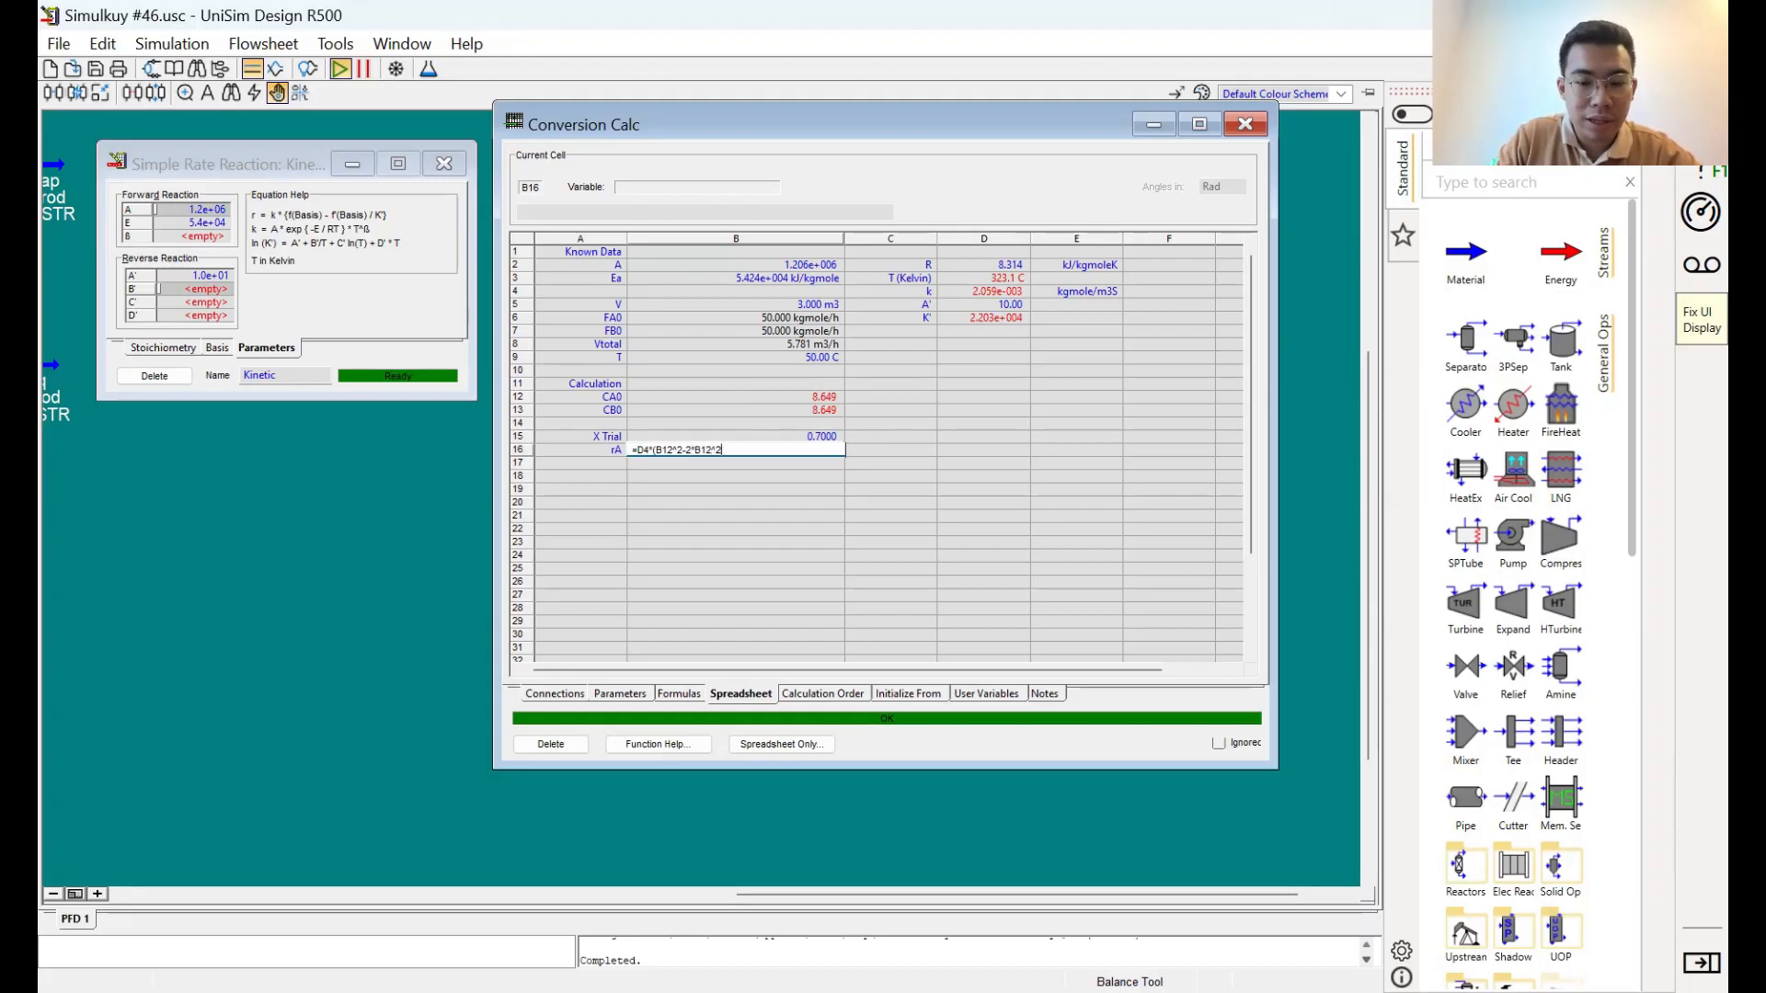
{"action": "type", "text": "*B15"}
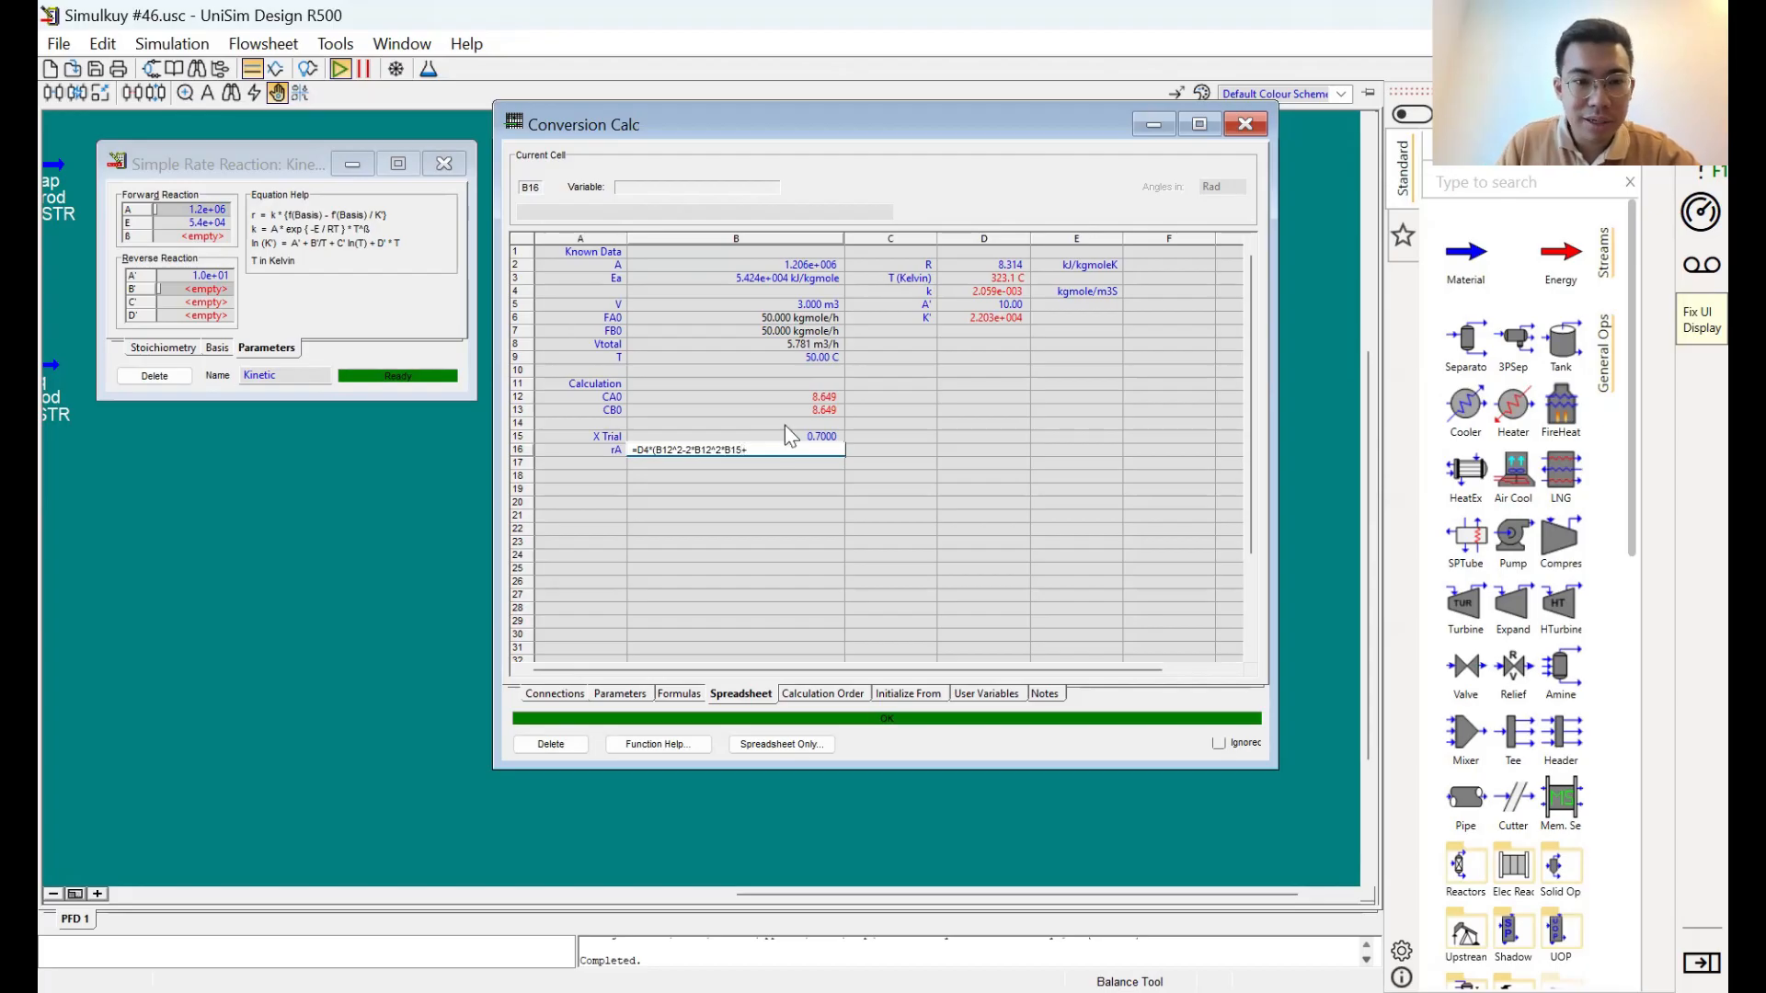
{"action": "type", "text": "+B12^2"}
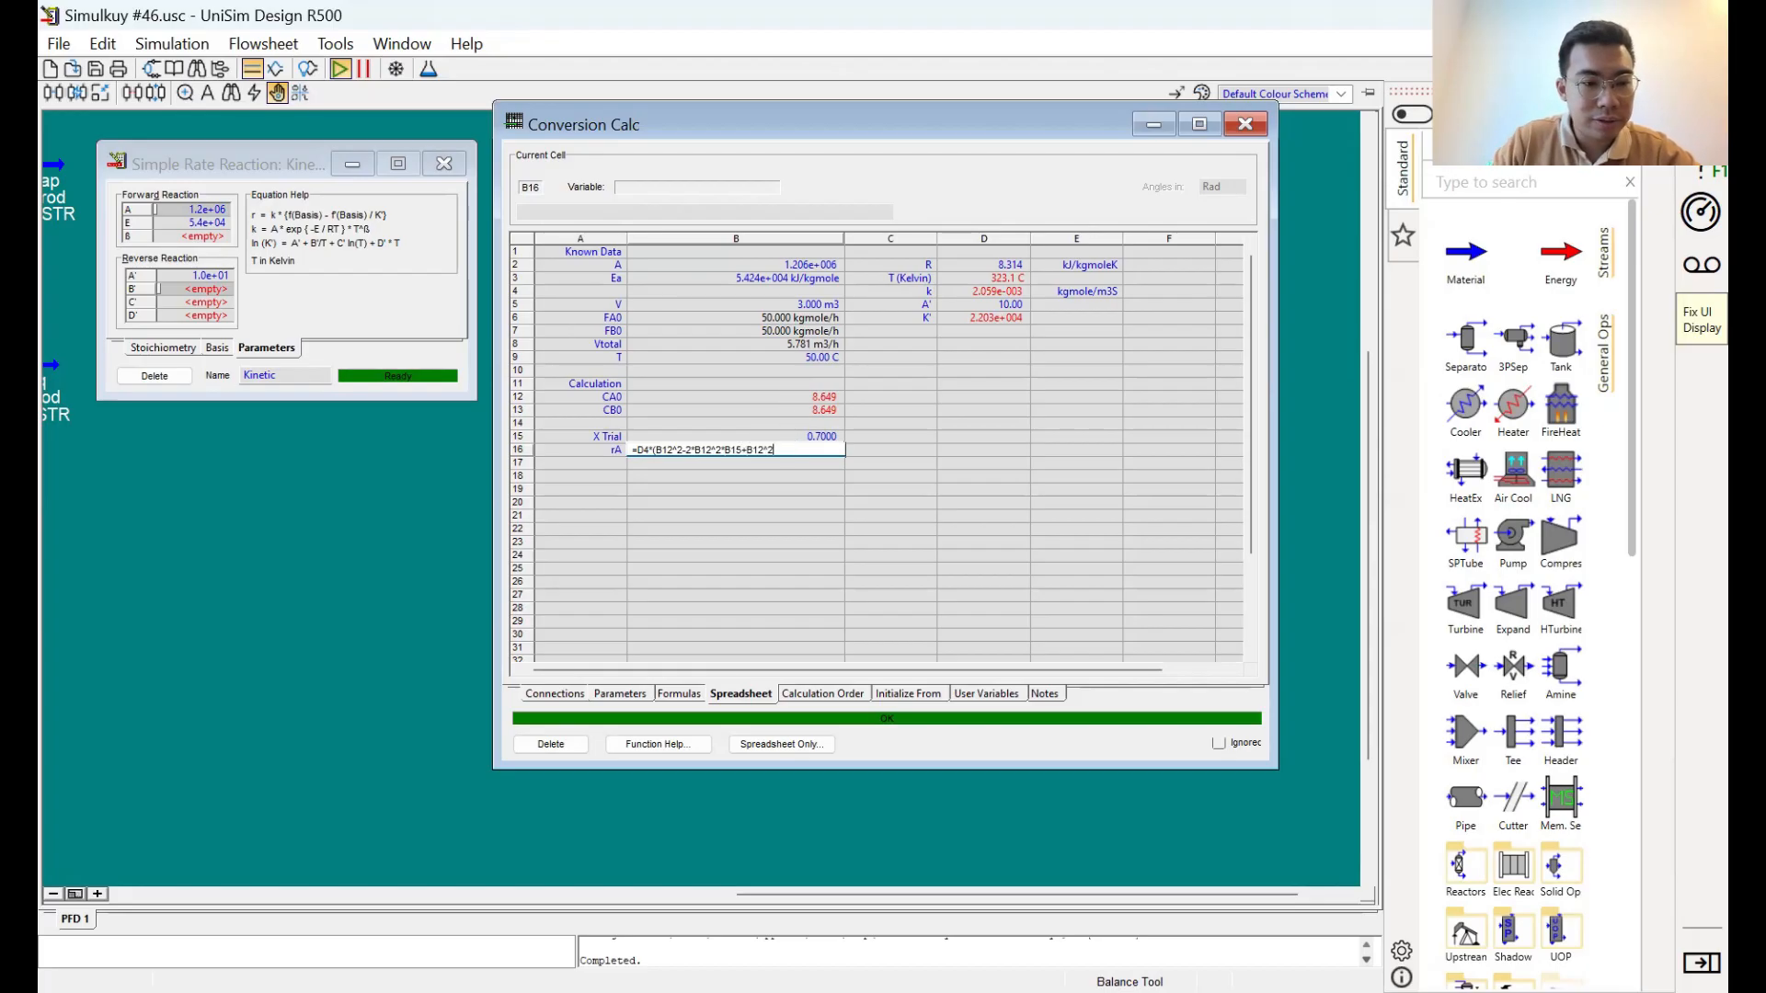
{"action": "type", "text": "*B15"}
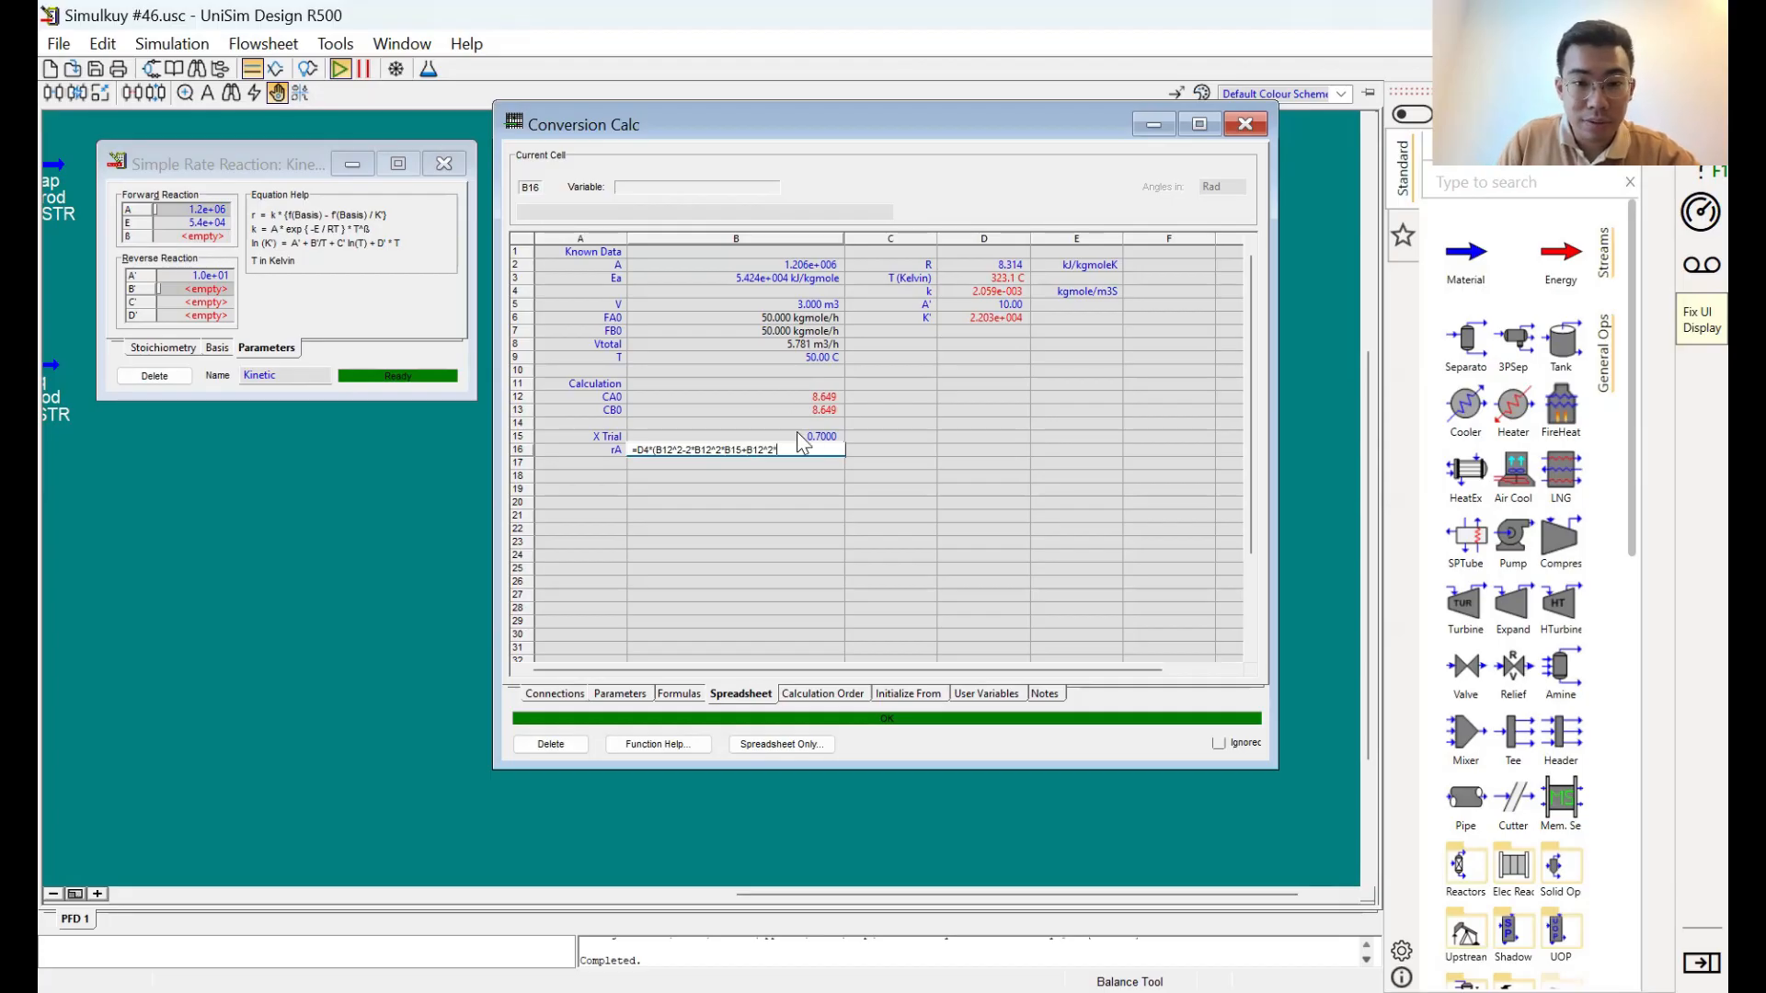
{"action": "type", "text": "^2-("}
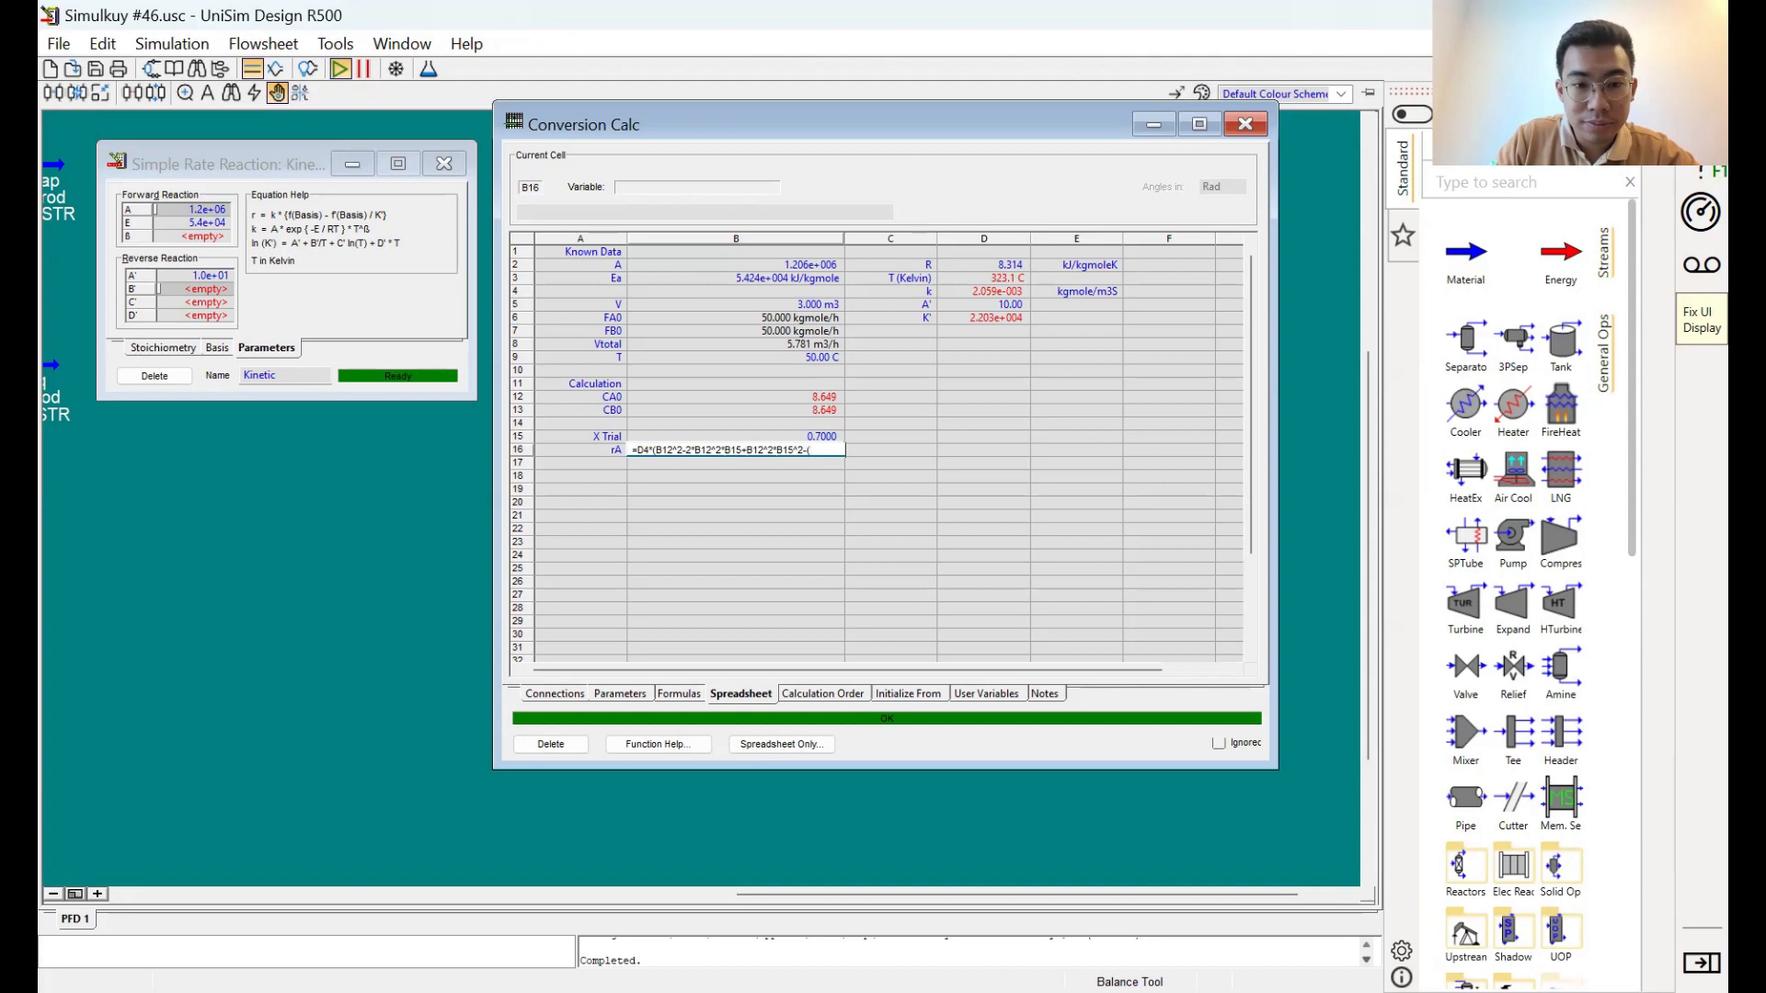
{"action": "type", "text": "B12"}
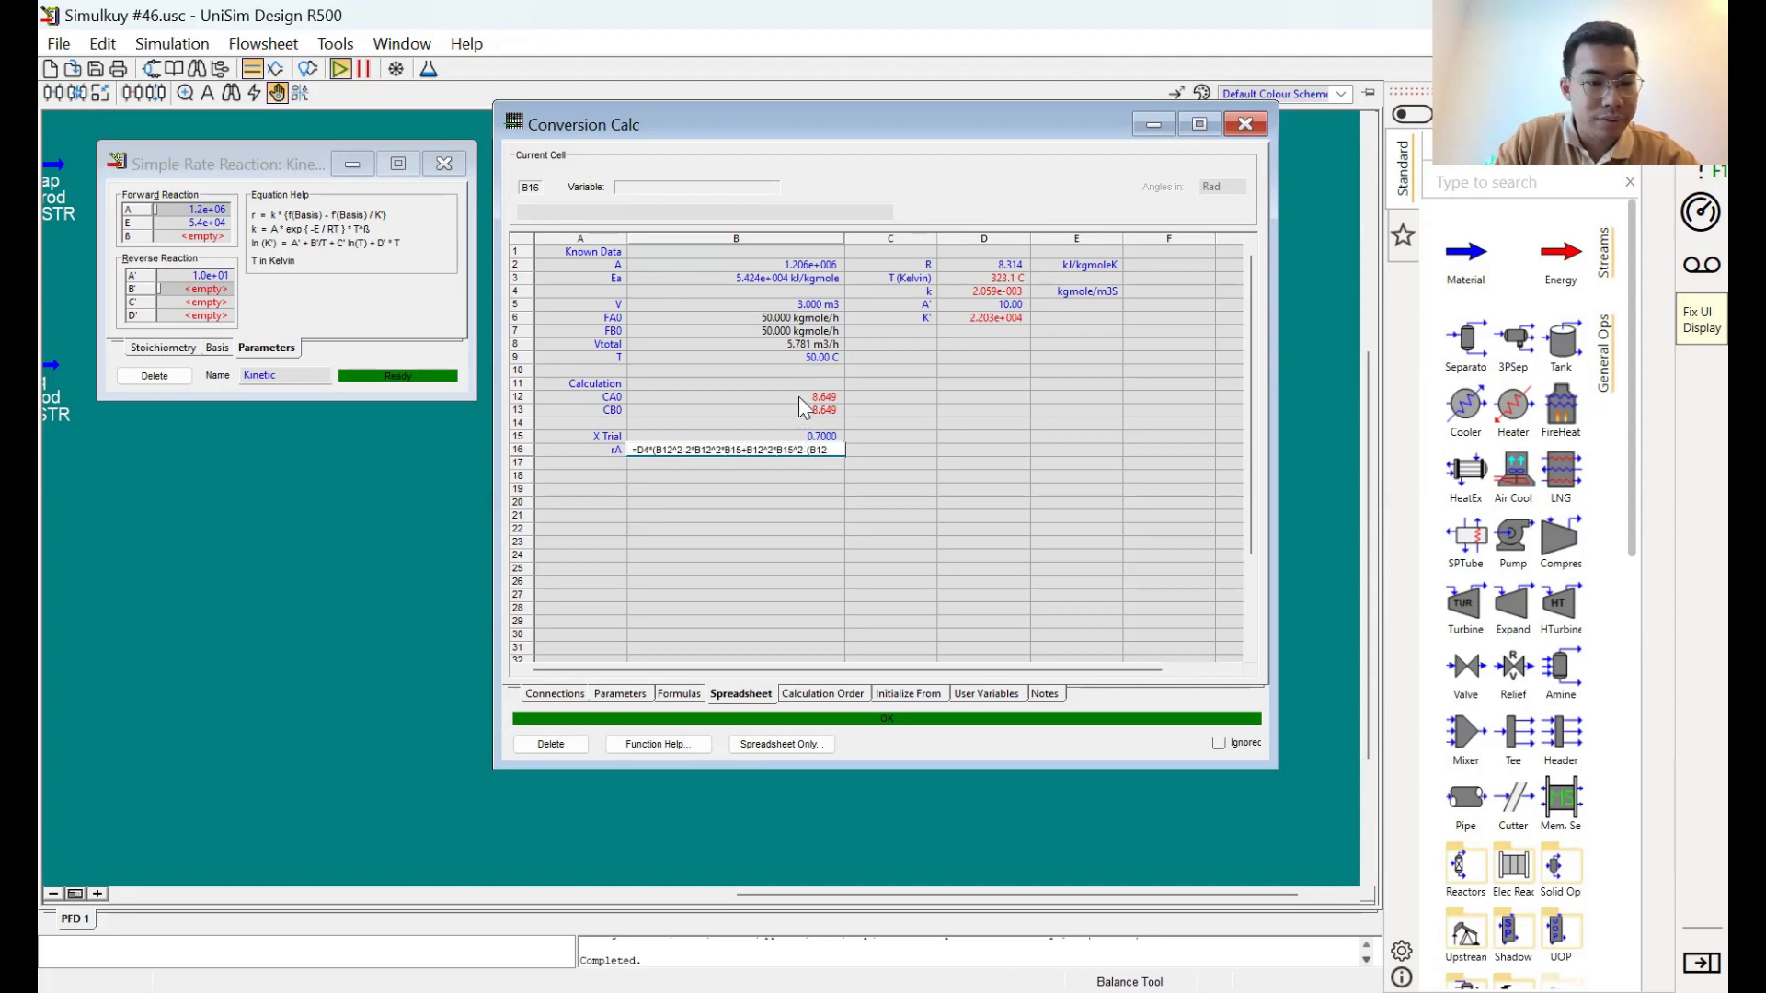
{"action": "type", "text": "^2"}
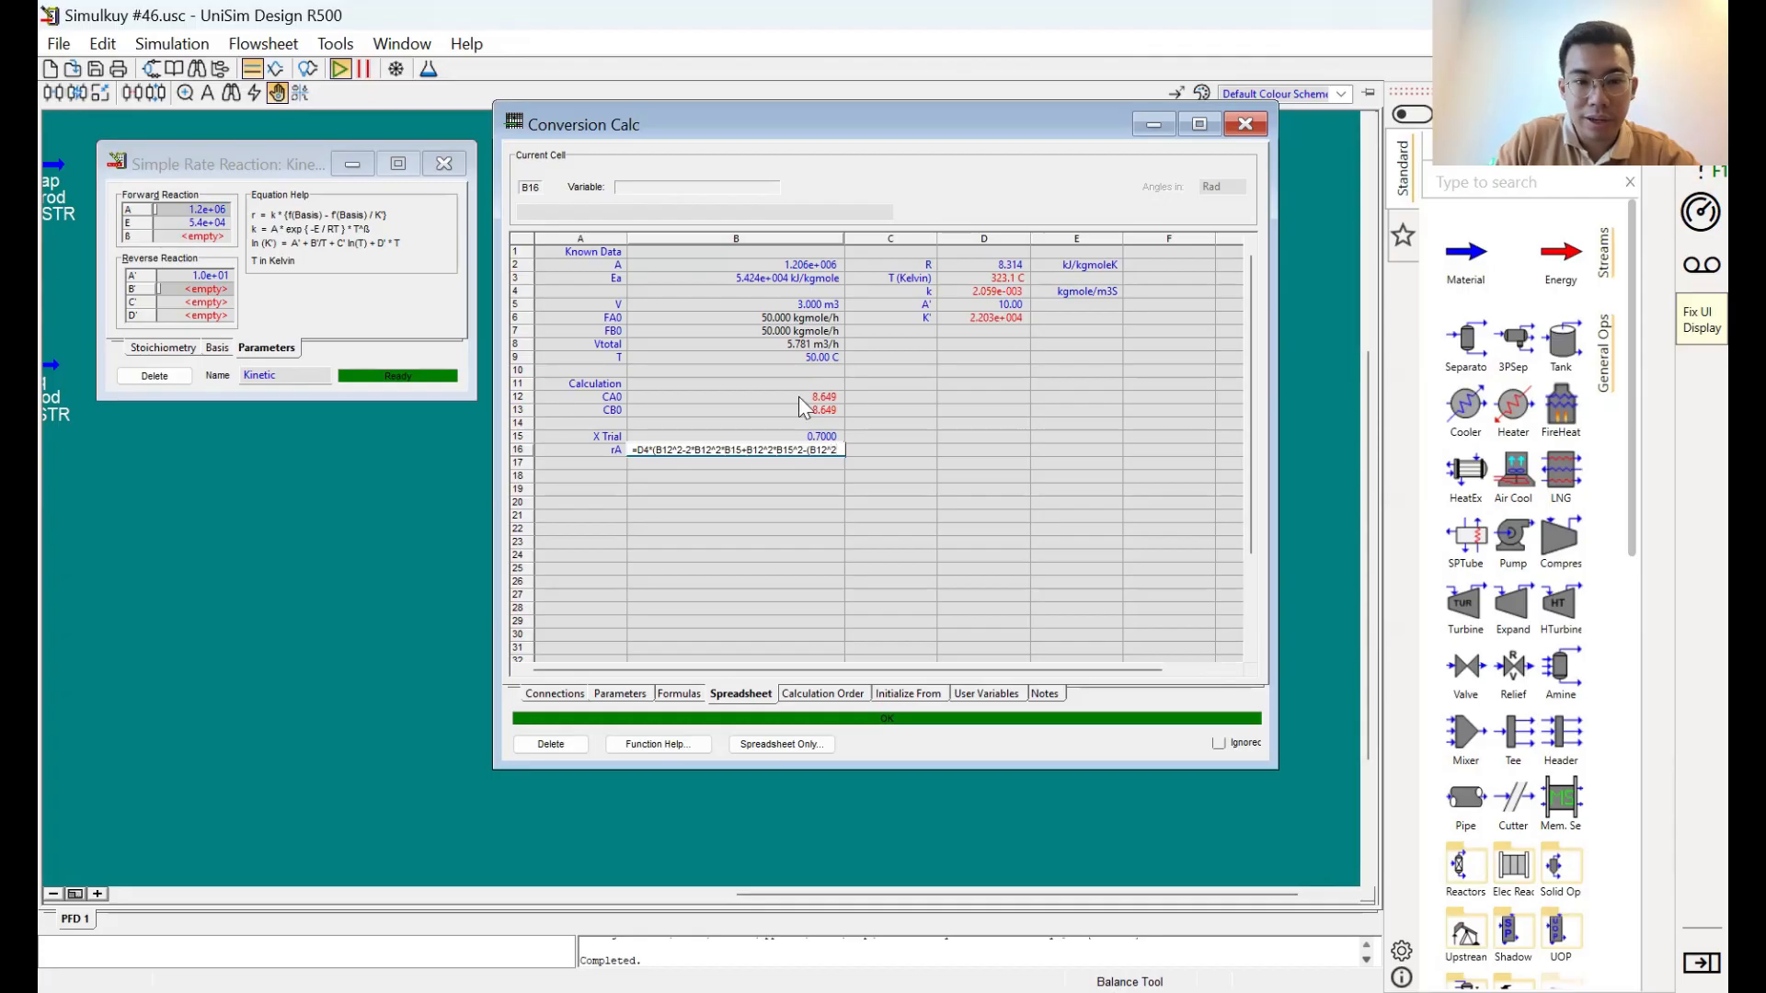
{"action": "type", "text": "*B15"}
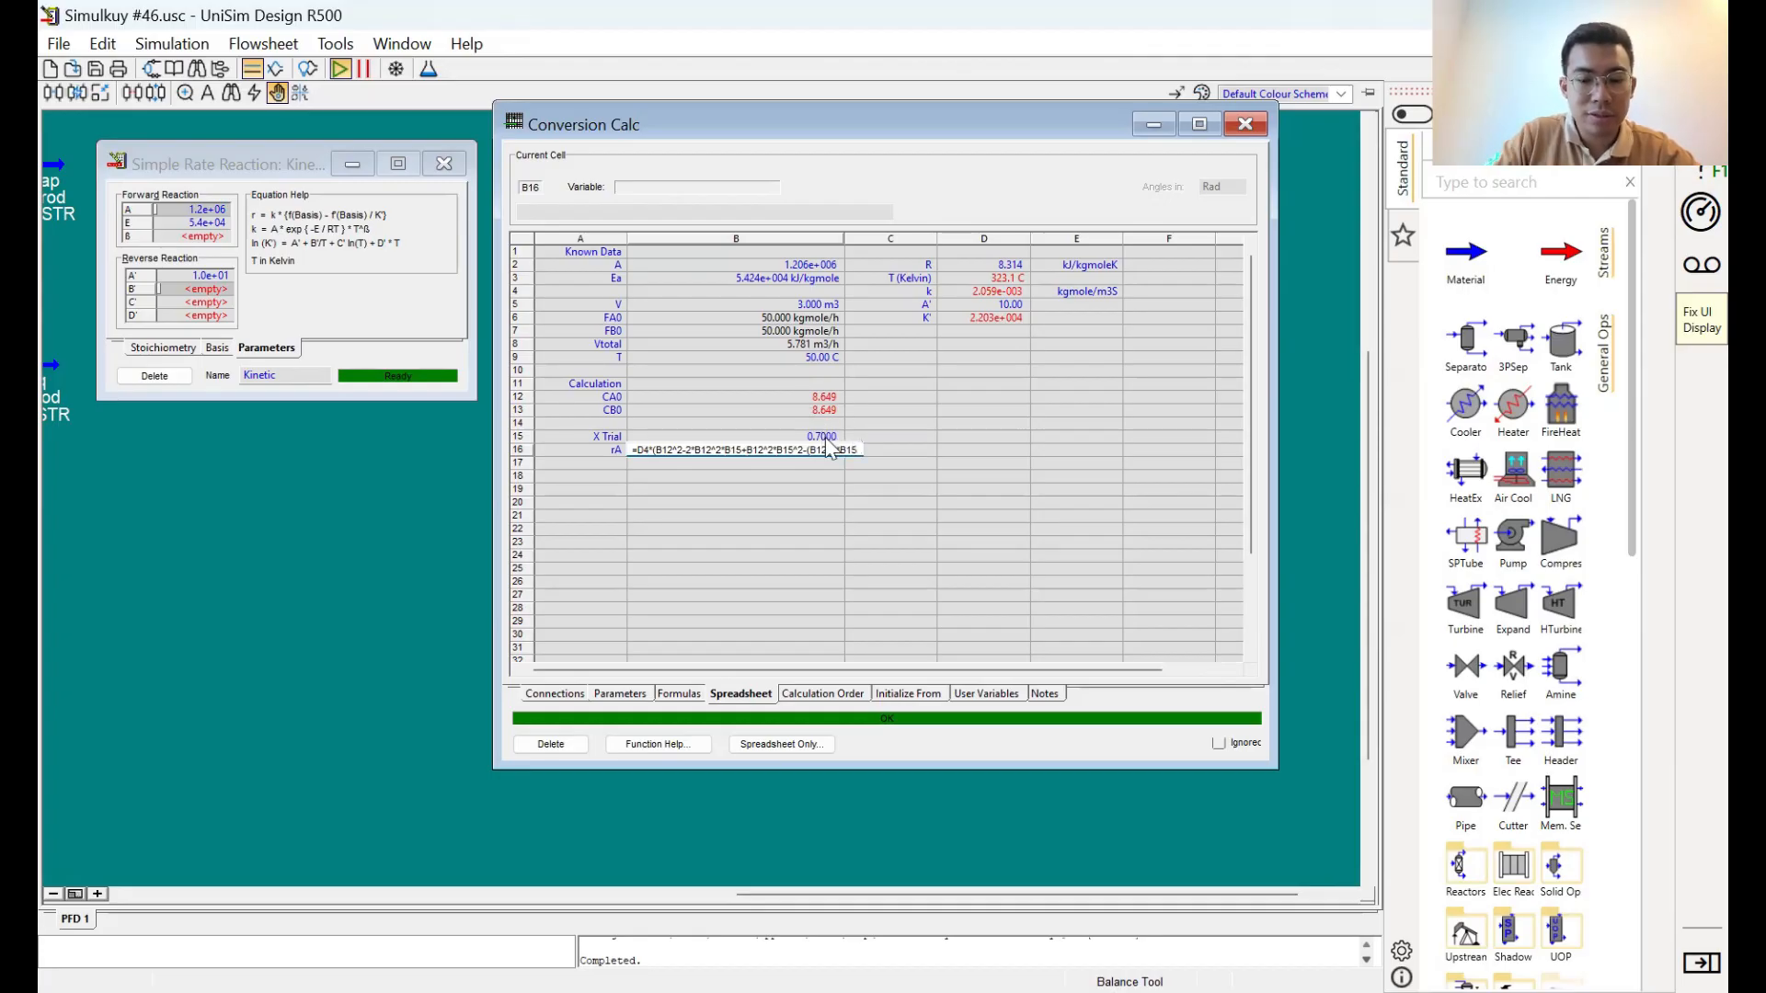
{"action": "type", "text": "^2"}
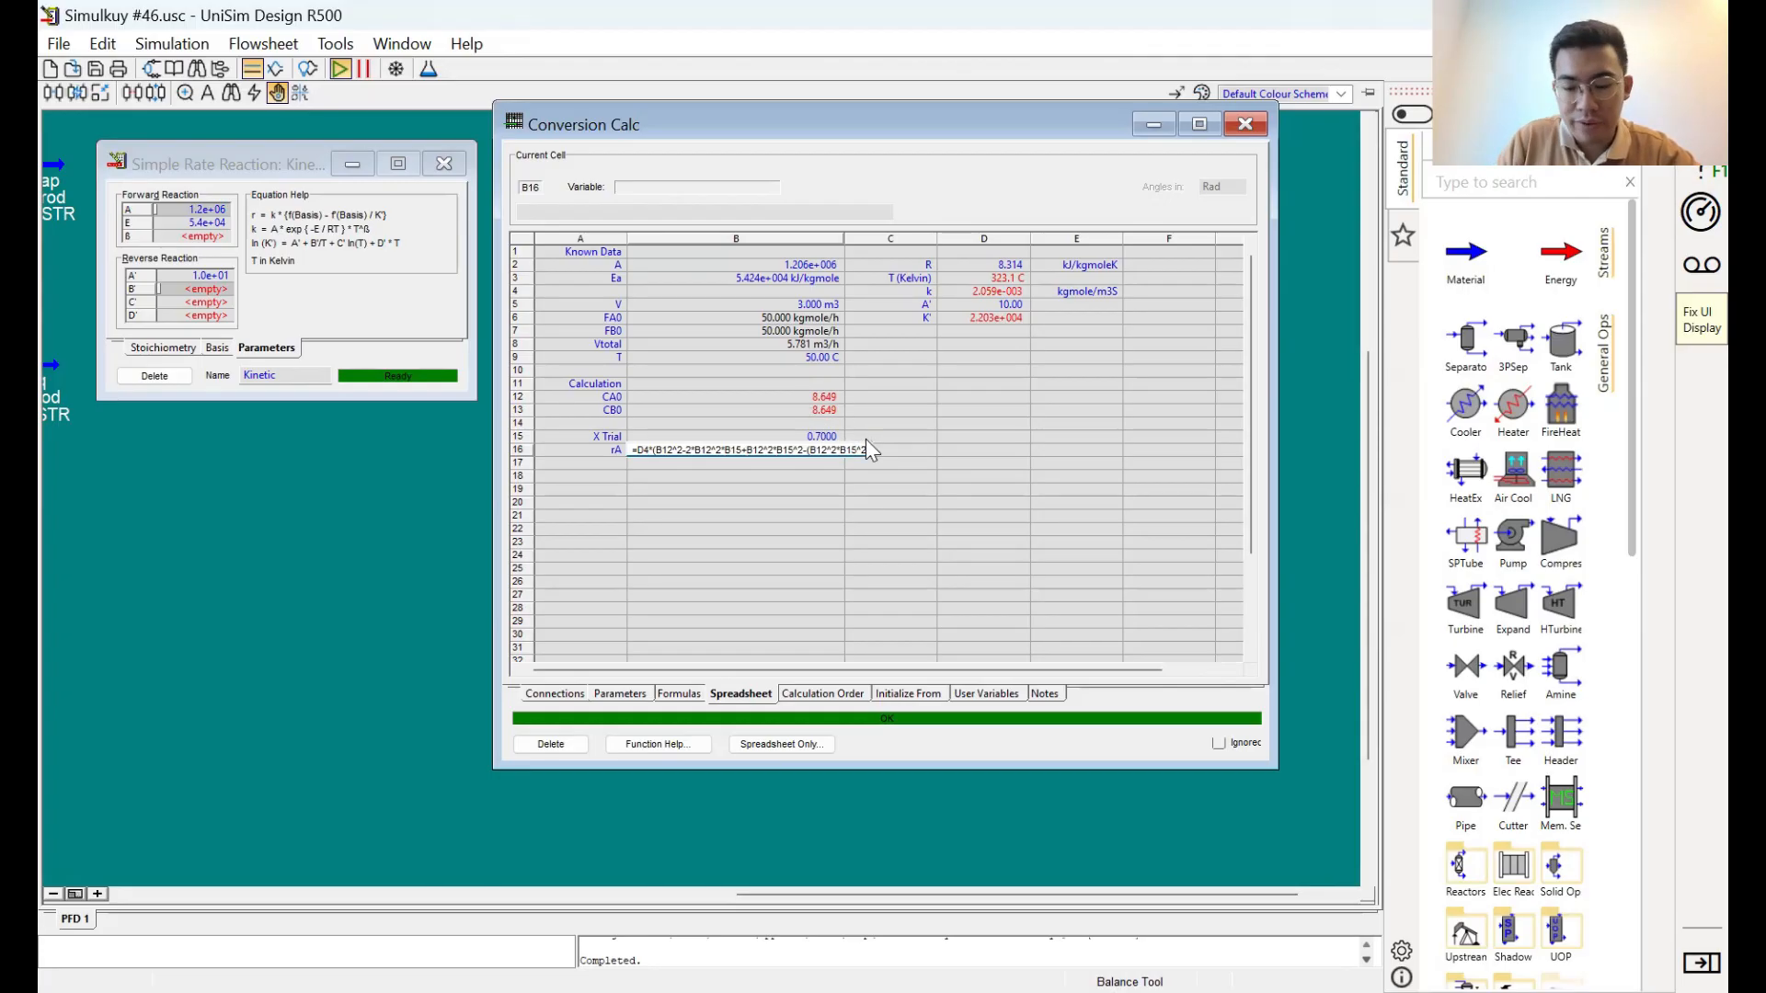
{"action": "type", "text": "/"}
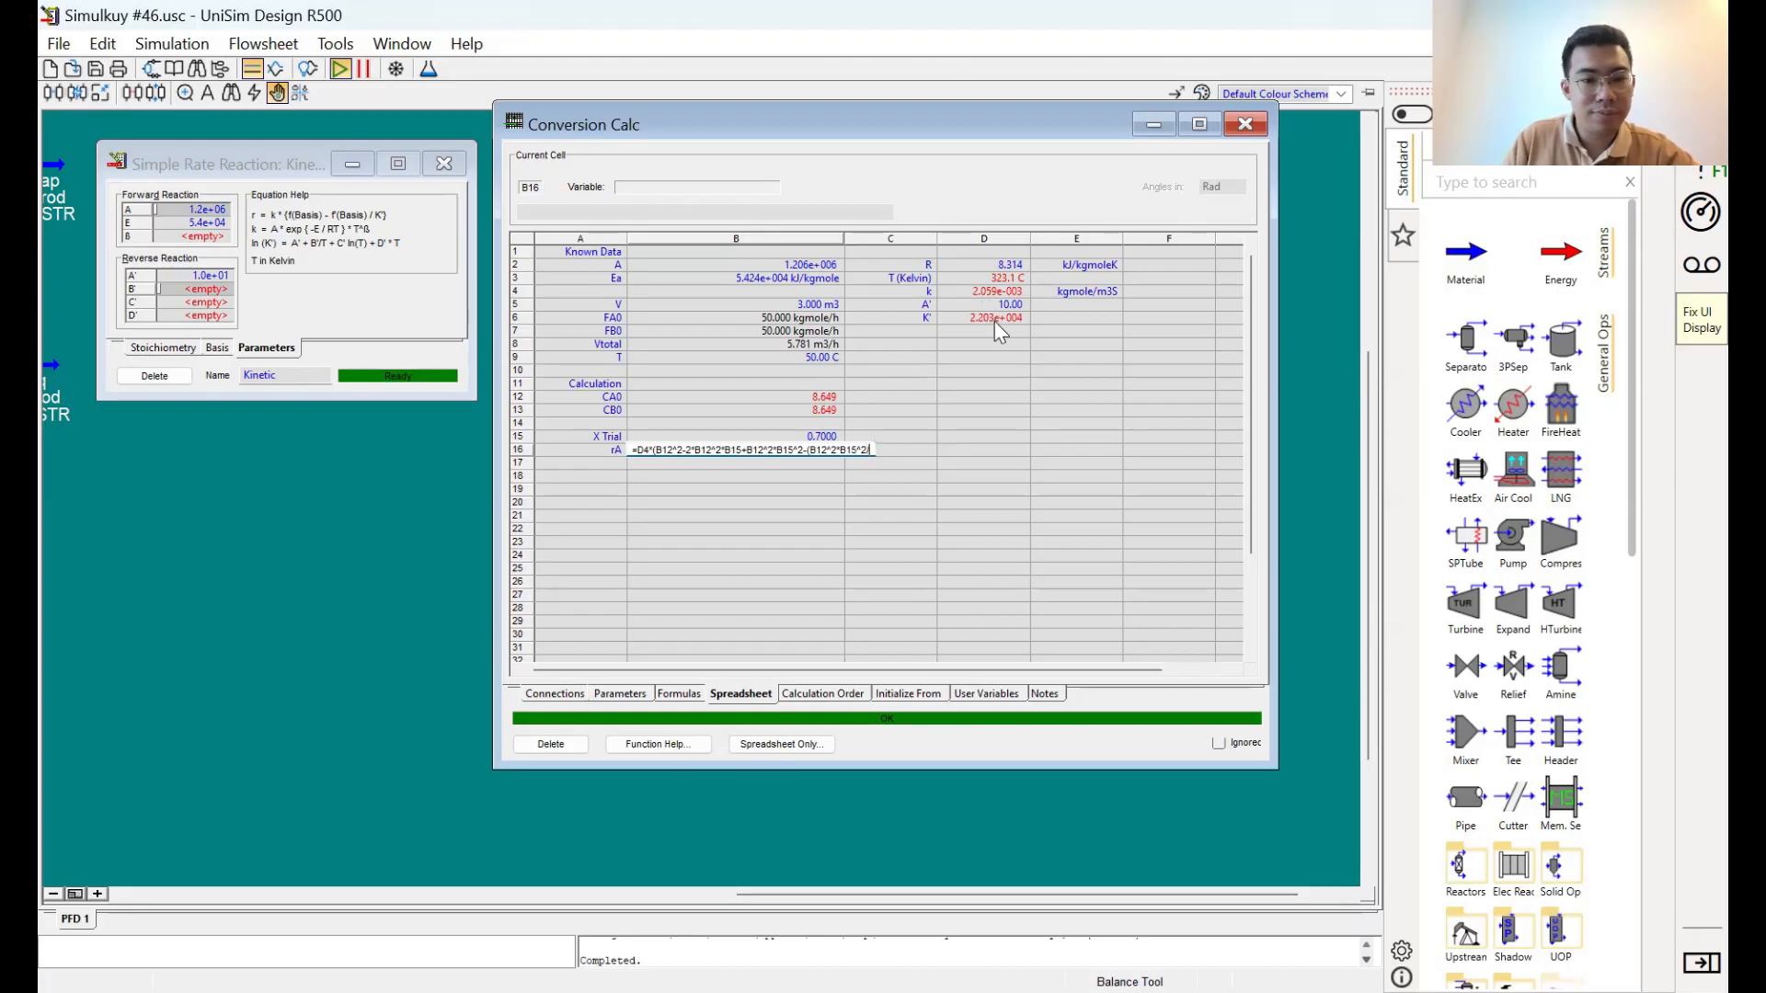
{"action": "type", "text": "D6"}
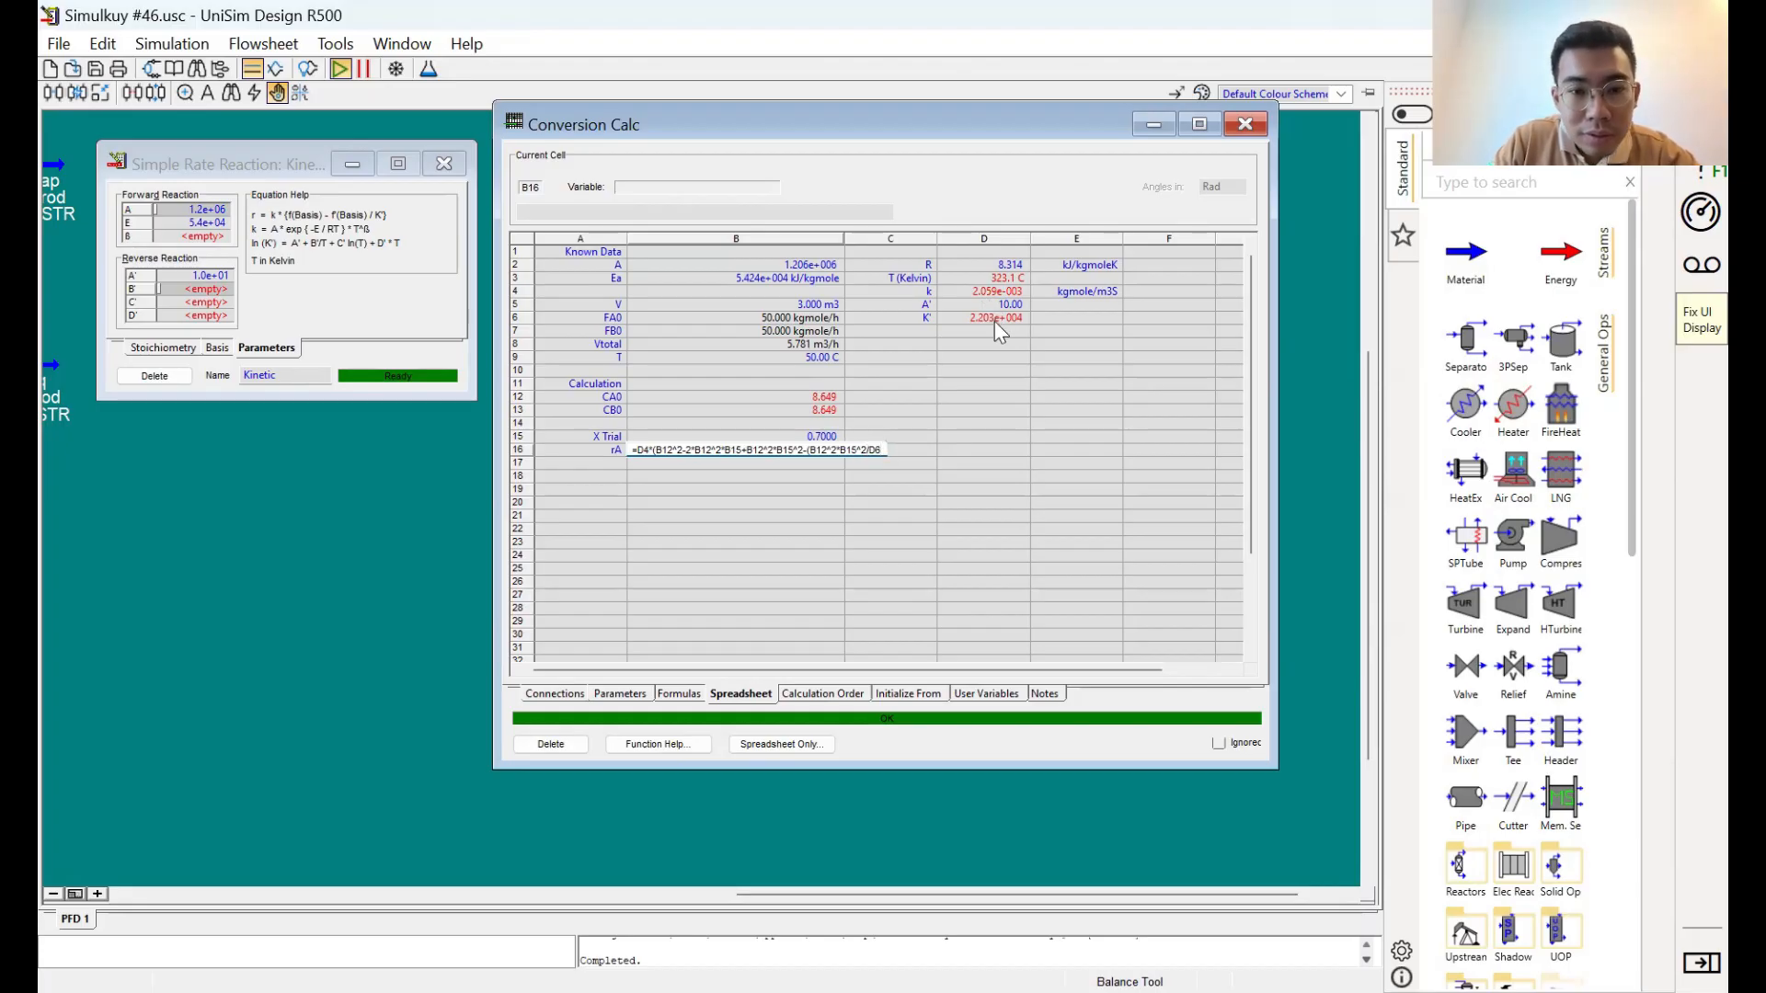
{"action": "type", "text": ")"}
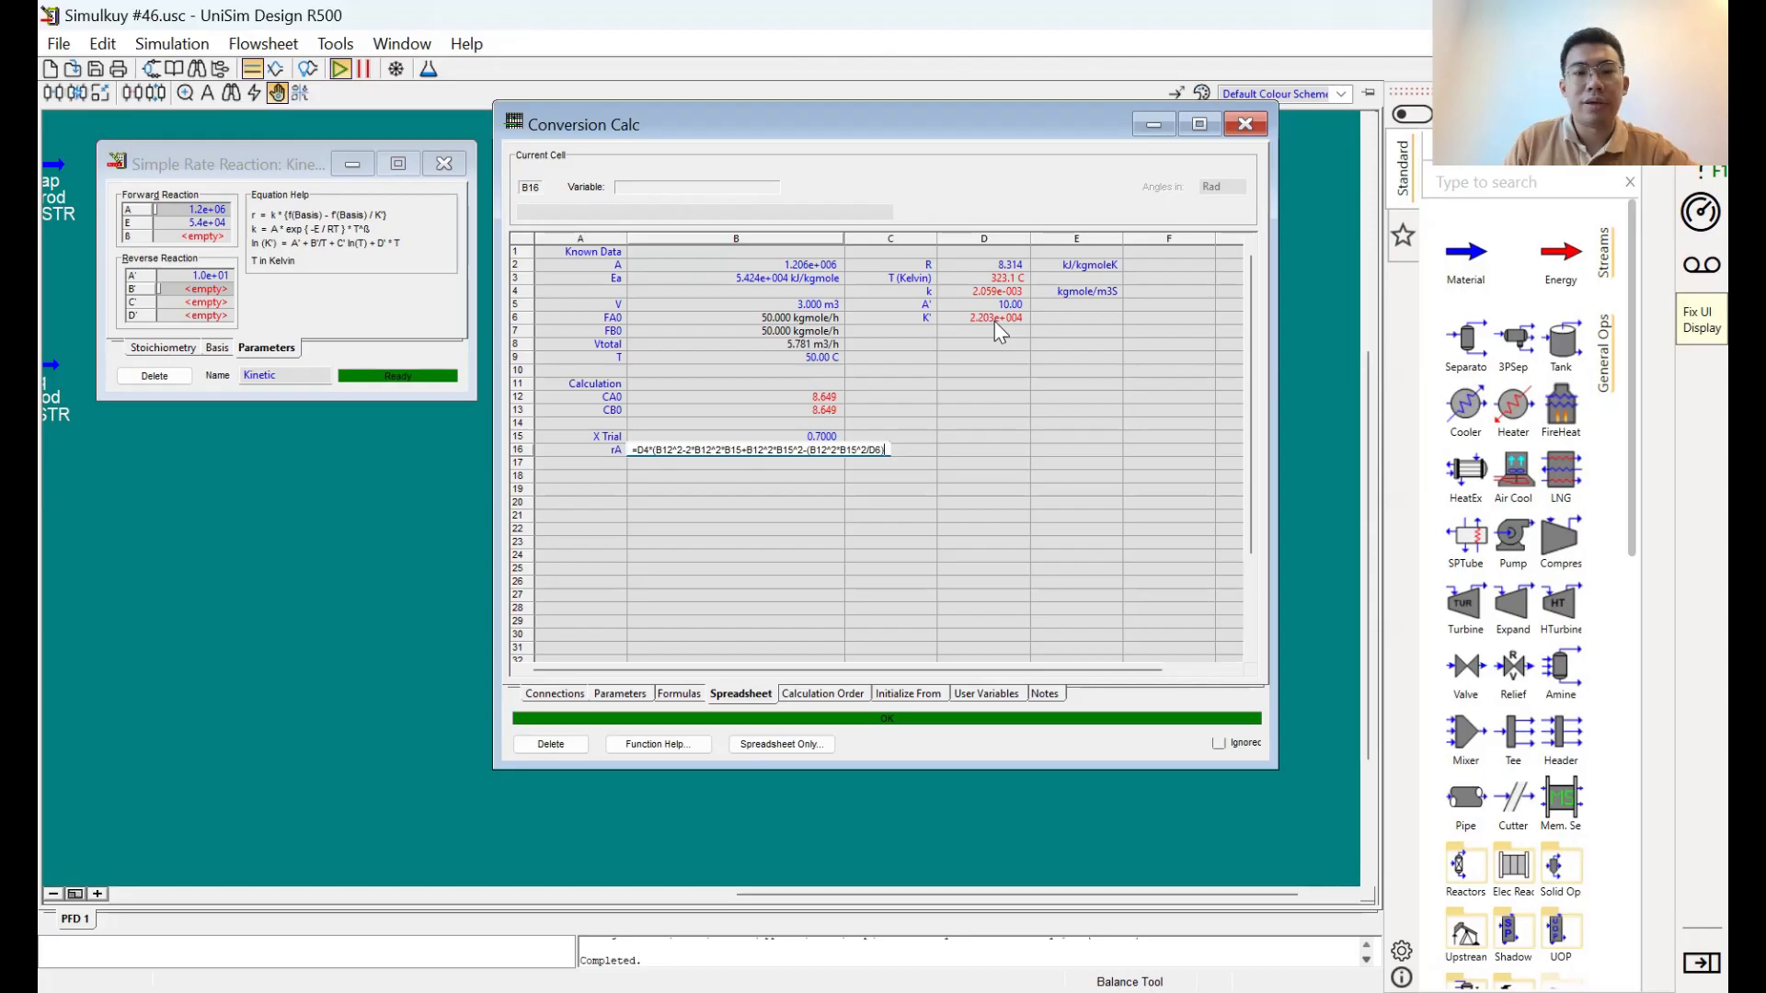
{"action": "key", "text": "Return"}
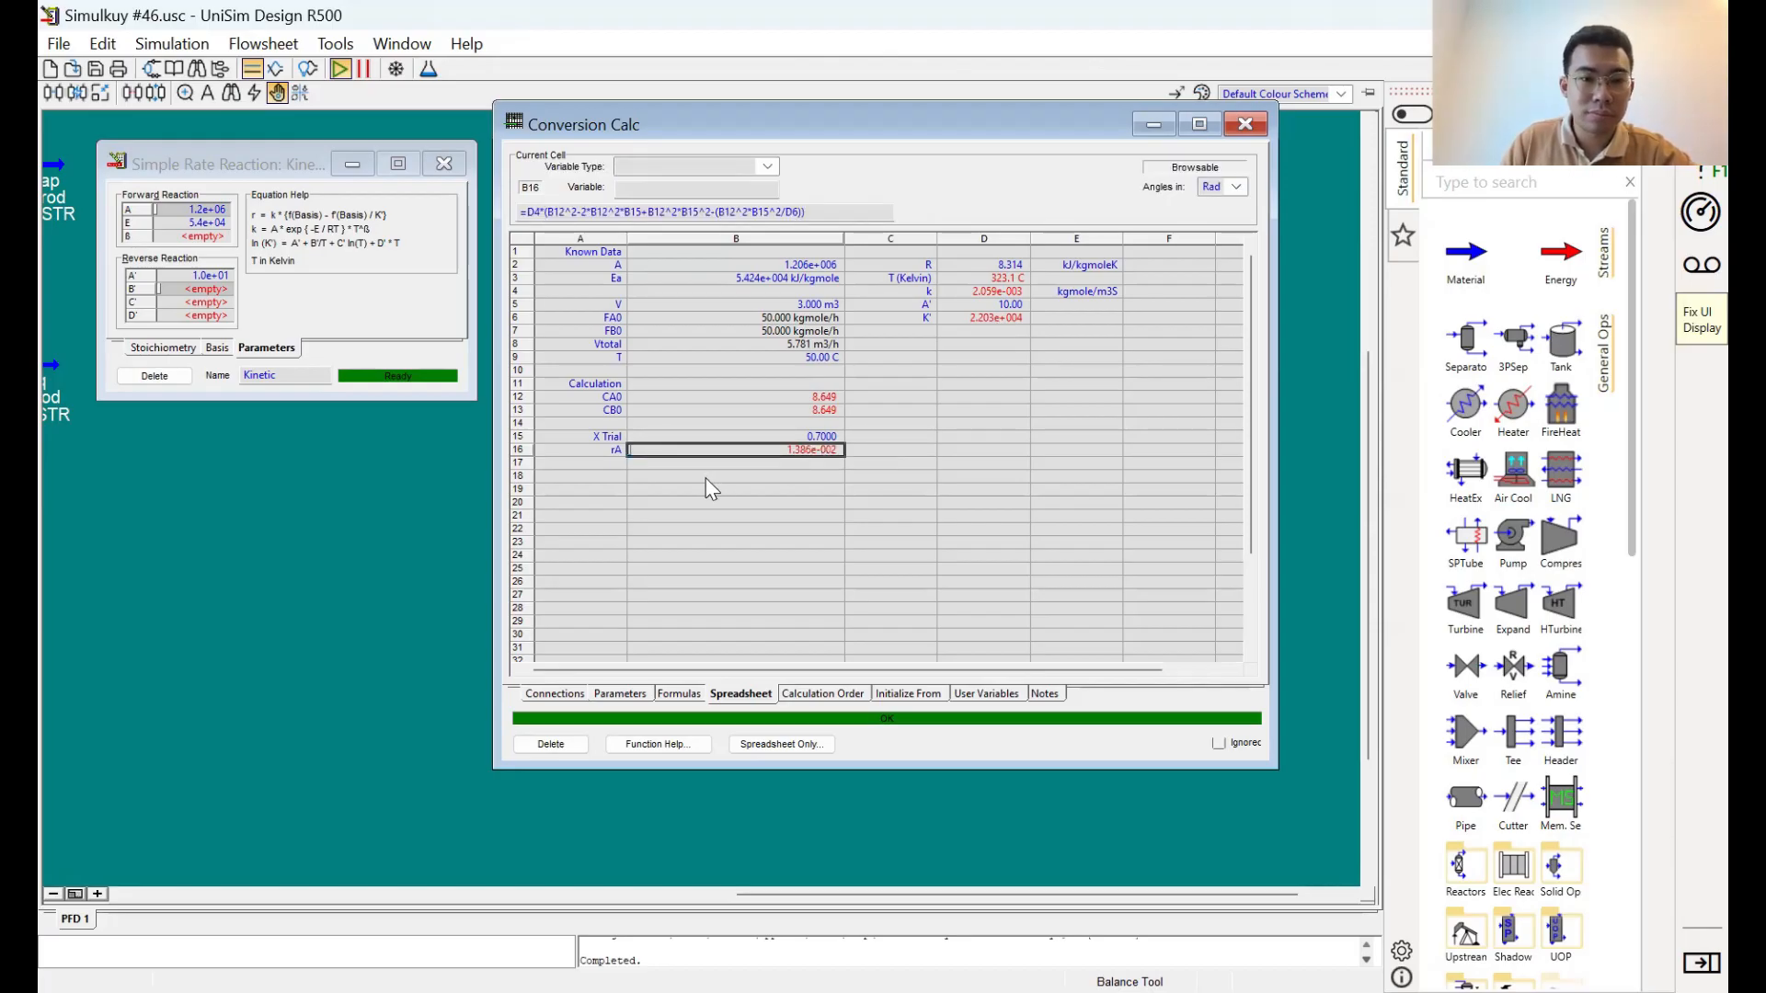
Label cell A17 "V" for the reactor volume row beneath the rA row
{"action": "left_click", "coordinate": [616, 465]}
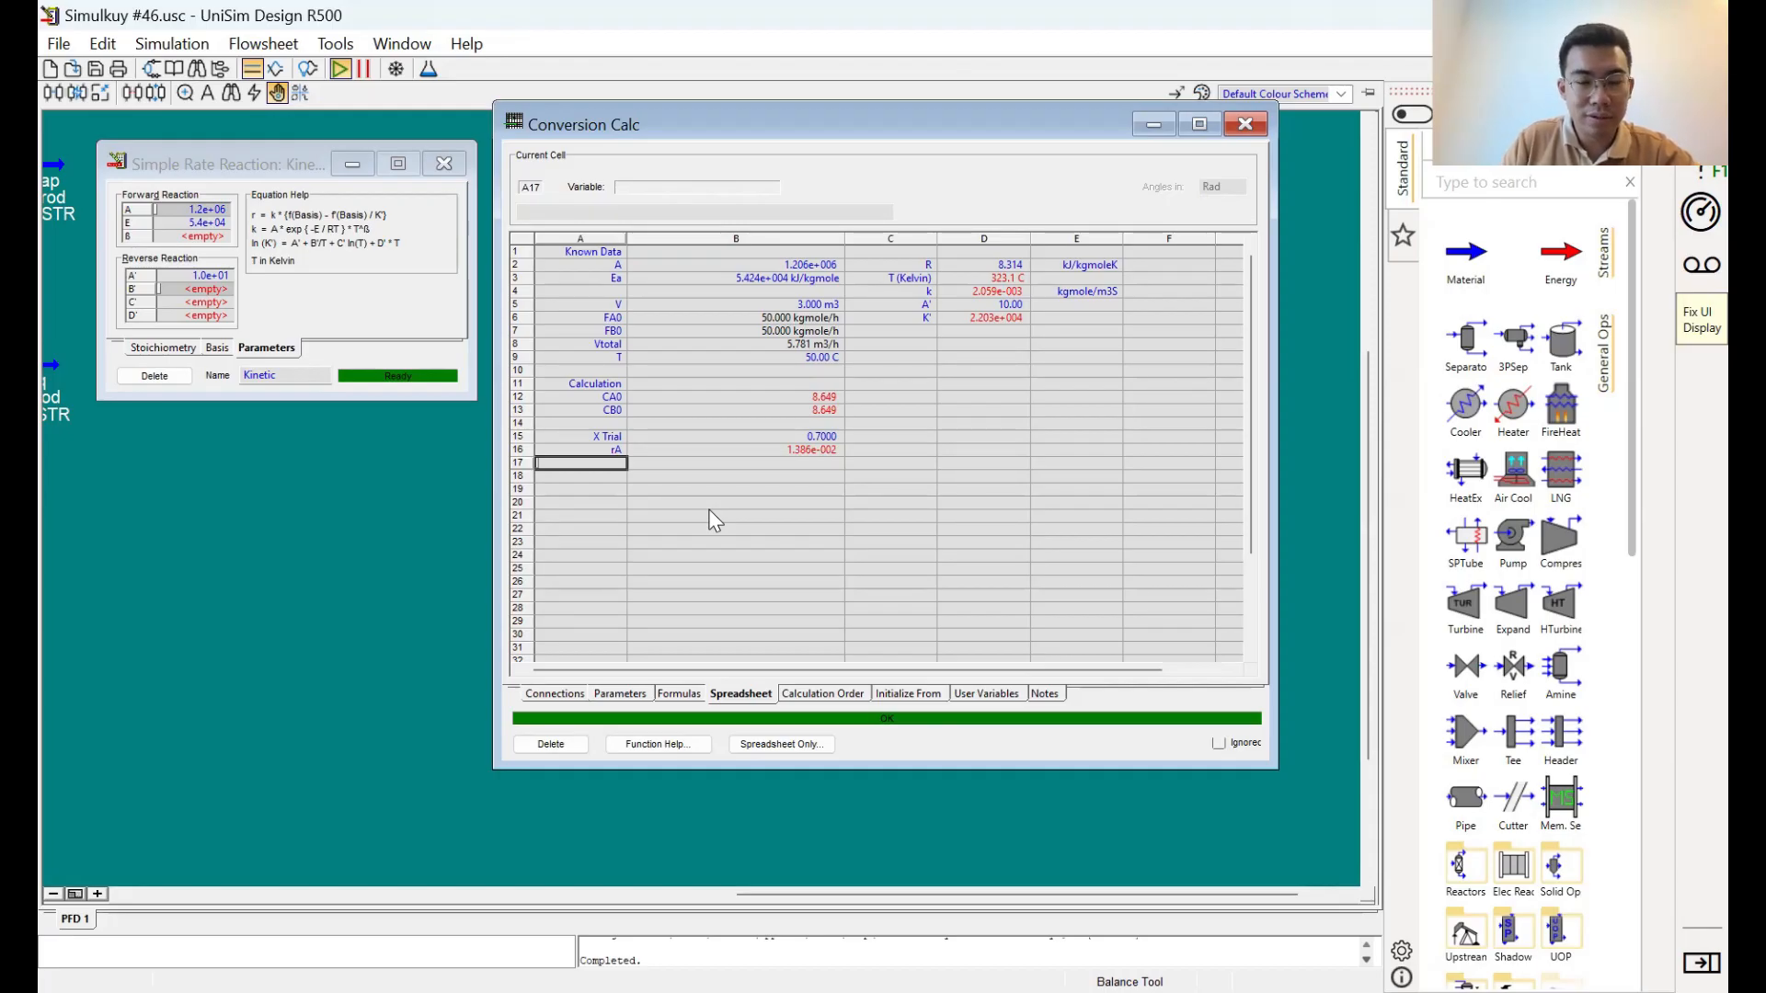
{"action": "type", "text": "V"}
{"action": "key", "text": "Return"}
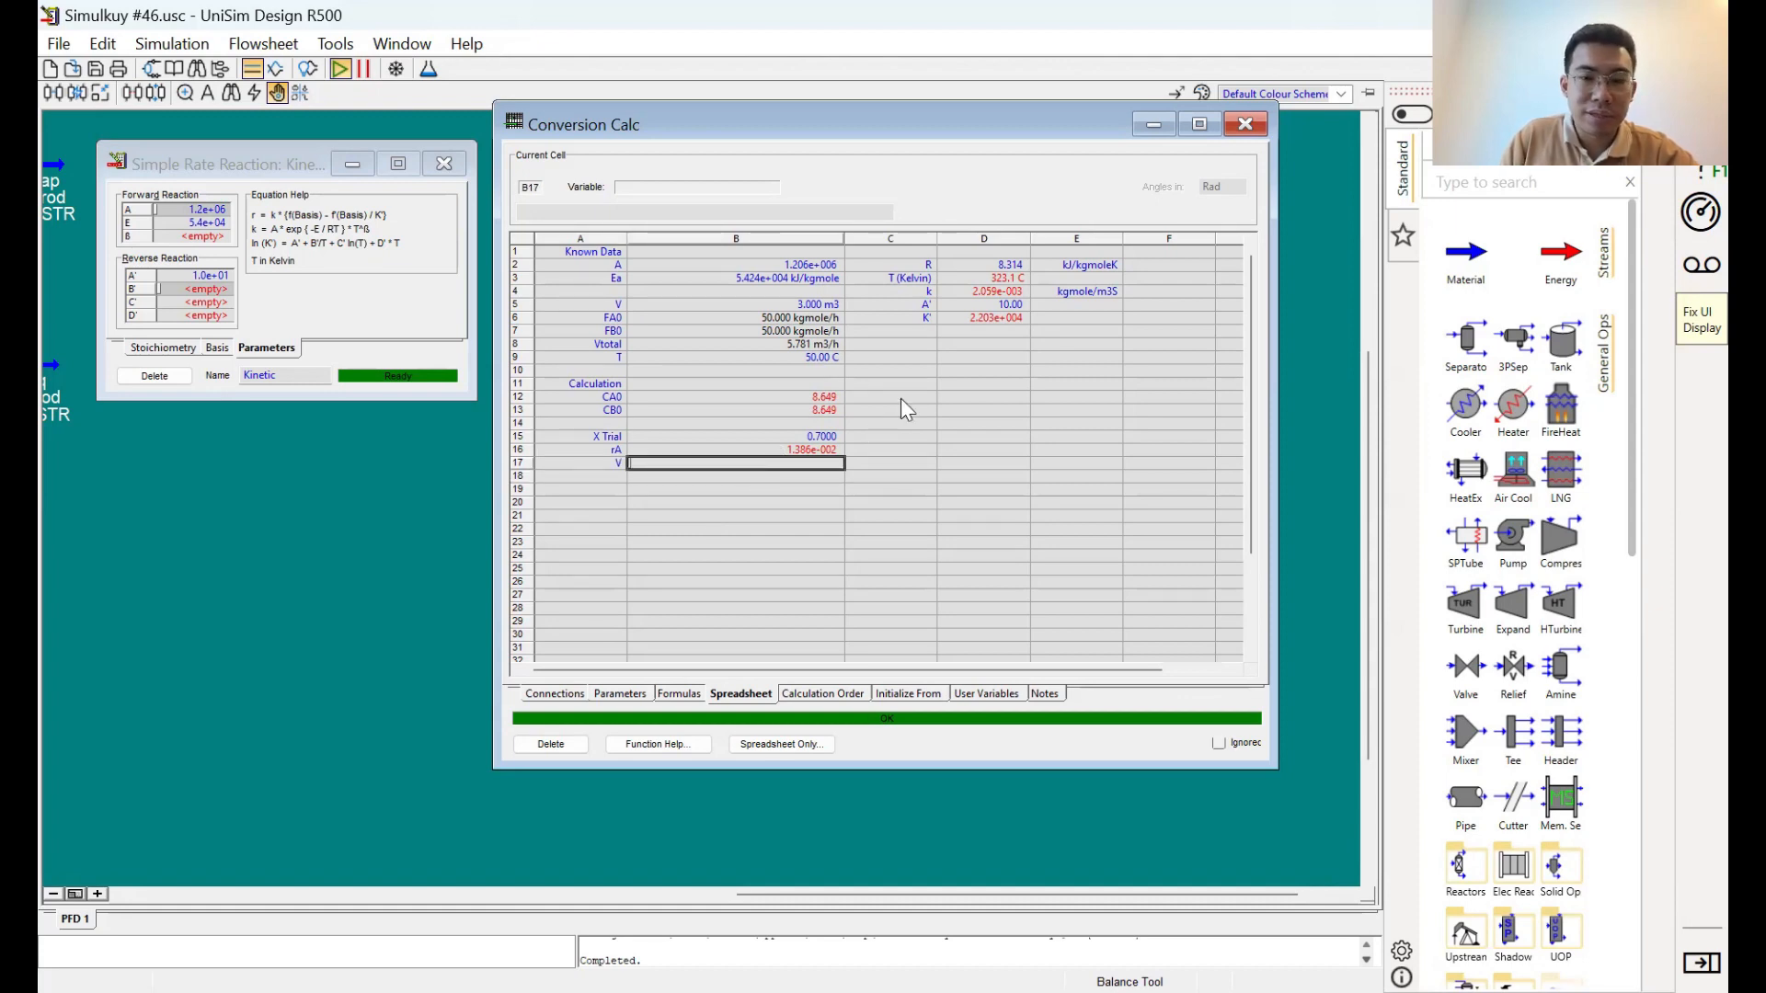
Compare the FA0 and k units, and set B17 to the design equation =B6/3600*B15/B16, converting the hourly flow to seconds
{"action": "left_click", "coordinate": [788, 319]}
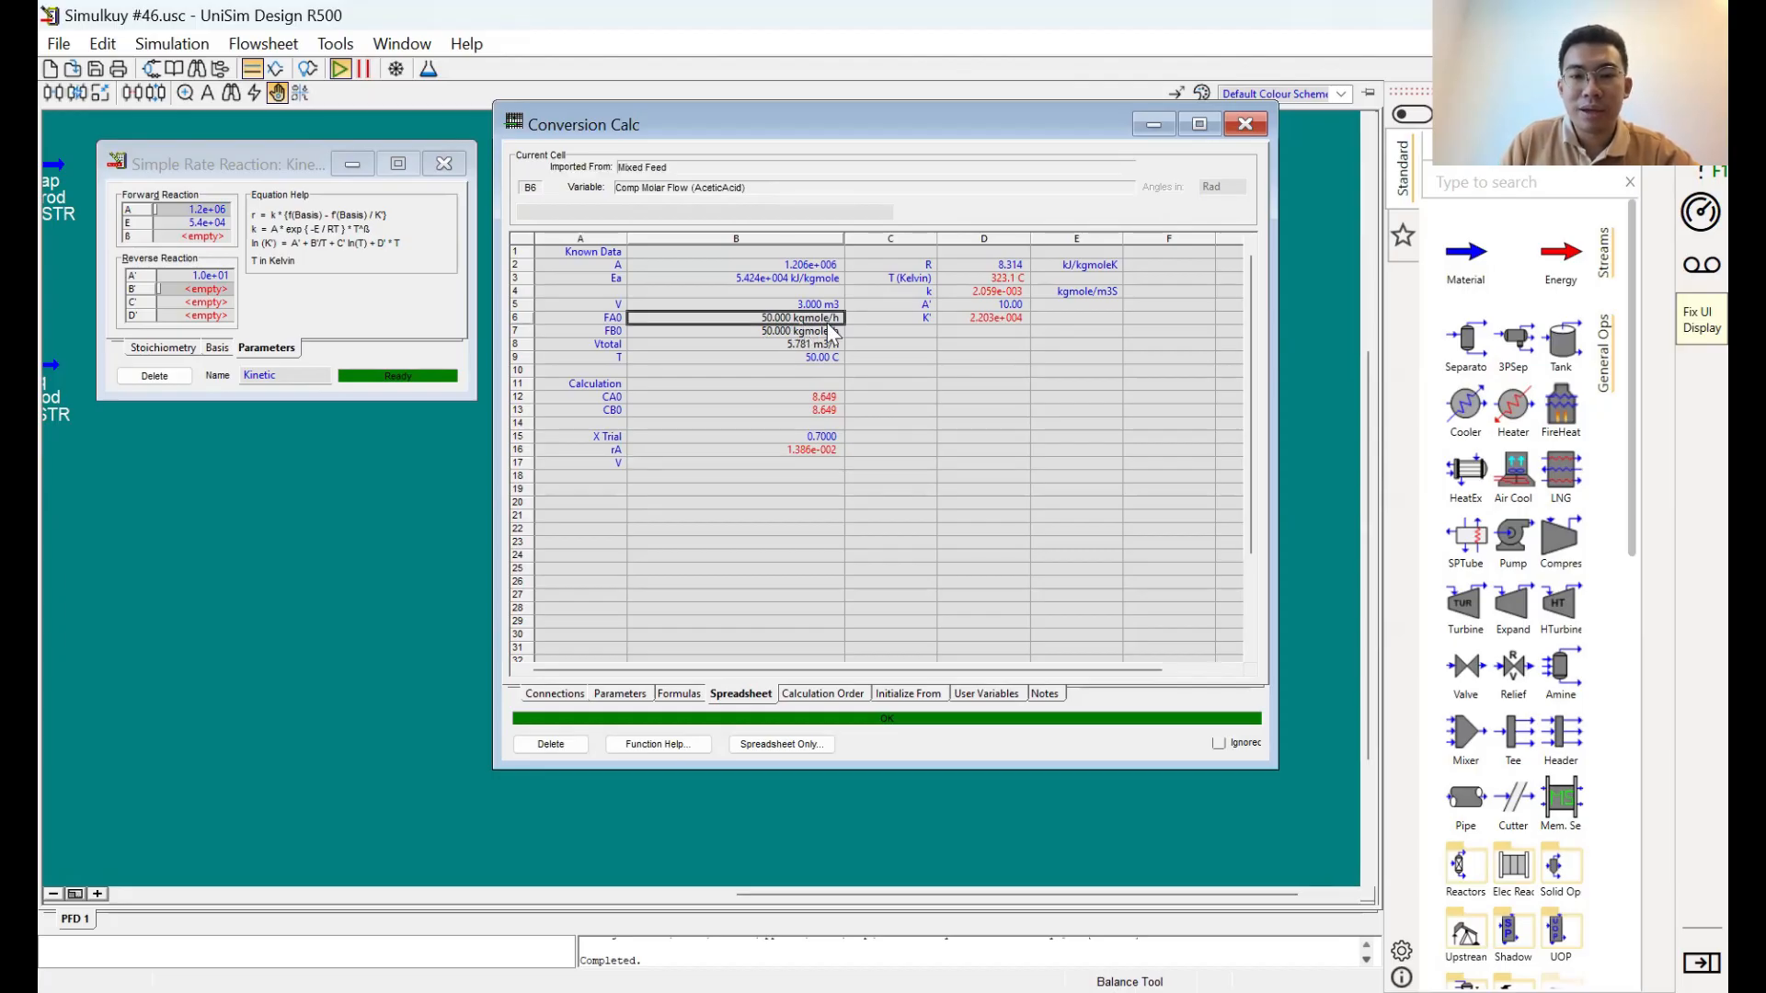
{"action": "left_click", "coordinate": [1097, 294]}
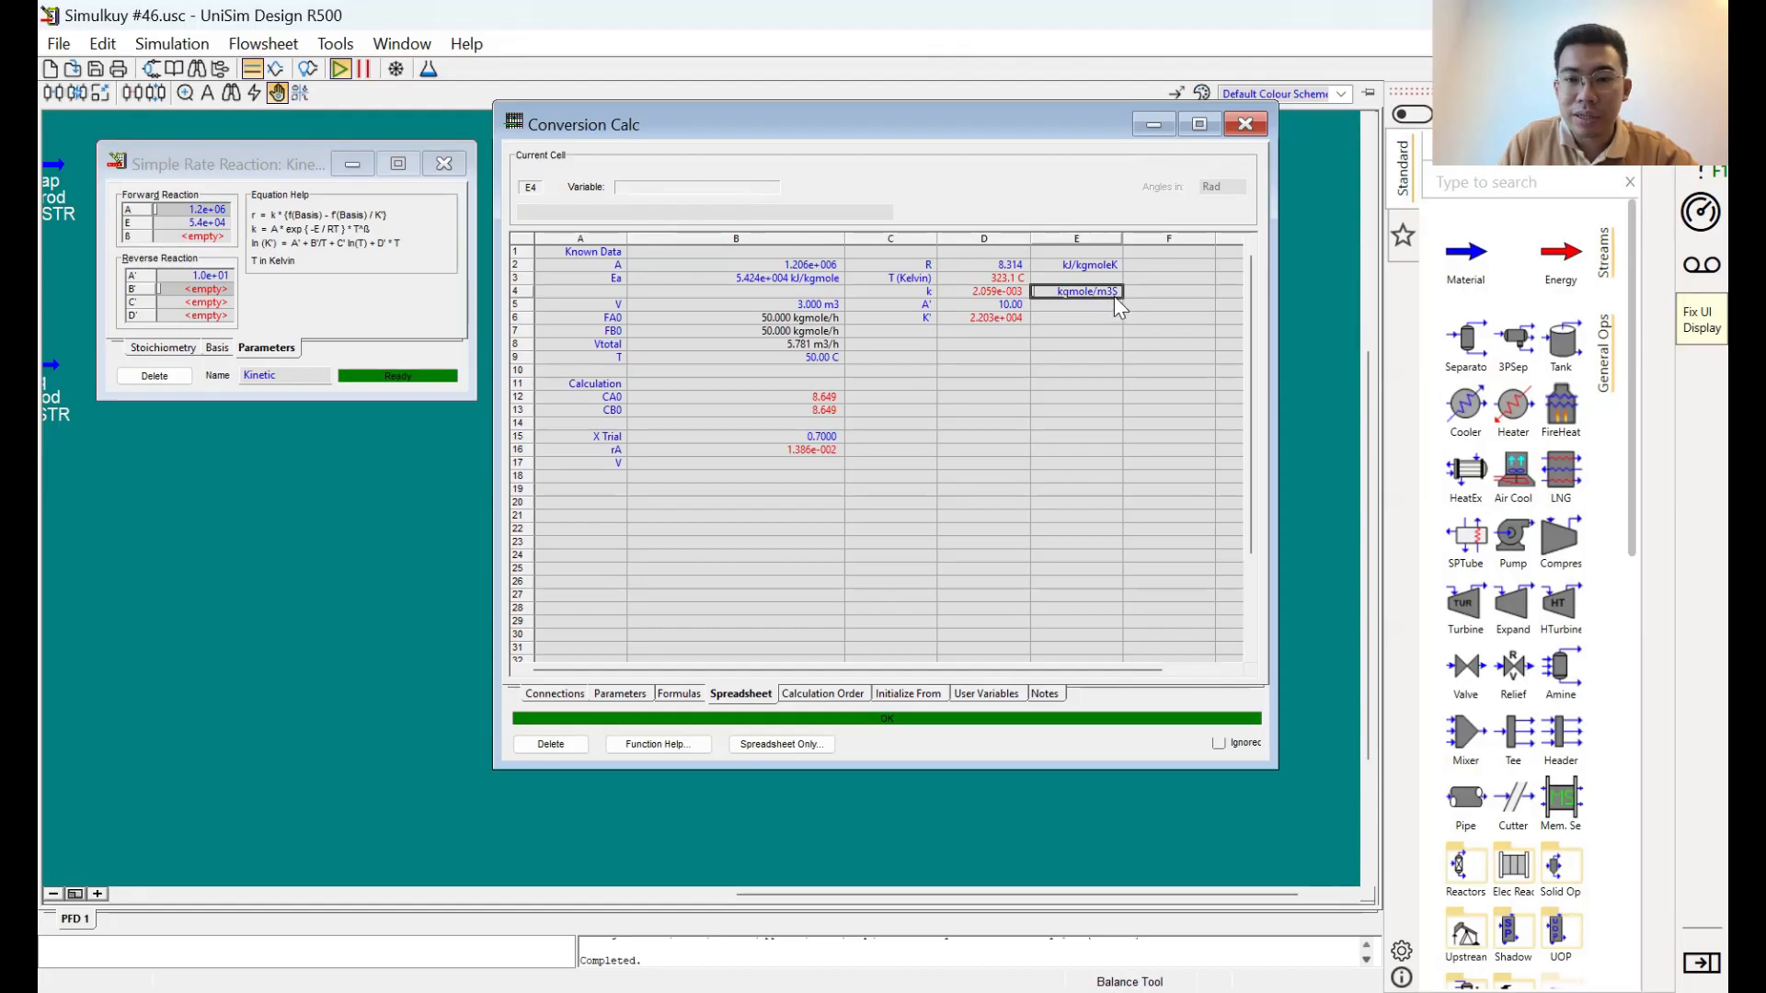
{"action": "left_click", "coordinate": [838, 321]}
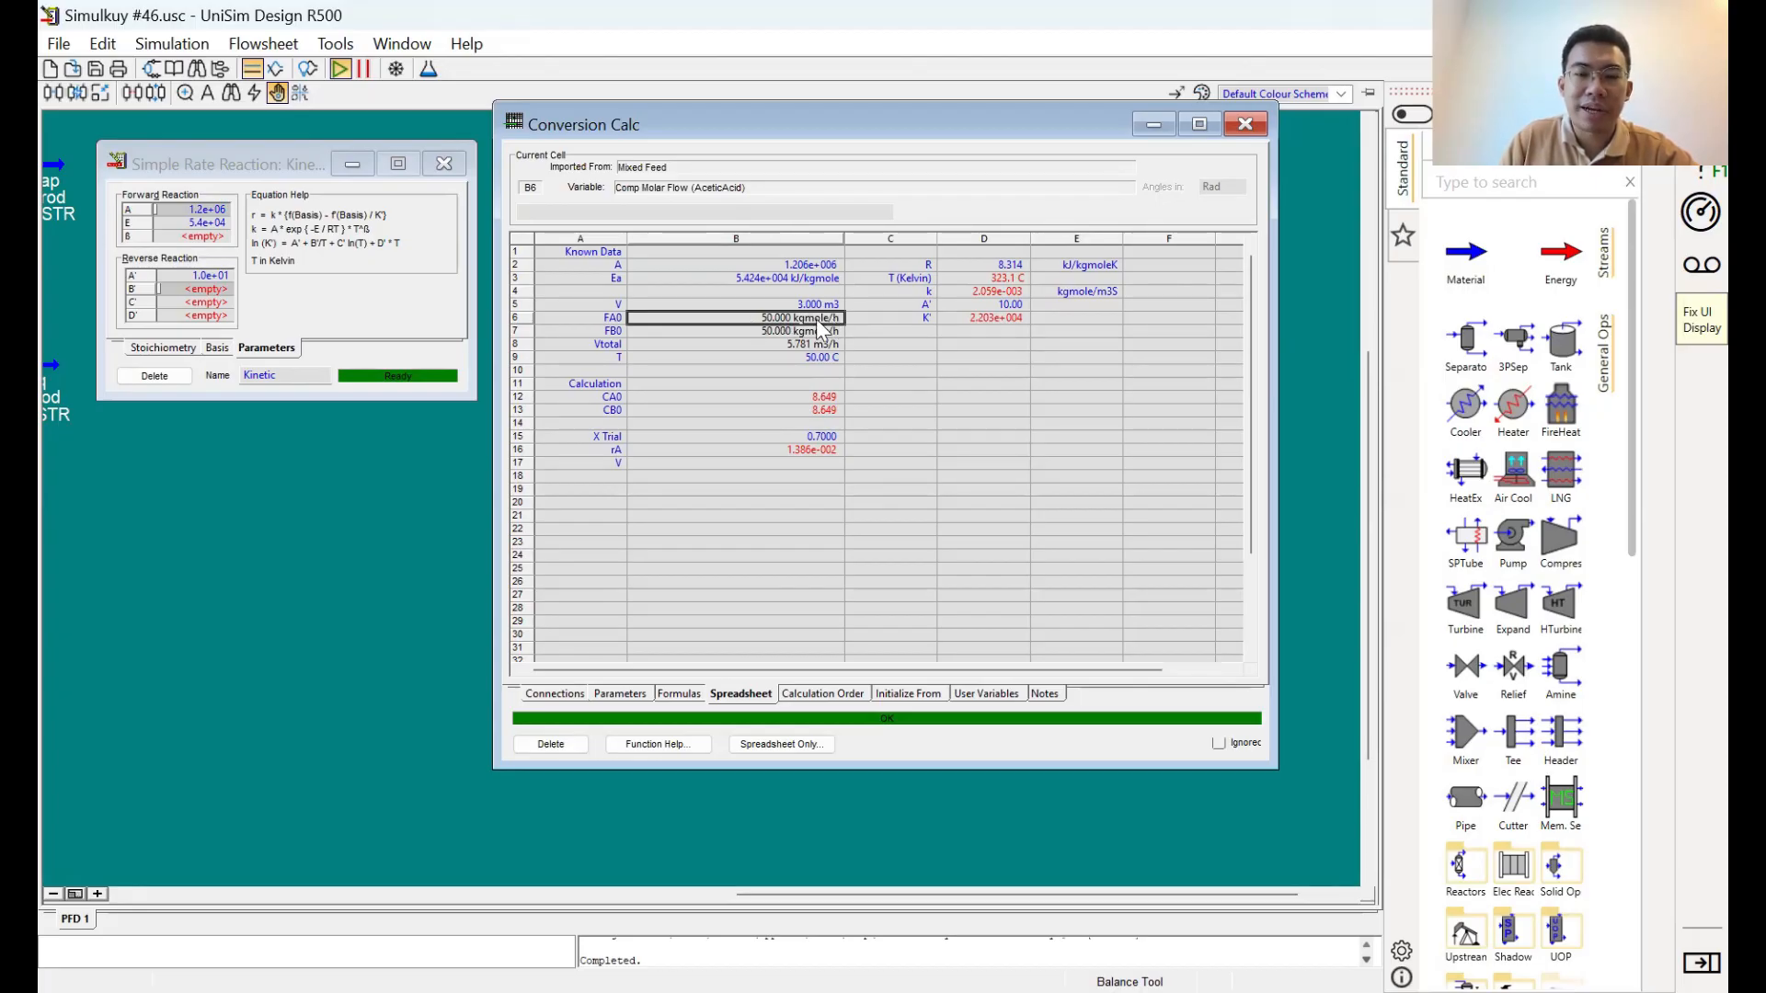
{"action": "left_click", "coordinate": [746, 465]}
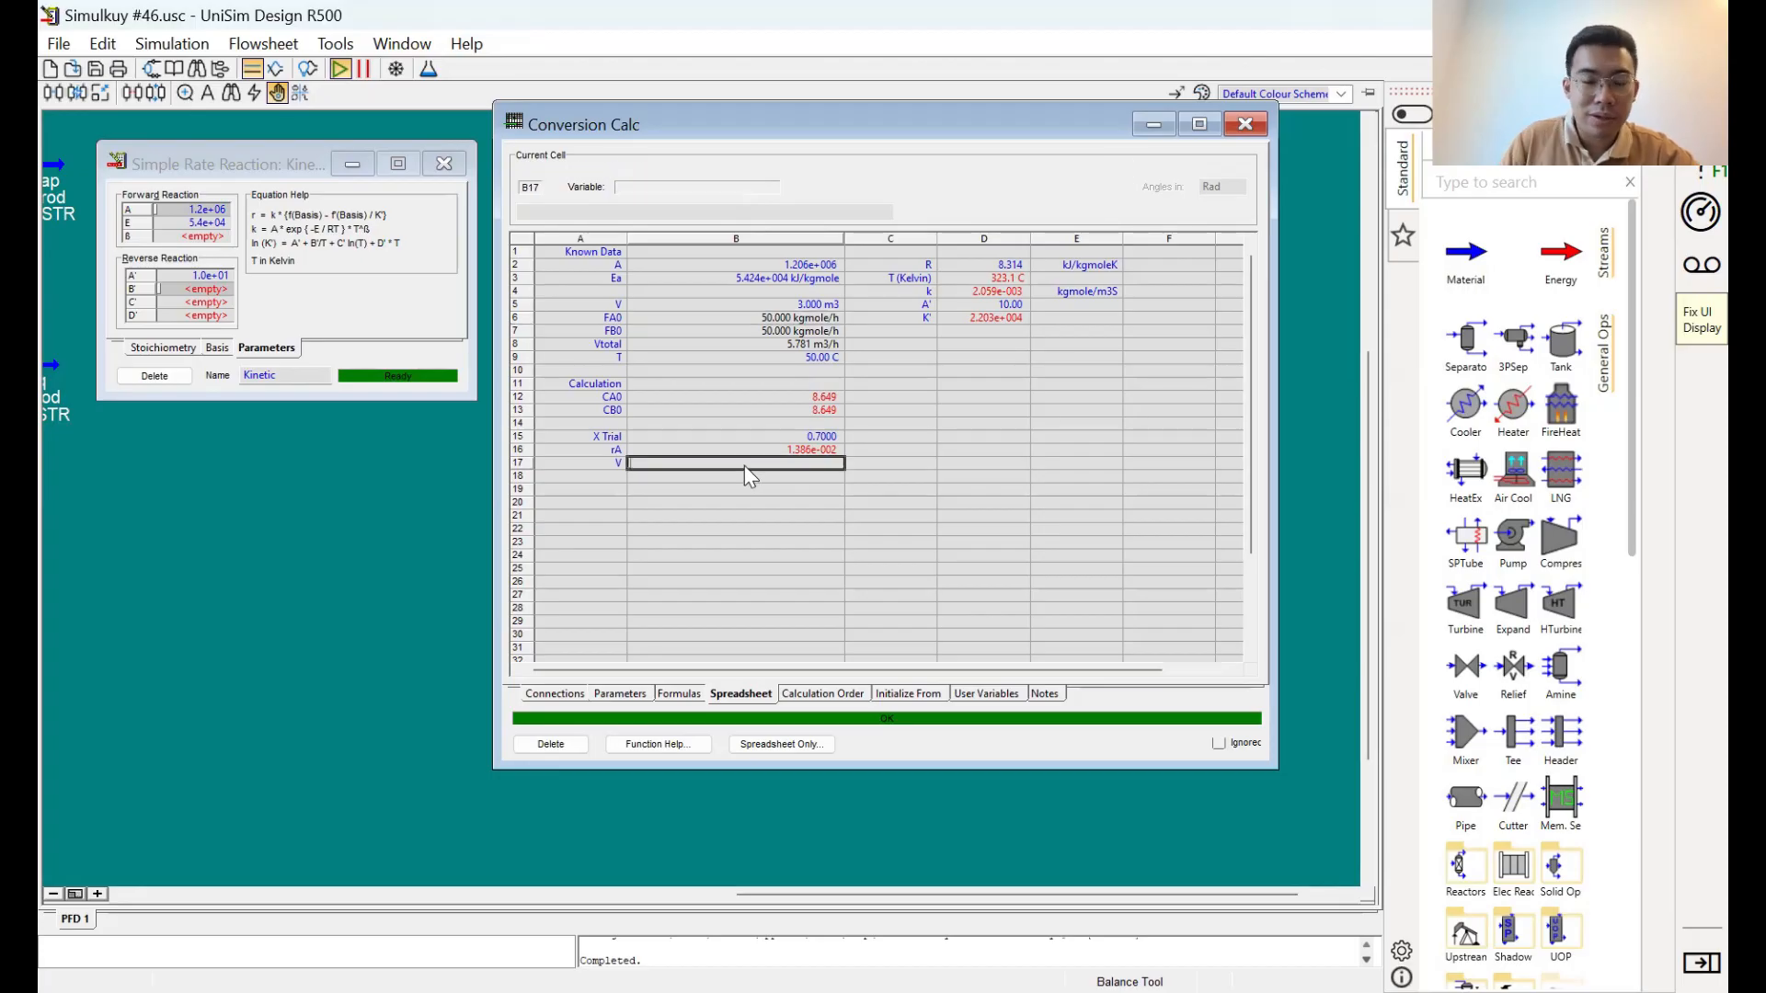
{"action": "type", "text": "="}
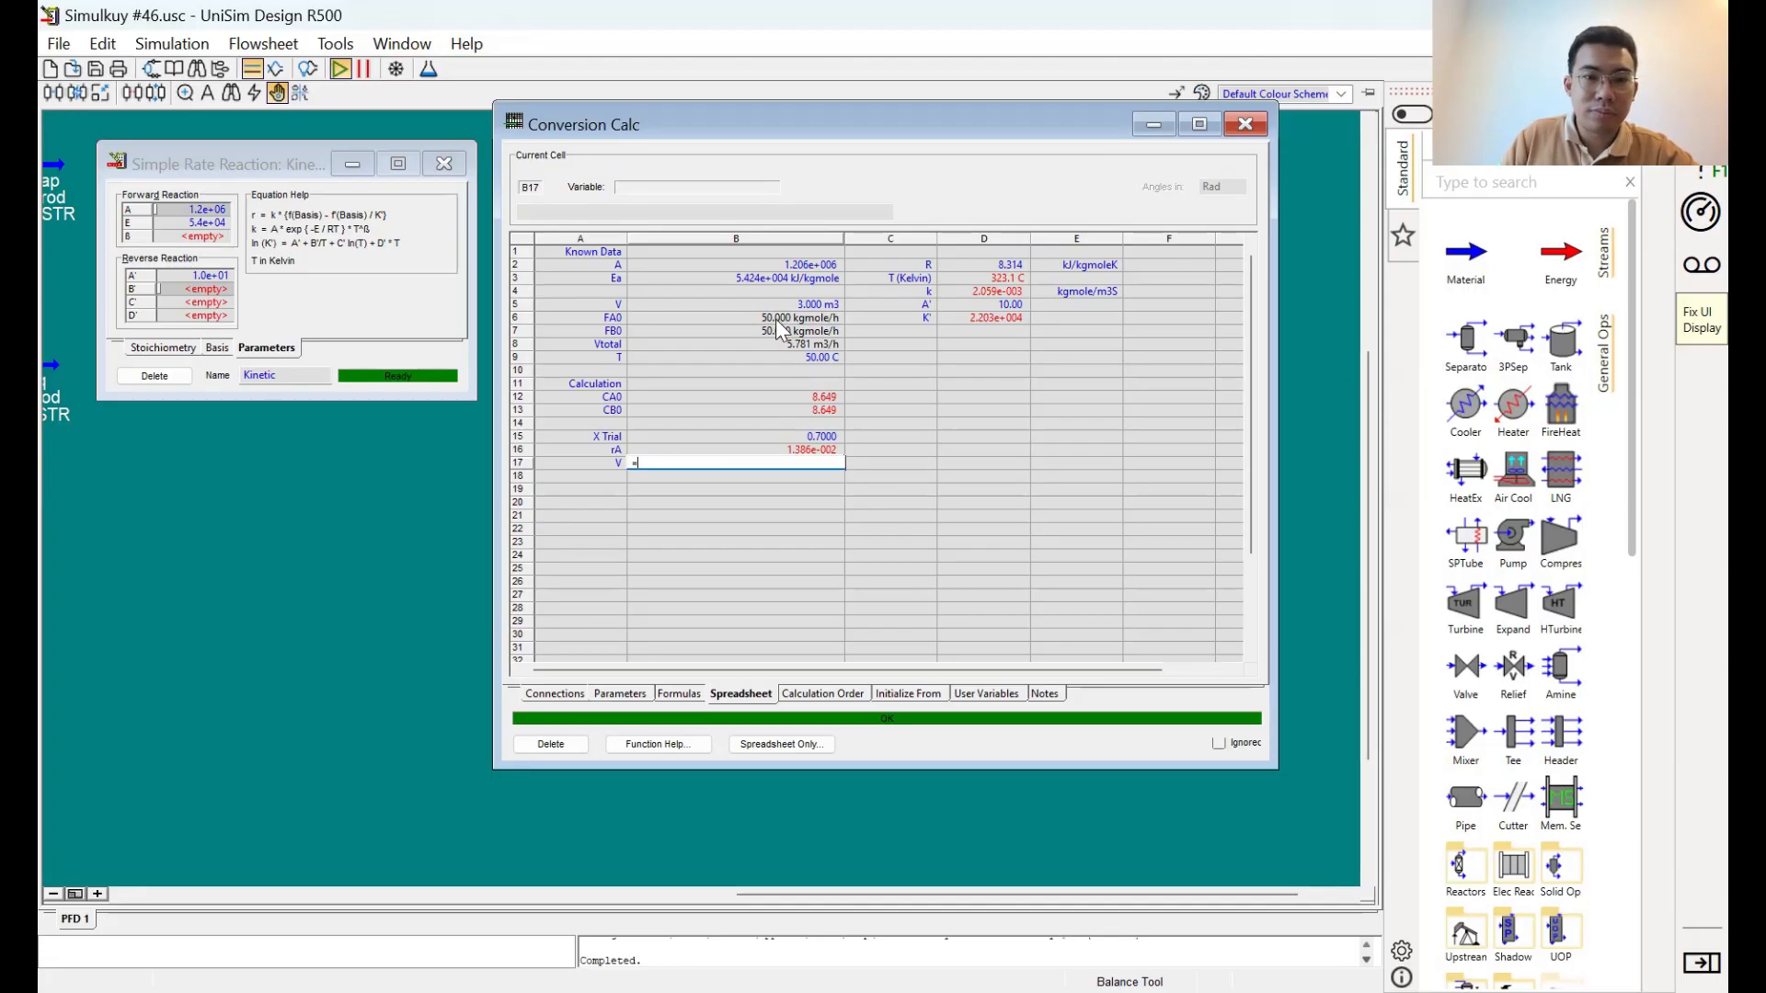
{"action": "type", "text": "B6"}
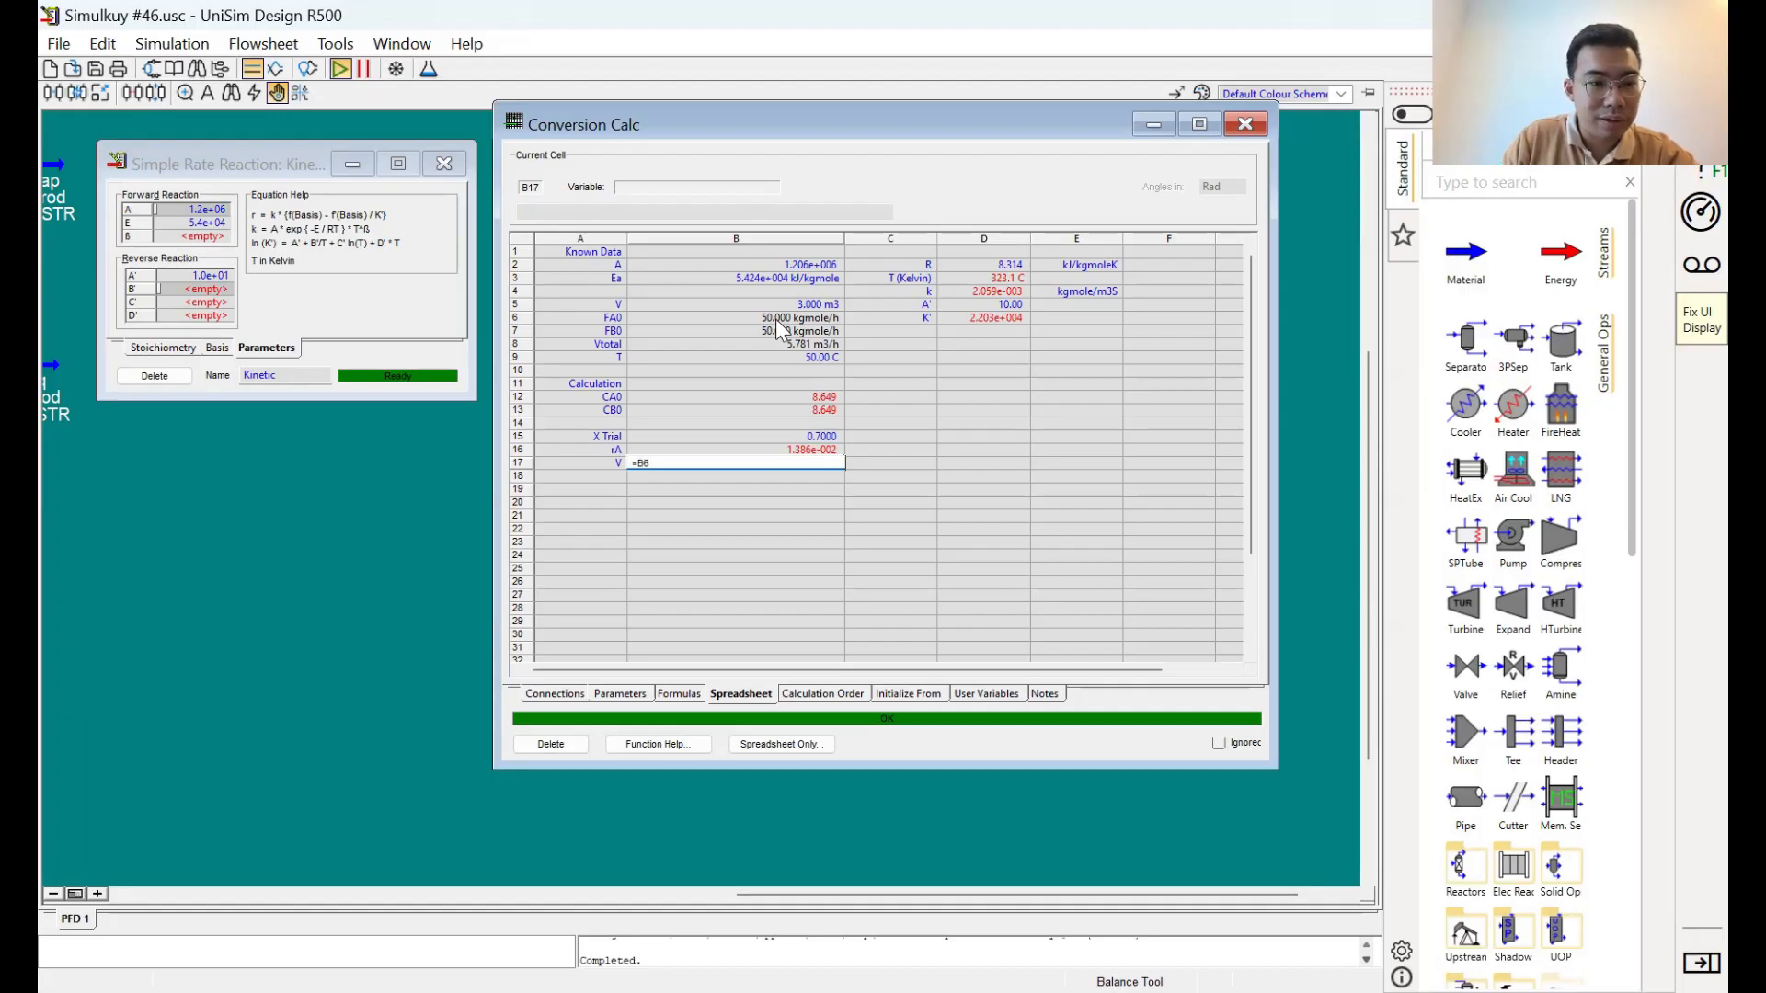
{"action": "type", "text": "/"}
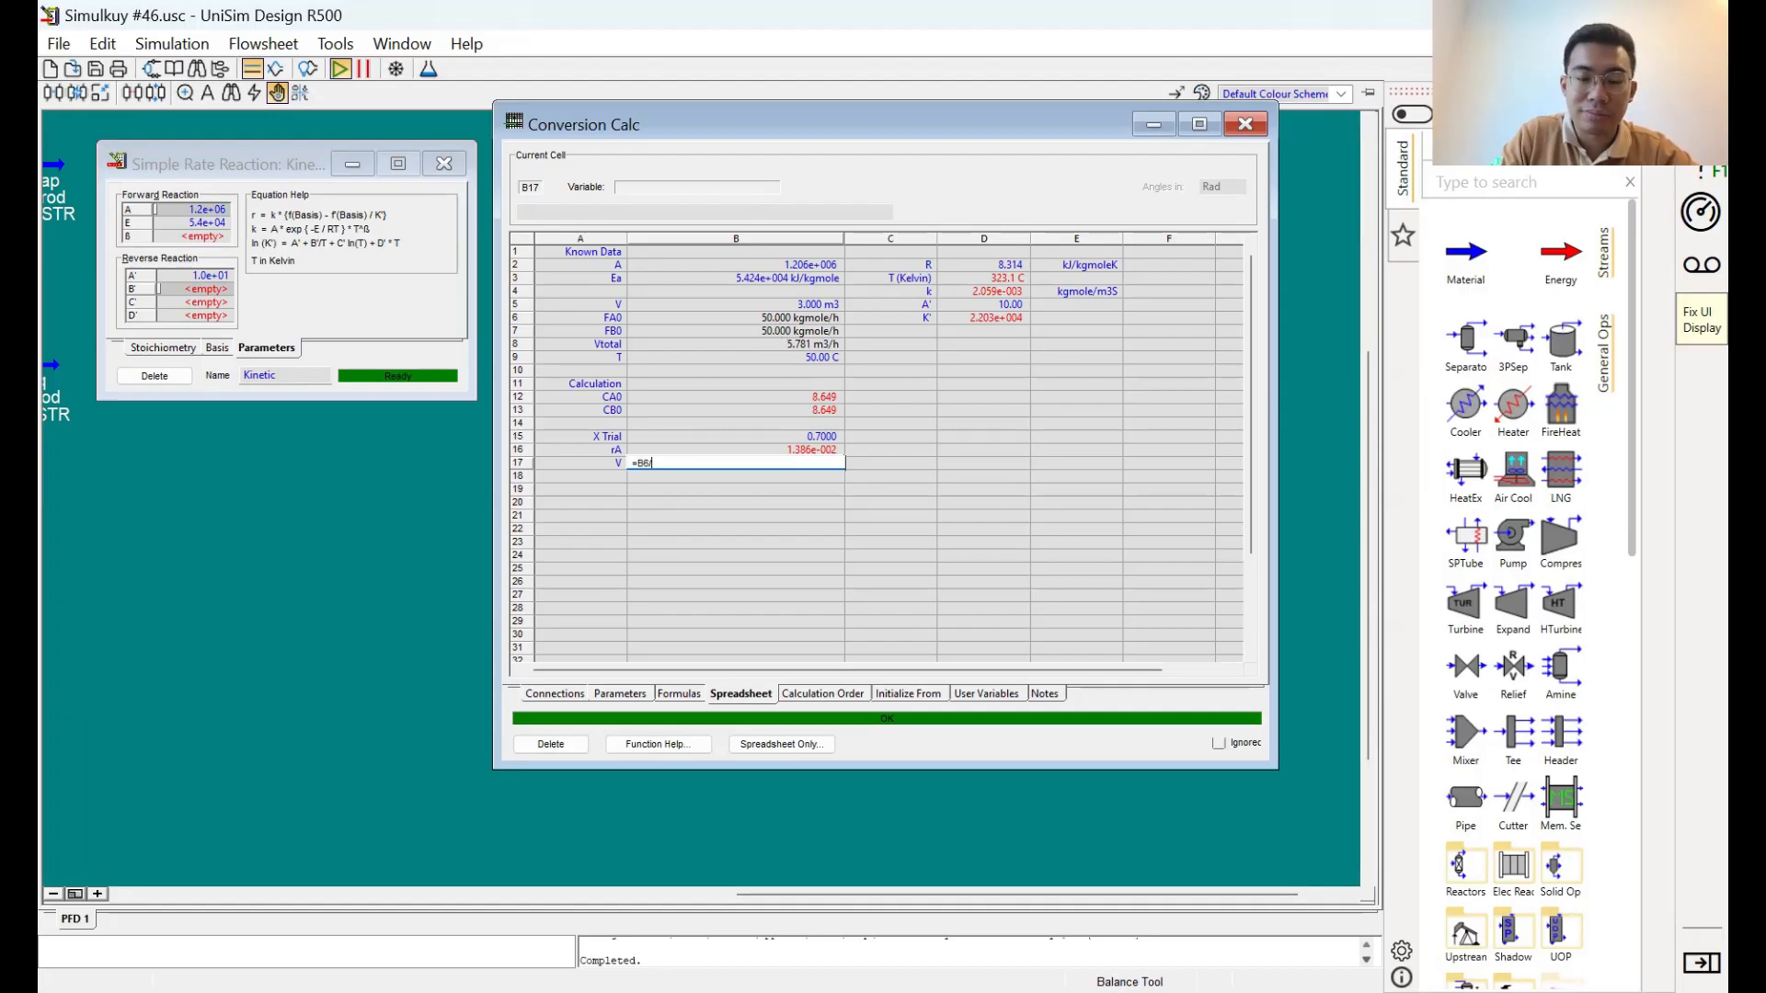
{"action": "type", "text": "3600"}
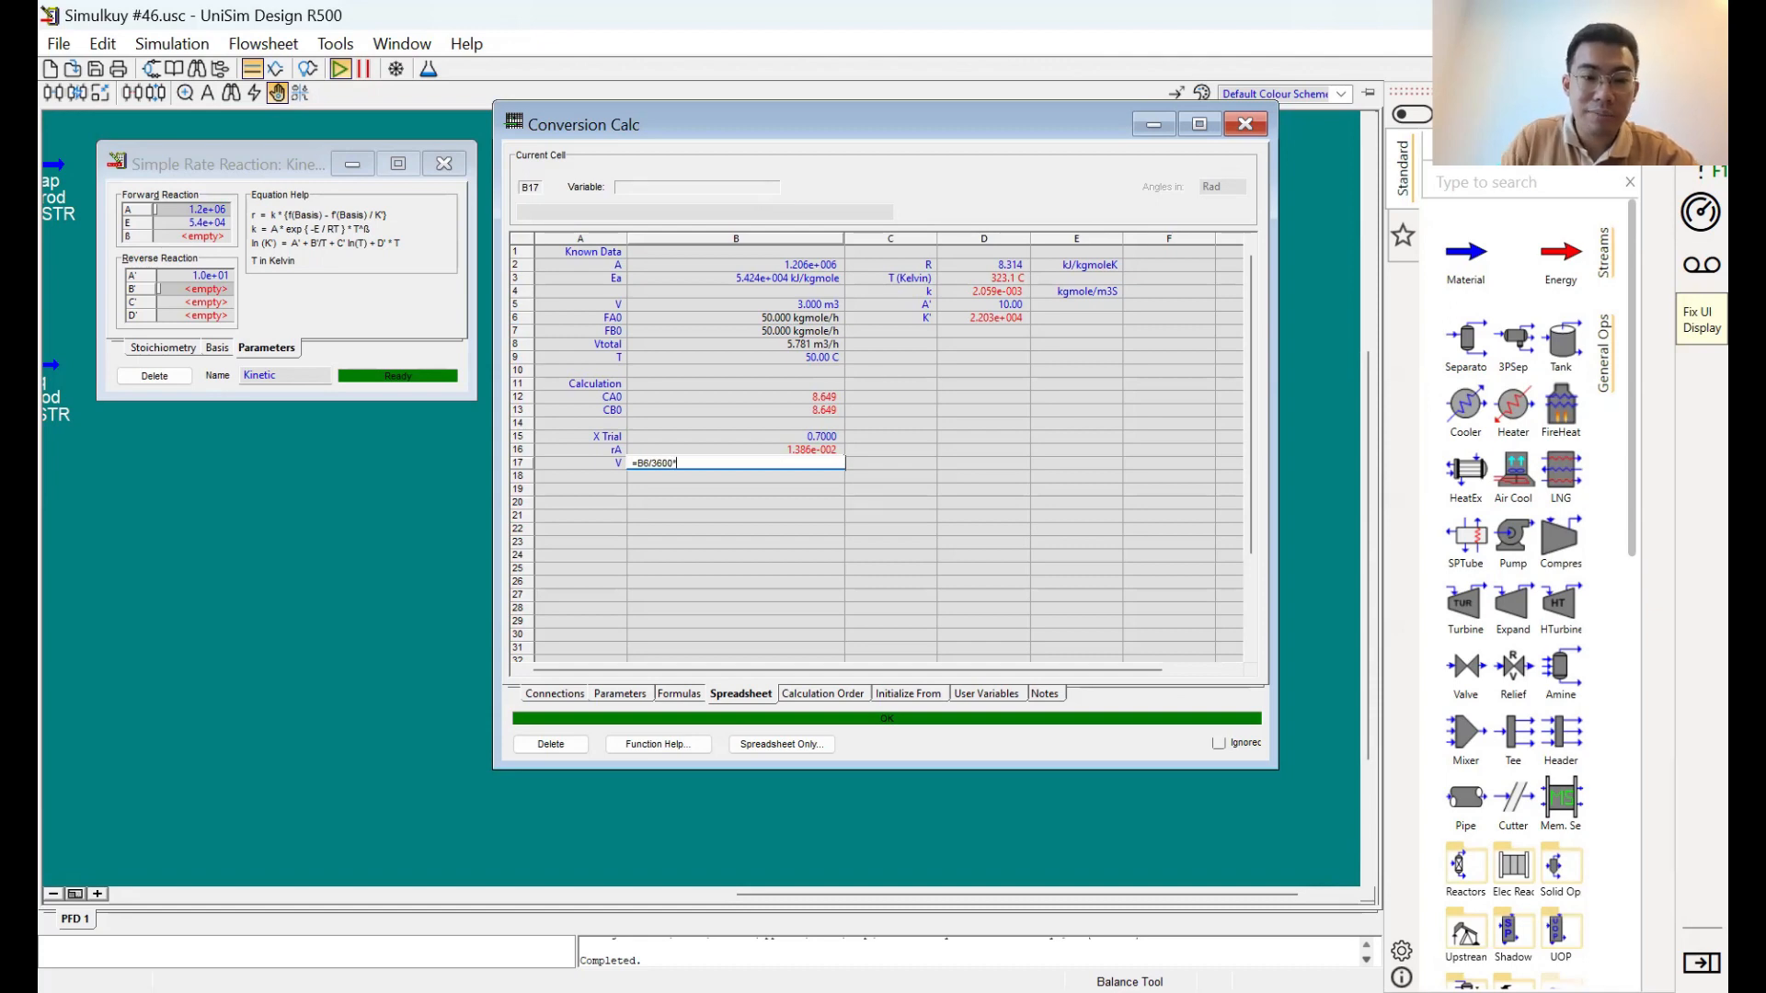
{"action": "type", "text": "*"}
{"action": "left_click", "coordinate": [790, 436]}
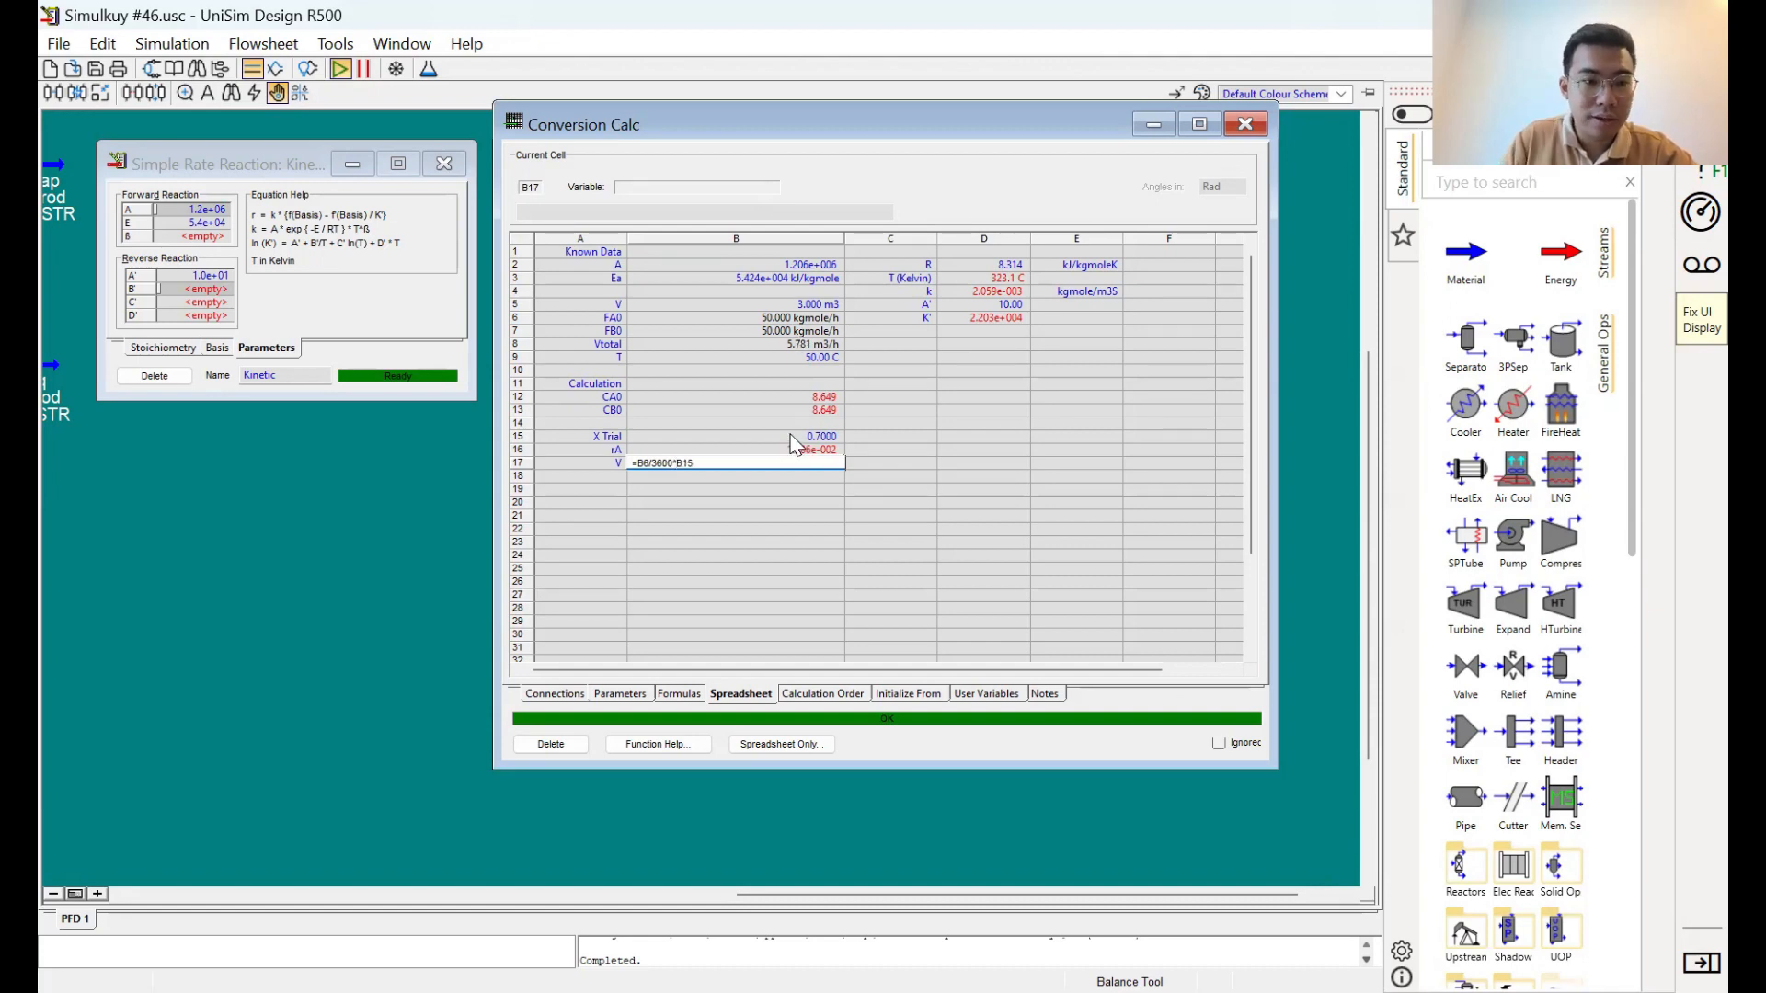
{"action": "type", "text": "/"}
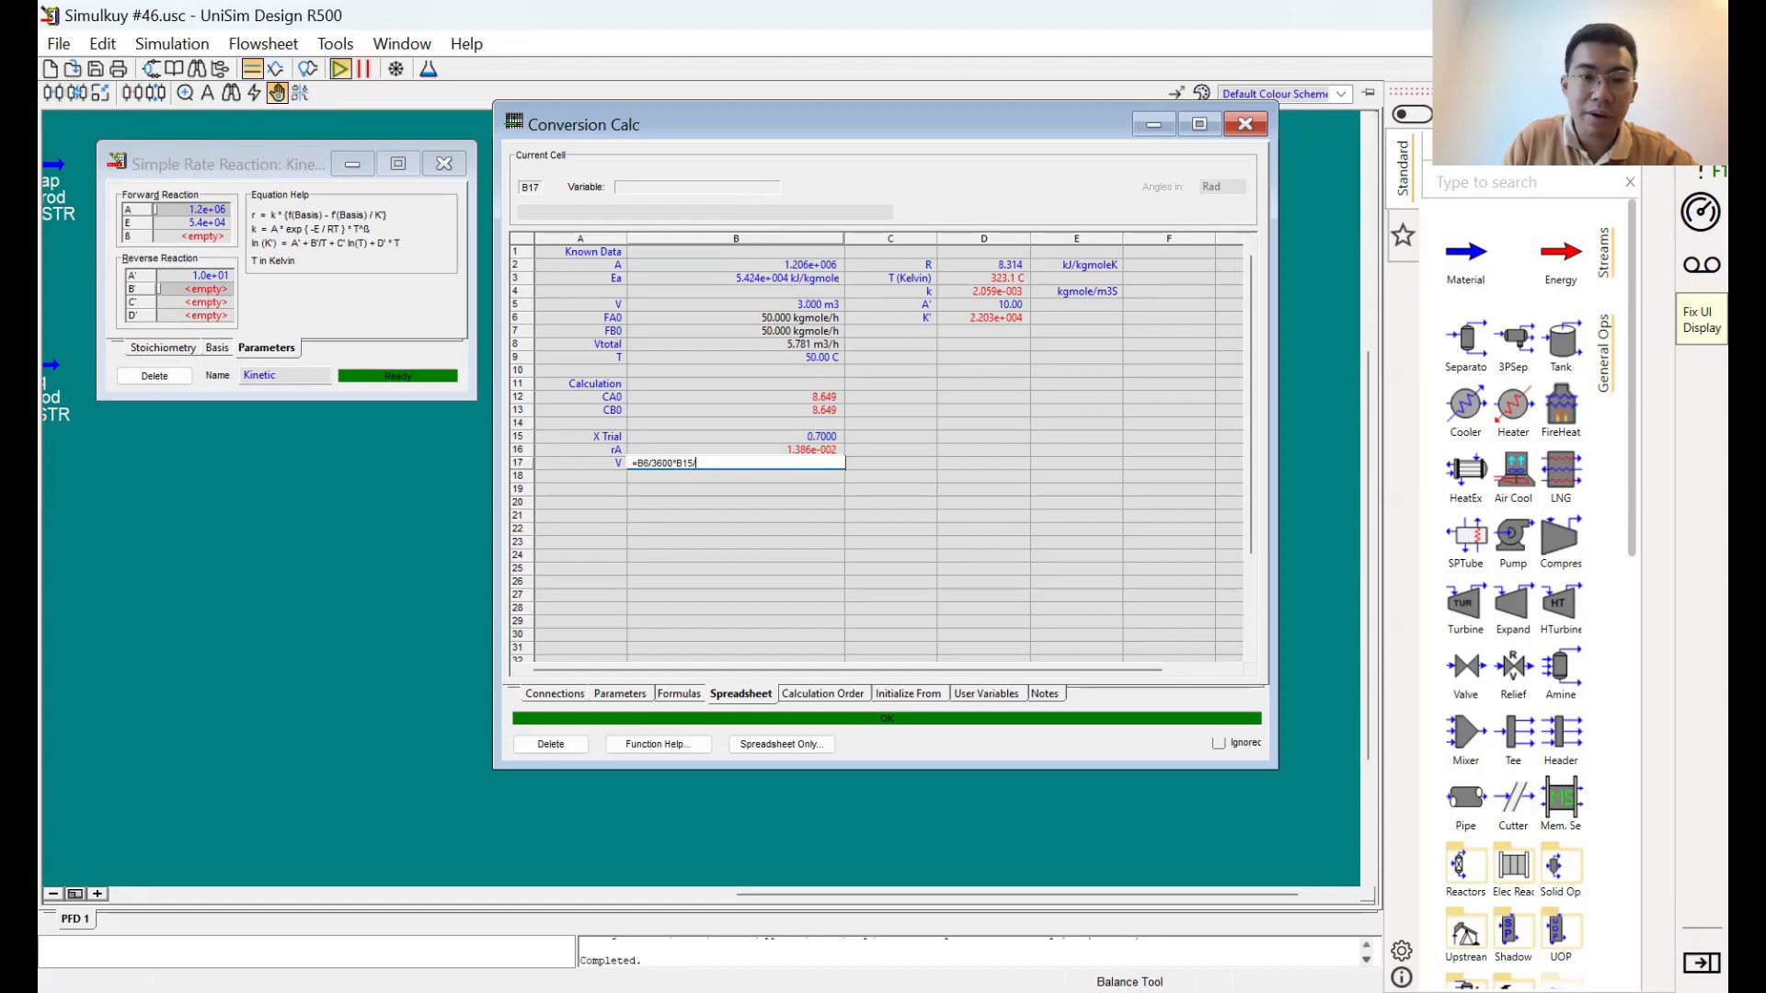
{"action": "left_click", "coordinate": [827, 451]}
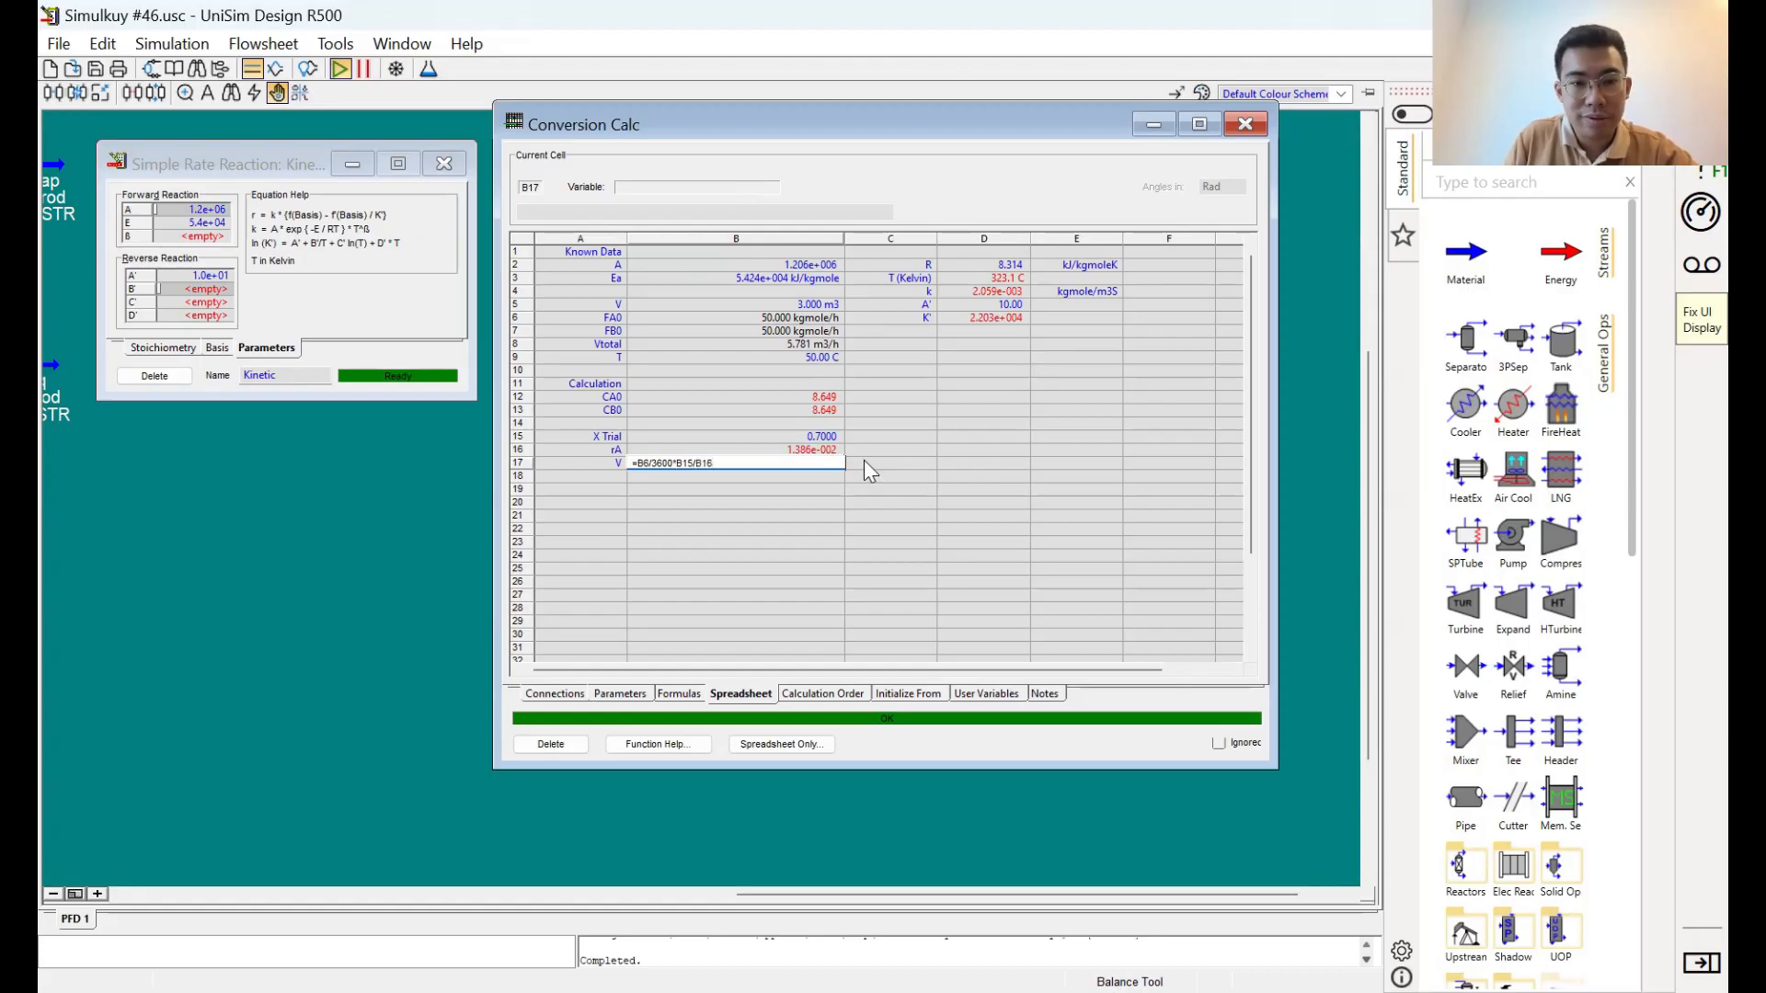
{"action": "key", "text": "Return"}
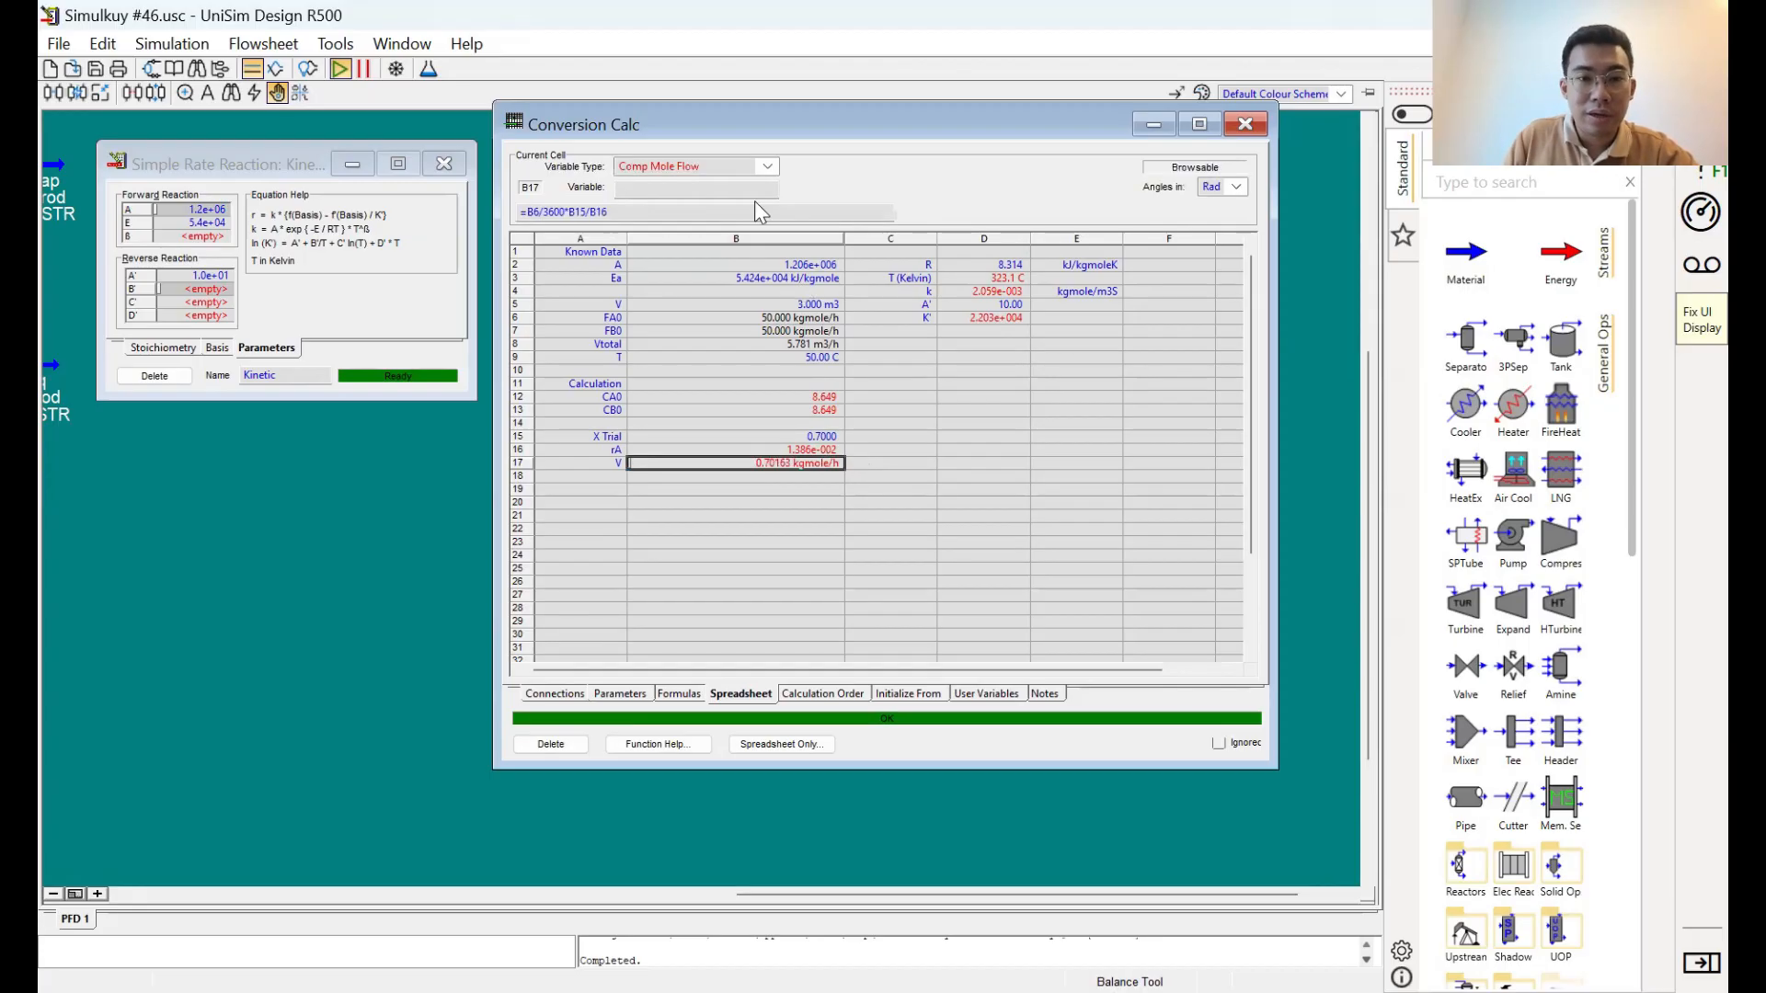
Change the variable type of B17 to Volume, and move the Conversion Calc window aside to uncover the flowsheet behind it
{"action": "left_click", "coordinate": [762, 171]}
{"action": "type", "text": "vol"}
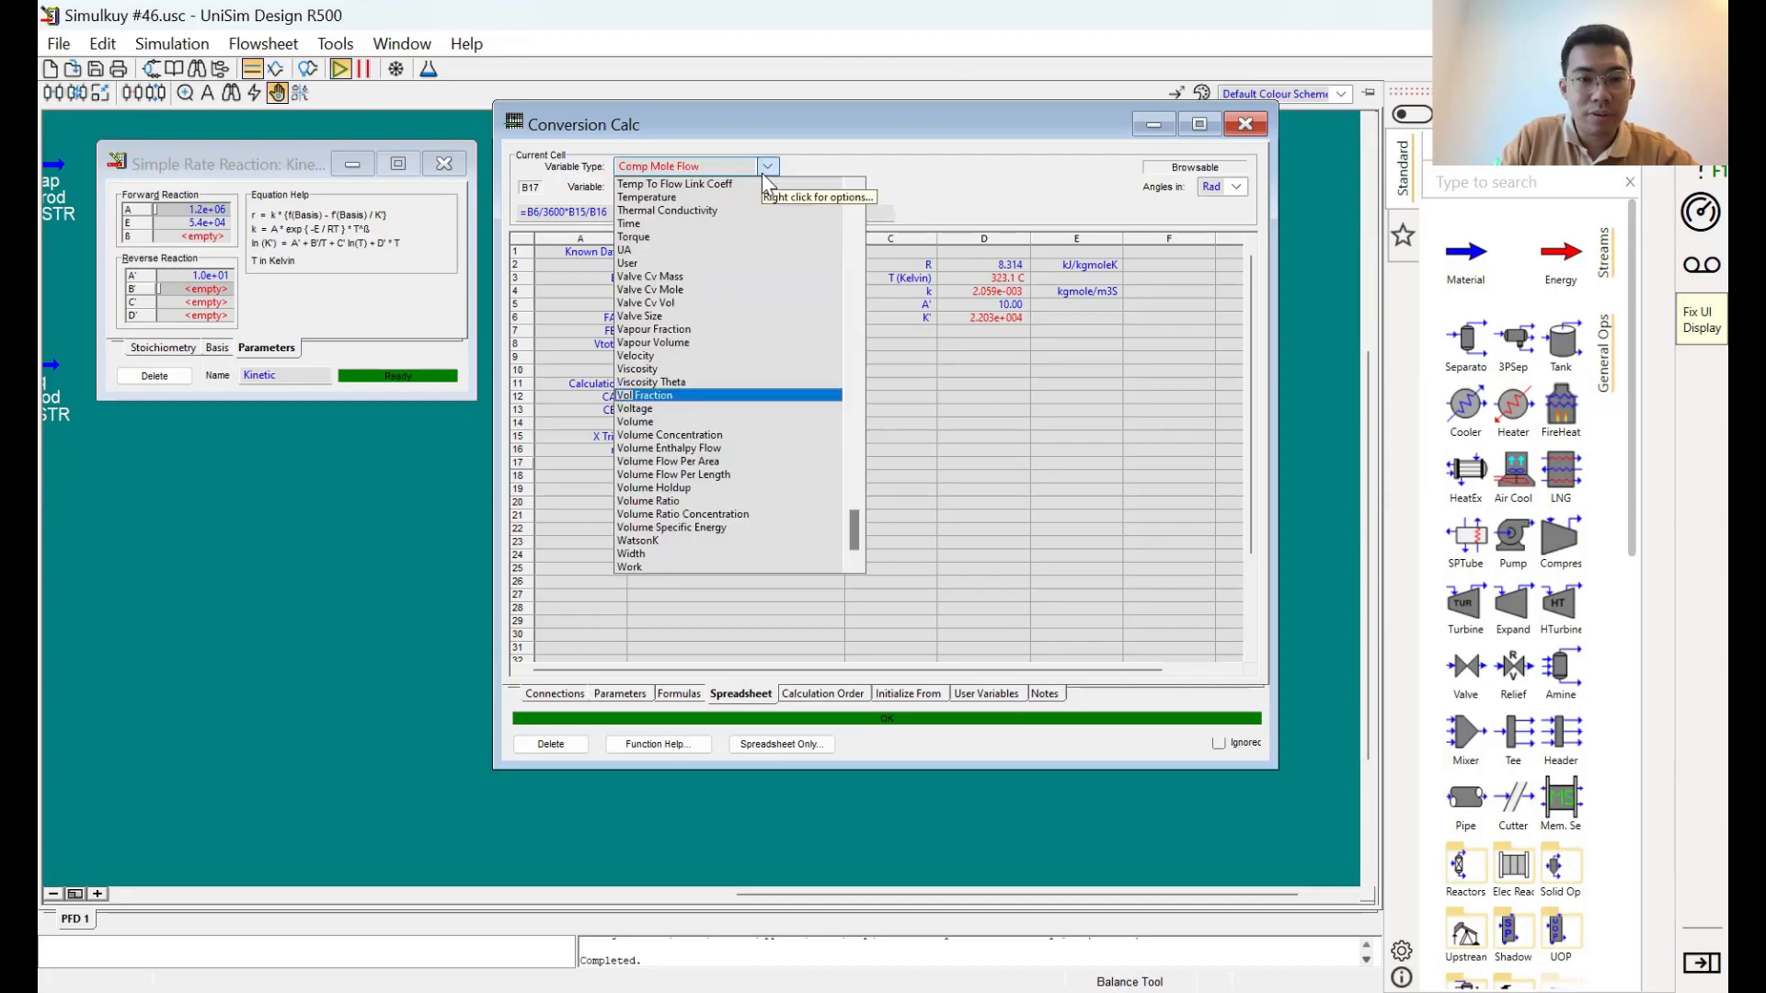
{"action": "type", "text": "ume"}
{"action": "key", "text": "Return"}
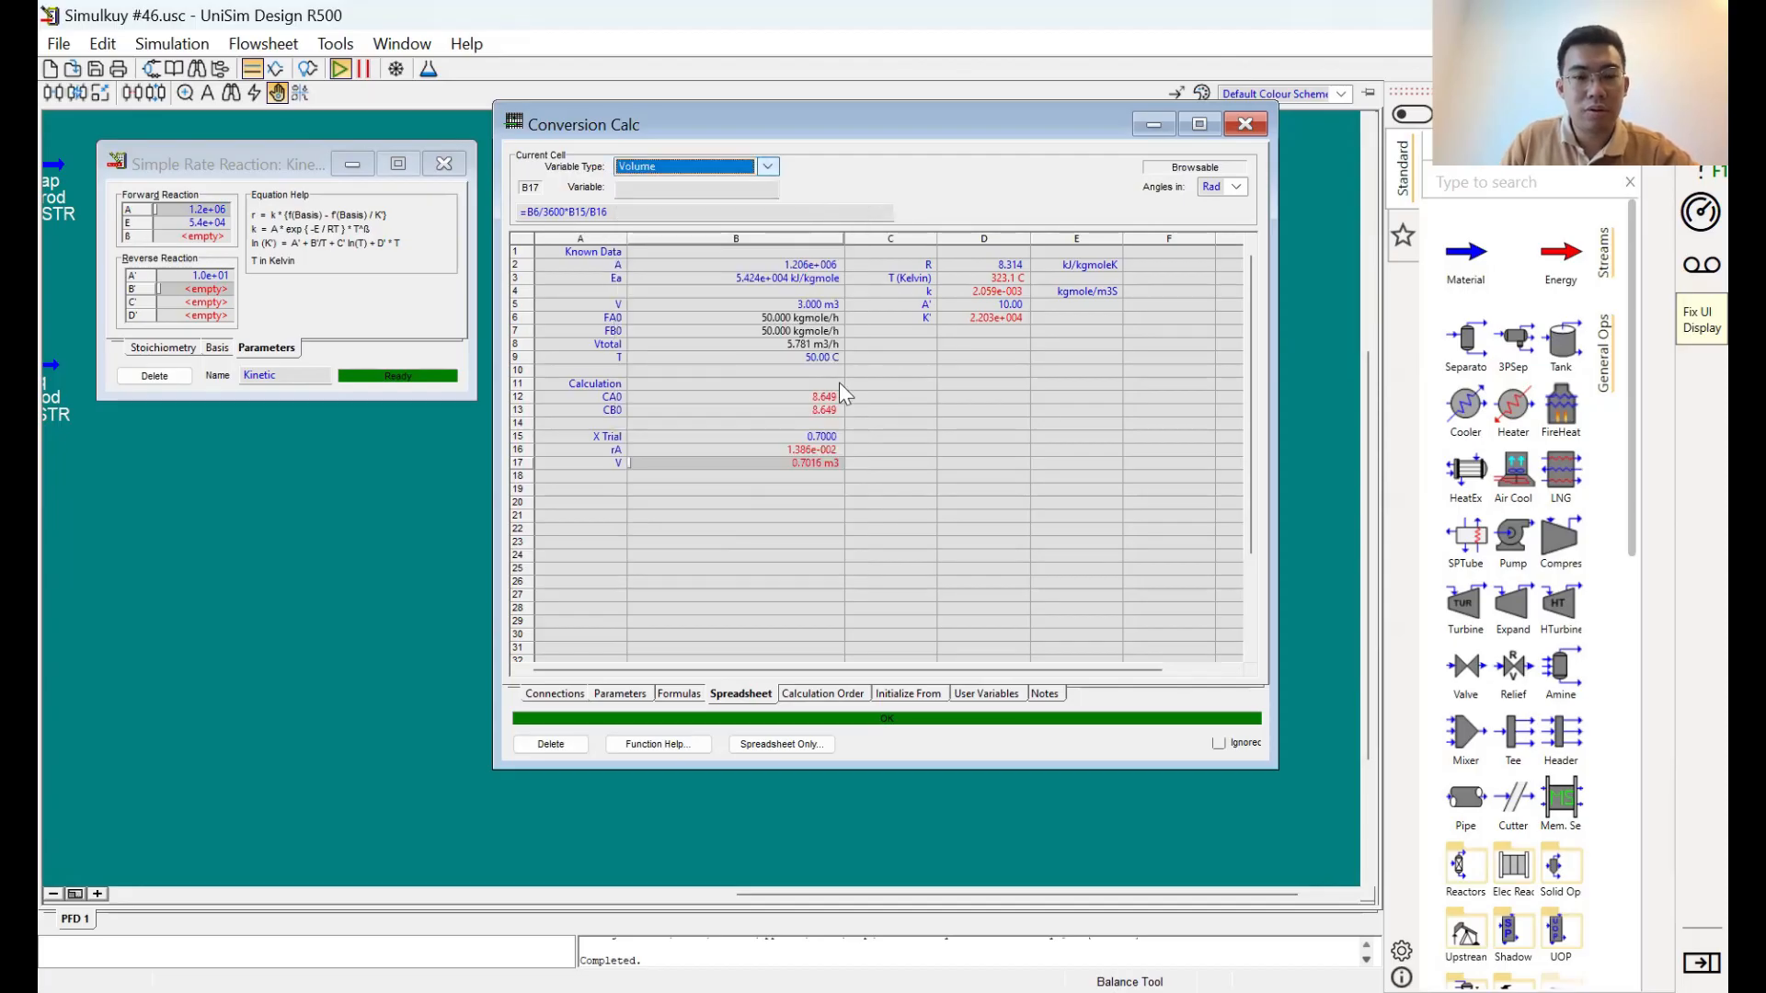
{"action": "left_click", "coordinate": [807, 462]}
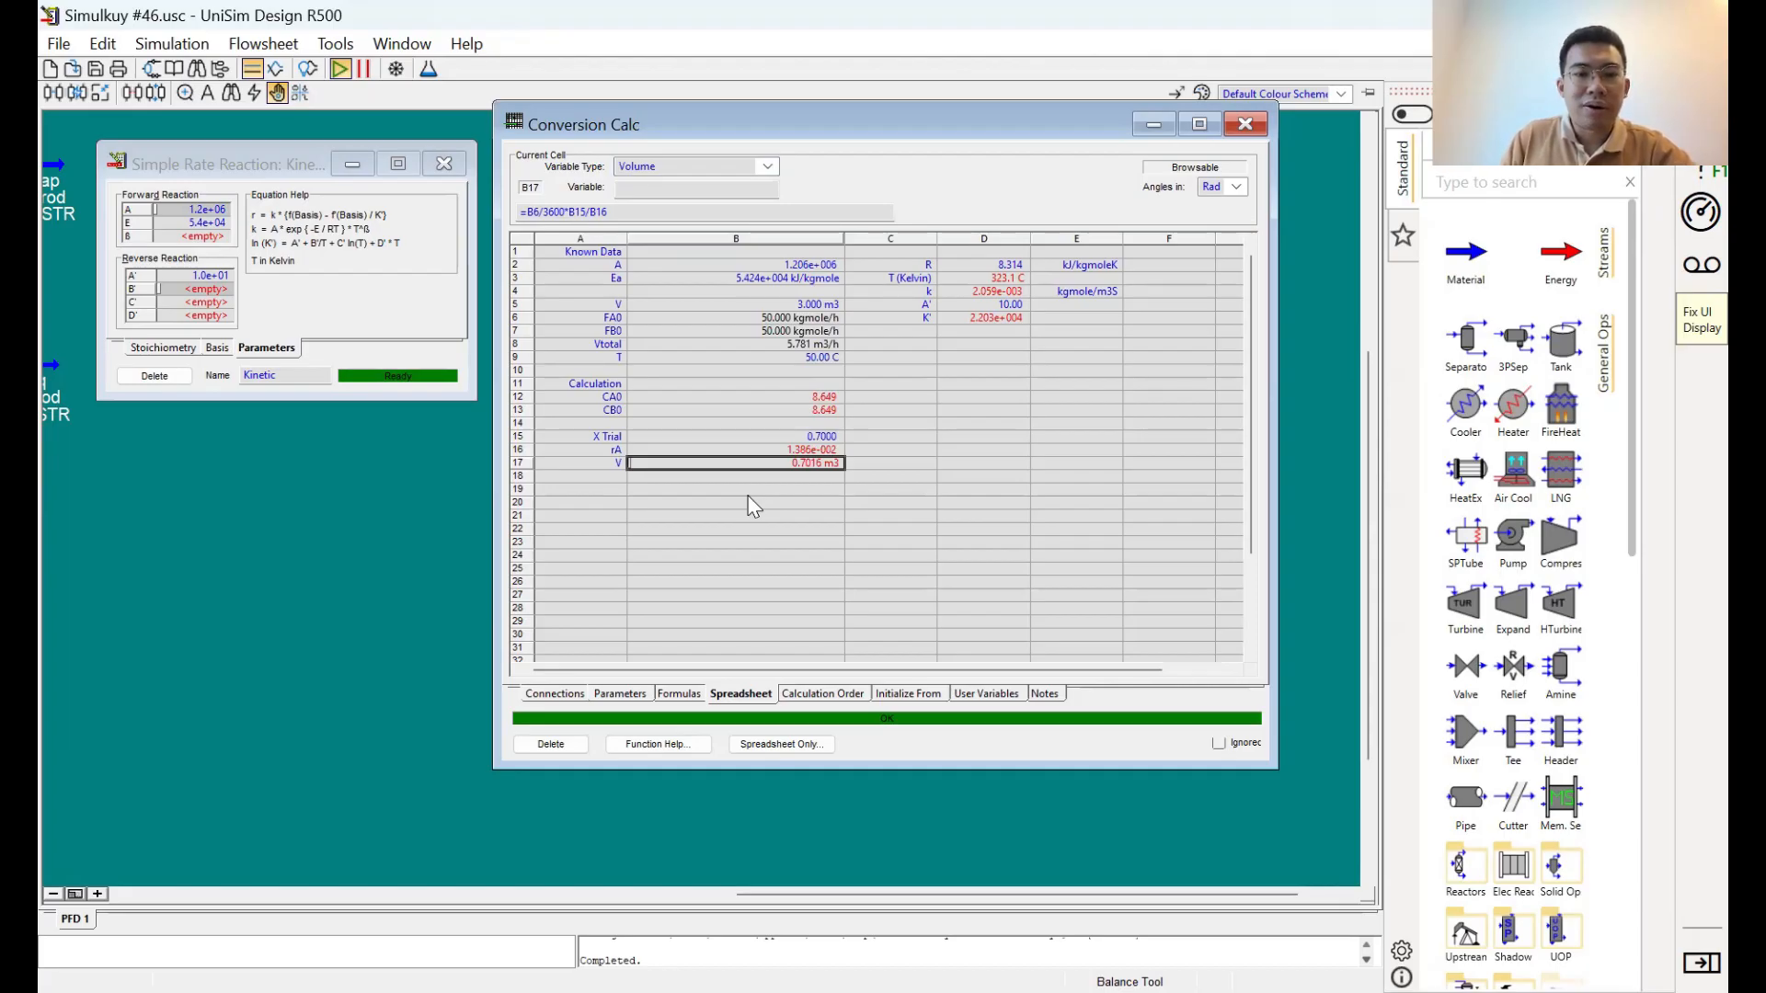
{"action": "left_click_drag", "start_coordinate": [688, 134], "coordinate": [933, 132]}
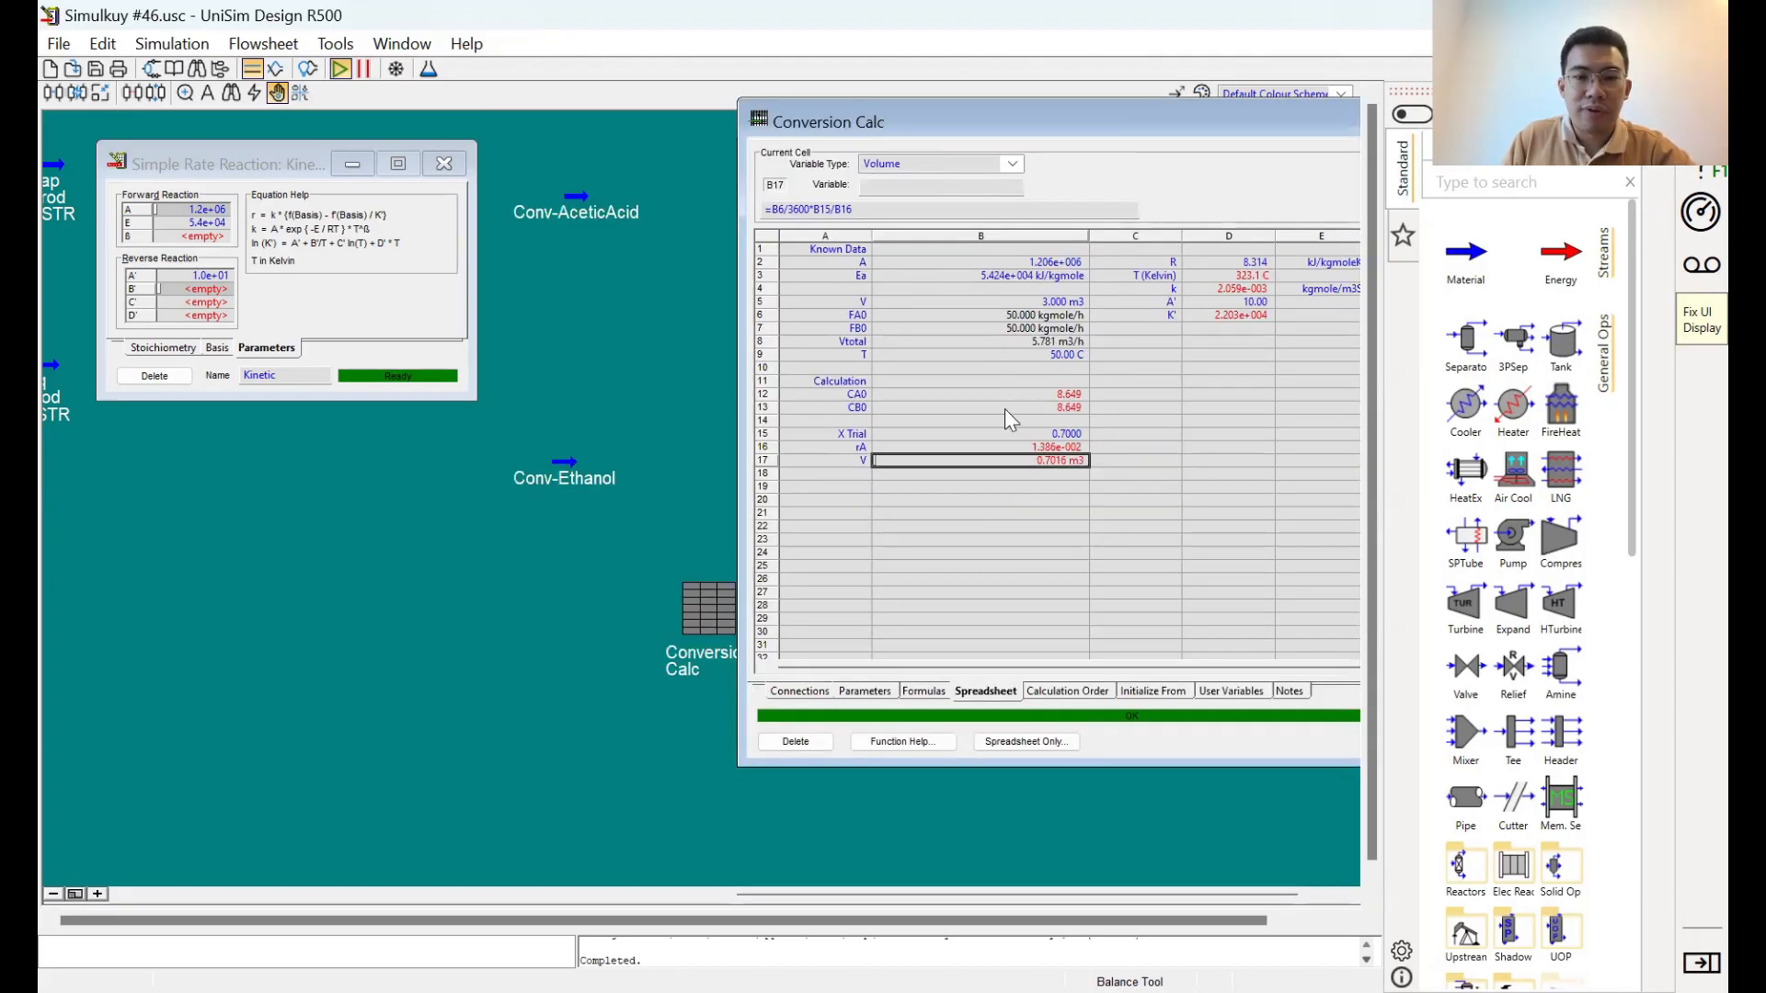
Compare the calculated V in B17 with the reactor volume in the sizing data of CSTR-100
{"action": "left_click", "coordinate": [1020, 434]}
{"action": "left_click", "coordinate": [1041, 463]}
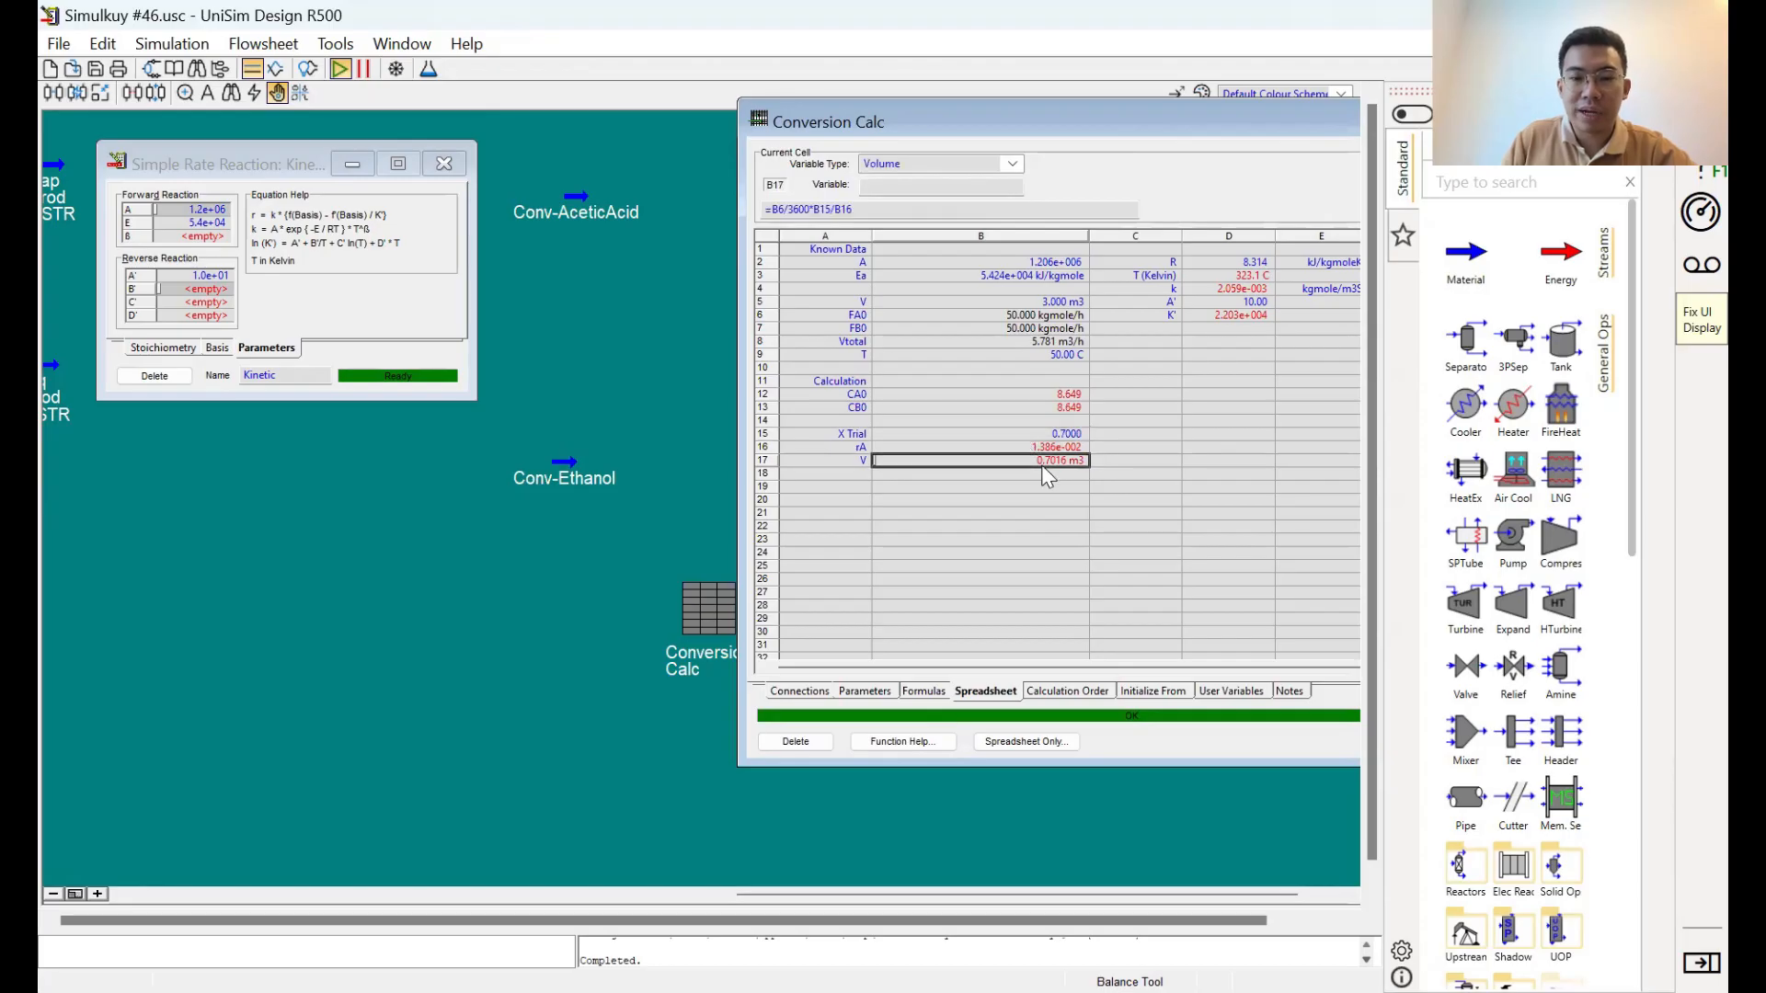
{"action": "left_click", "coordinate": [439, 173]}
{"action": "left_click_drag", "start_coordinate": [412, 249], "coordinate": [837, 240]}
{"action": "left_click_drag", "start_coordinate": [548, 251], "coordinate": [692, 246]}
{"action": "scroll", "coordinate": [691, 245], "scroll_direction": "down", "scroll_amount": 1}
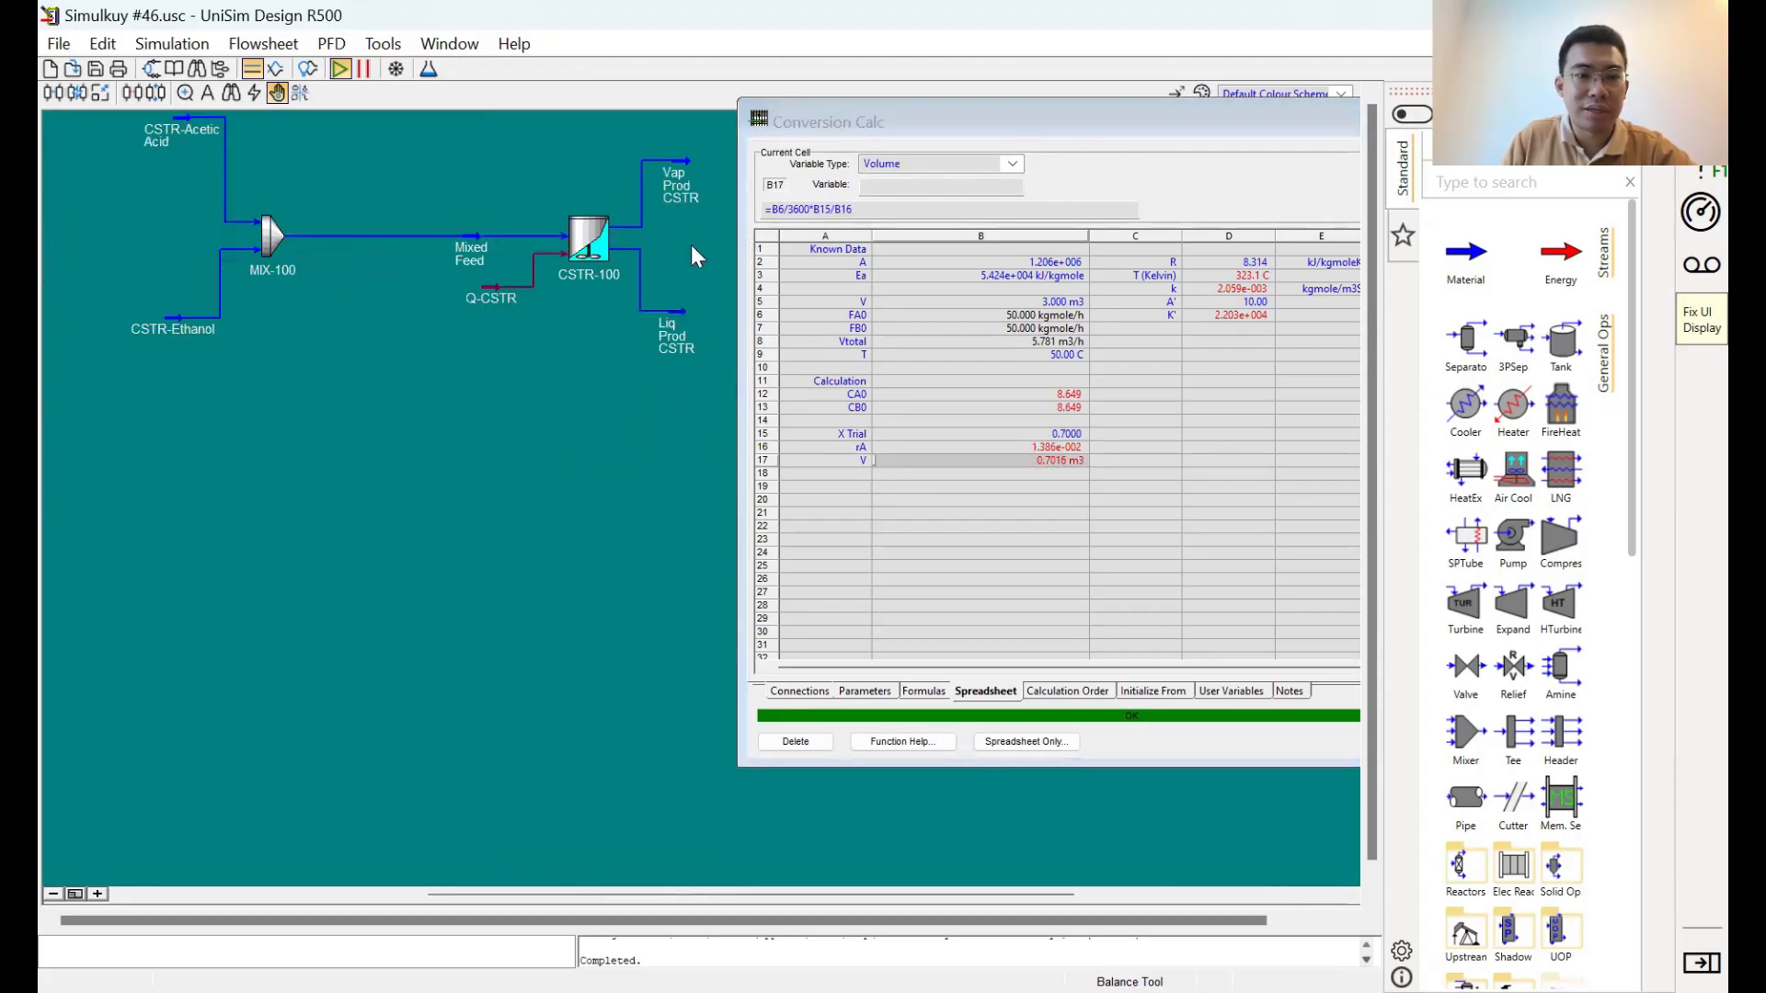
{"action": "double_click", "coordinate": [599, 246]}
{"action": "left_click_drag", "start_coordinate": [448, 180], "coordinate": [669, 119]}
{"action": "left_click", "coordinate": [477, 397]}
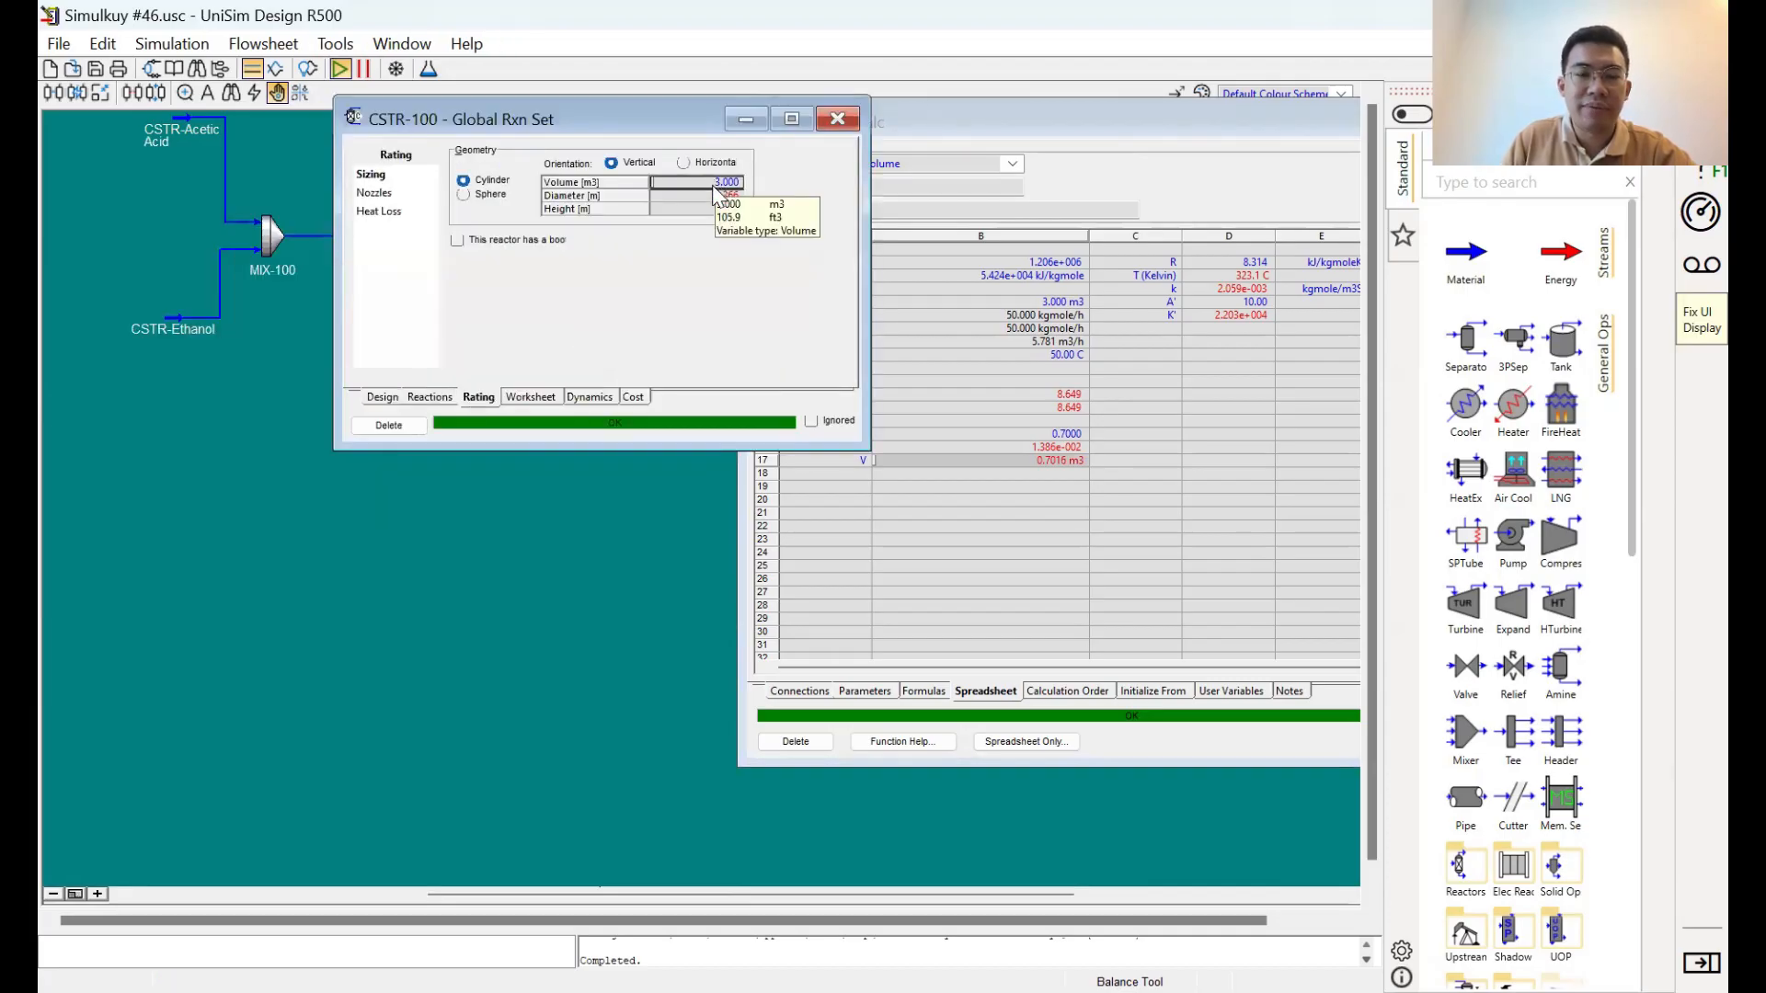
Trial conversion values in B15, starting with 0.75, to bring V in B17 to the reactor volume
{"action": "left_click", "coordinate": [1058, 436]}
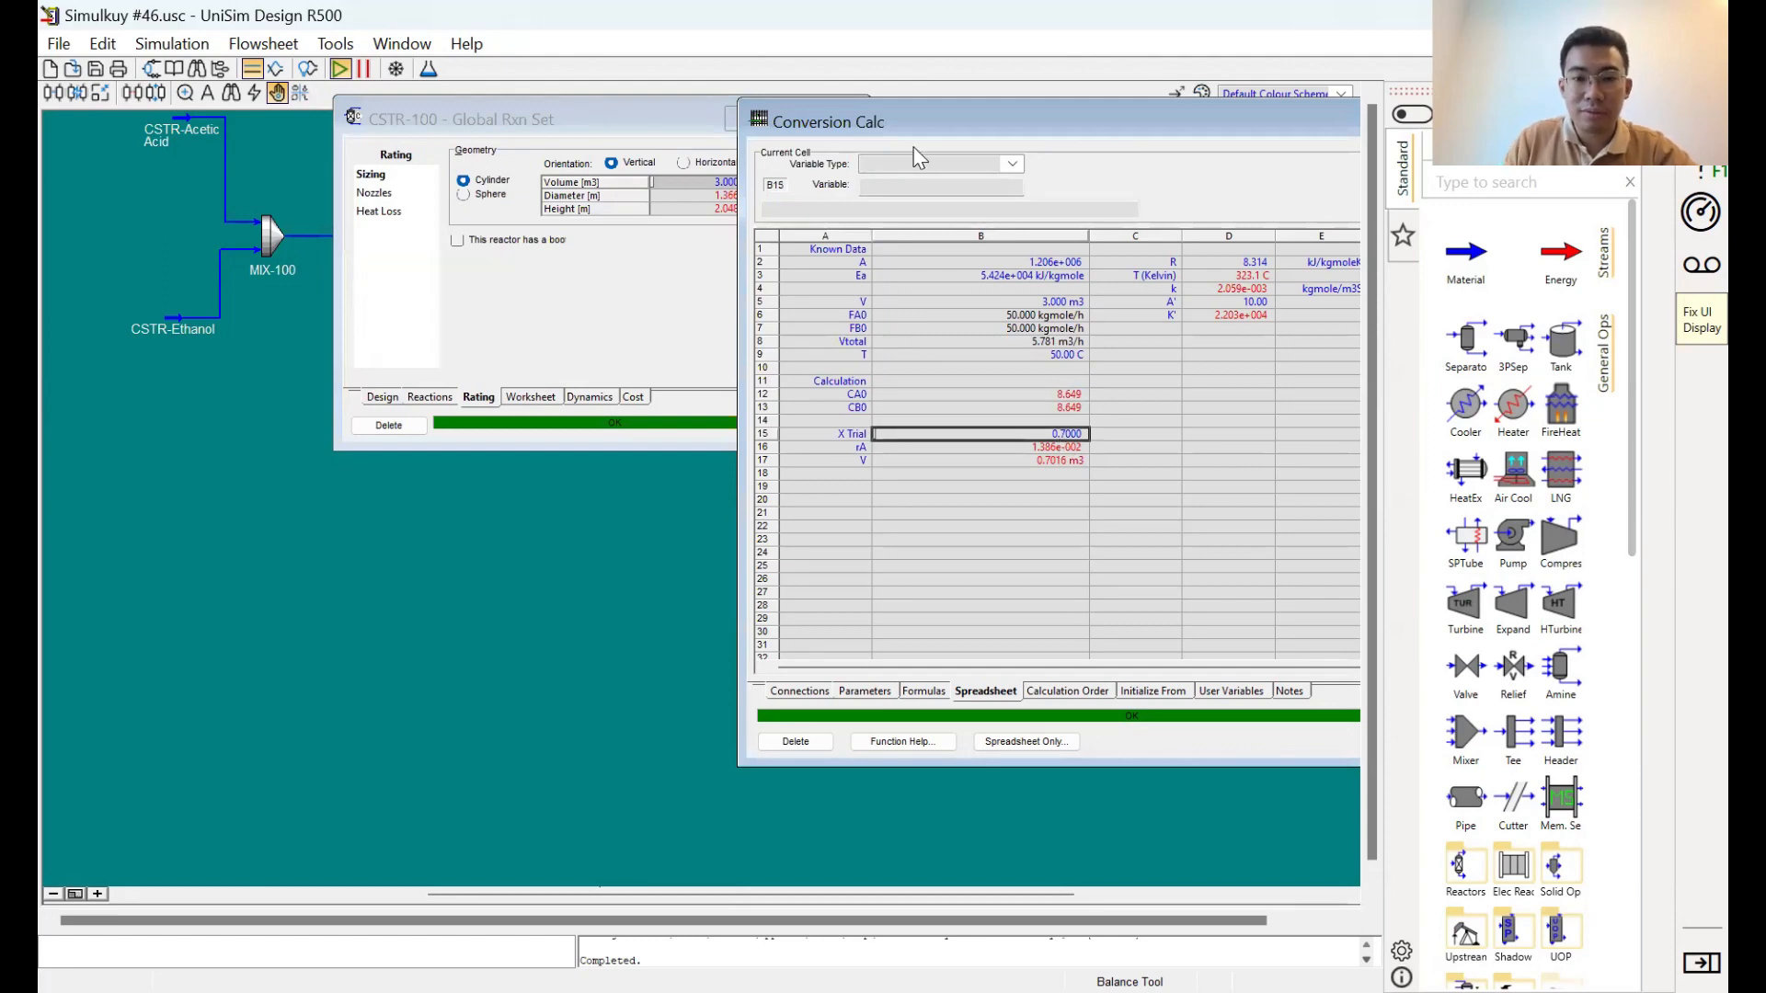
{"action": "type", "text": "0.75"}
{"action": "key", "text": "Return"}
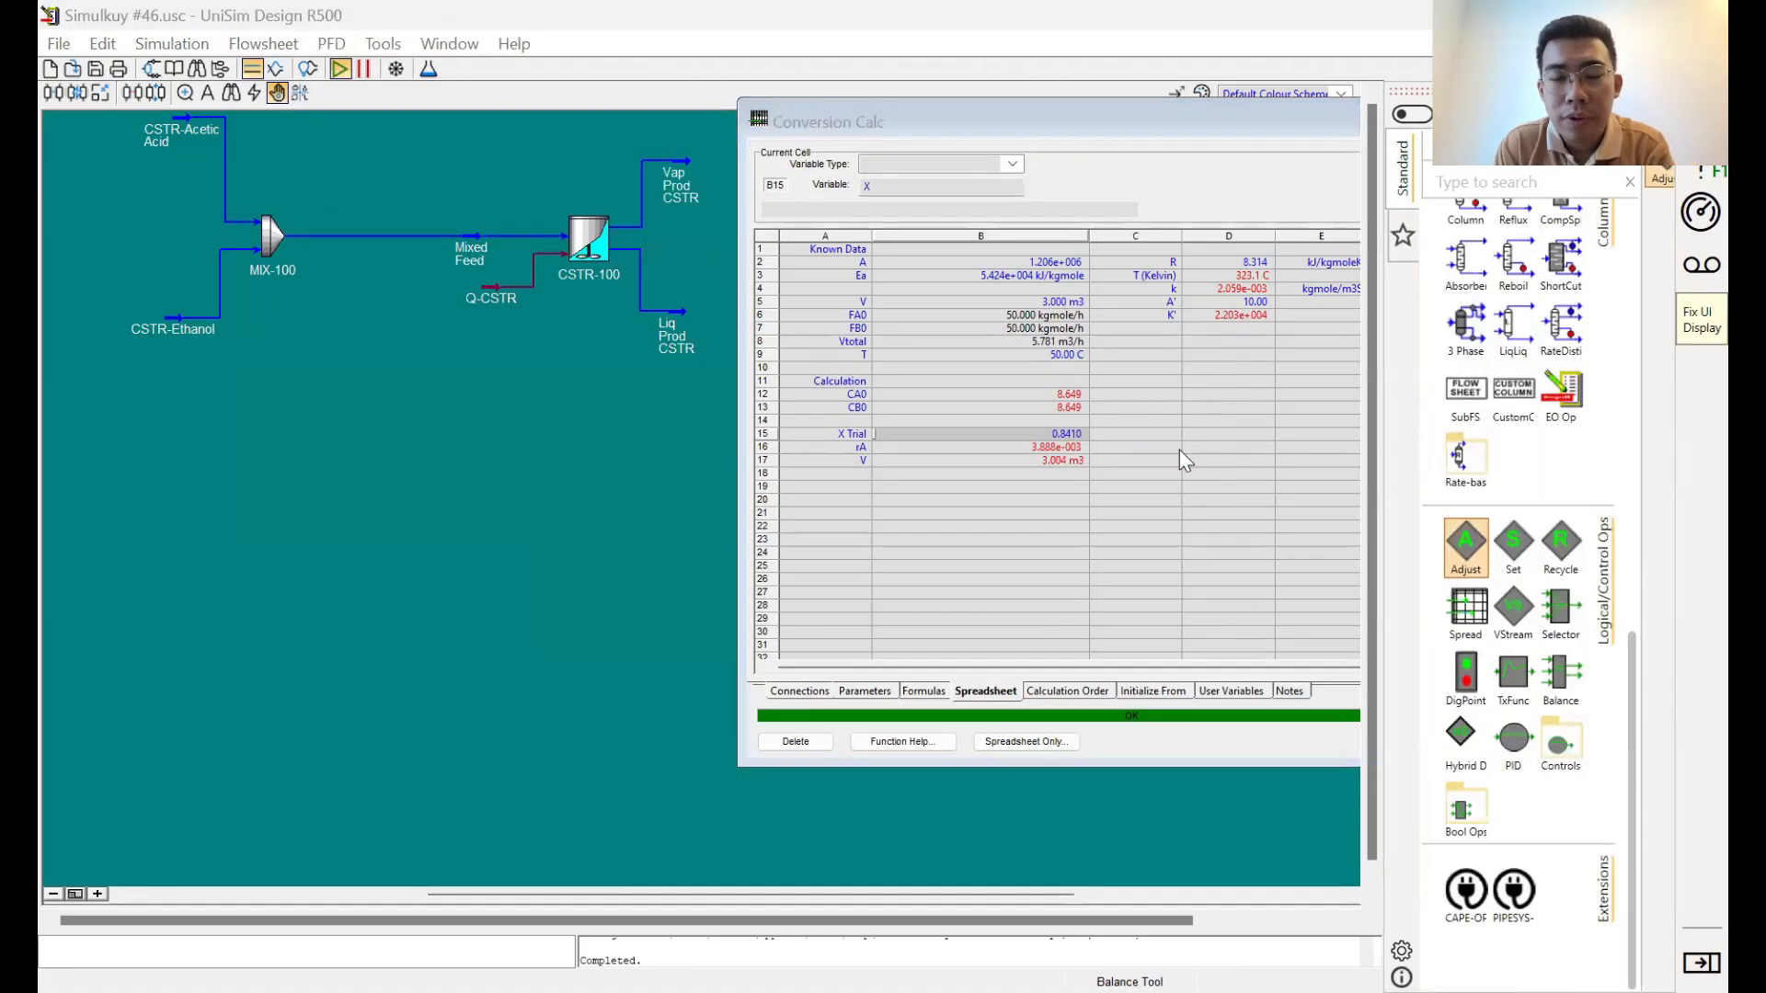
Compare the trial X in B15 and V in B17 with the volume and acetic acid conversion reported for CSTR-100
{"action": "left_click", "coordinate": [1179, 450]}
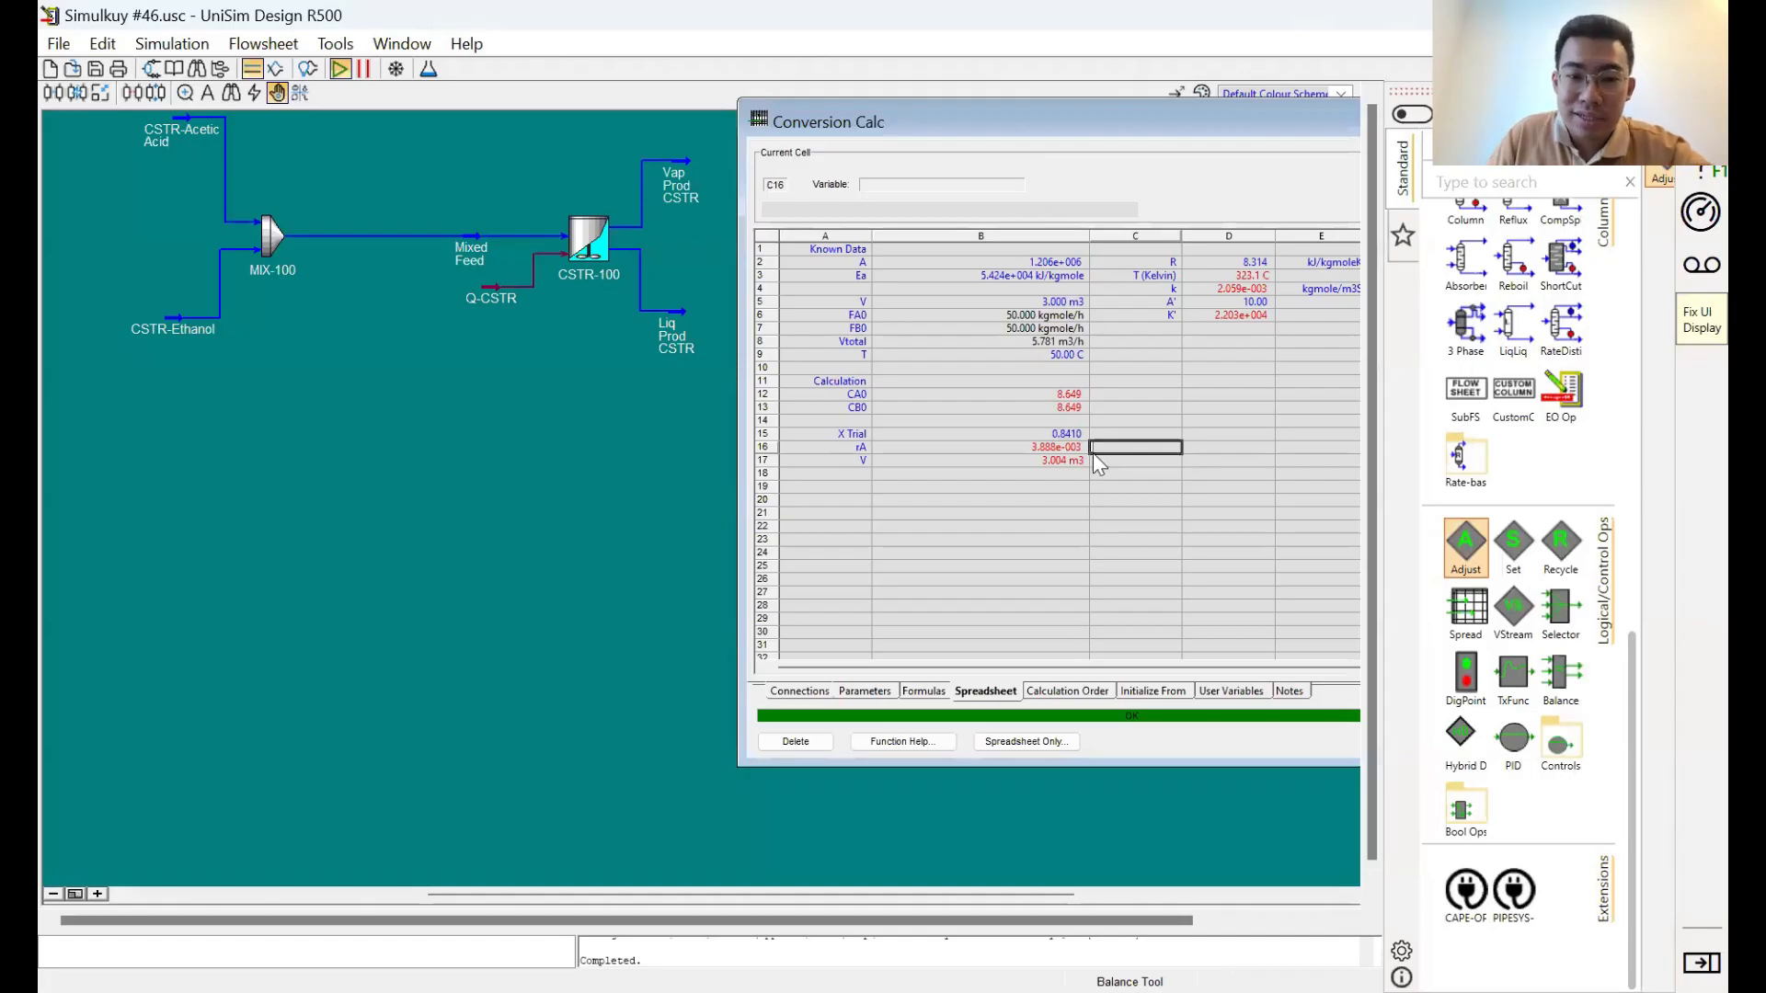
{"action": "left_click", "coordinate": [1067, 438]}
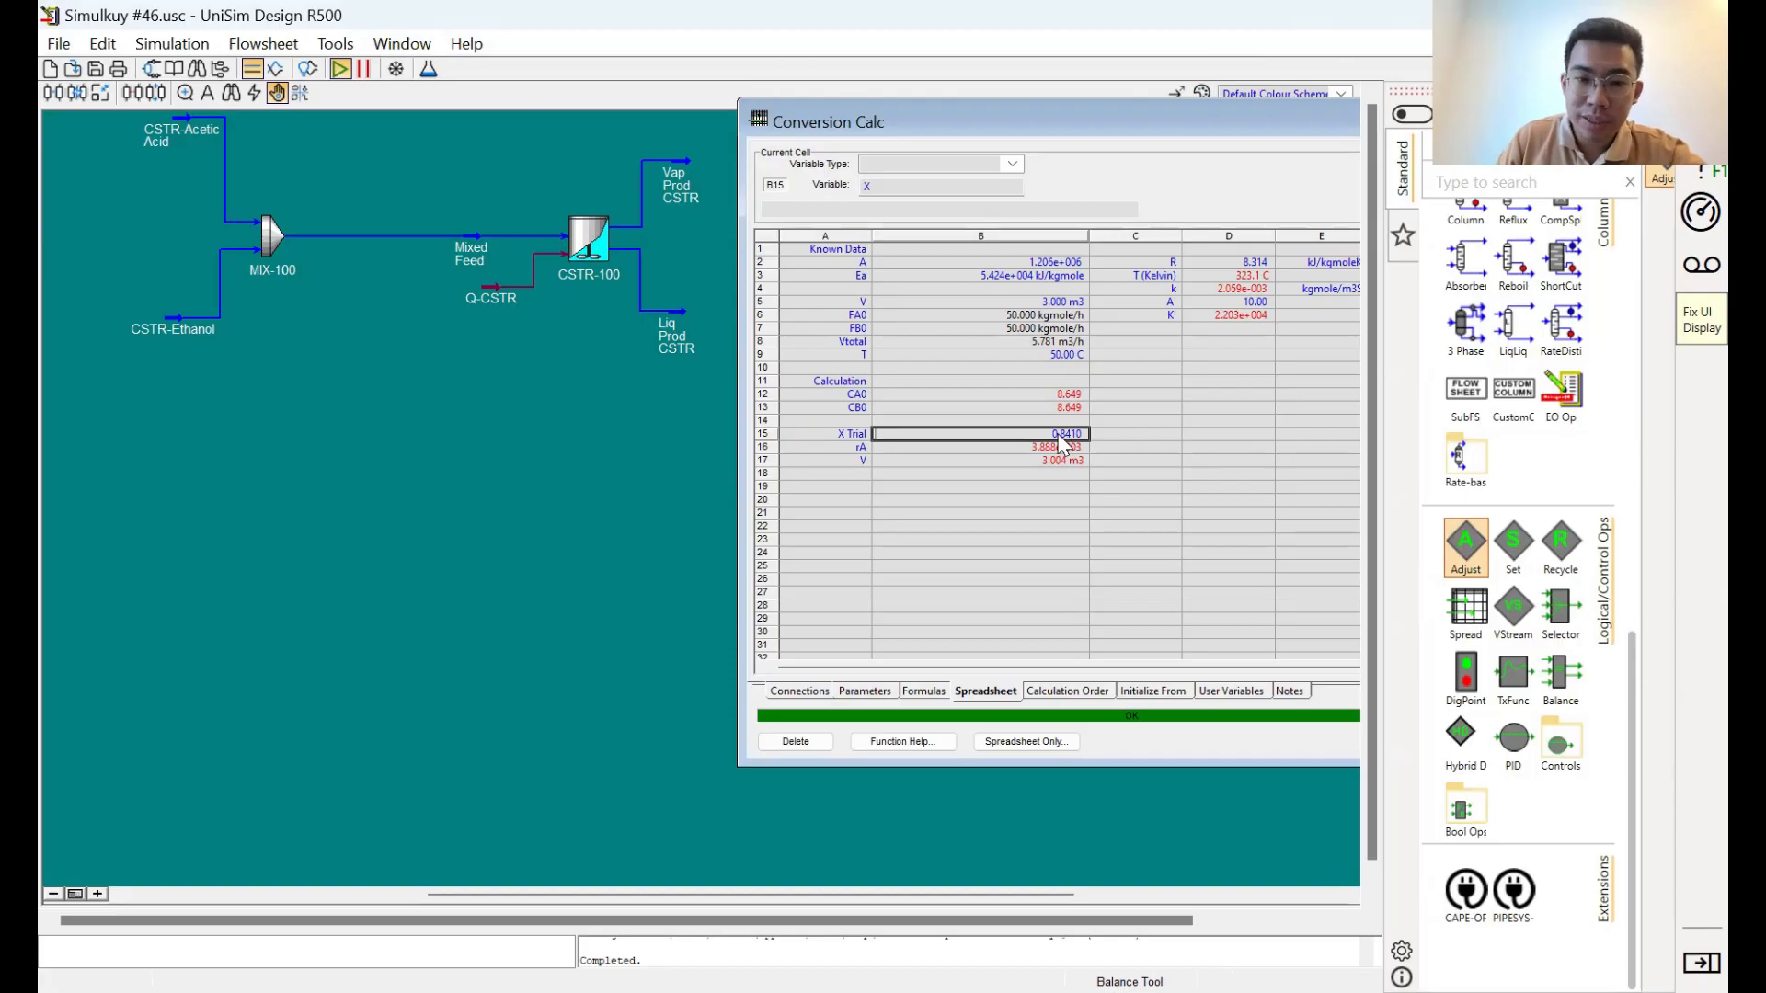
{"action": "left_click", "coordinate": [1045, 460]}
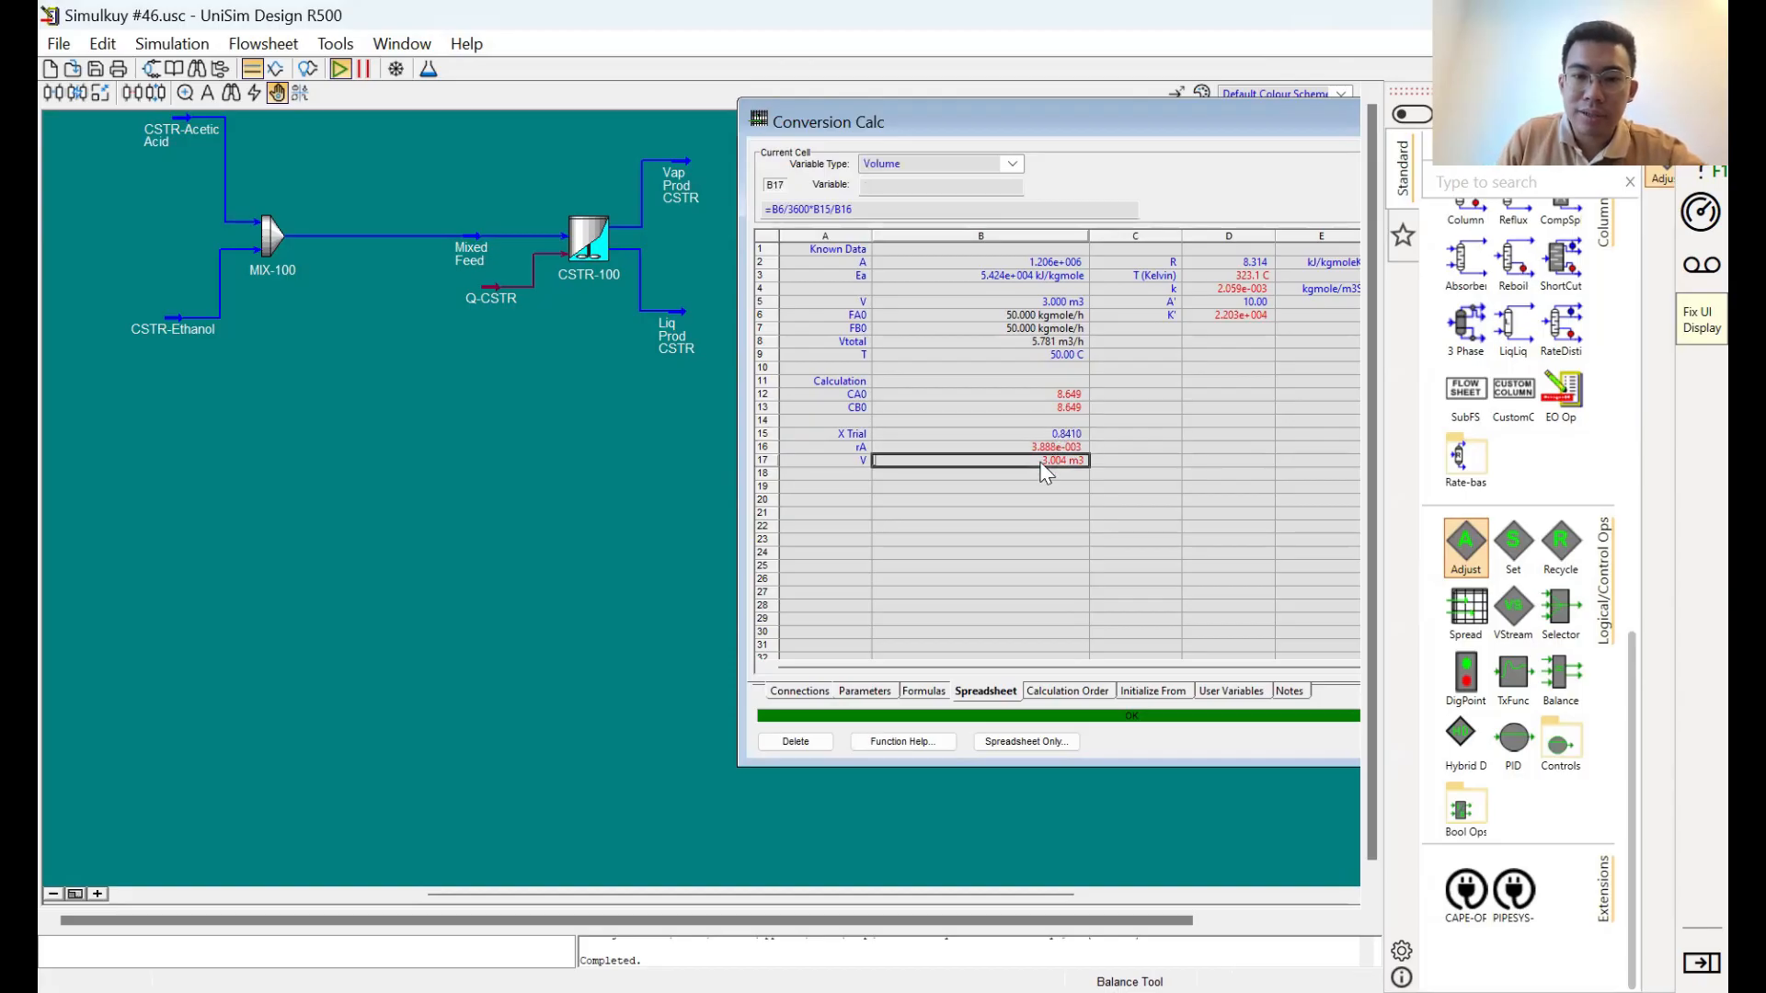
{"action": "double_click", "coordinate": [593, 237]}
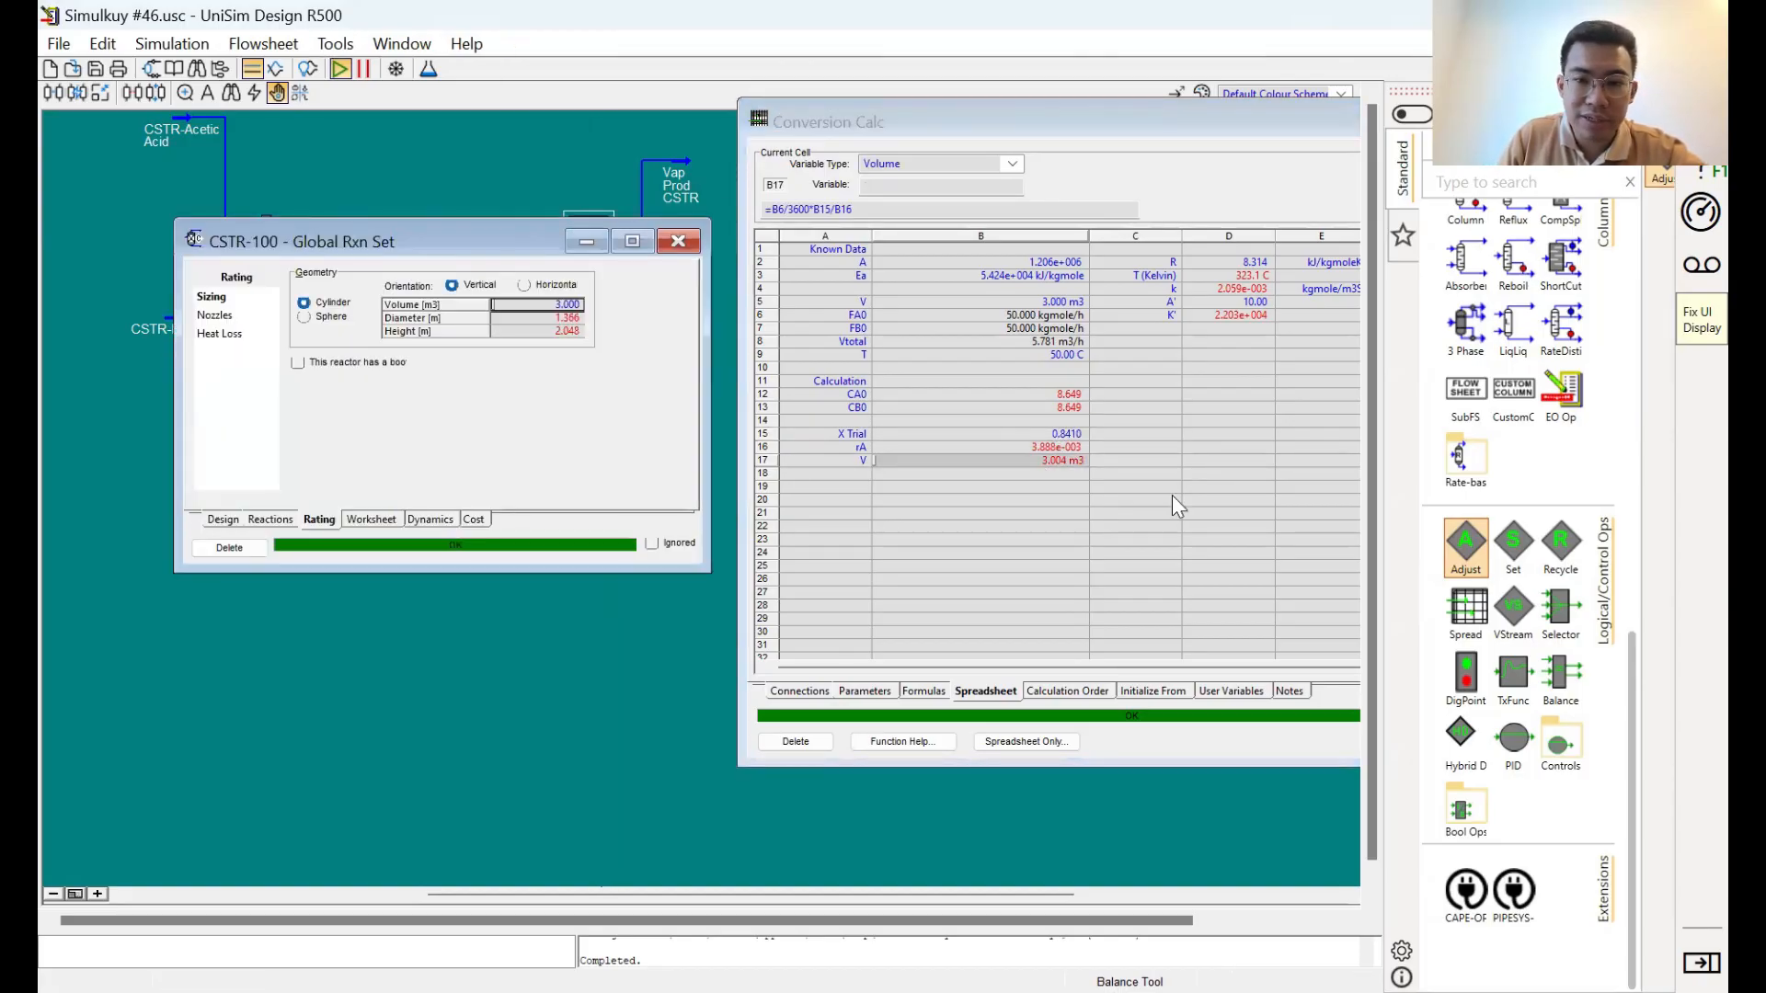
{"action": "left_click", "coordinate": [270, 519]}
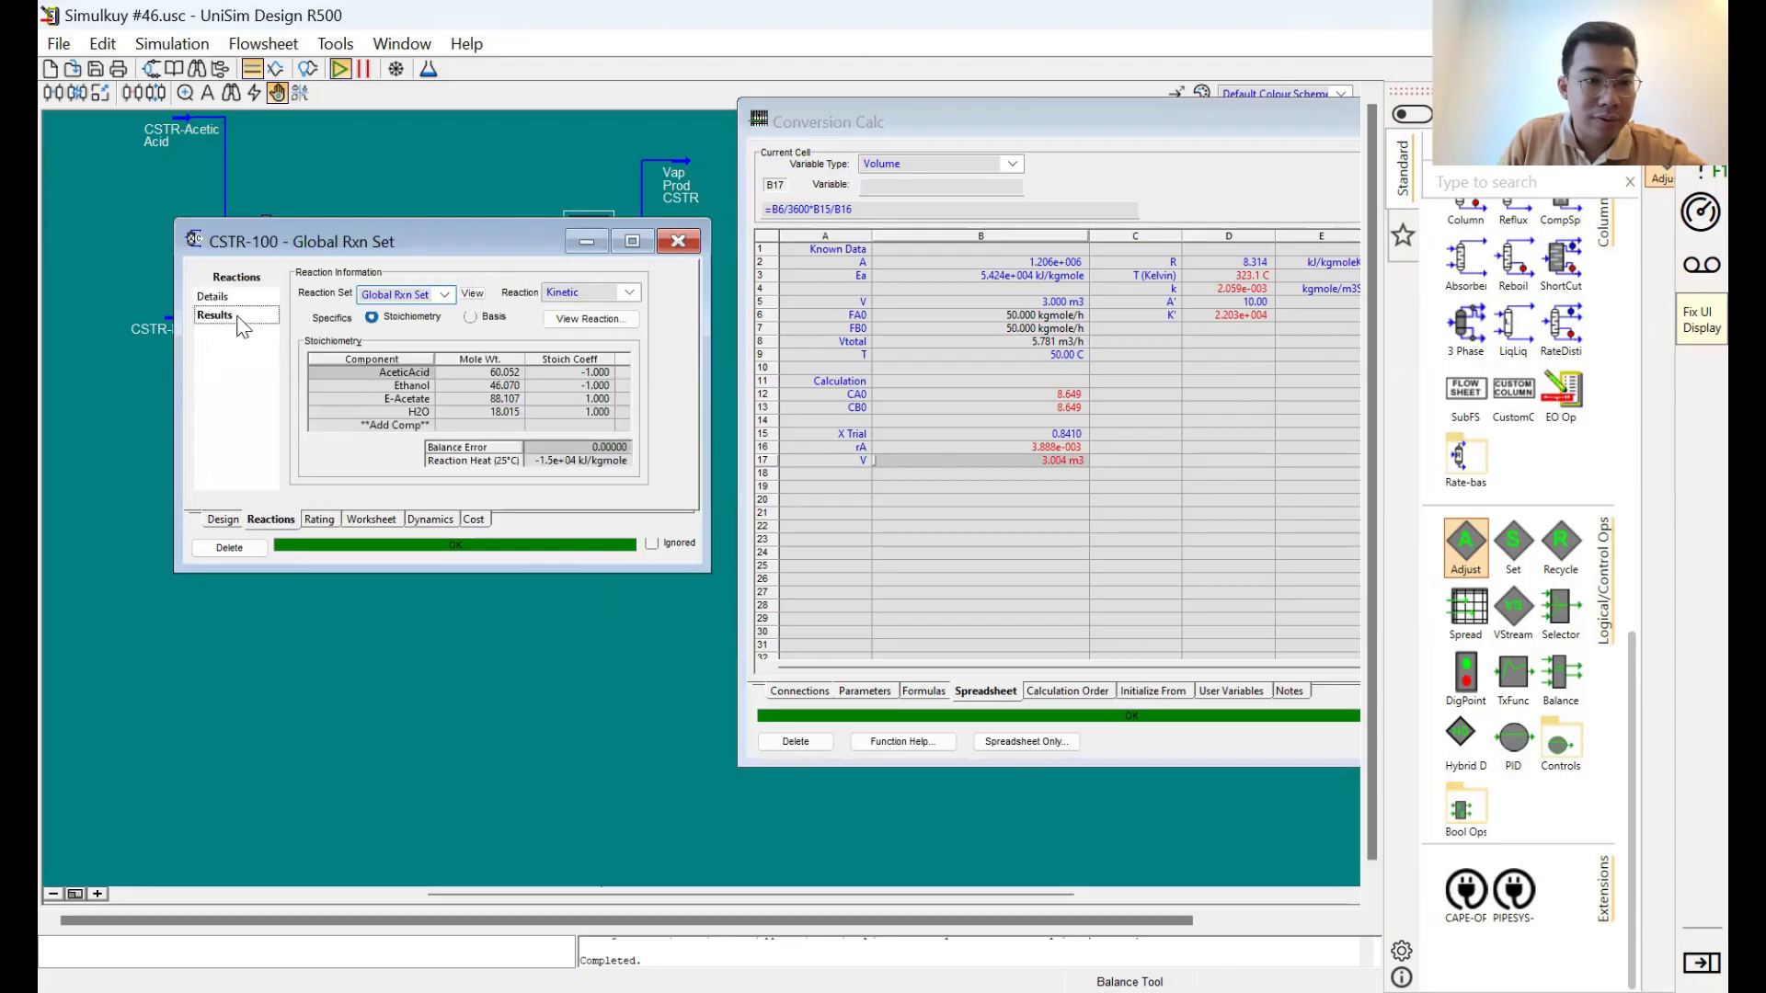
{"action": "left_click", "coordinate": [215, 315]}
{"action": "left_click", "coordinate": [436, 325]}
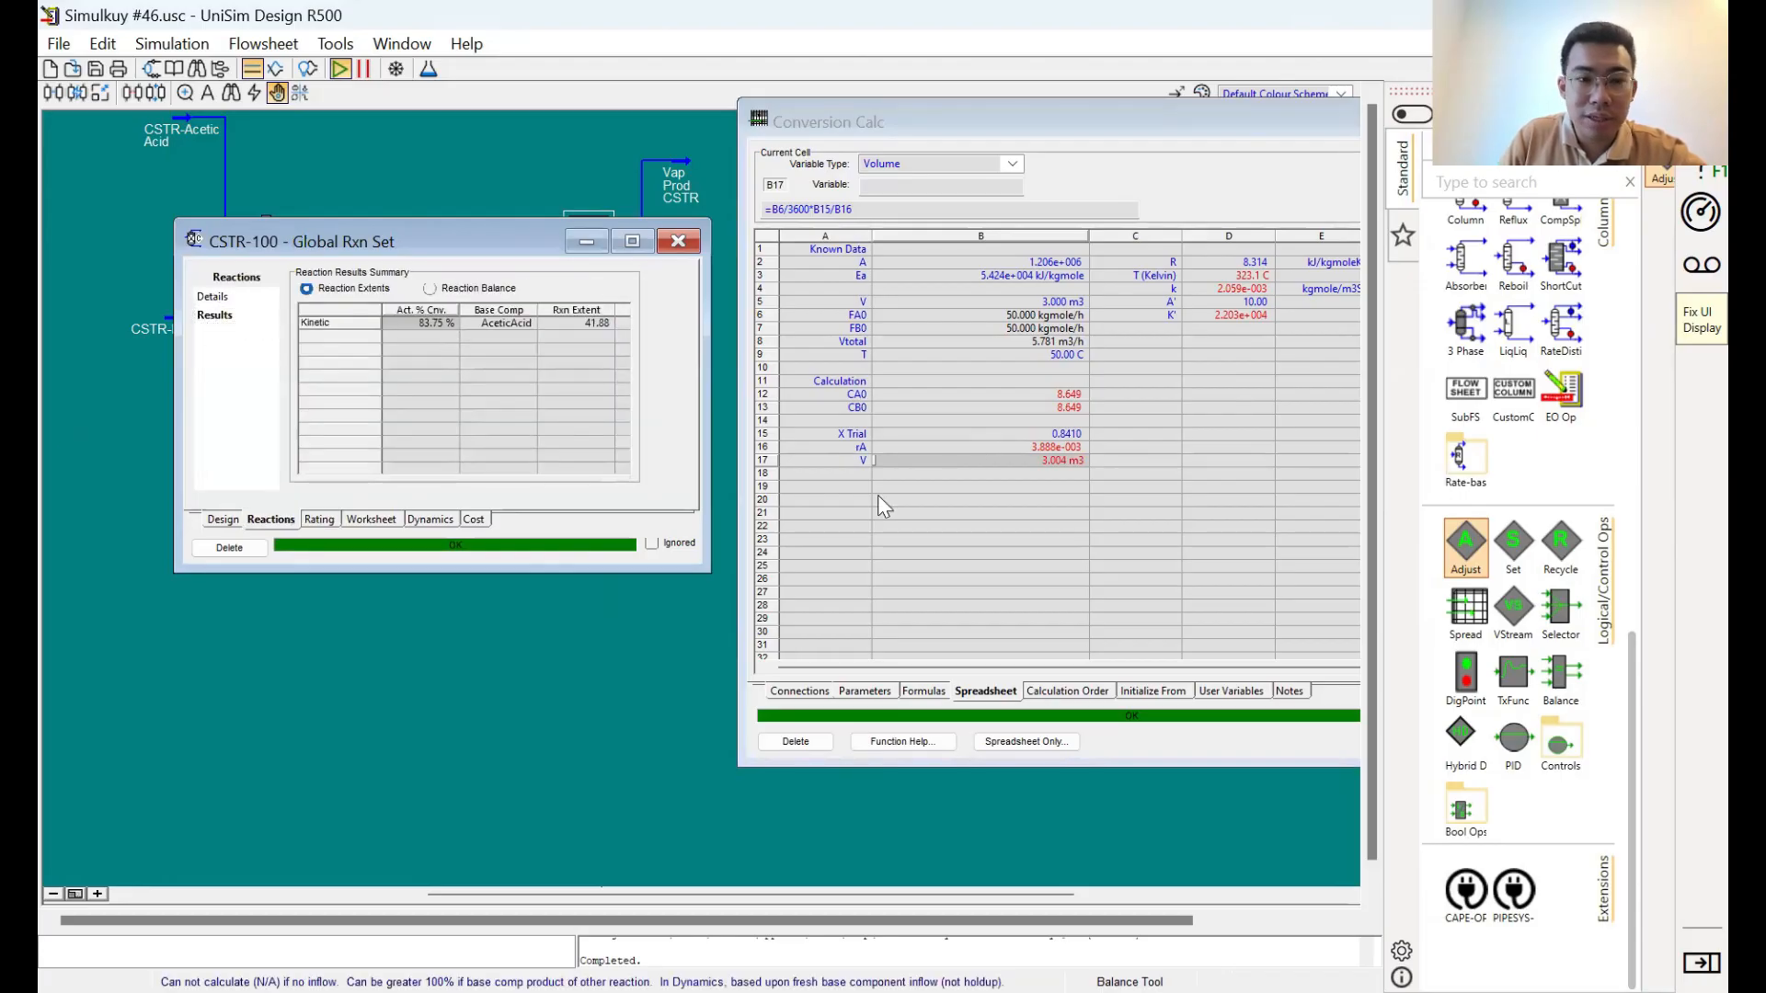
{"action": "left_click", "coordinate": [1009, 434]}
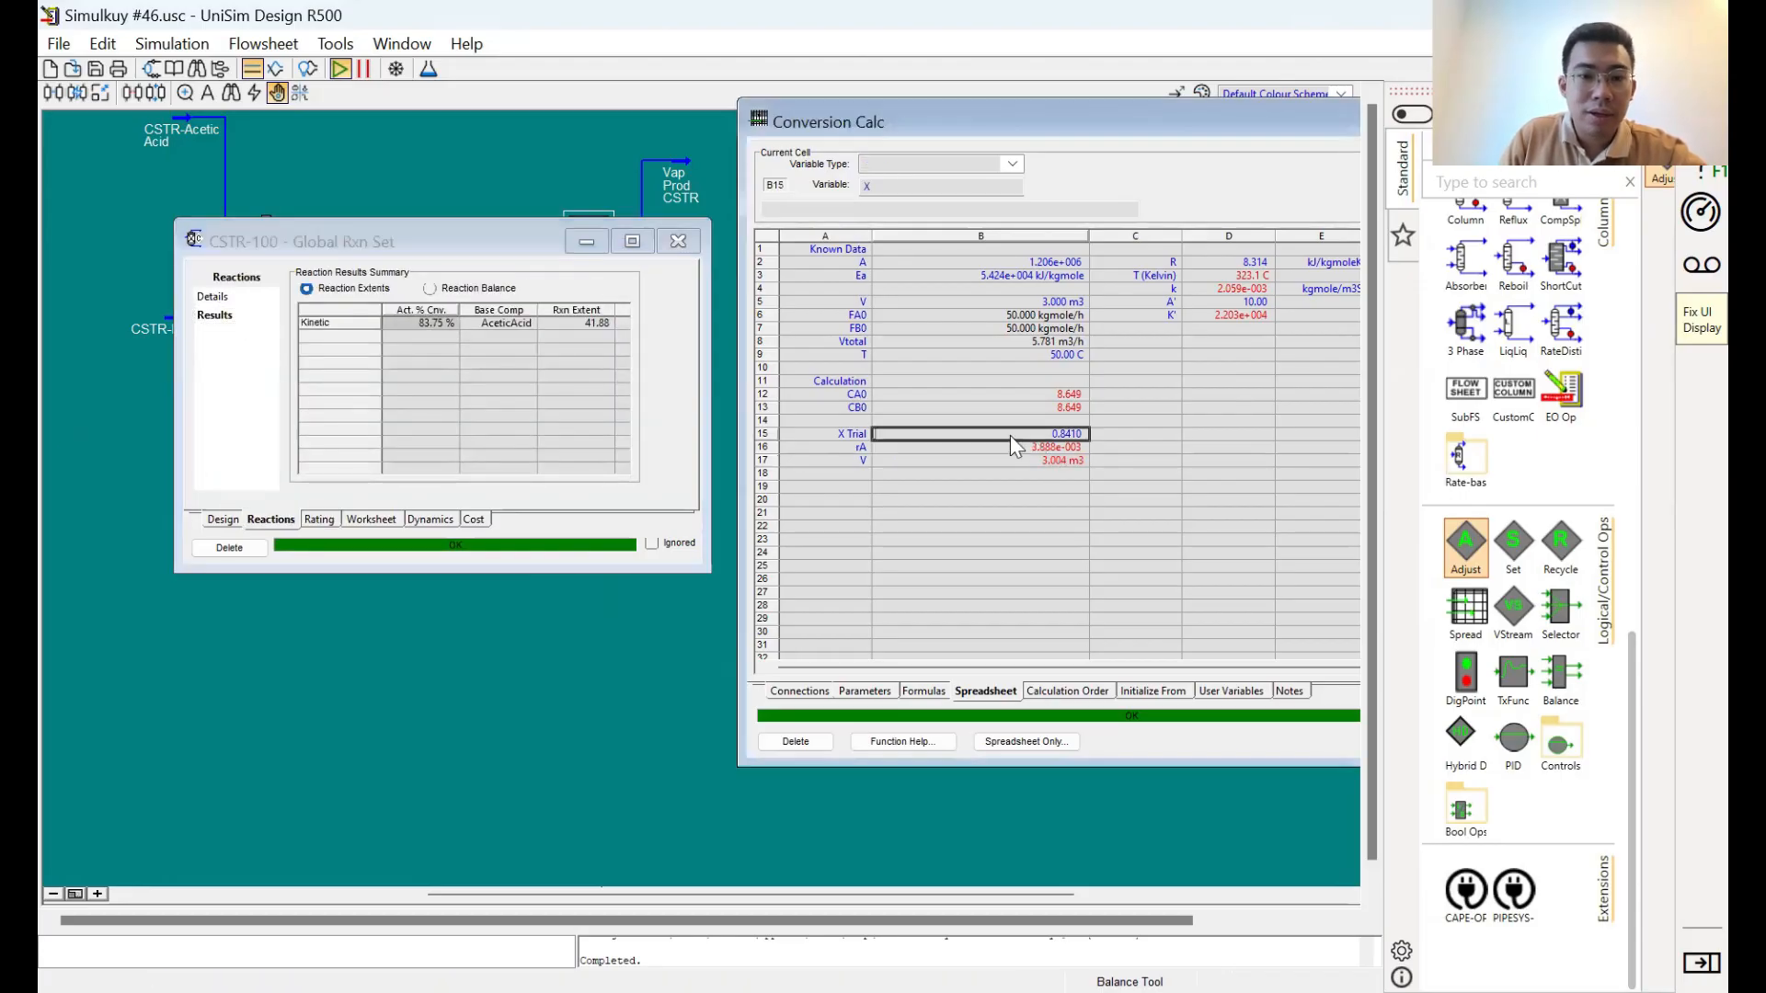
{"action": "left_click", "coordinate": [445, 322]}
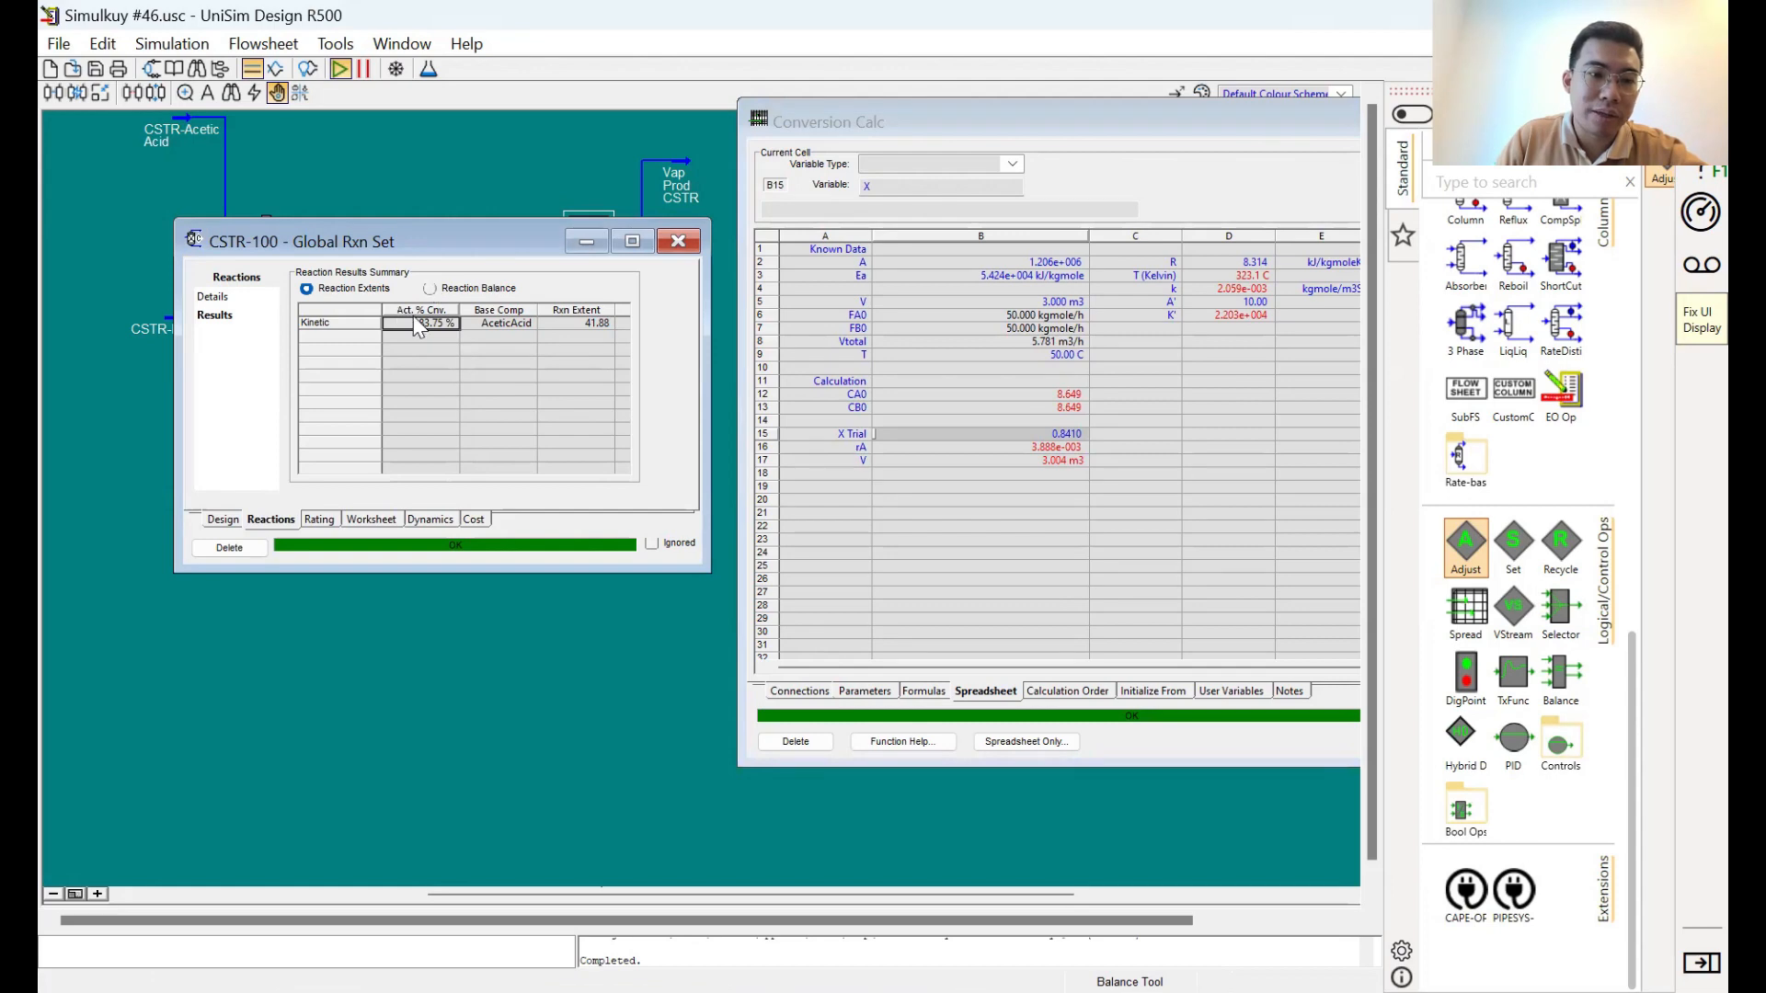
{"action": "left_click", "coordinate": [984, 437]}
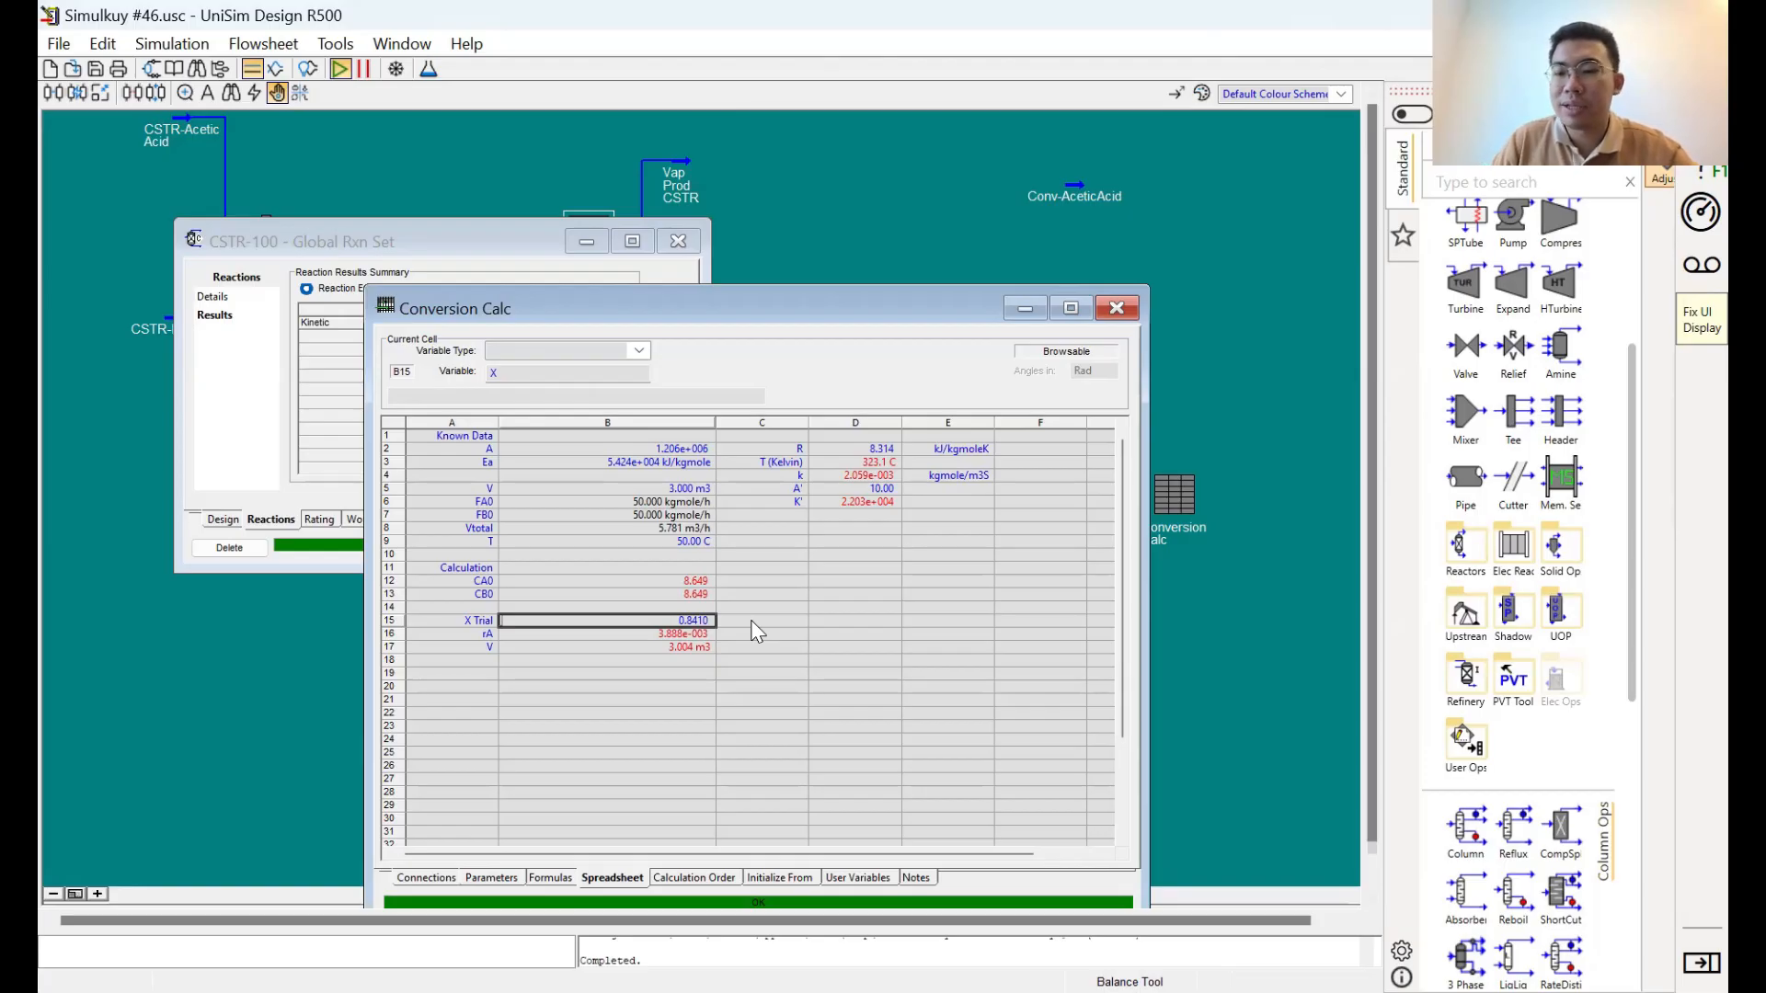
Place a conversion reactor near the Conv streams and connect Conv-AceticAcid and Conv-Ethanol as its feeds
{"action": "left_click", "coordinate": [1462, 552]}
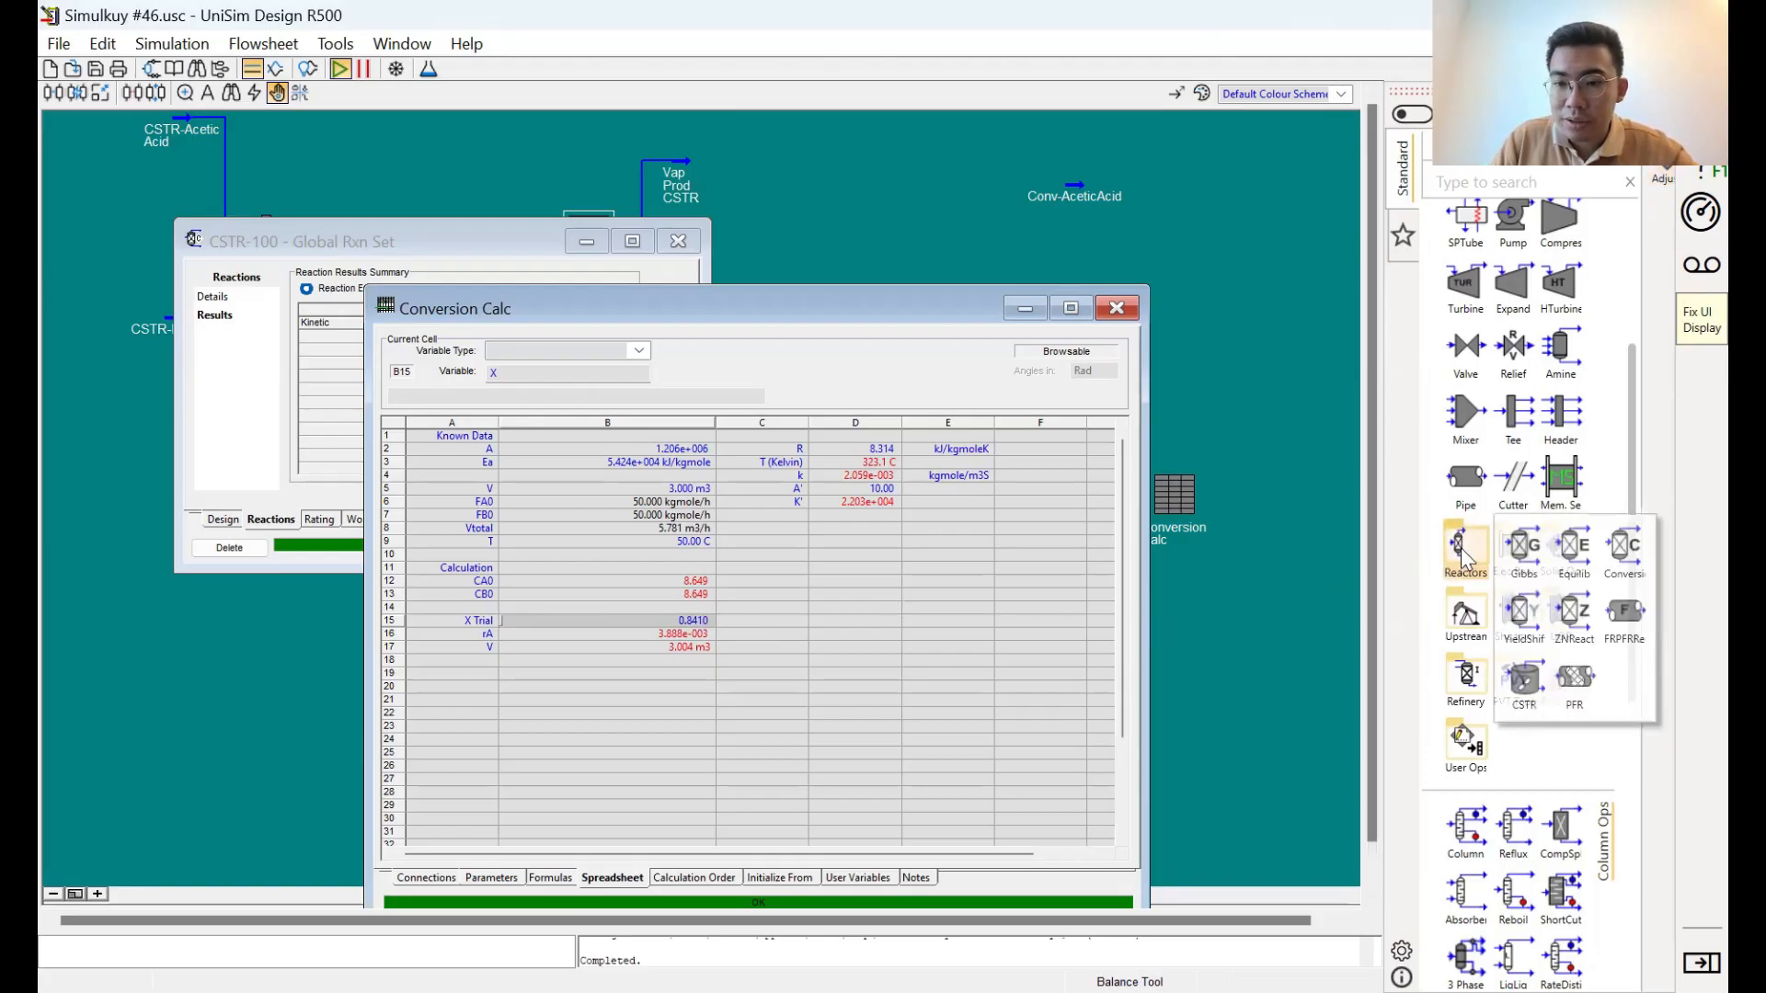
{"action": "left_click", "coordinate": [1625, 550]}
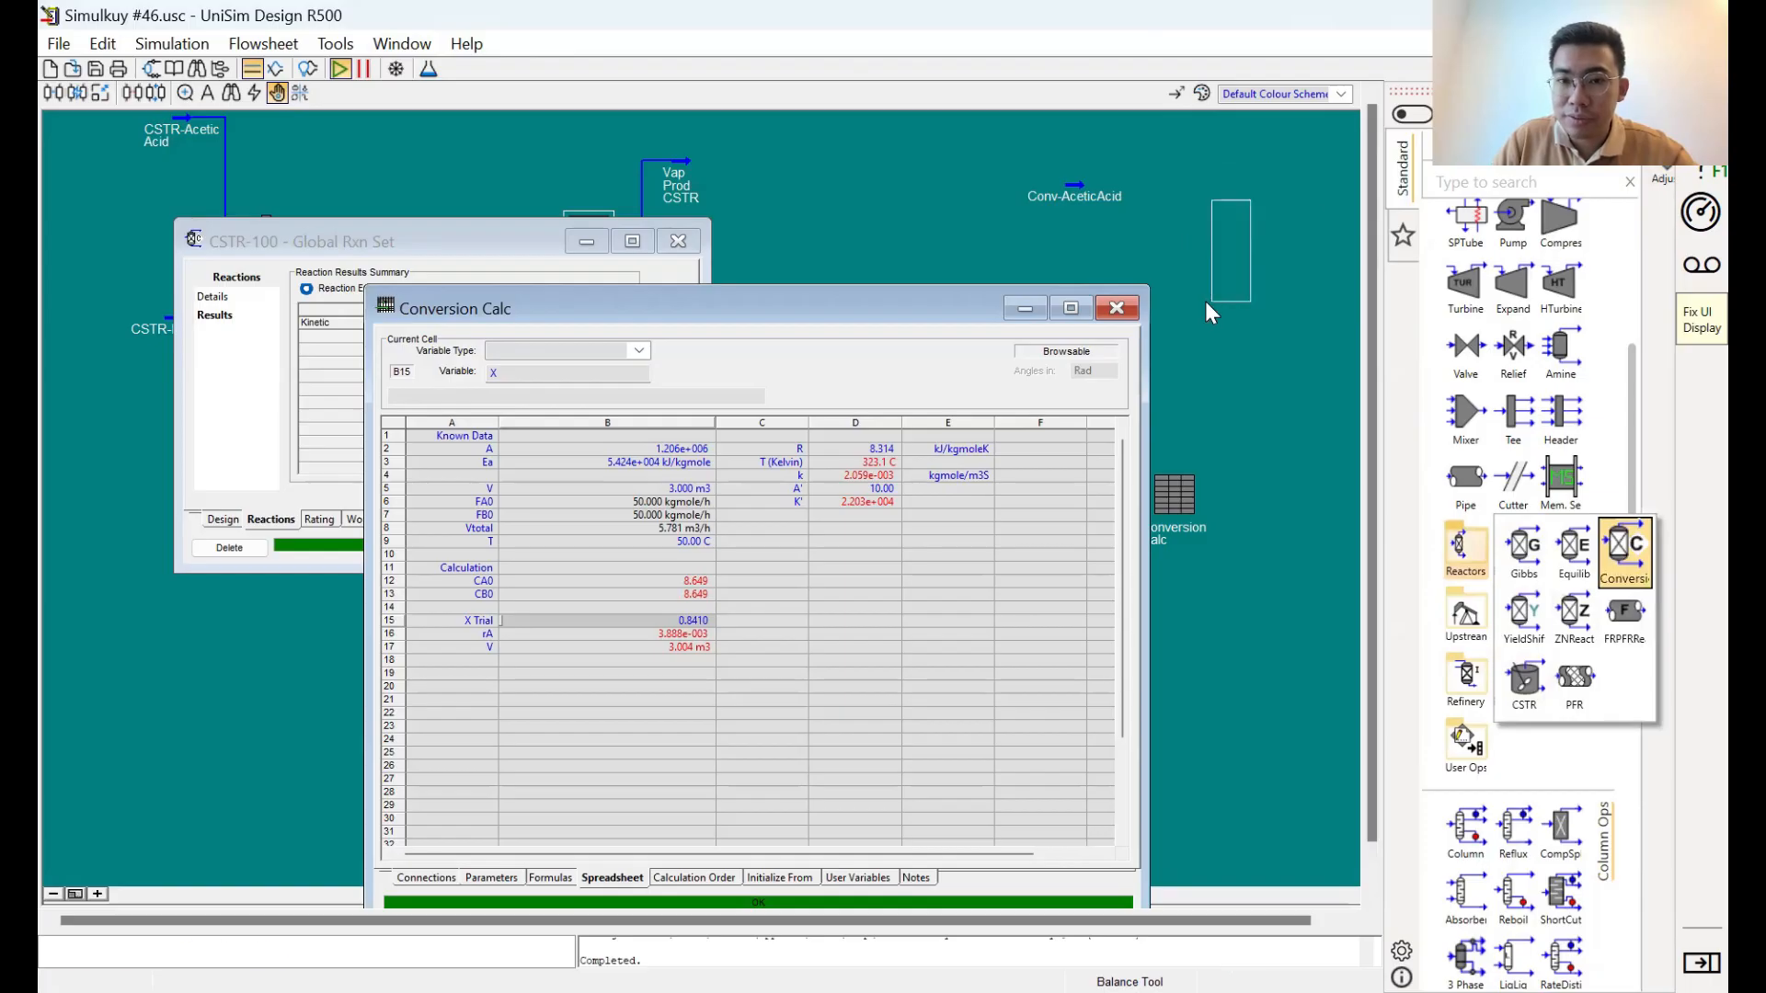
{"action": "left_click", "coordinate": [1230, 247]}
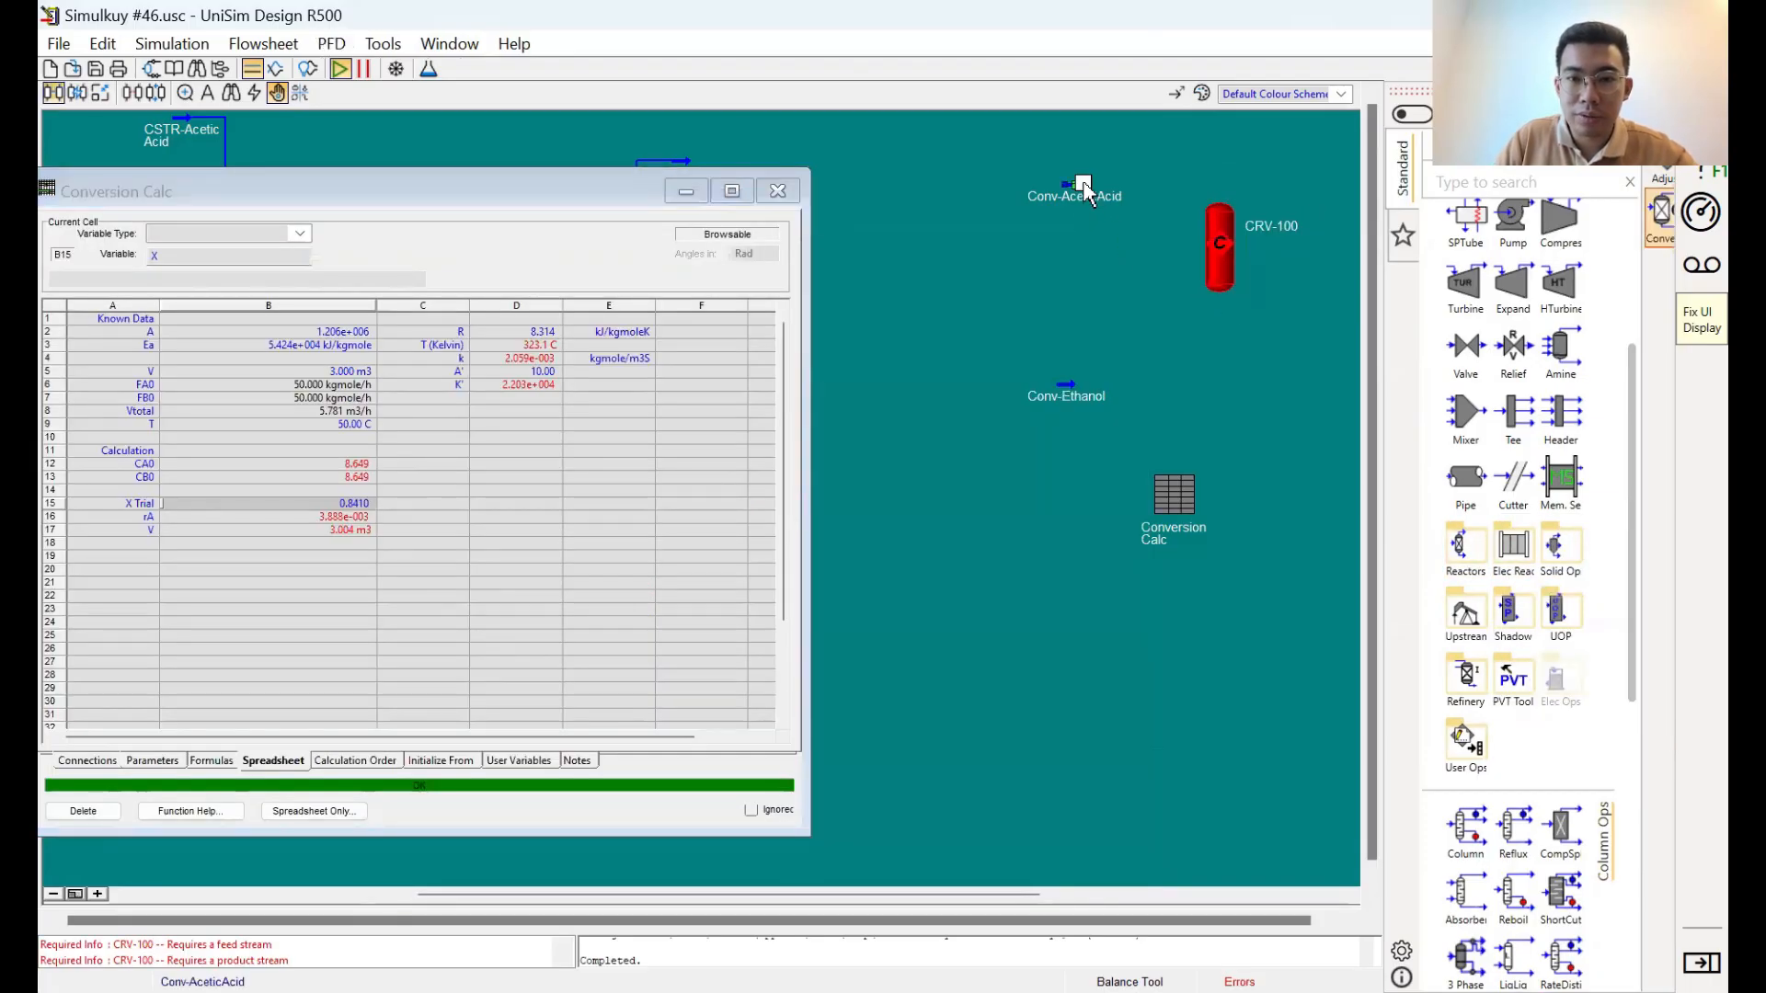
{"action": "left_click_drag", "start_coordinate": [1085, 189], "coordinate": [1214, 232]}
{"action": "left_click_drag", "start_coordinate": [1076, 386], "coordinate": [1207, 282]}
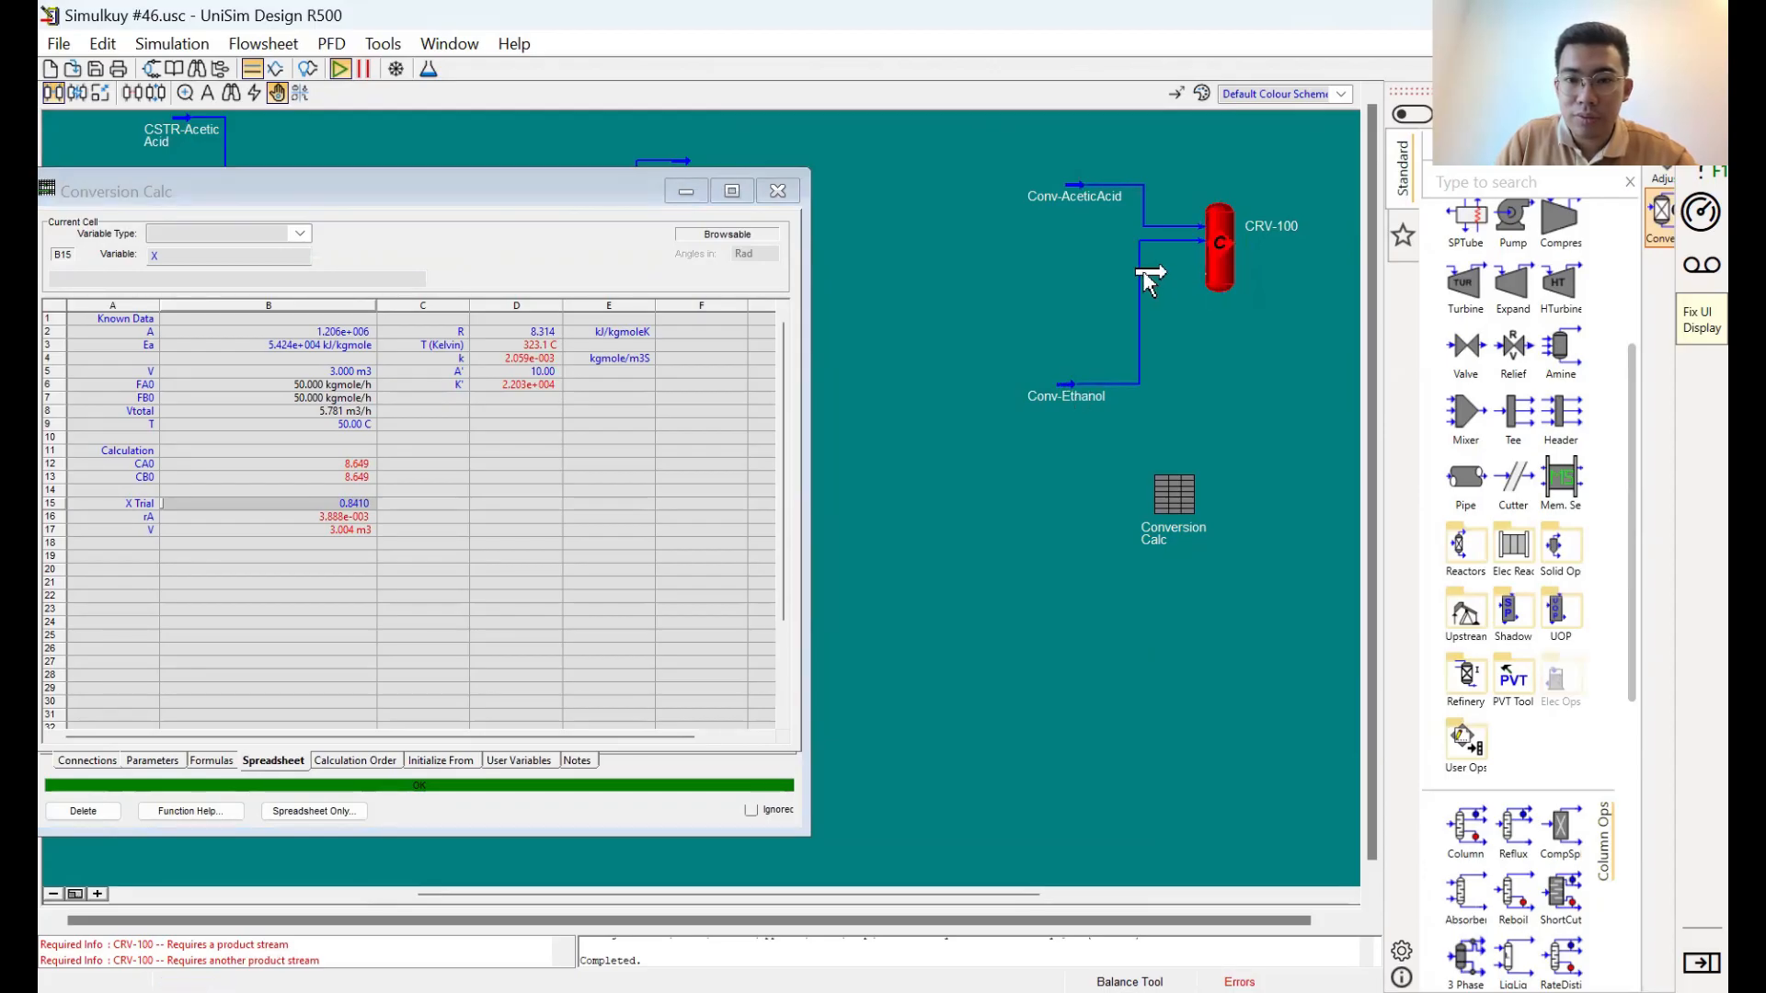
Name the conversion reactor's vapour outlet Conv-ProdVap and its liquid outlet Conv-ProdLiq
{"action": "double_click", "coordinate": [1213, 233]}
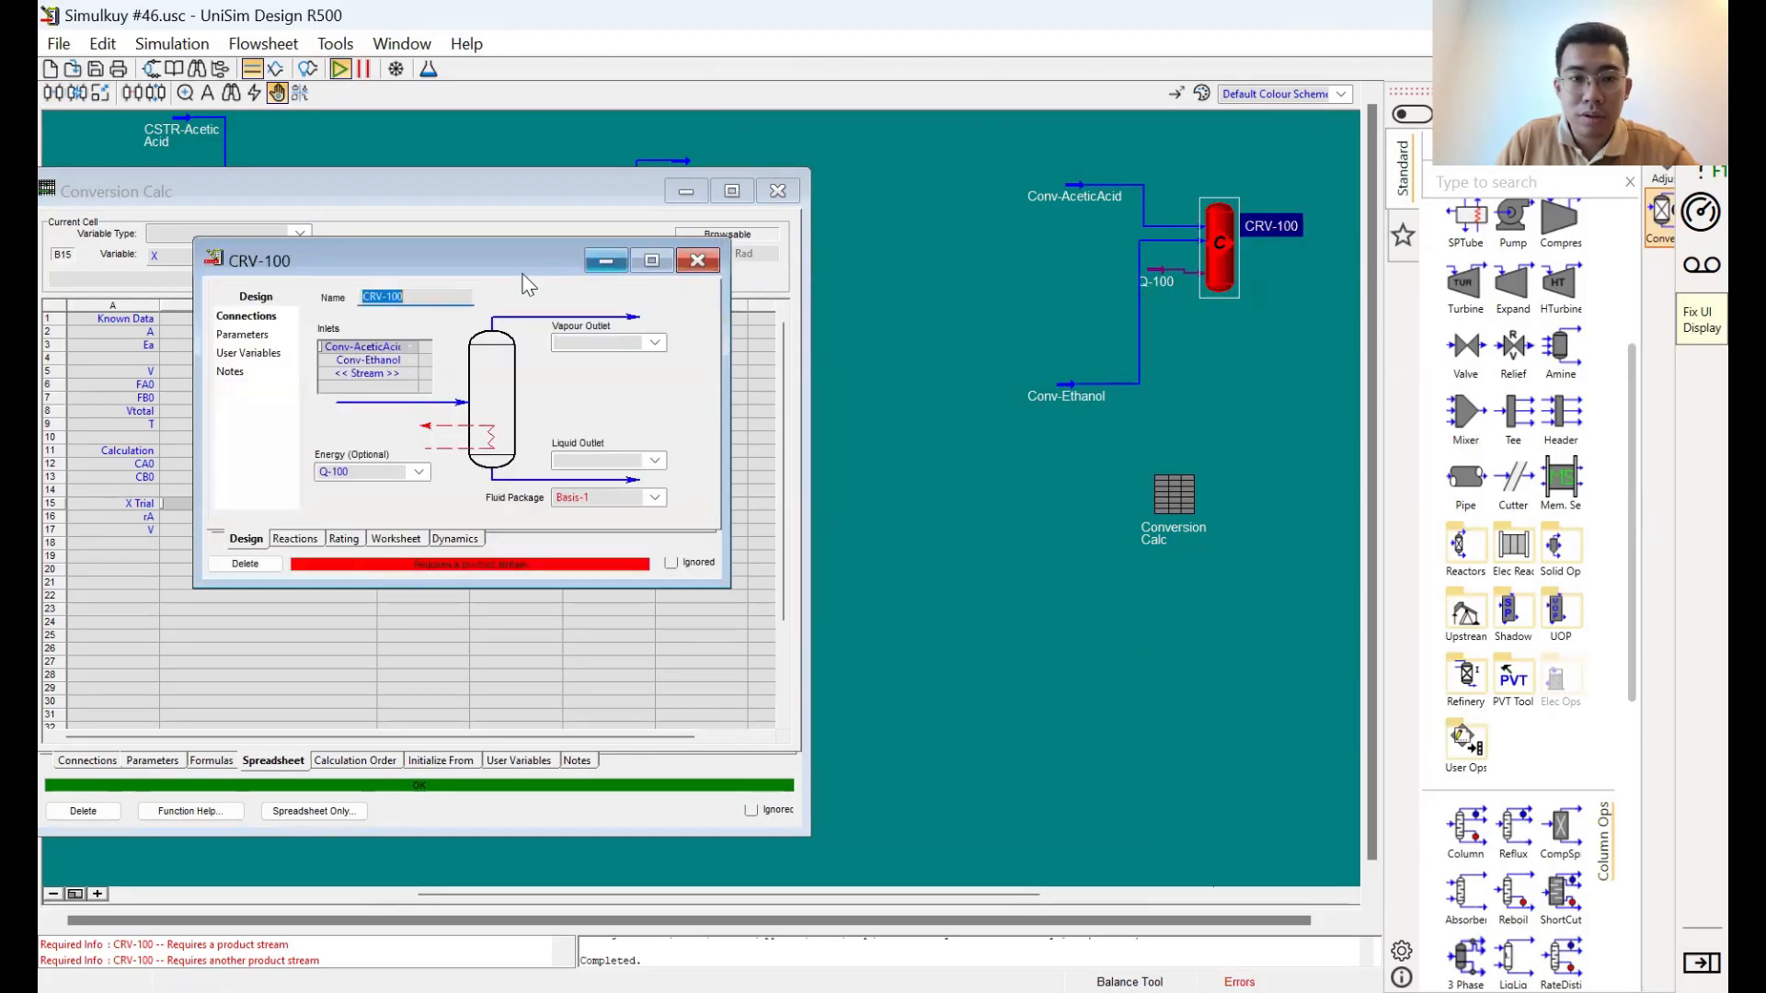
{"action": "left_click", "coordinate": [589, 342]}
{"action": "type", "text": "Conv"}
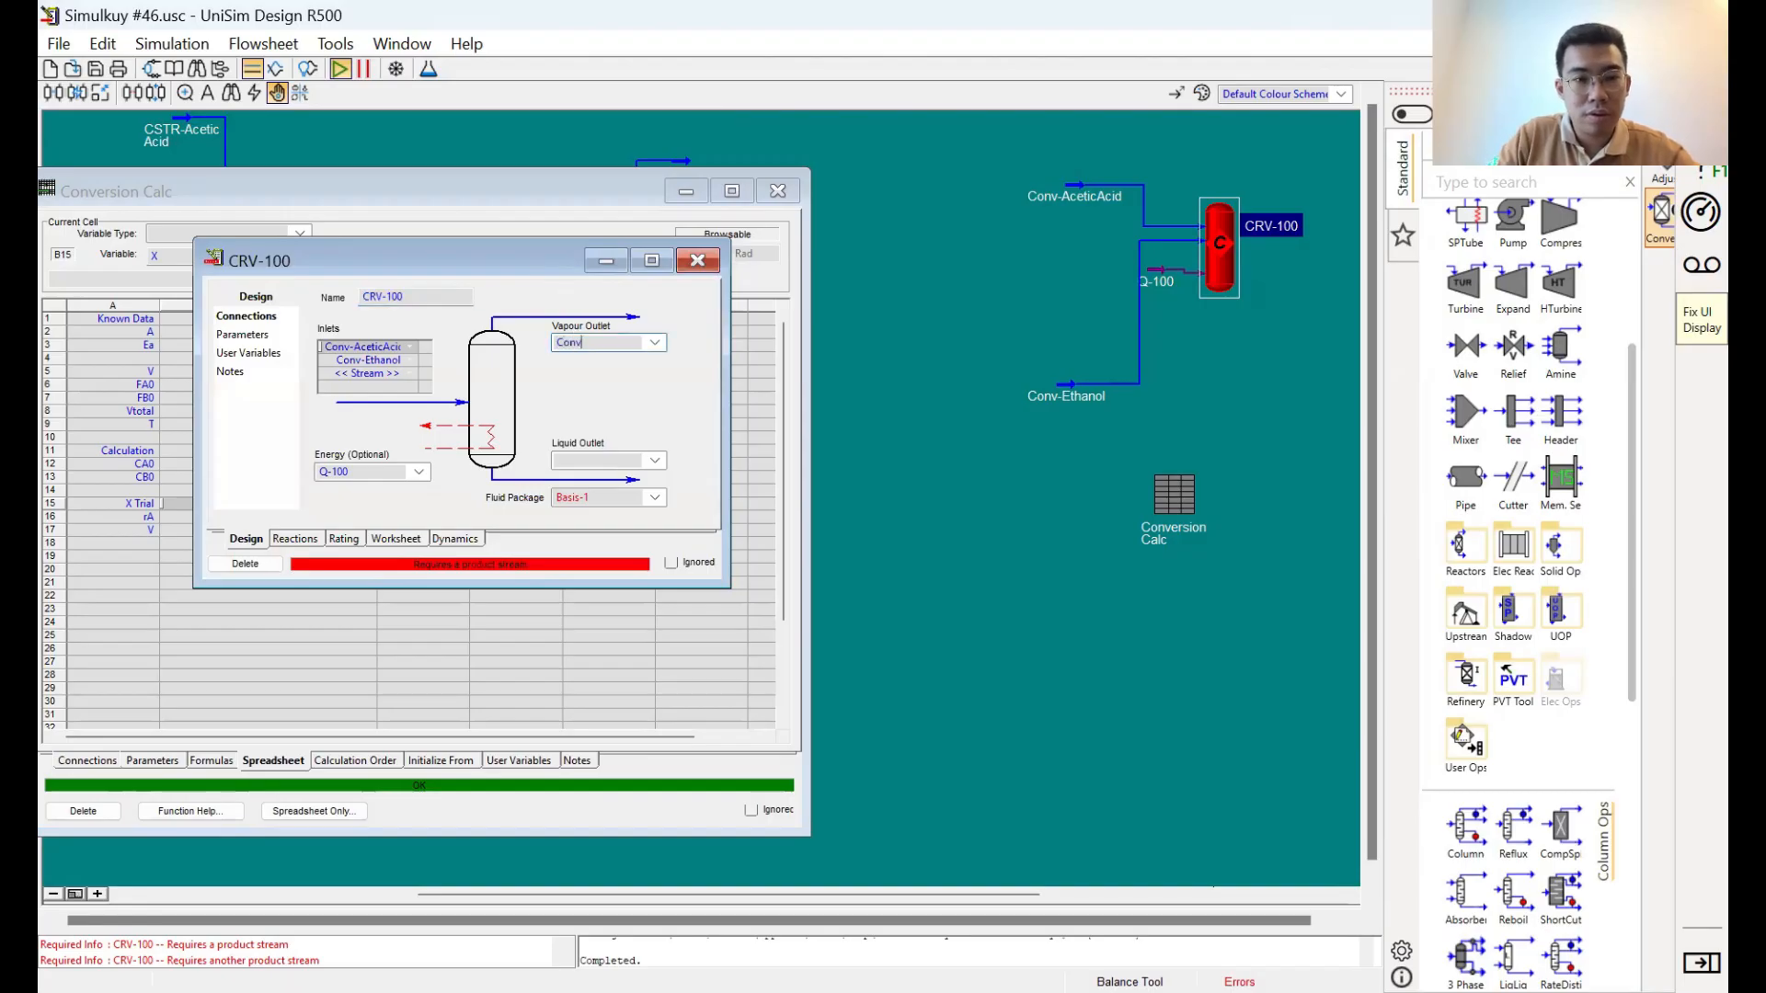
{"action": "type", "text": "-ProdVap"}
{"action": "key", "text": "Return"}
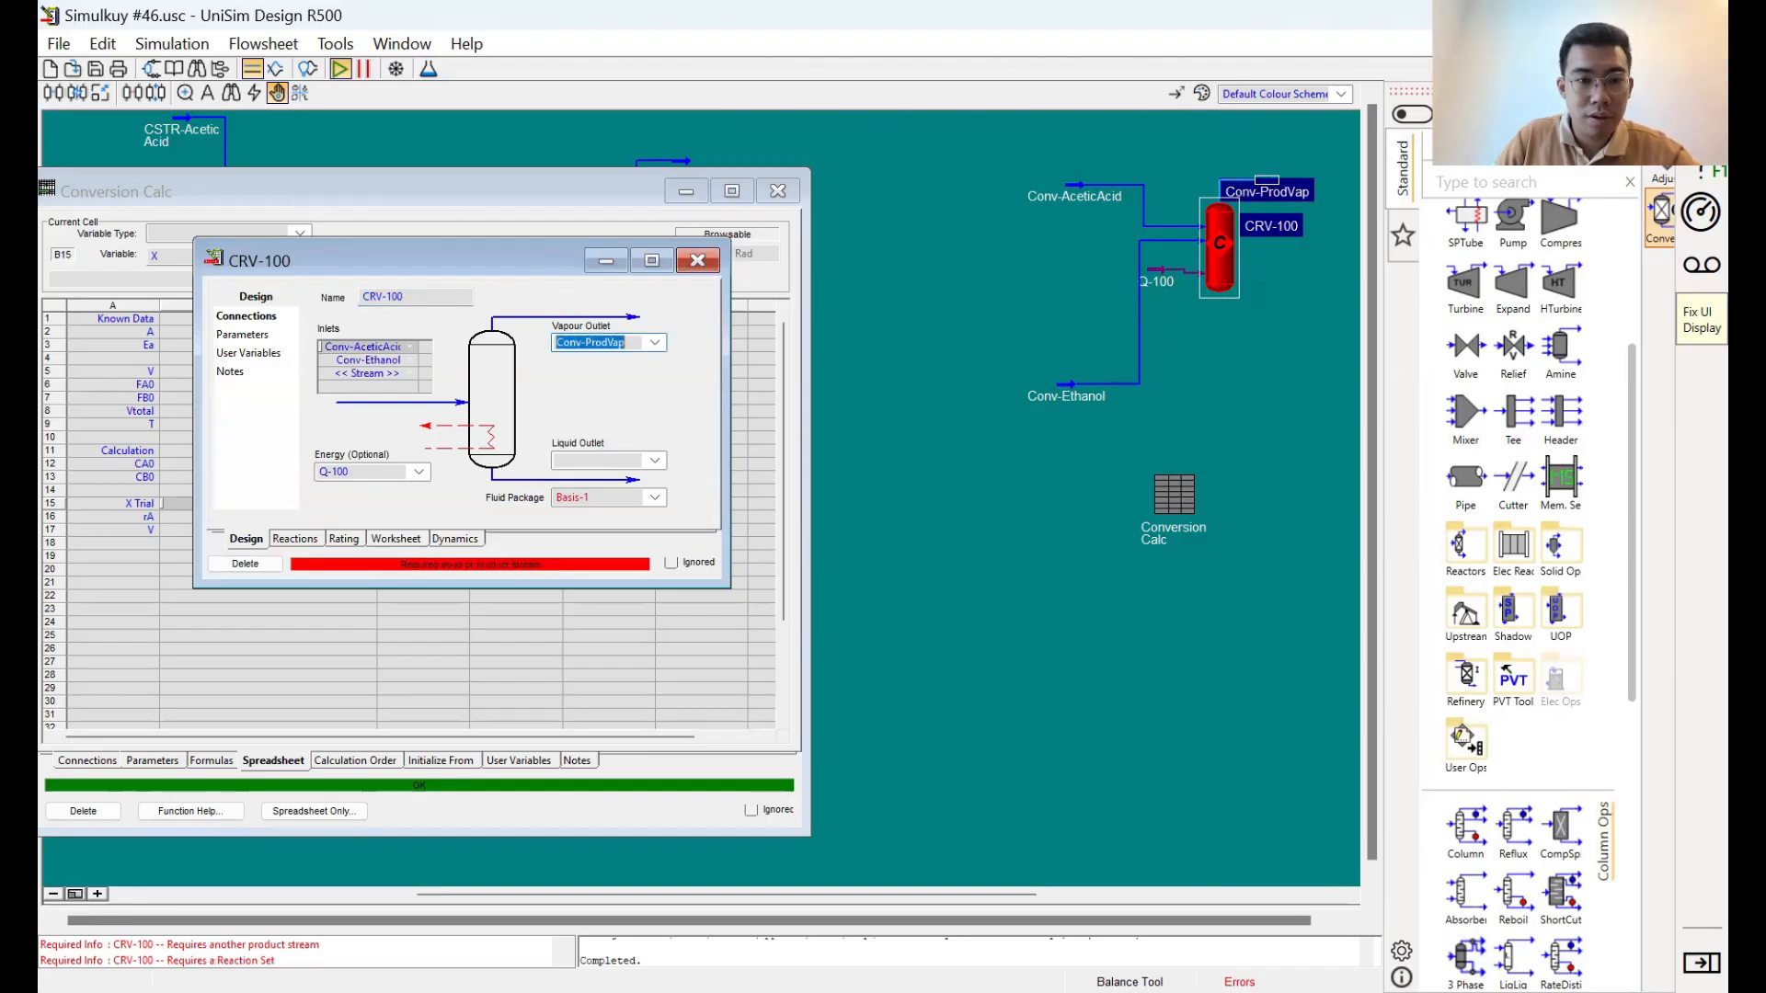
{"action": "left_click", "coordinate": [589, 460]}
{"action": "type", "text": "Conv-"}
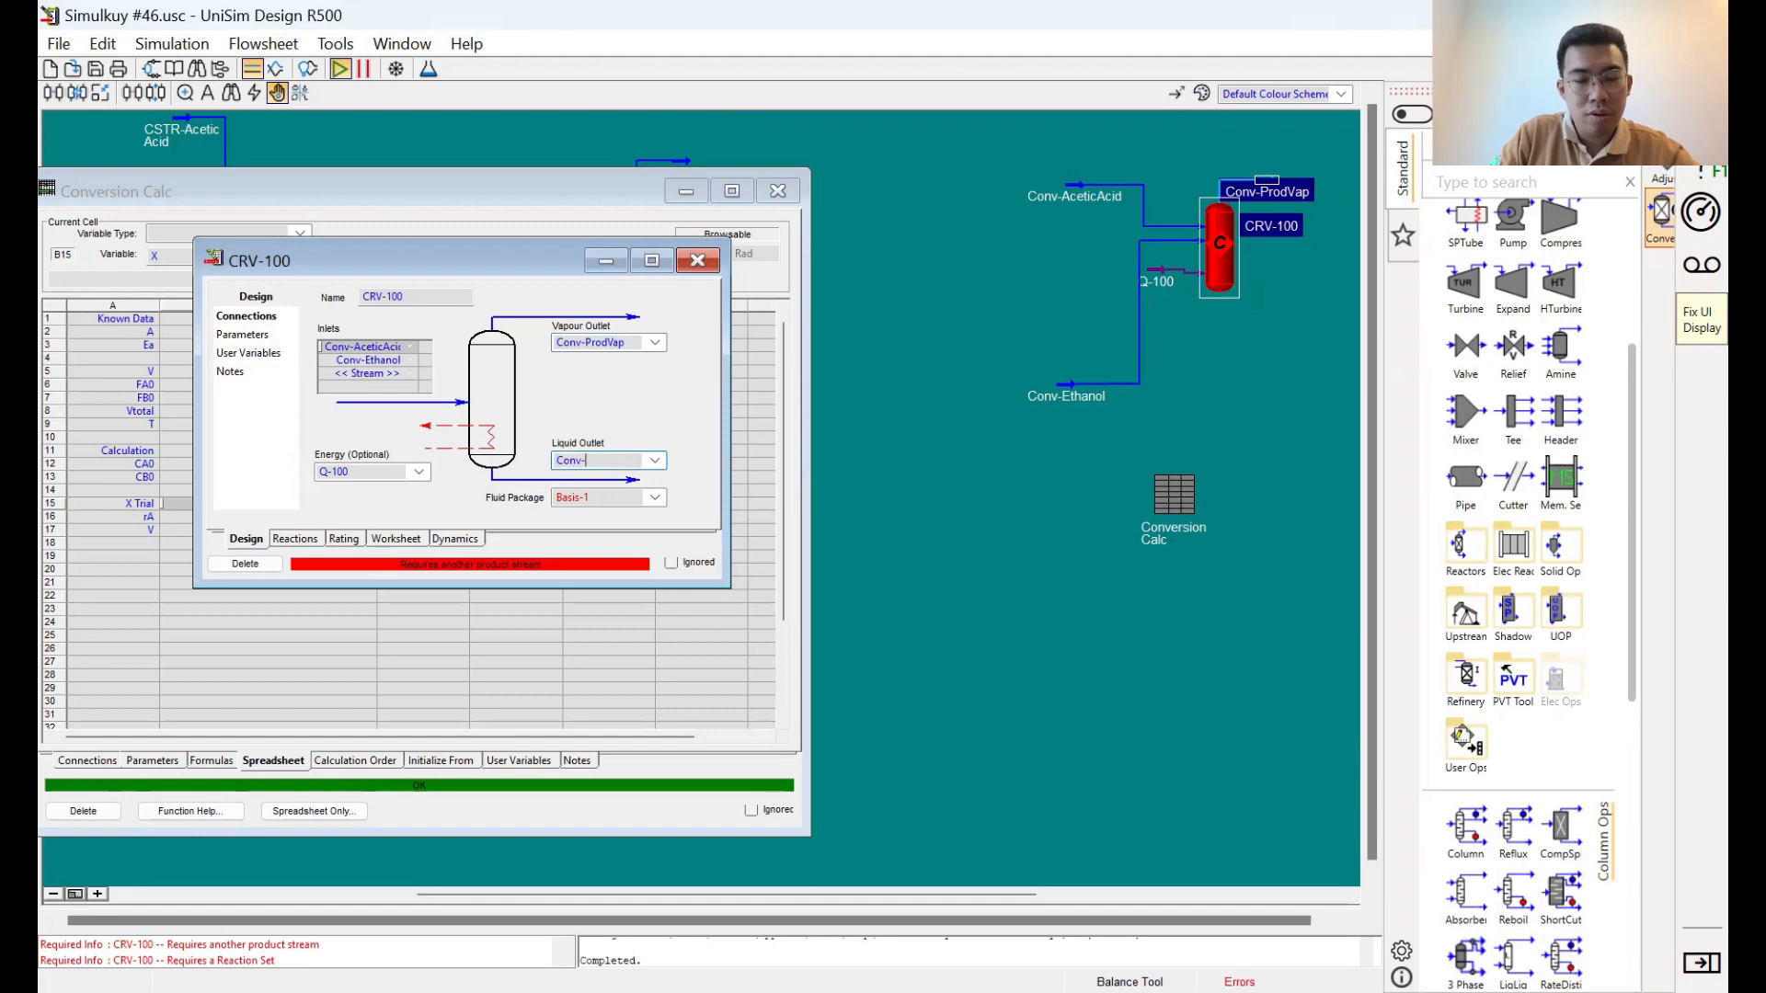
{"action": "type", "text": "ProdLiq"}
{"action": "key", "text": "Return"}
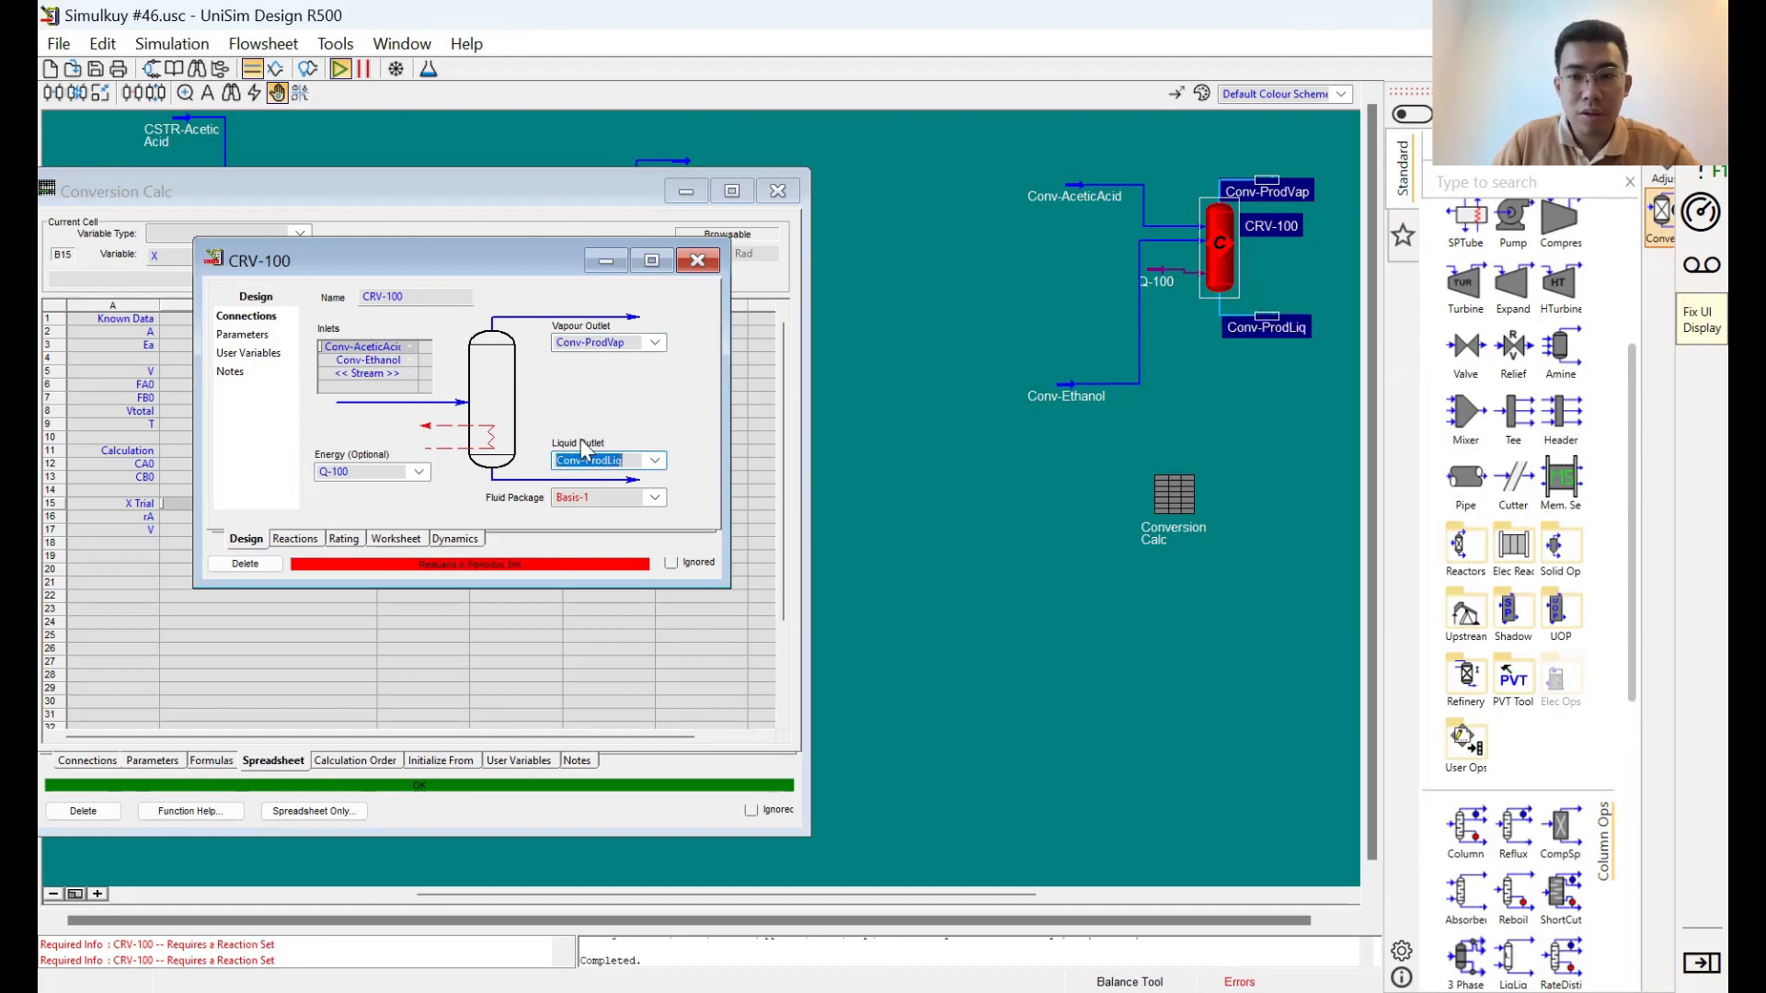
Assign the Conversion reaction set to reactor CRV-100
{"action": "left_click", "coordinate": [296, 539]}
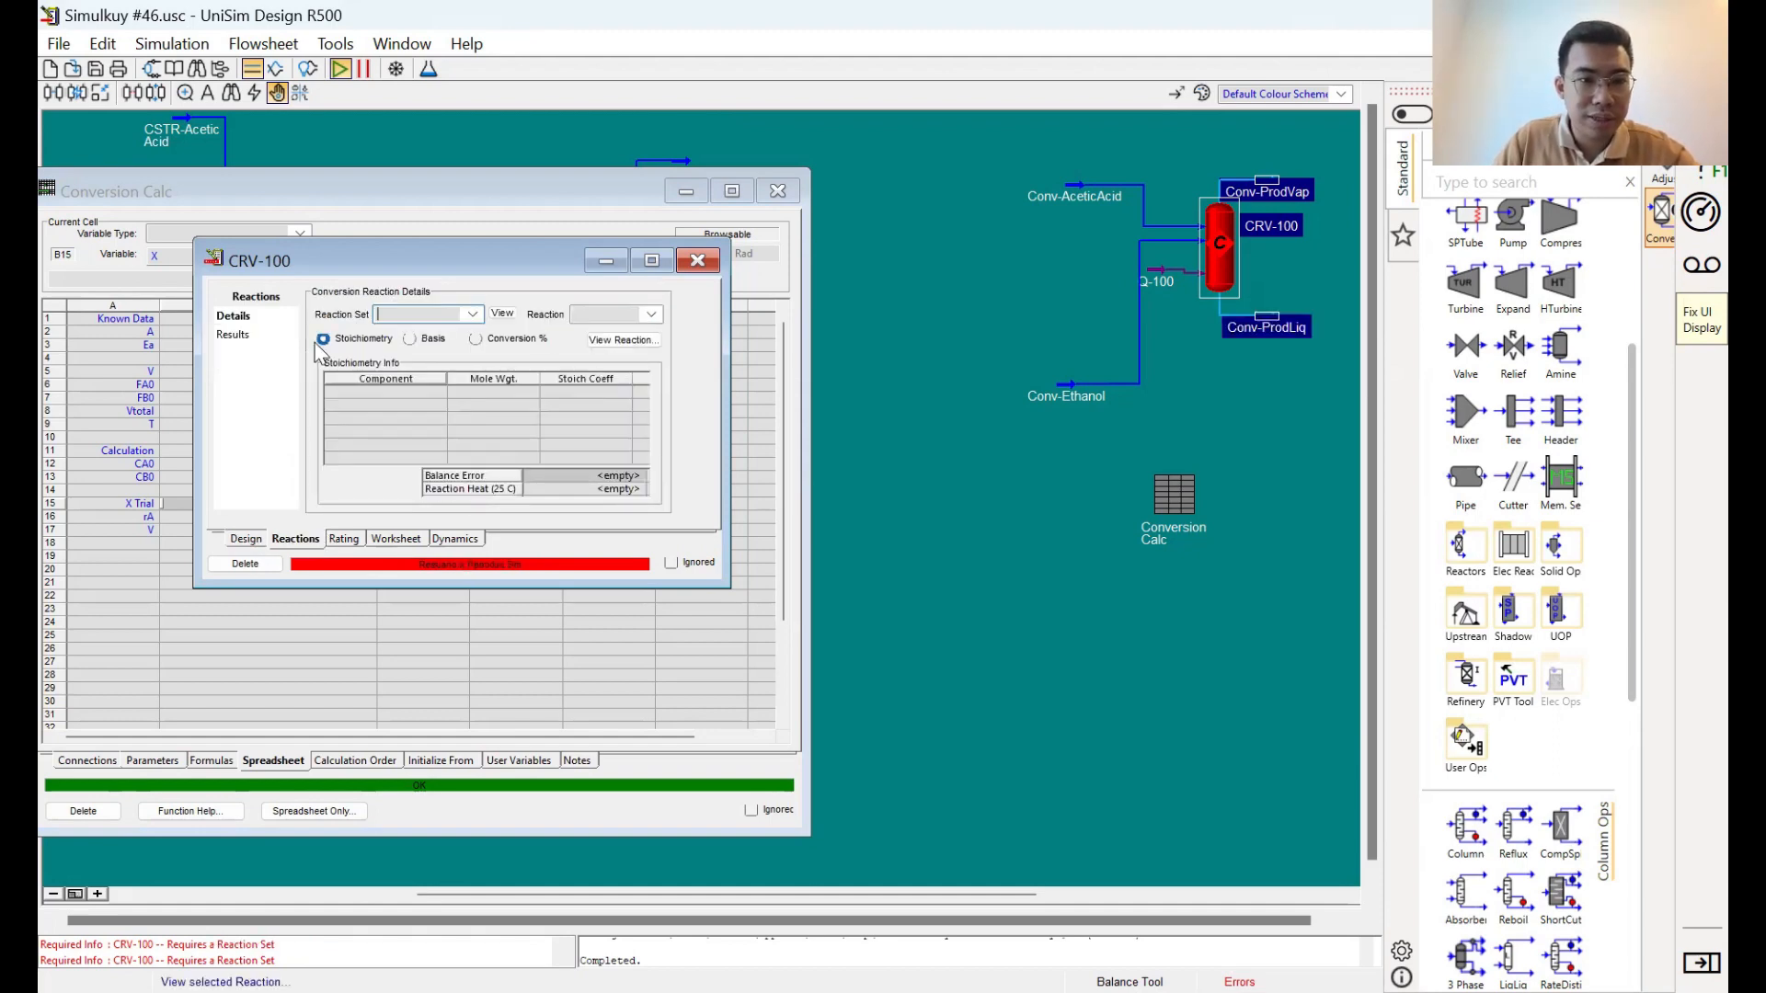
{"action": "left_click", "coordinate": [474, 317]}
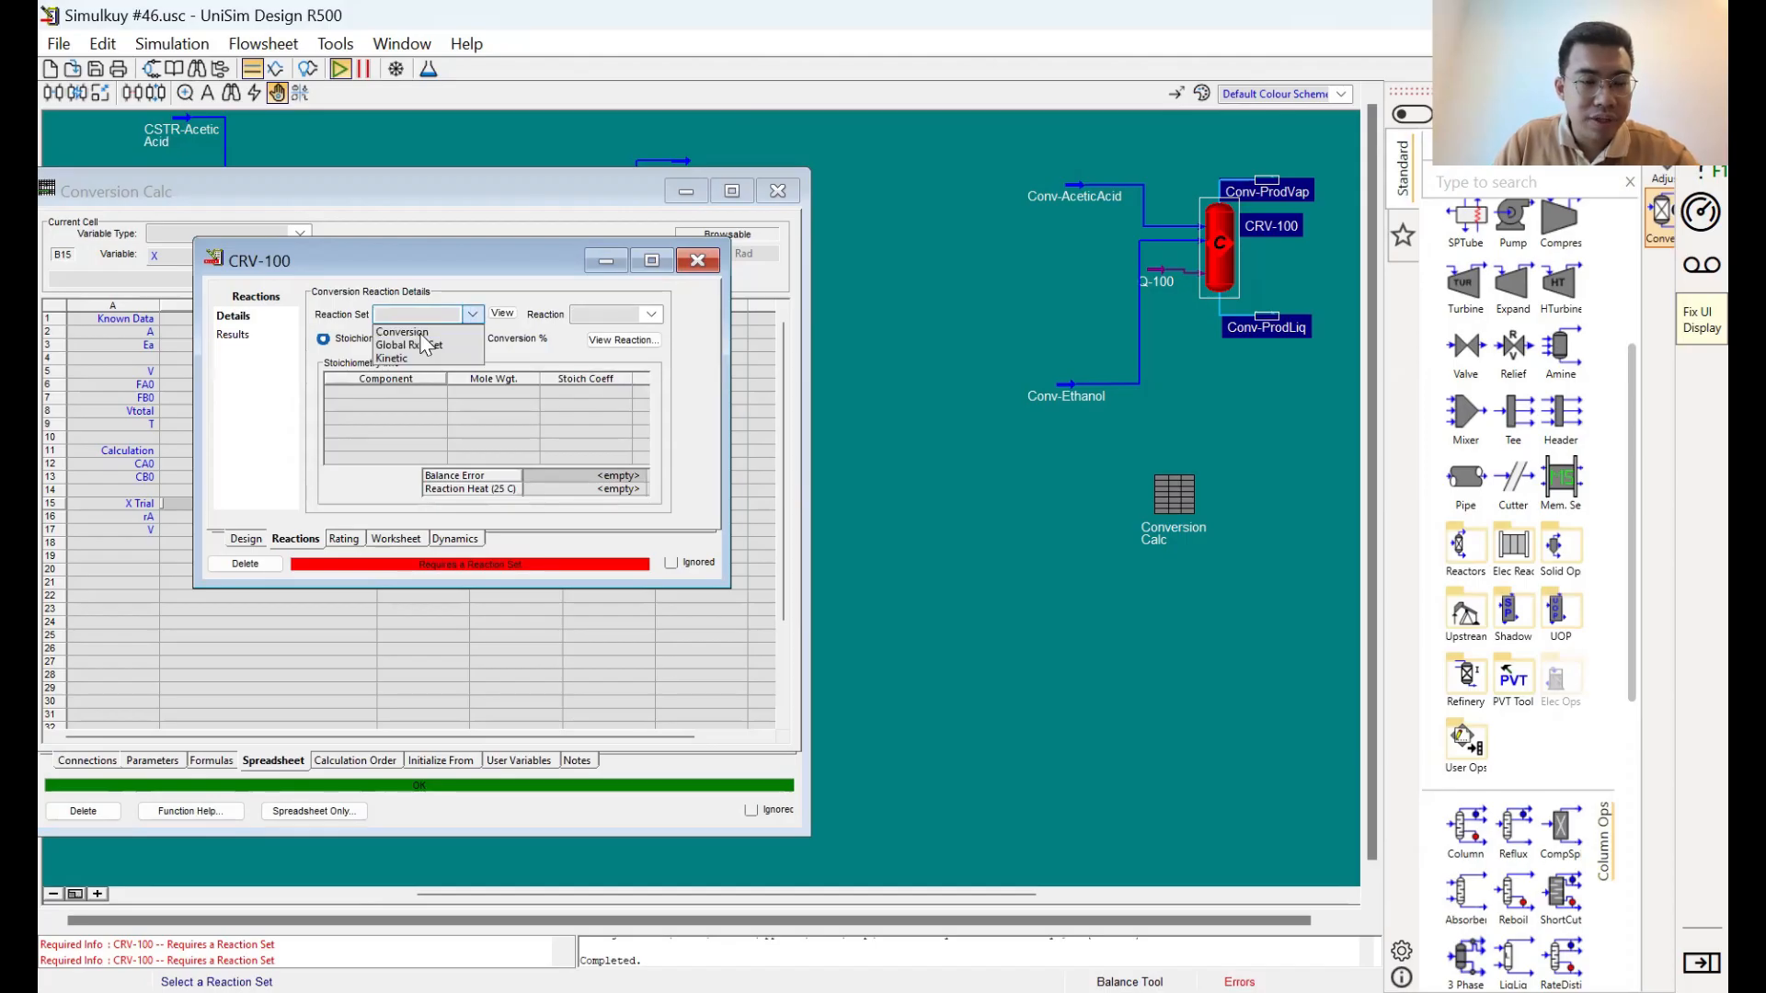
{"action": "left_click", "coordinate": [423, 352]}
{"action": "left_click", "coordinate": [355, 542]}
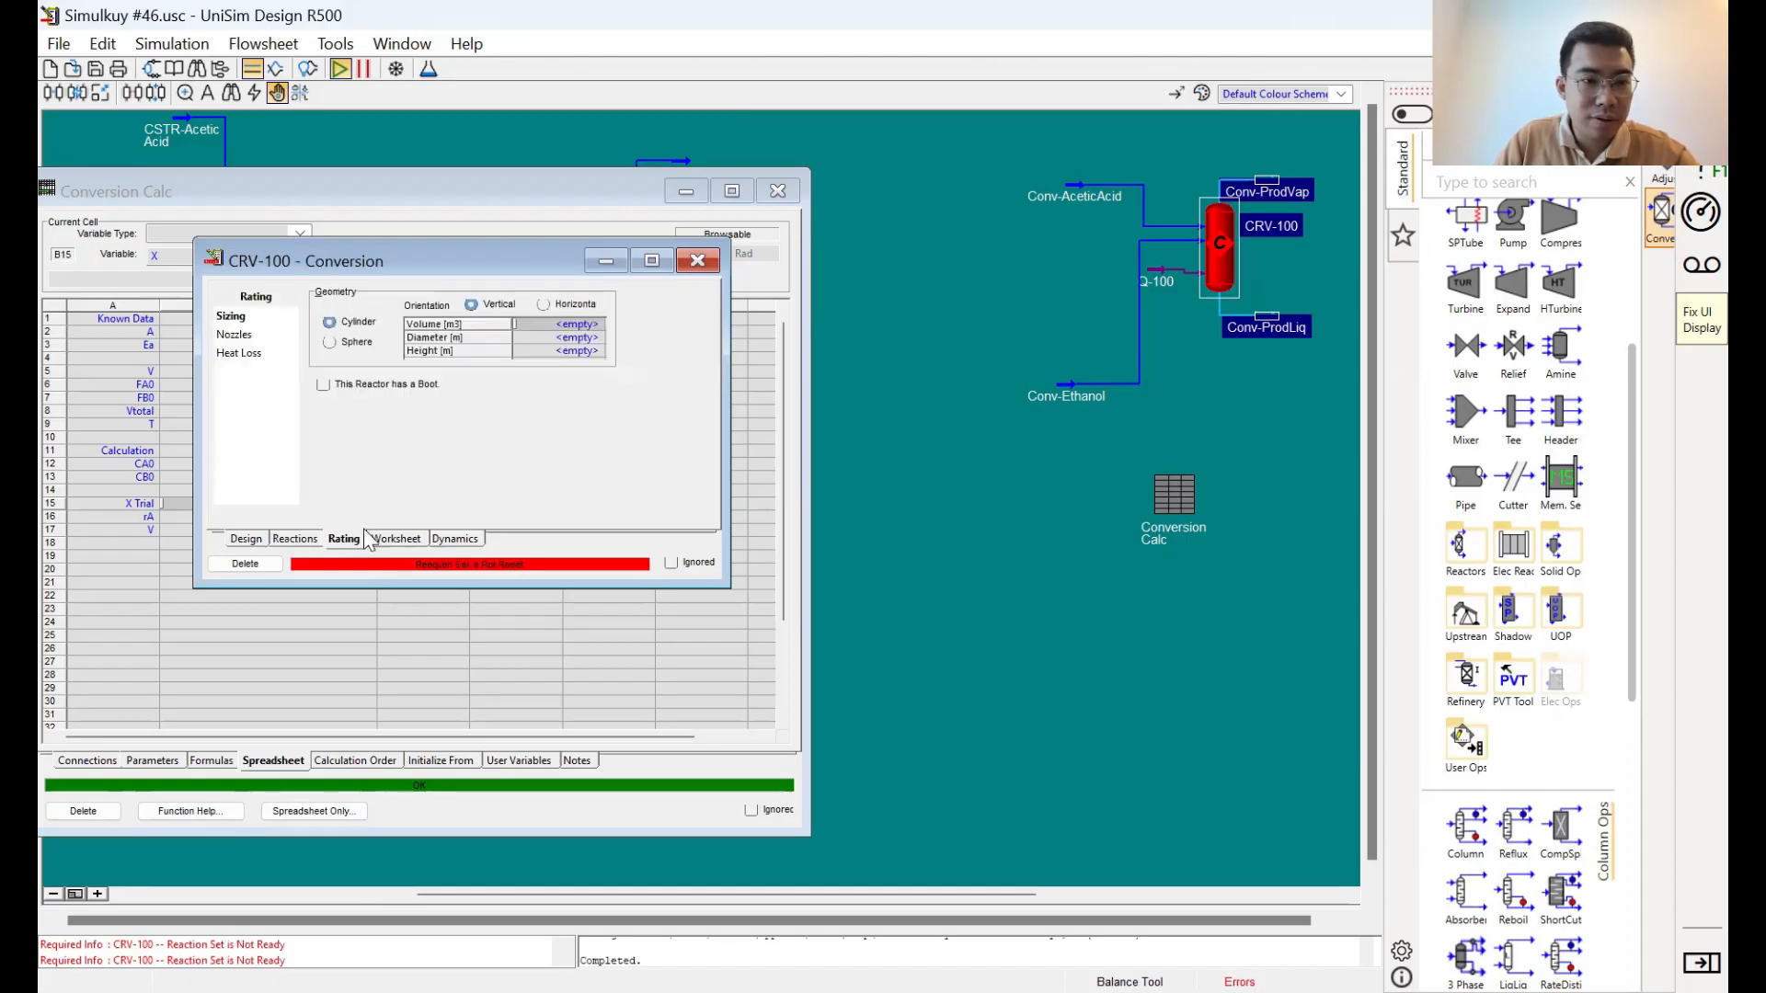
{"action": "left_click", "coordinate": [394, 540]}
{"action": "left_click", "coordinate": [681, 336]}
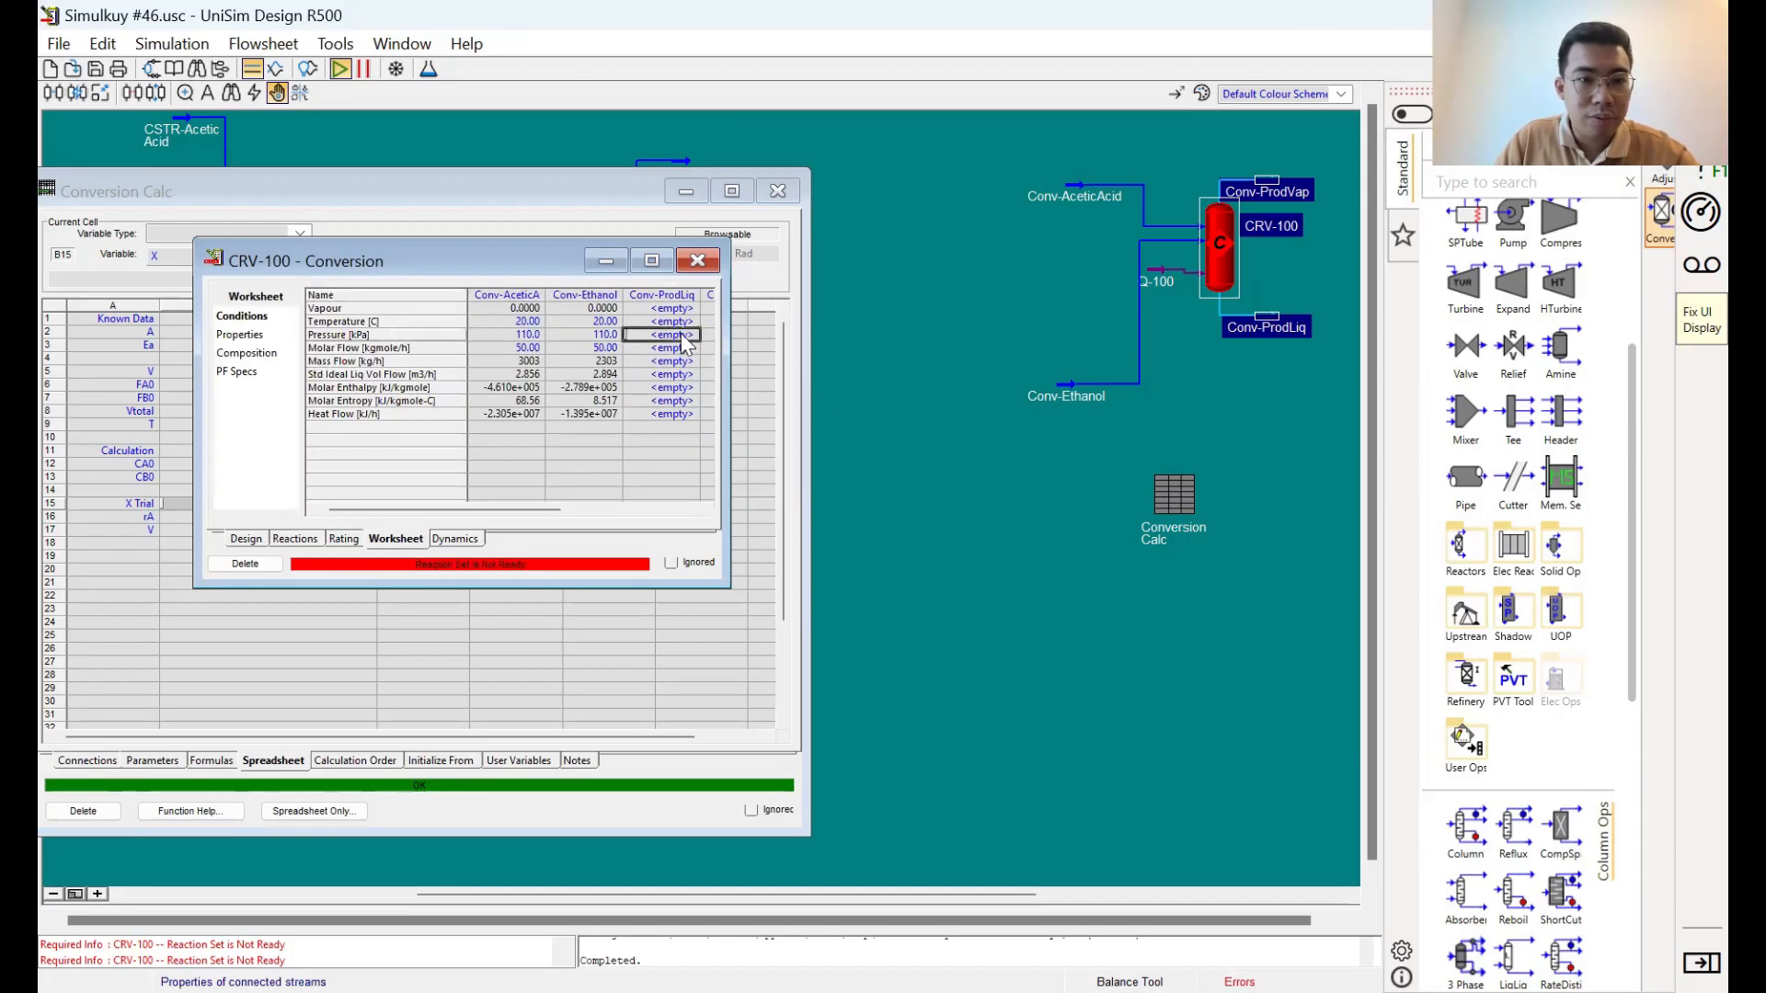
{"action": "key", "text": "Up"}
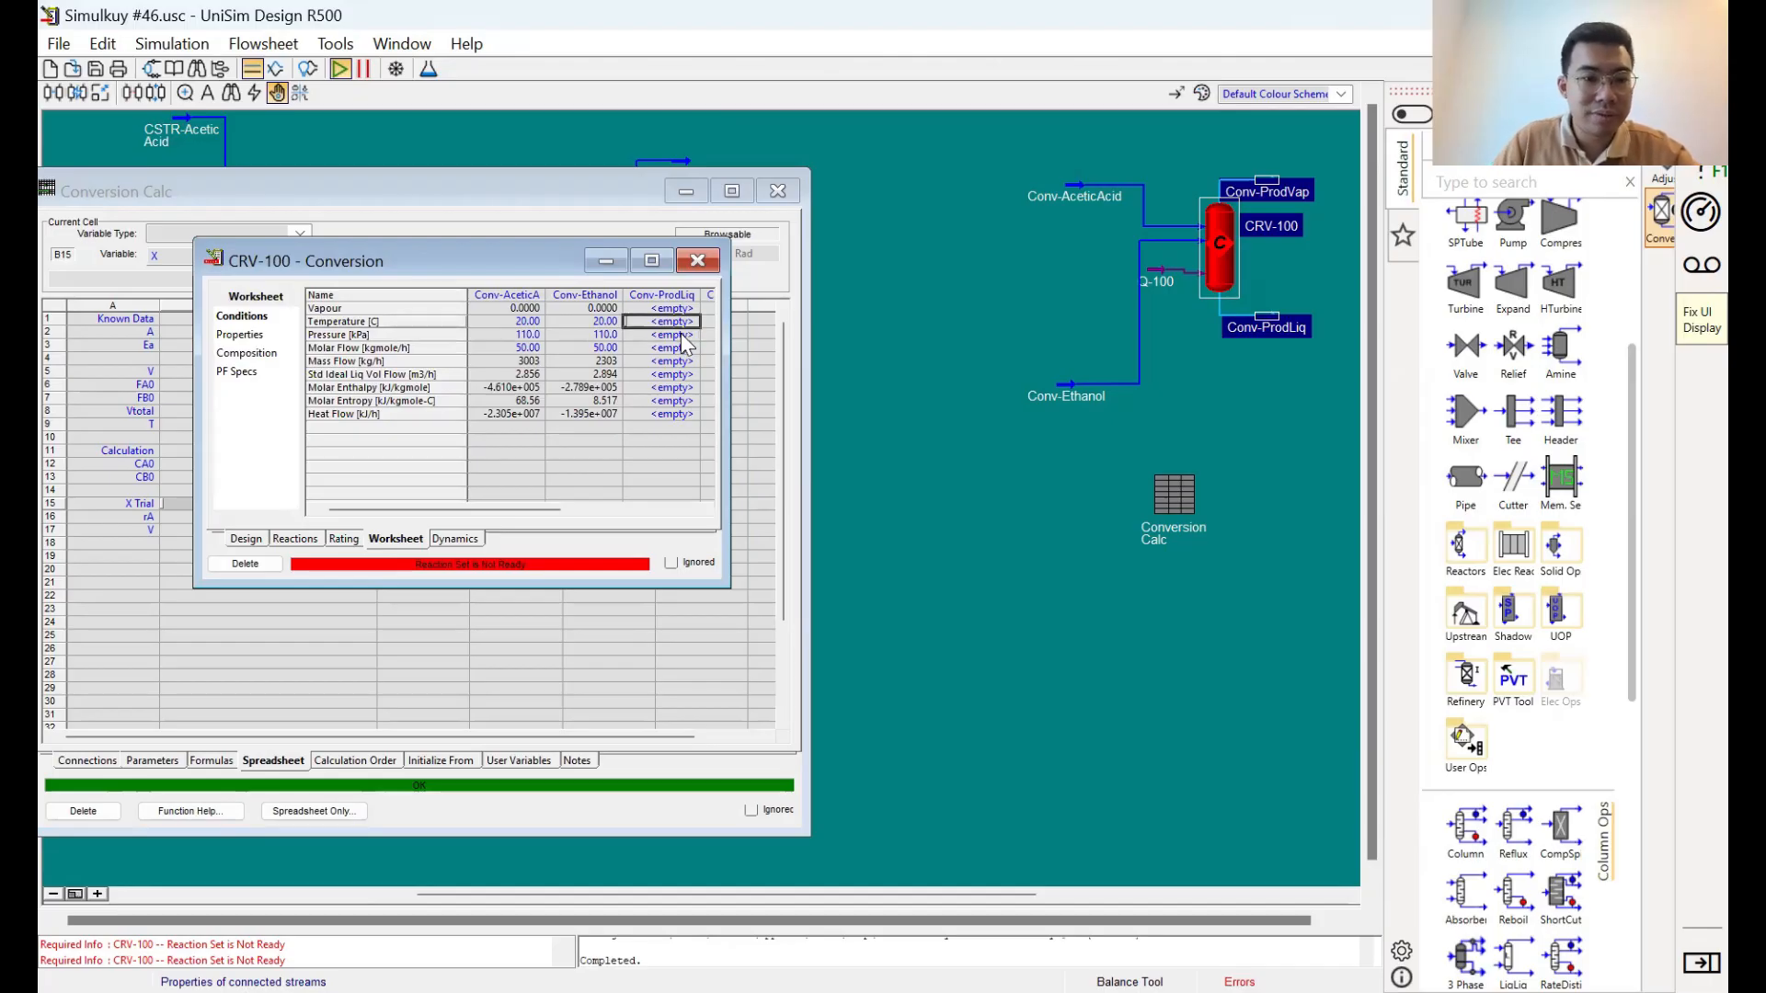
Open the Conversion reaction's basis data from CRV-100, place it beside the spreadsheet, and close the reactor window
{"action": "left_click", "coordinate": [304, 540]}
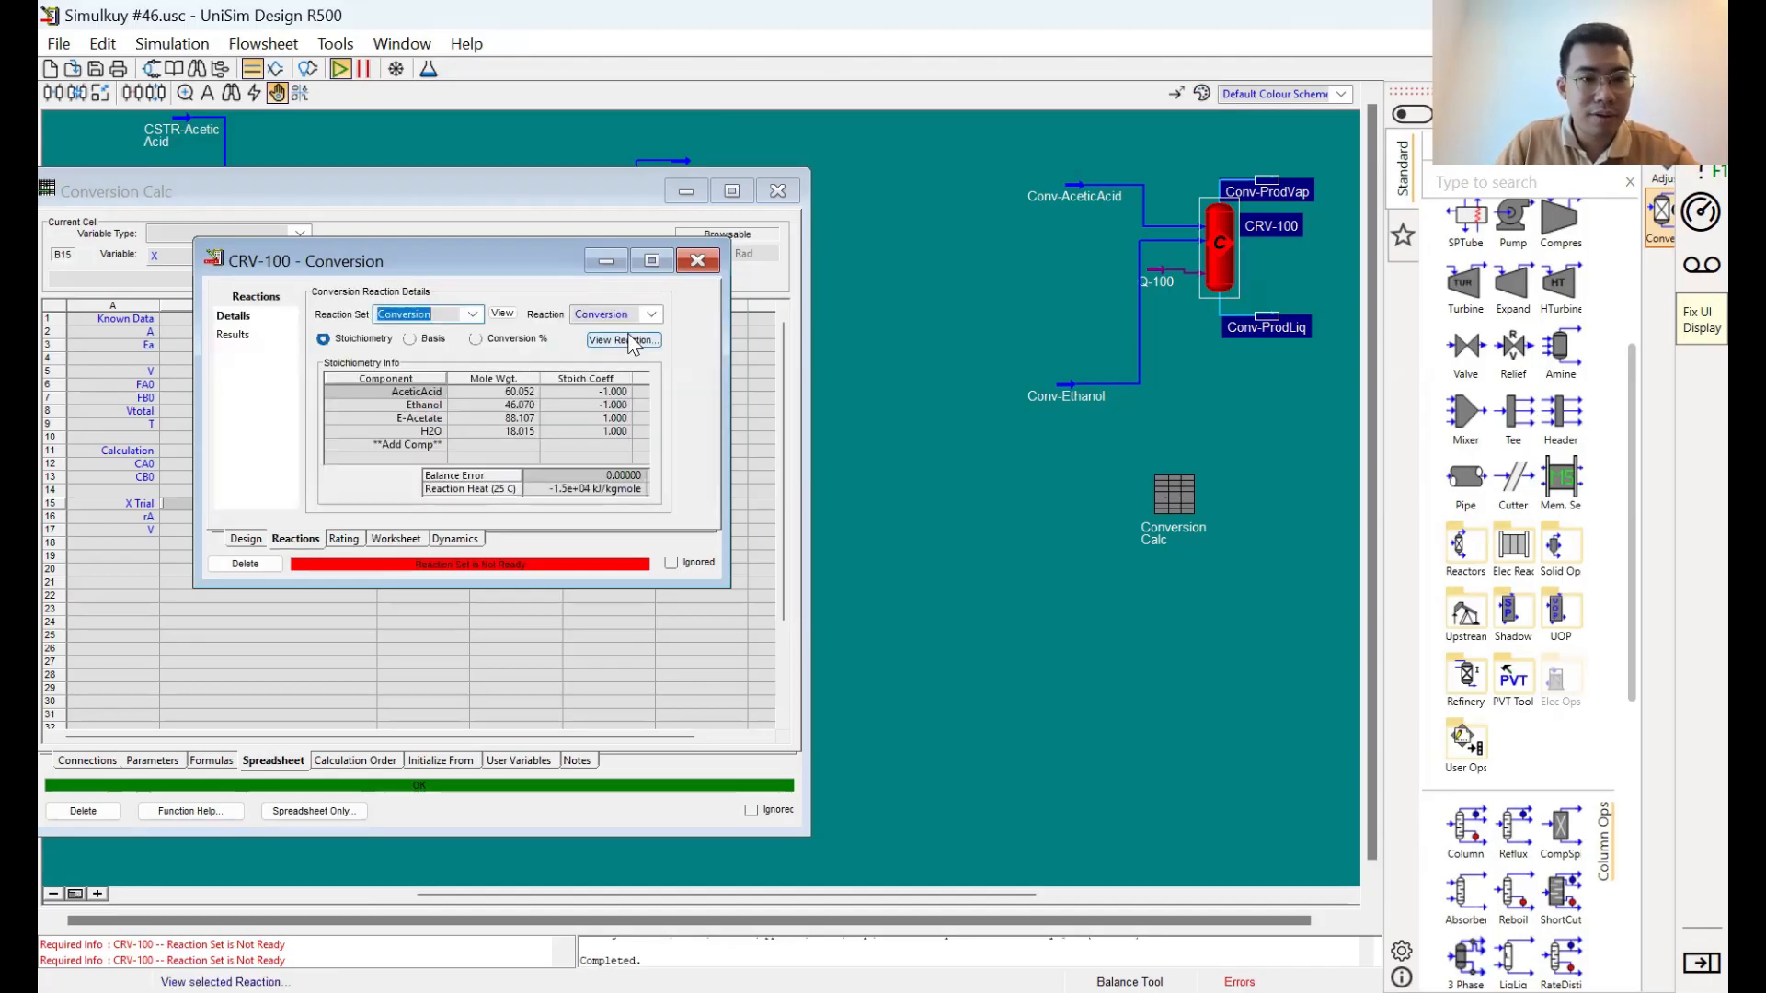
{"action": "left_click", "coordinate": [591, 341]}
{"action": "left_click_drag", "start_coordinate": [345, 279], "coordinate": [1028, 297]}
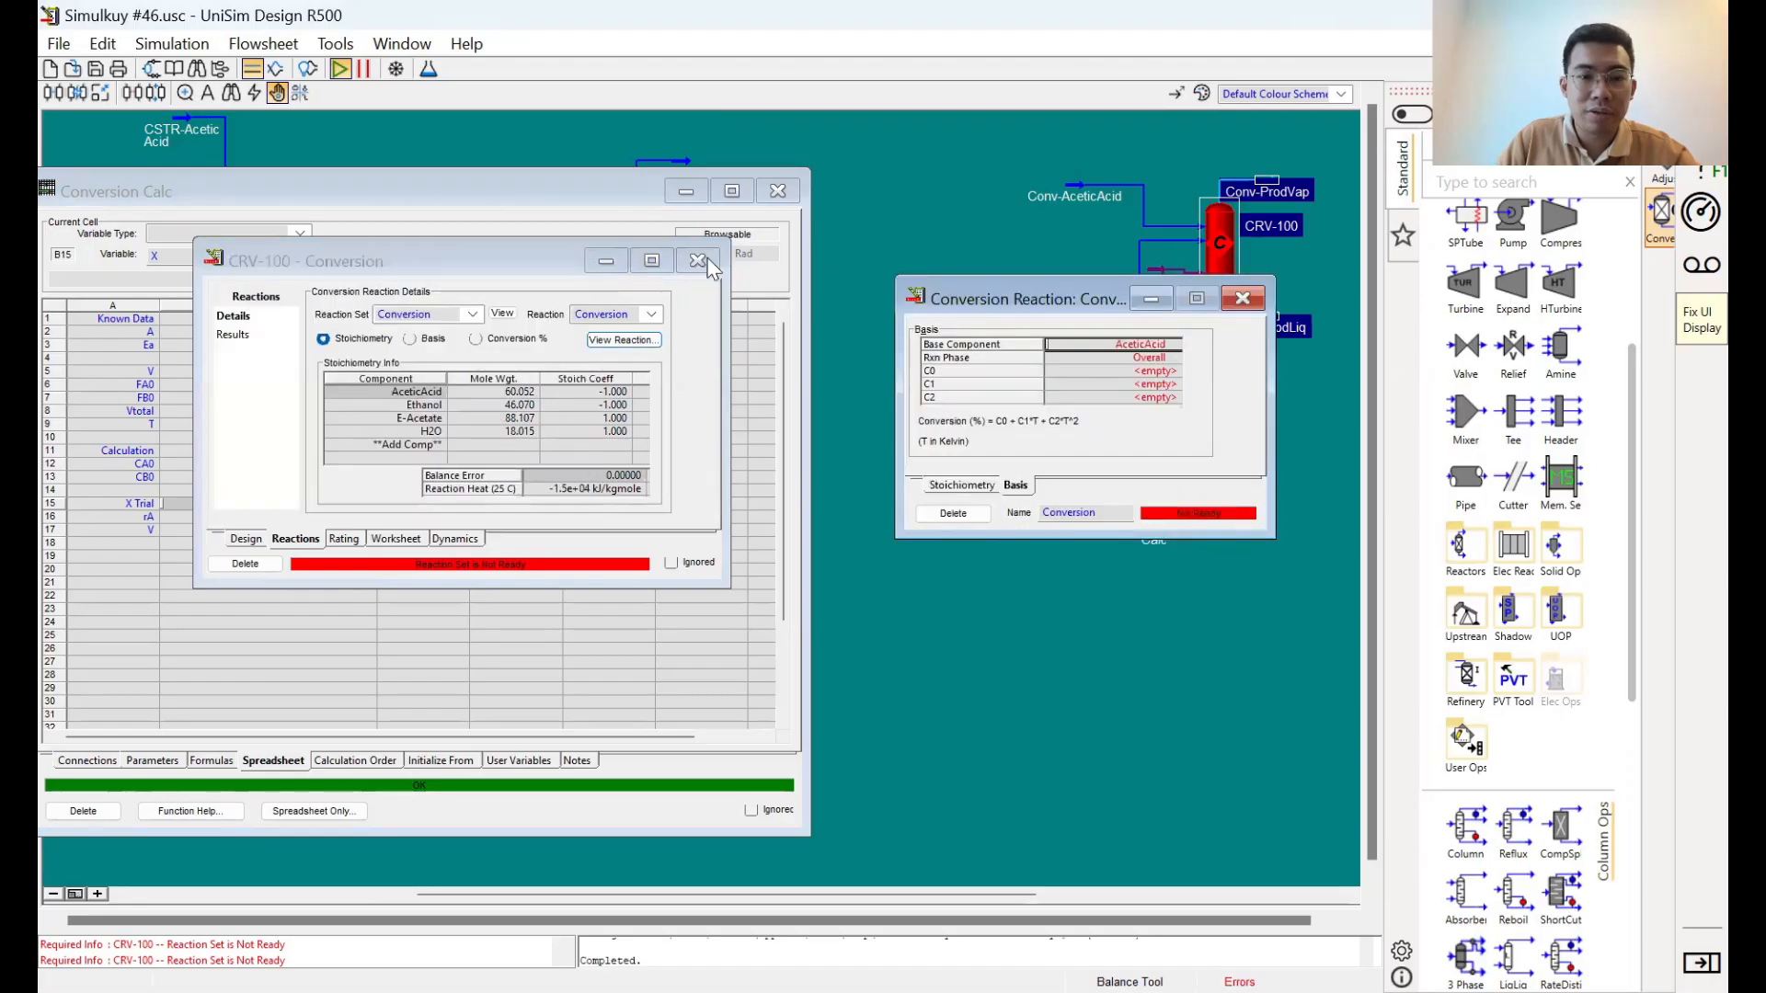
{"action": "left_click", "coordinate": [698, 261]}
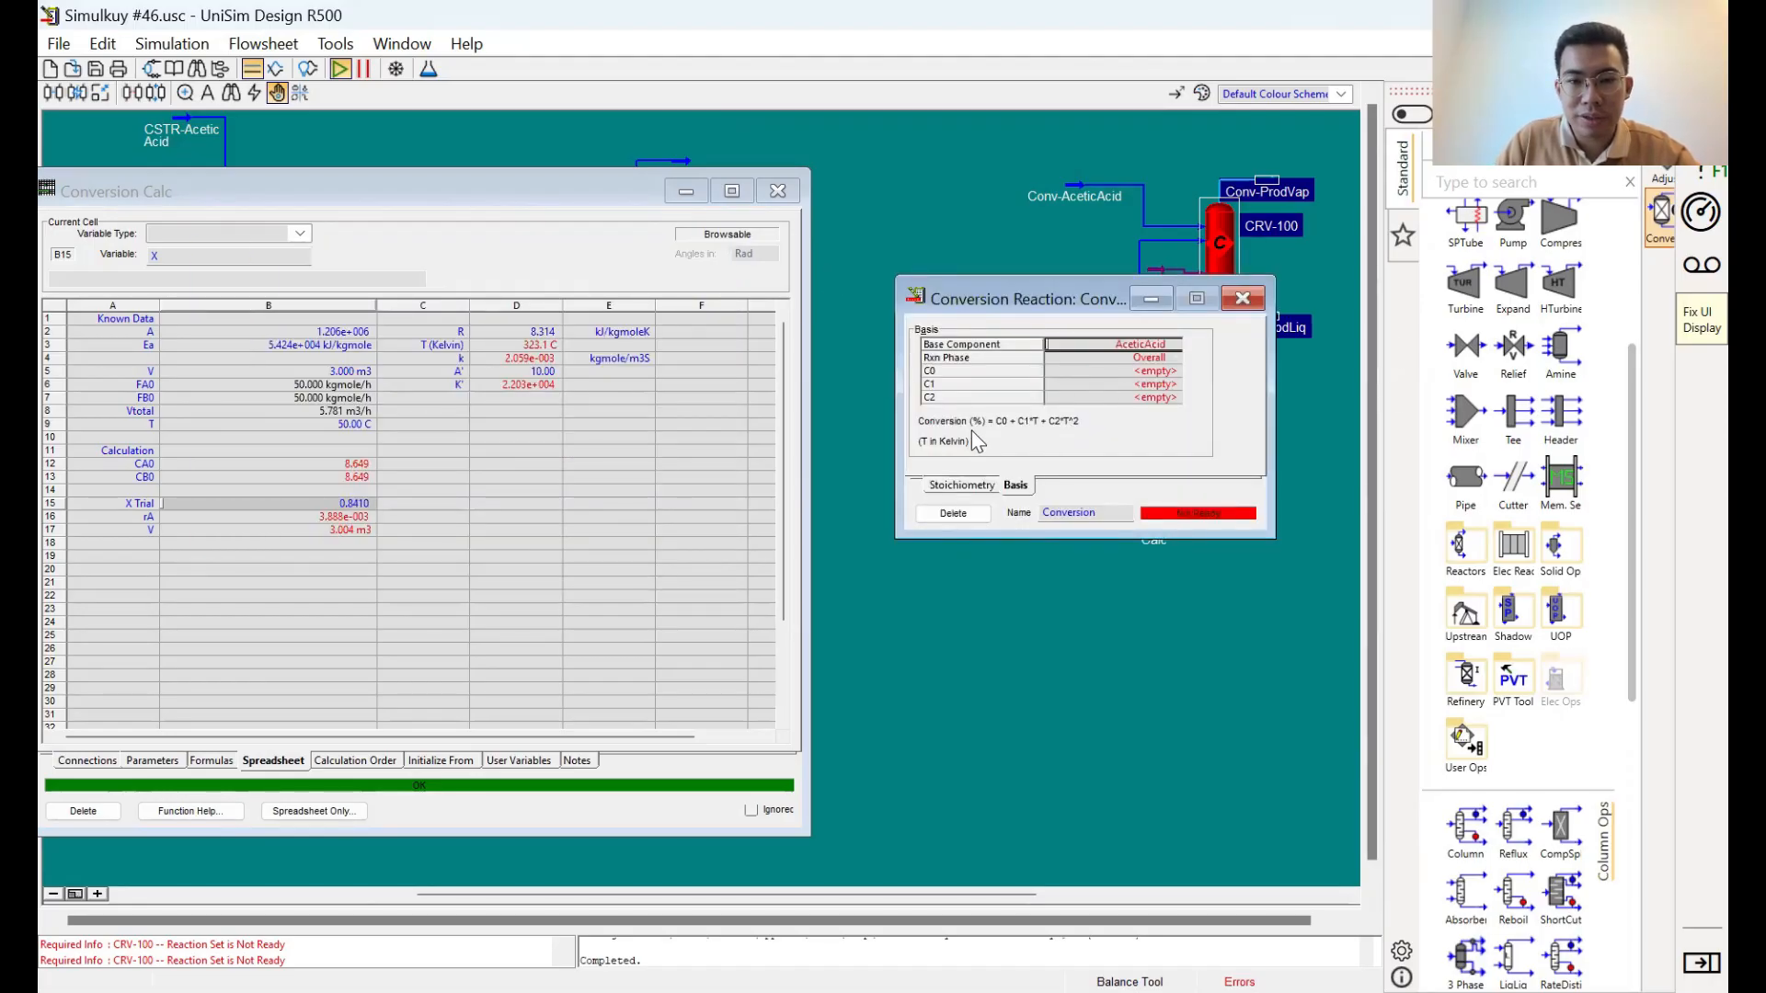
In the Conversion Calc spreadsheet, enter the formula =B15*100 in cell B18 and =B18 in cell B19
{"action": "left_click", "coordinate": [142, 559]}
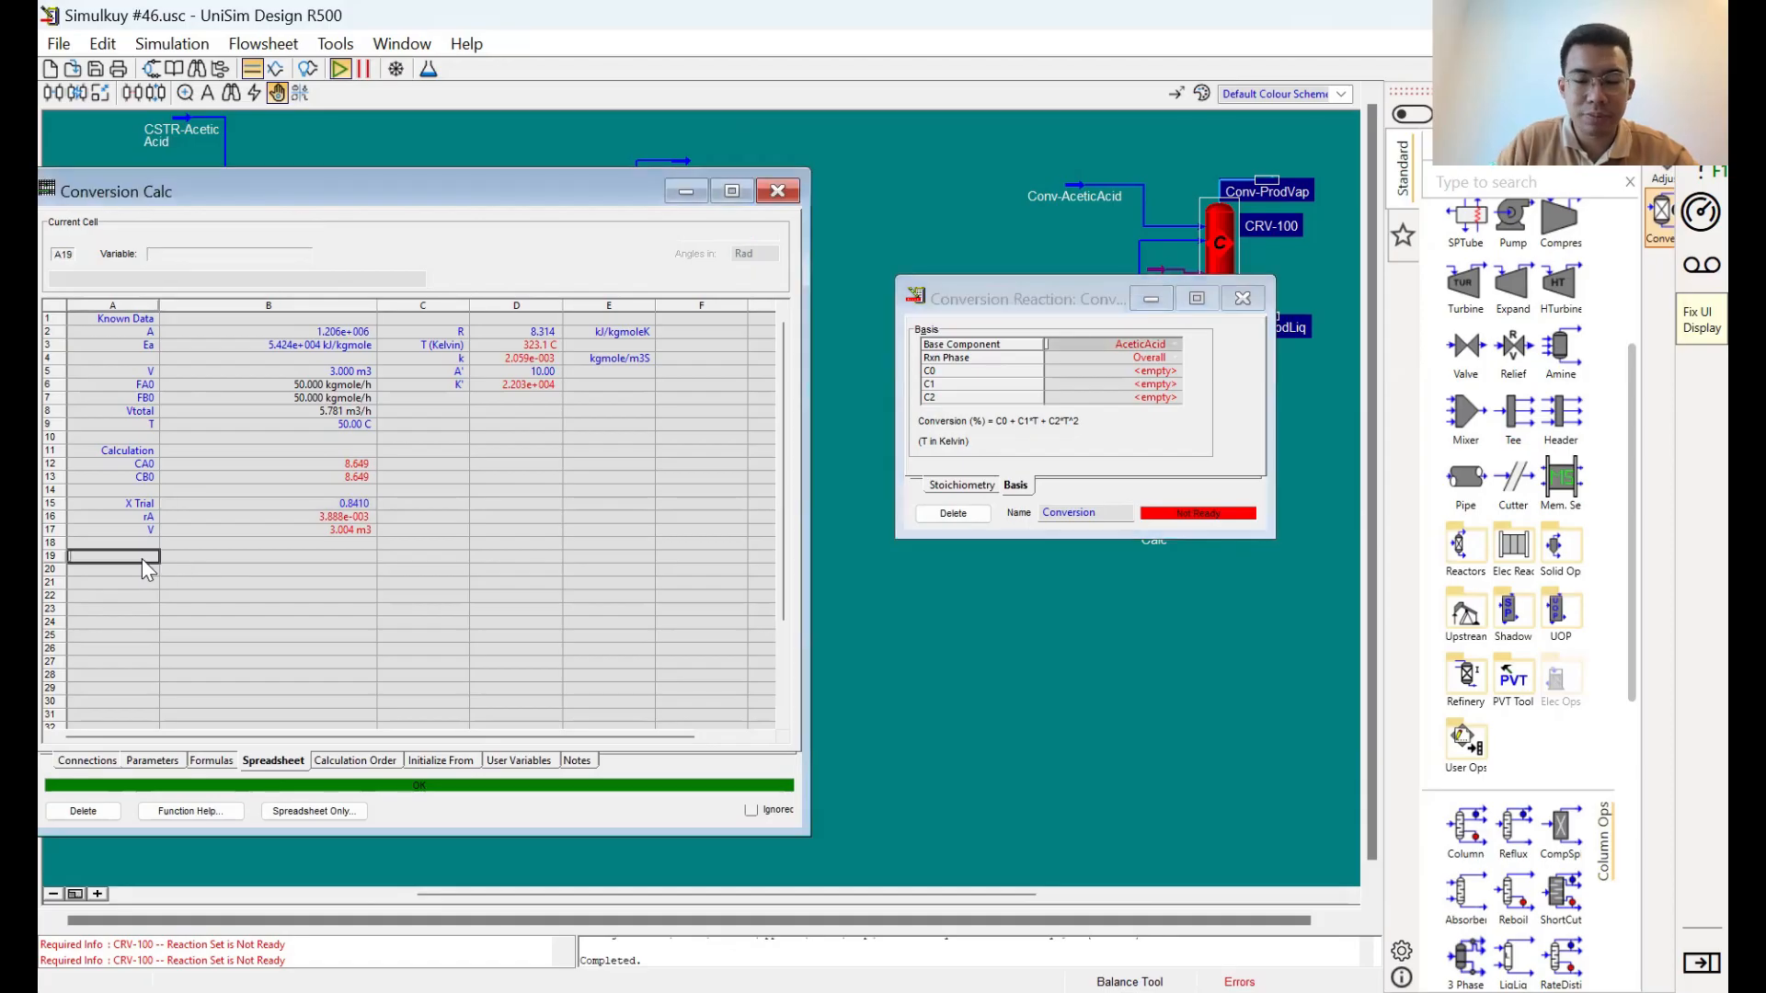
{"action": "key", "text": "Right"}
{"action": "key", "text": "Up"}
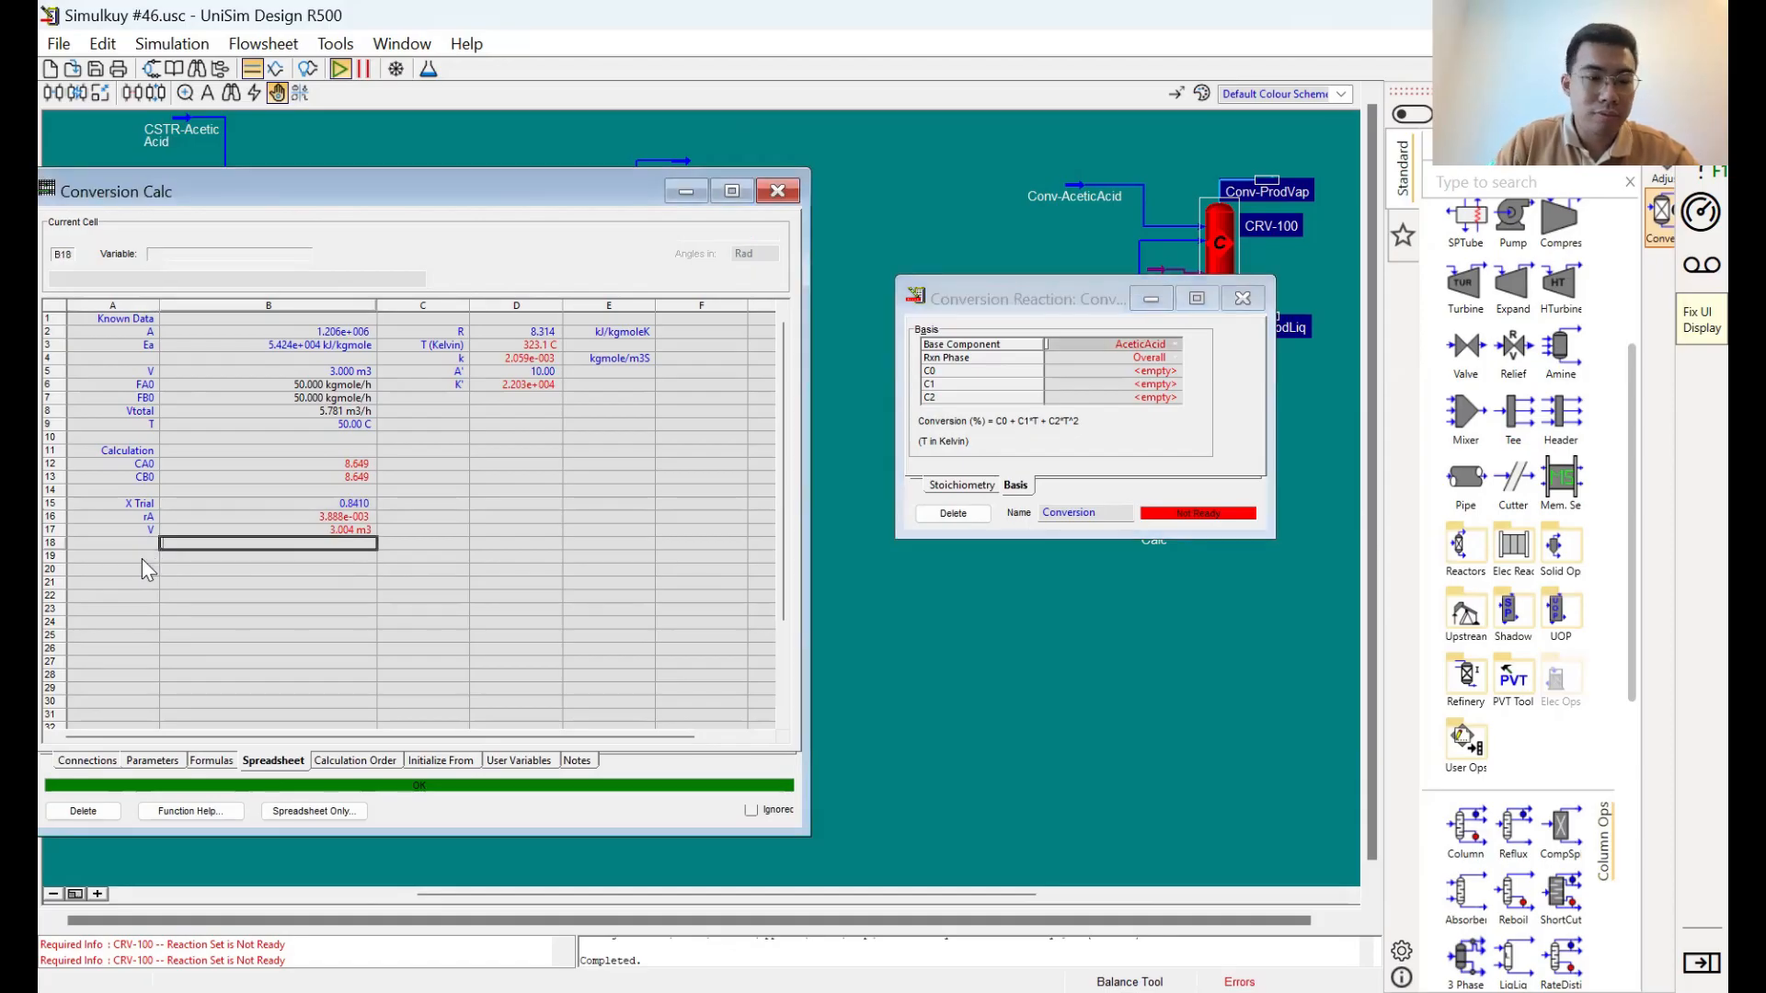
{"action": "type", "text": "=B15"}
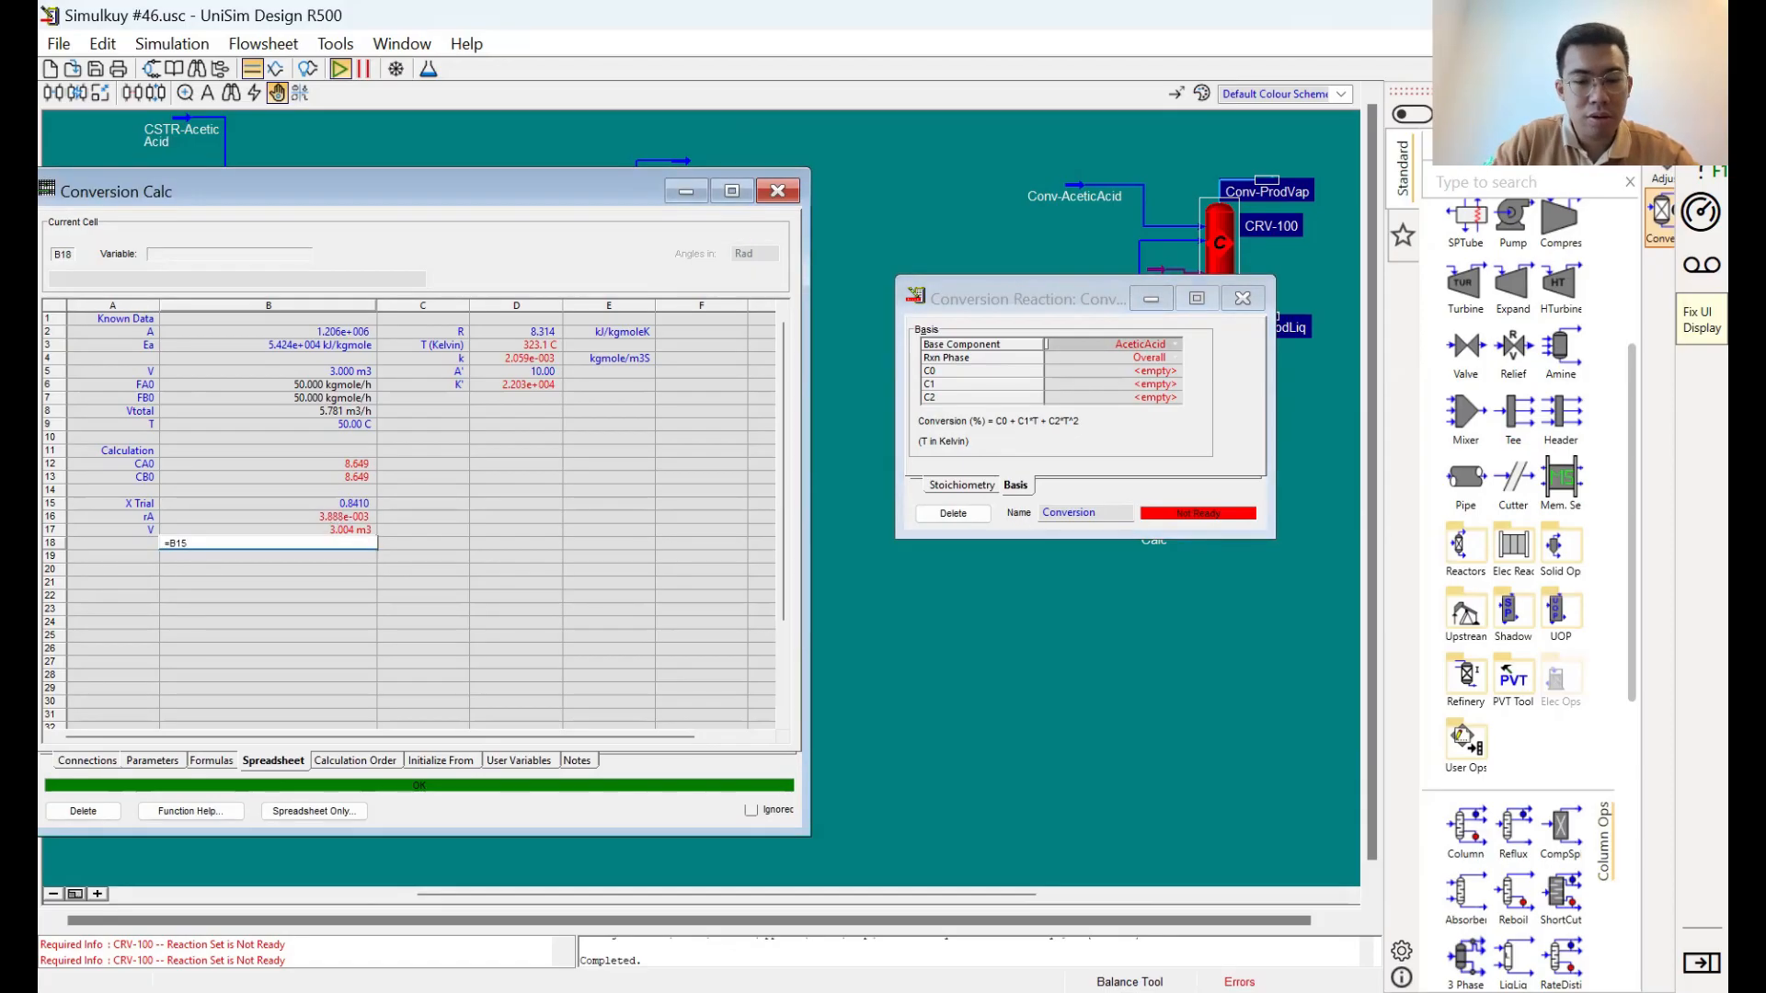
{"action": "type", "text": "*100"}
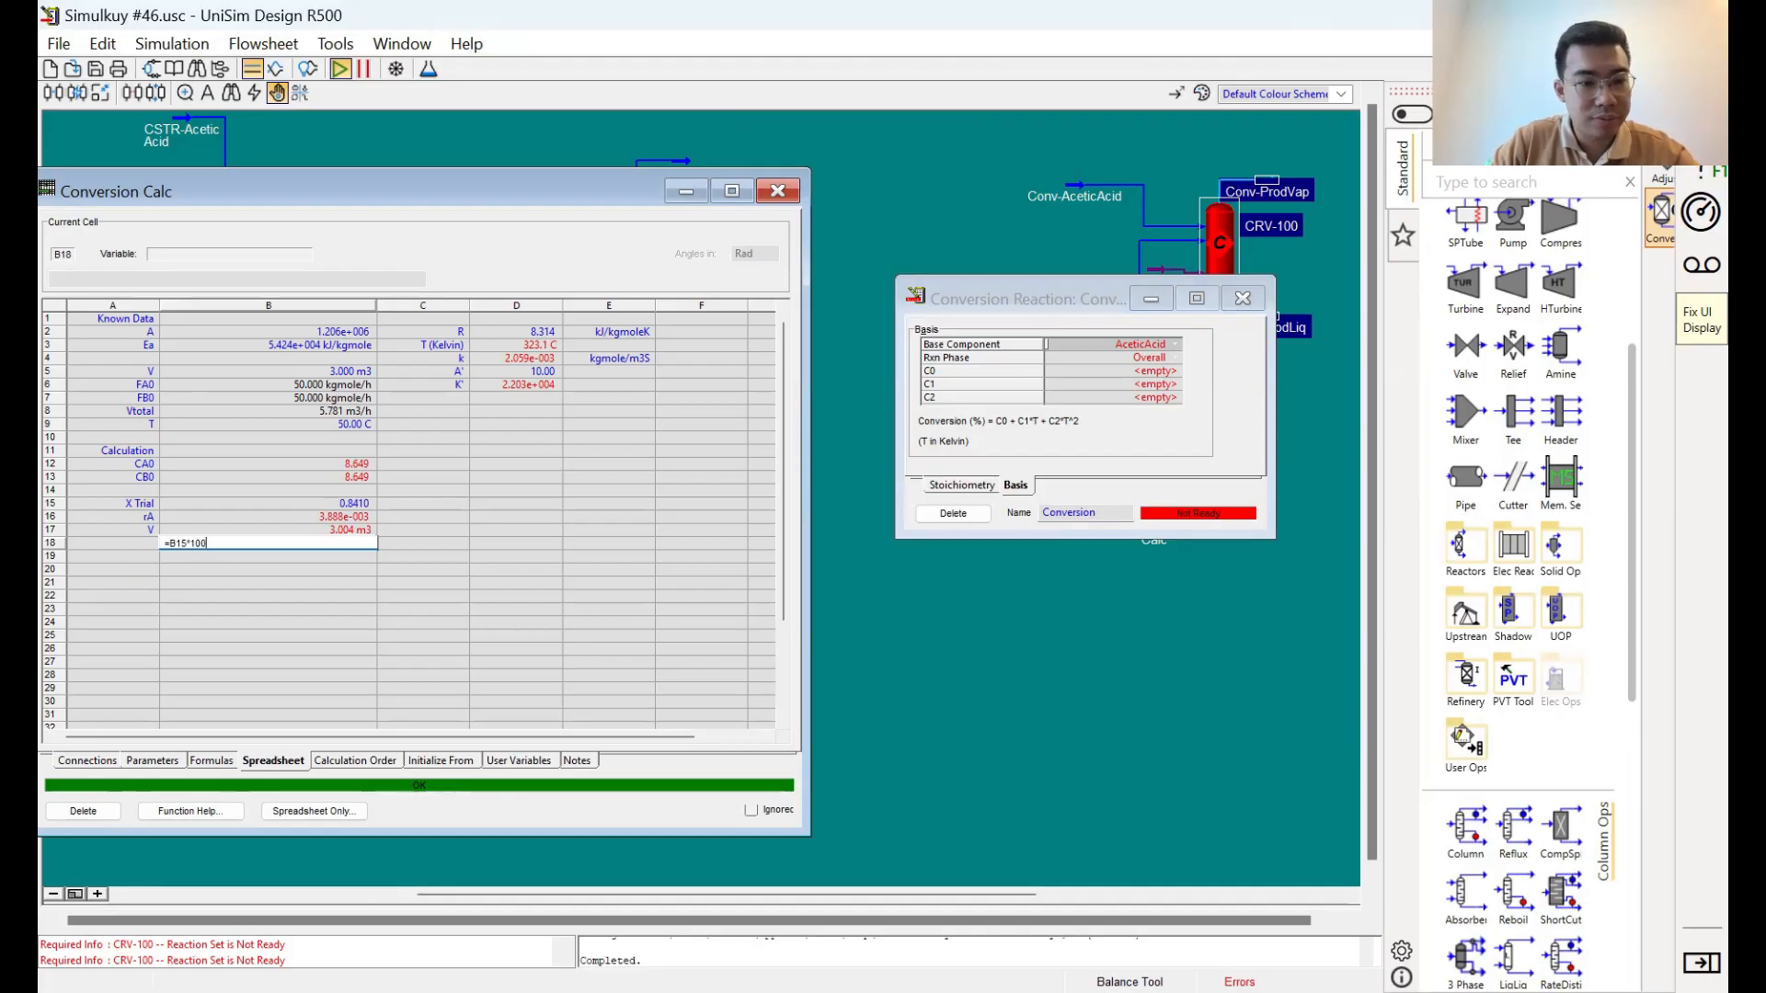
{"action": "left_click", "coordinate": [342, 557]}
{"action": "type", "text": "=B18"}
{"action": "key", "text": "Return"}
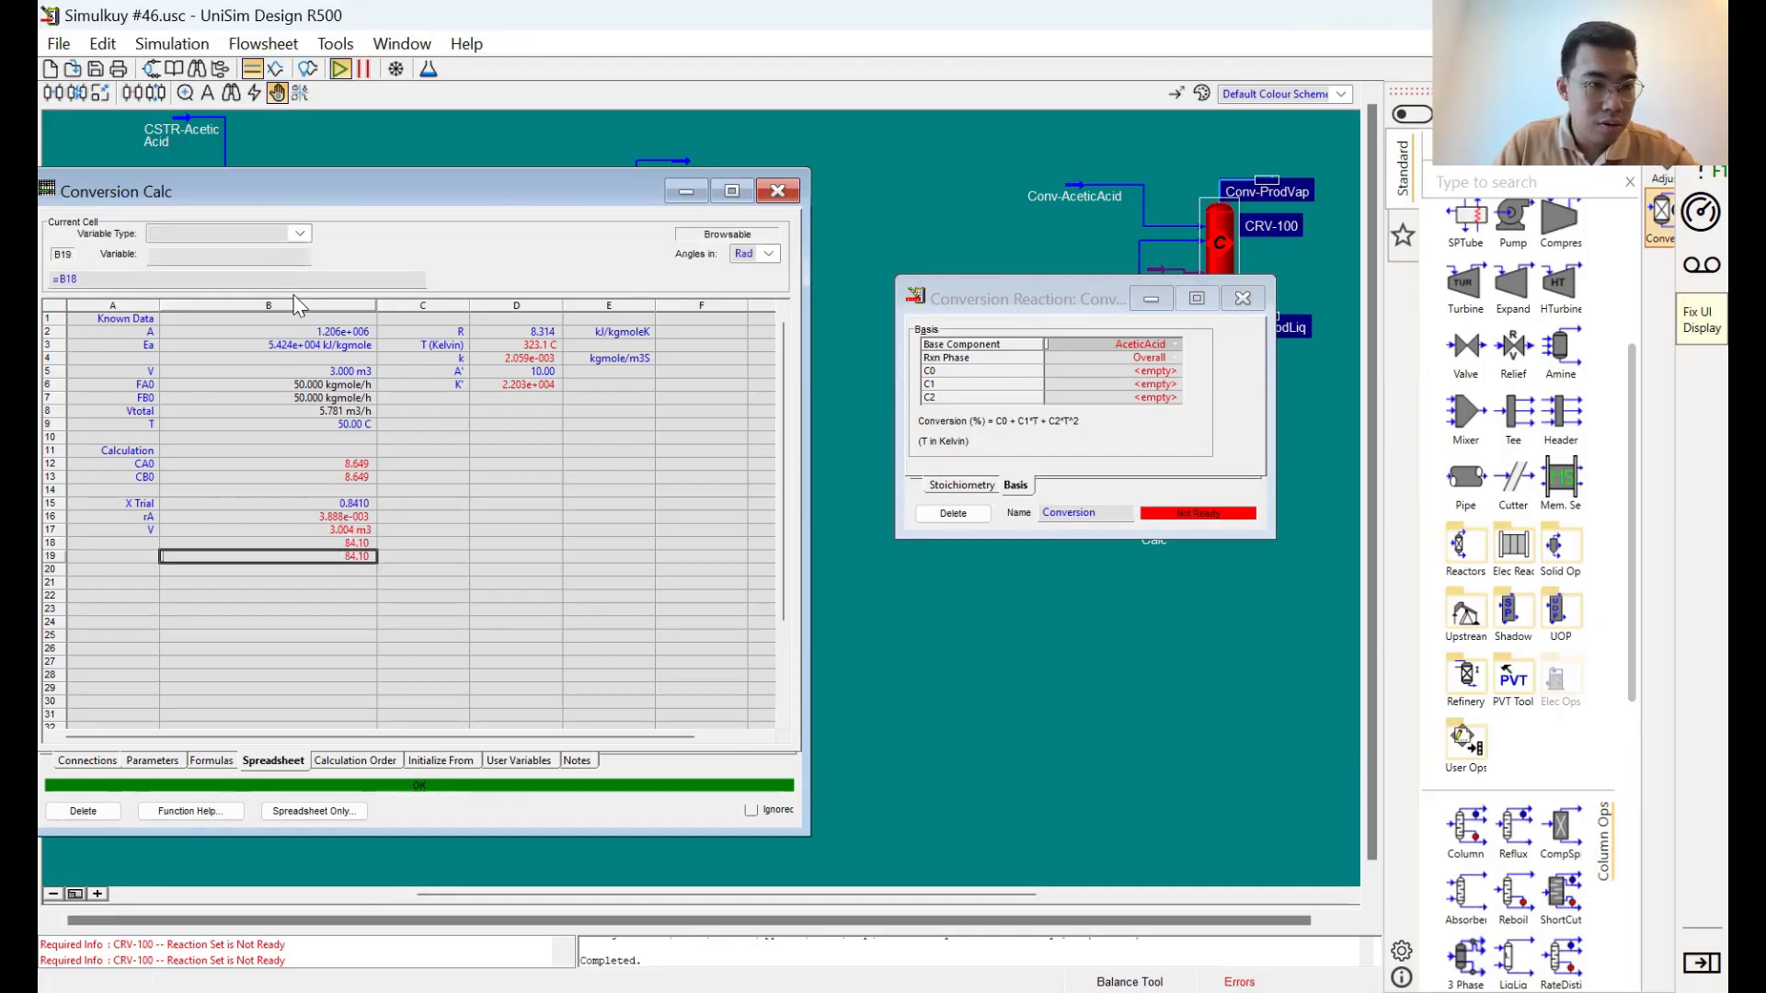
Set the variable type of cell B19 to Percent and label the row Export in A19
{"action": "left_click", "coordinate": [280, 235]}
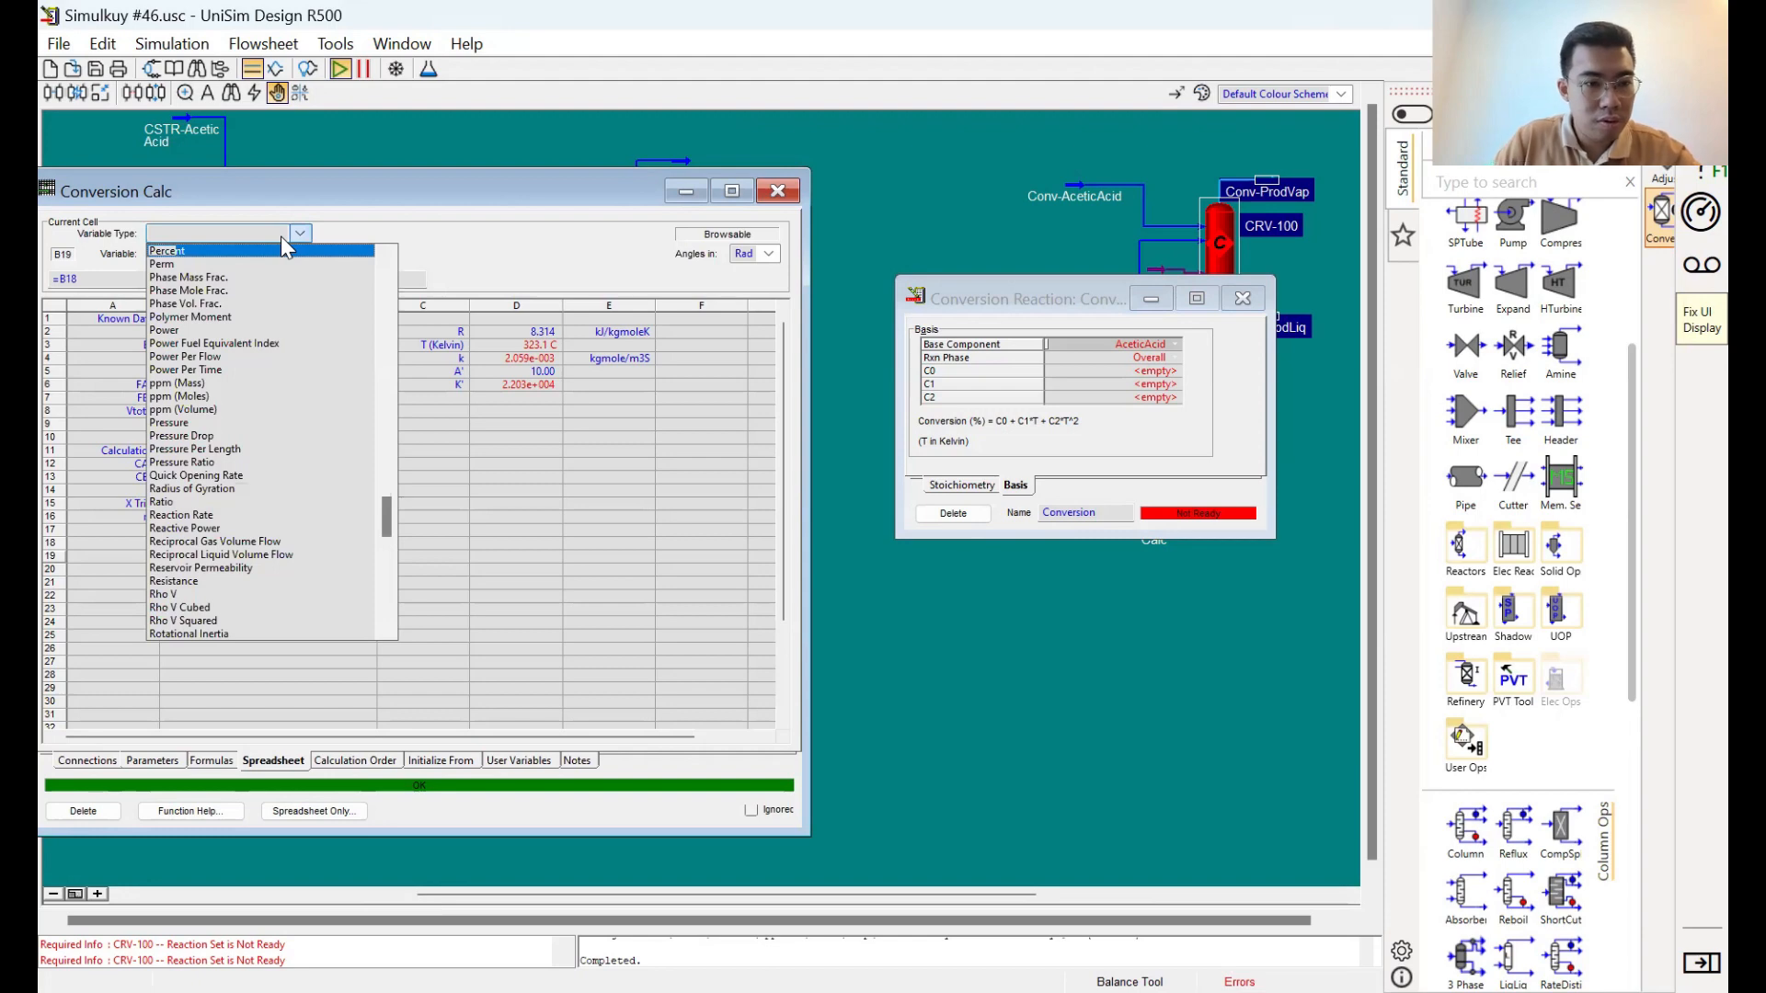
{"action": "key", "text": "Return"}
{"action": "left_click", "coordinate": [136, 551]}
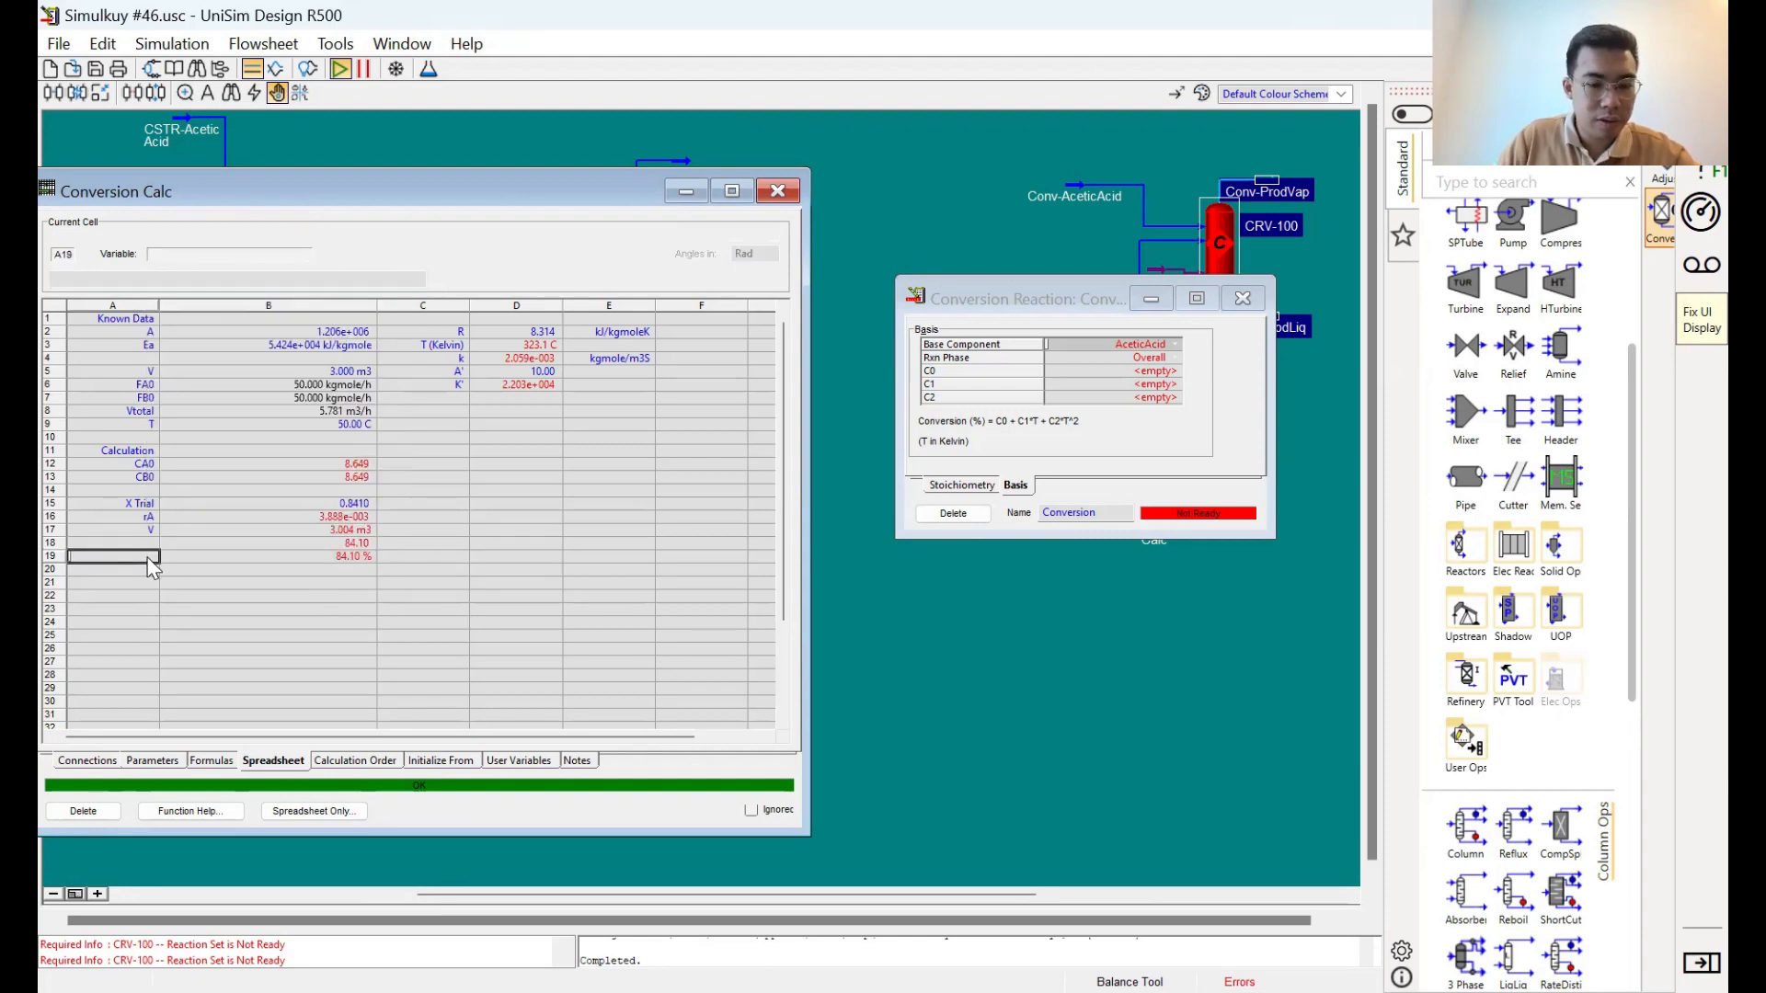
{"action": "type", "text": "Export"}
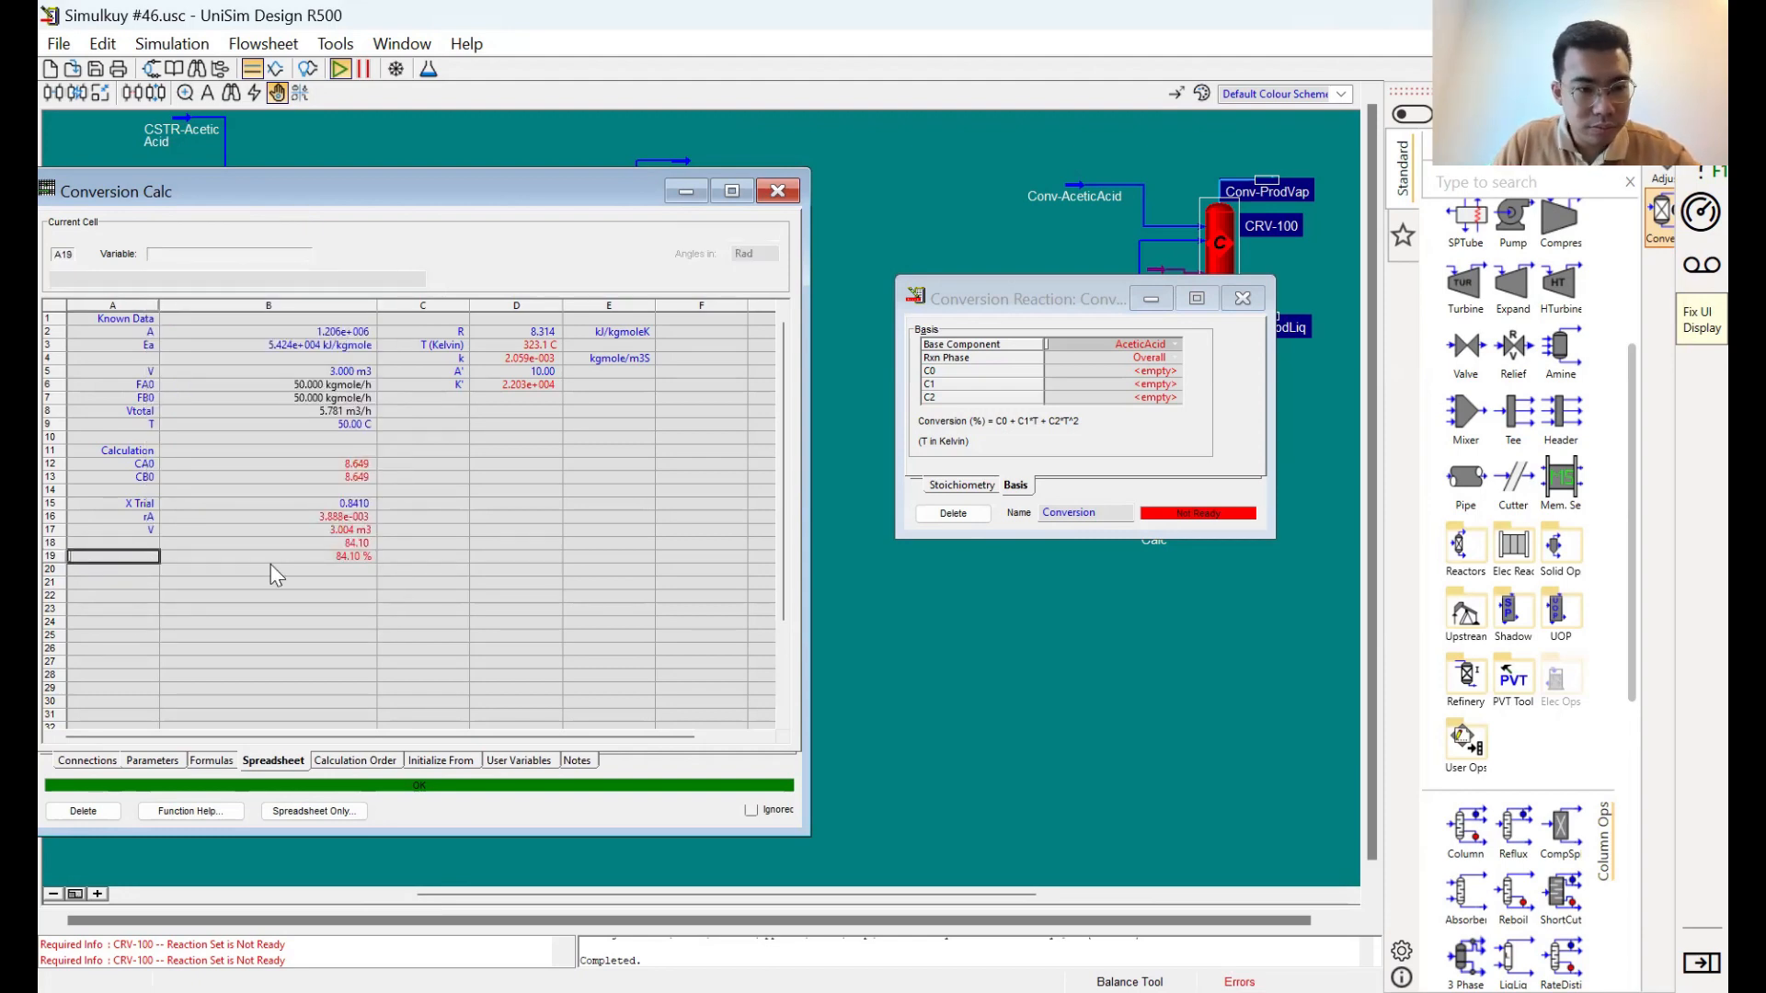
Export cell B19 to the C0 coefficient of the Conversion reaction's basis, and close the reaction and spreadsheet windows
{"action": "left_click", "coordinate": [268, 567]}
{"action": "left_click", "coordinate": [280, 556]}
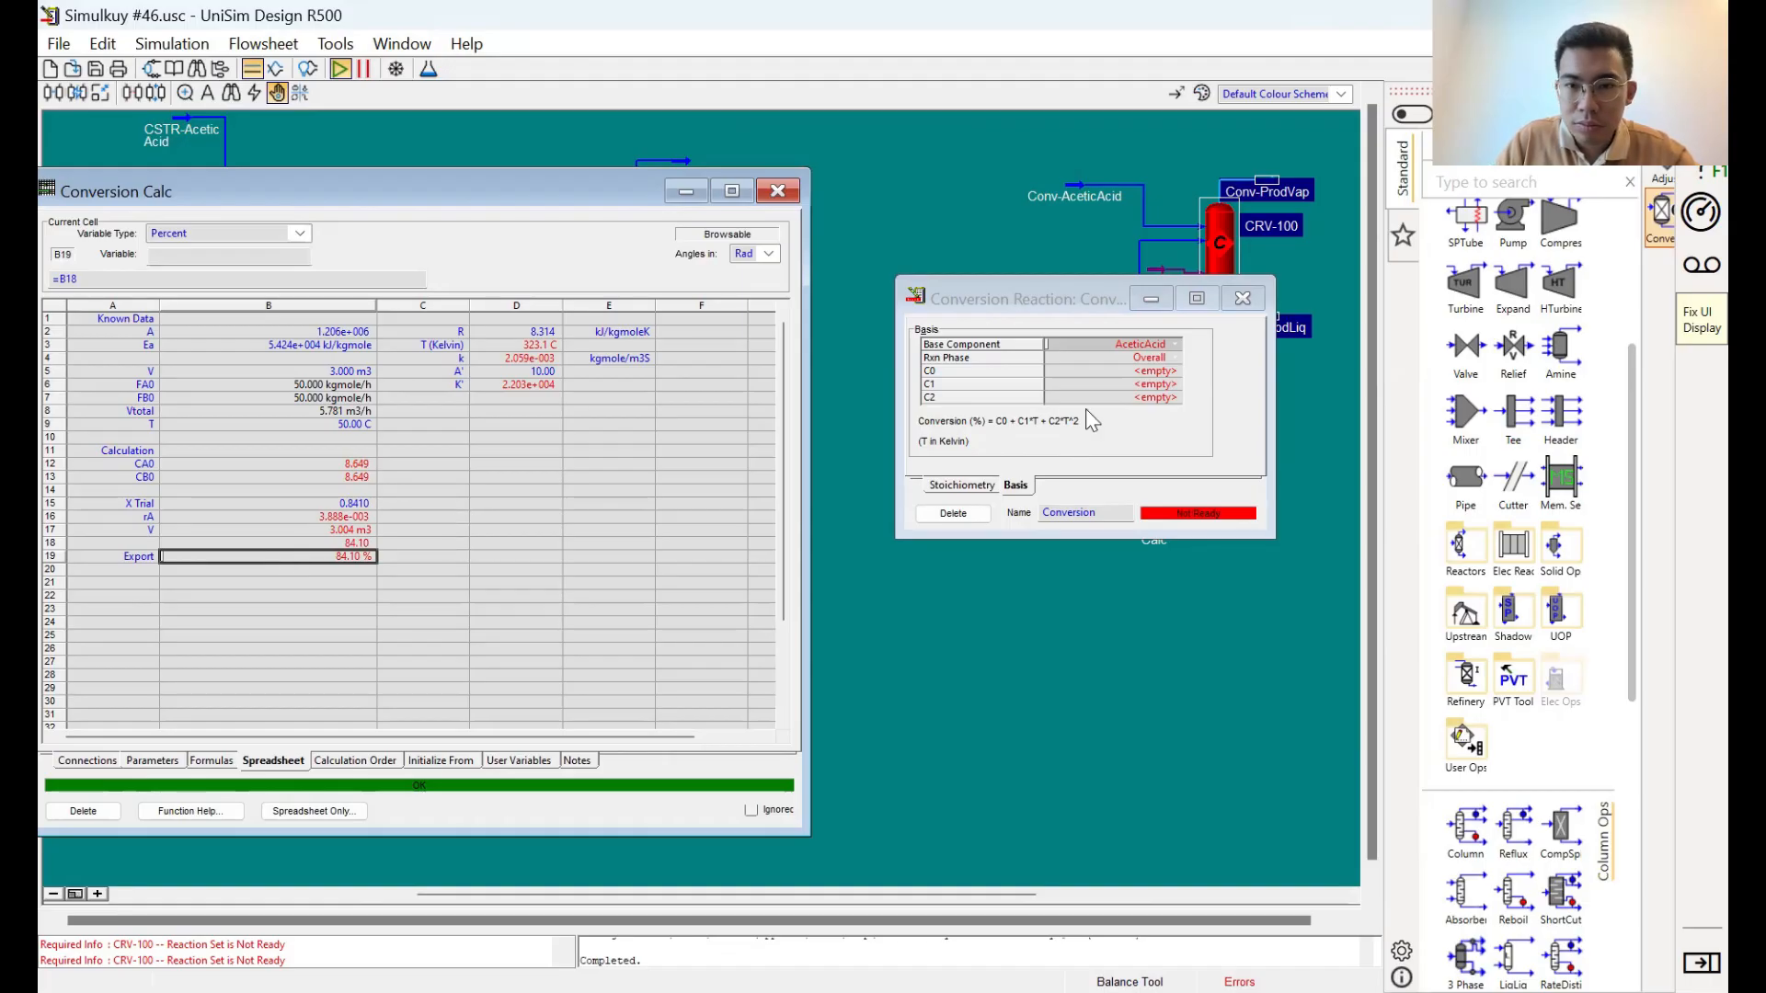
{"action": "left_click", "coordinate": [1090, 372]}
{"action": "left_click", "coordinate": [357, 556]}
{"action": "left_click_drag", "start_coordinate": [358, 557], "coordinate": [1074, 371]}
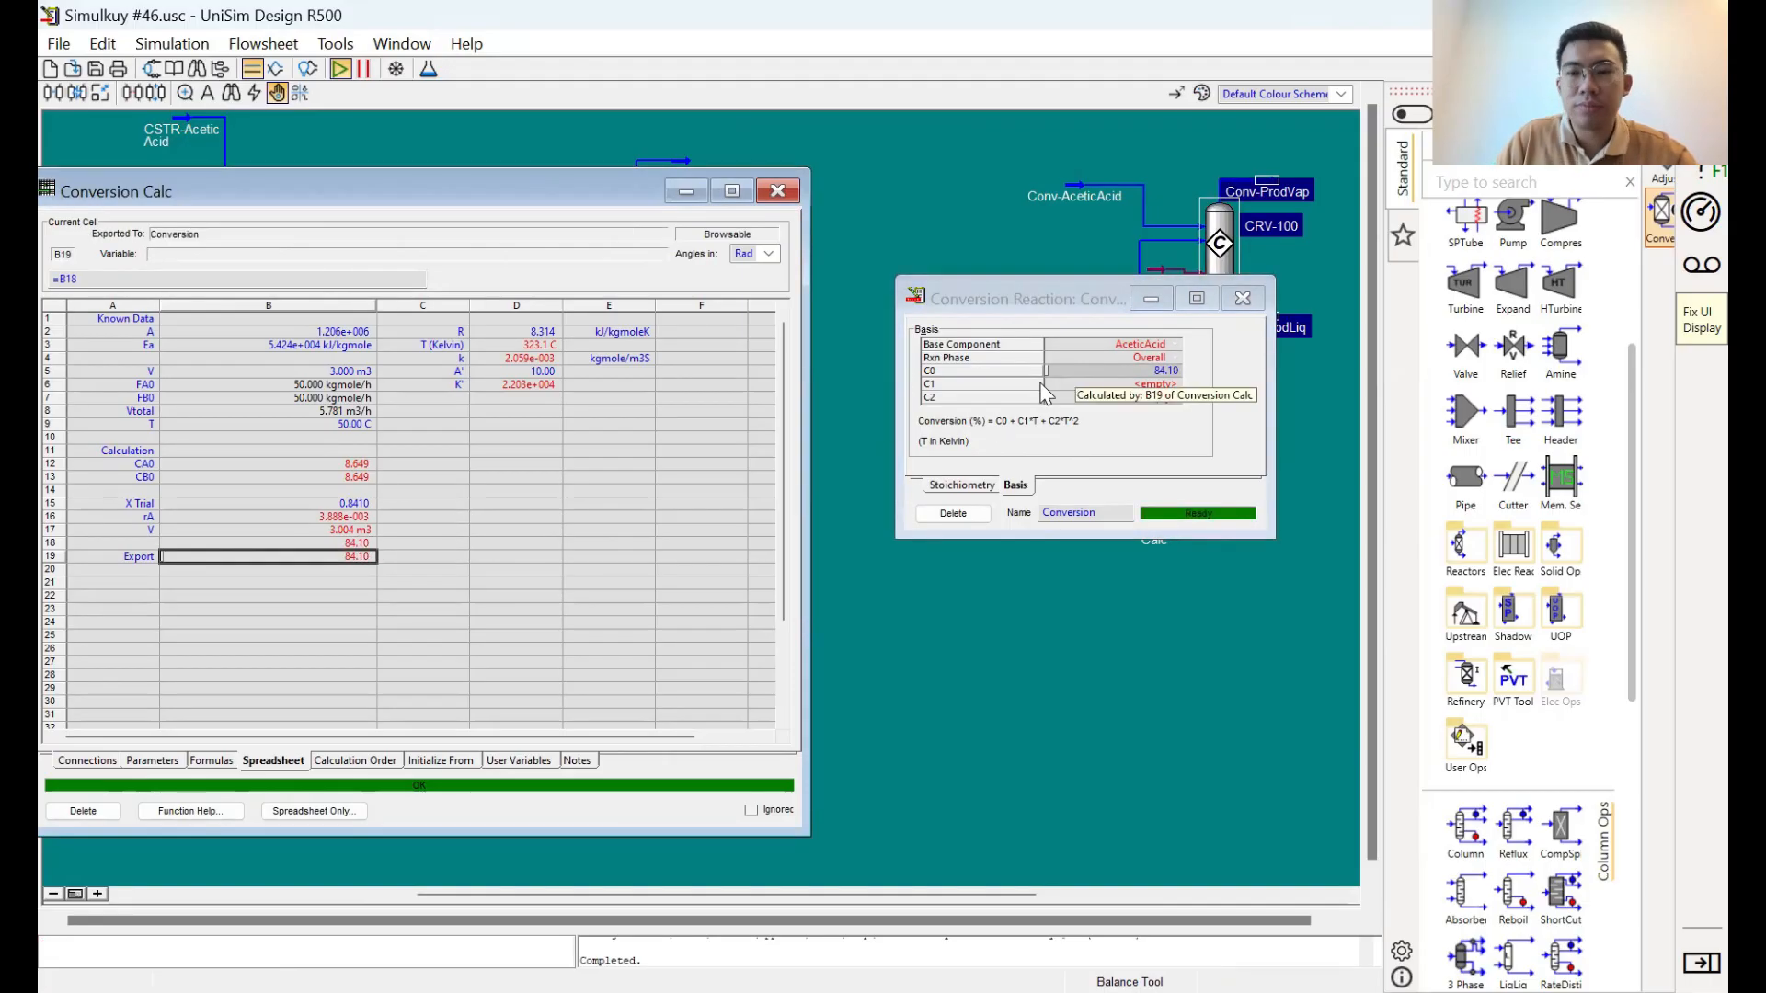
{"action": "left_click", "coordinate": [1243, 298]}
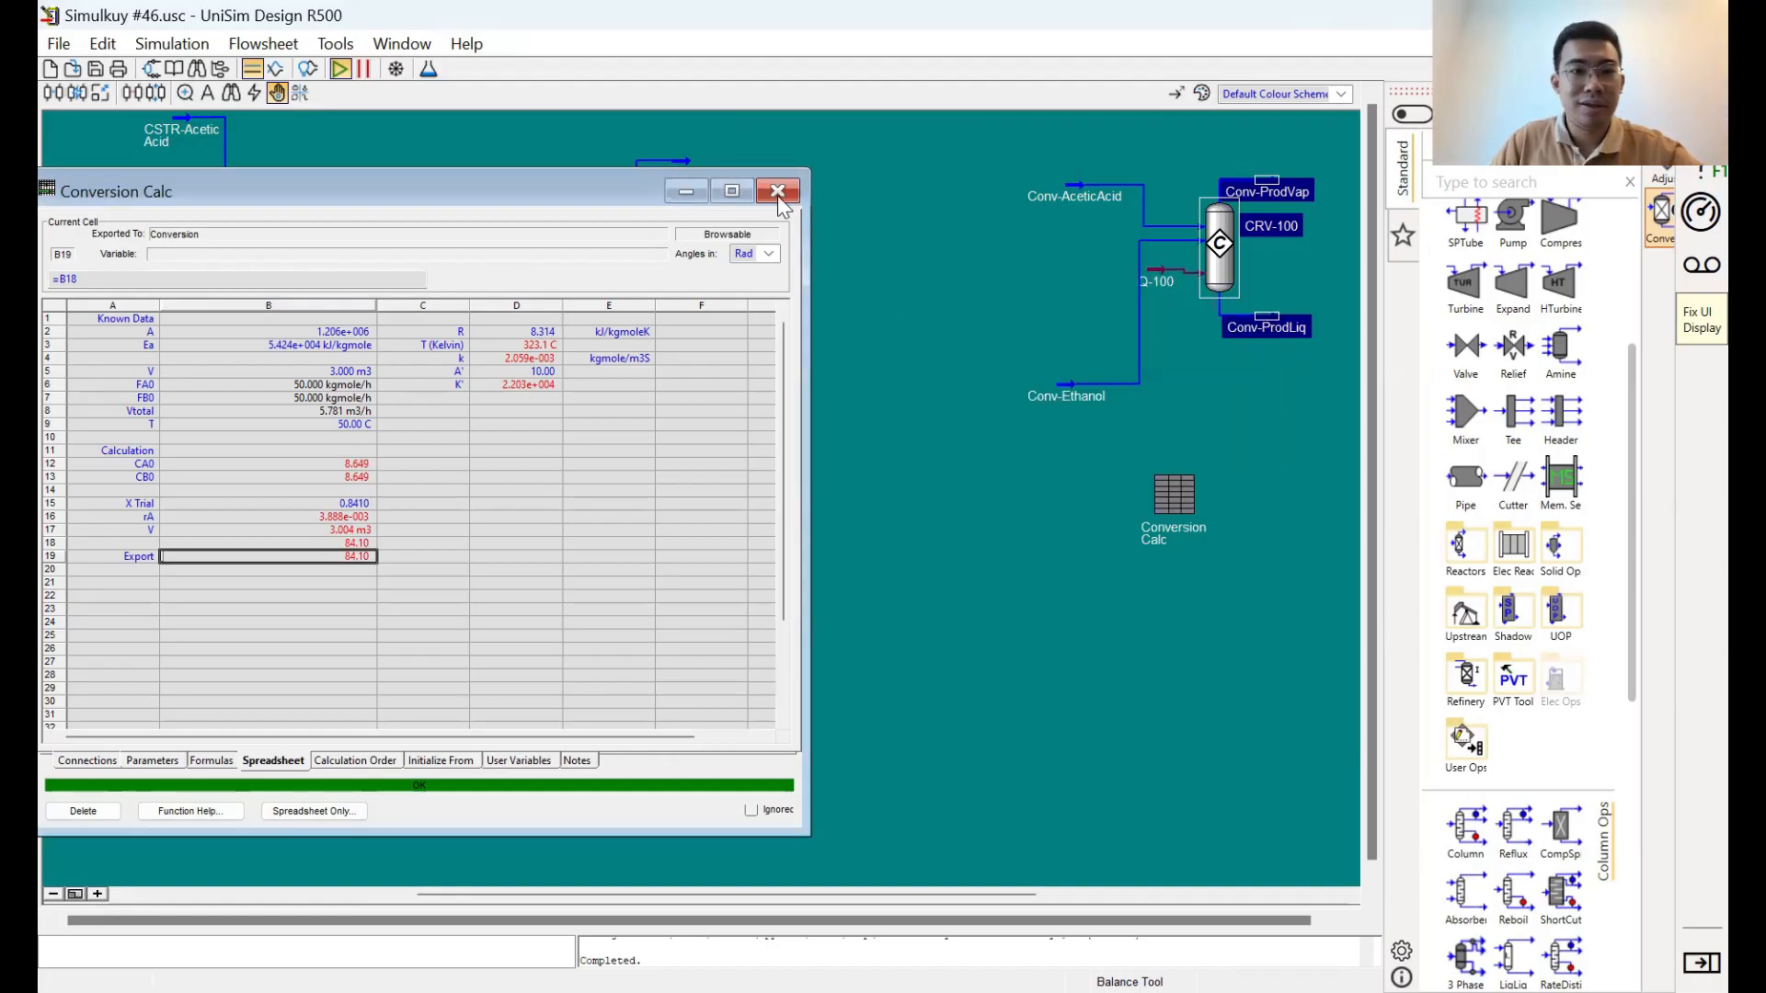
{"action": "left_click", "coordinate": [777, 191]}
{"action": "left_click", "coordinate": [697, 242]}
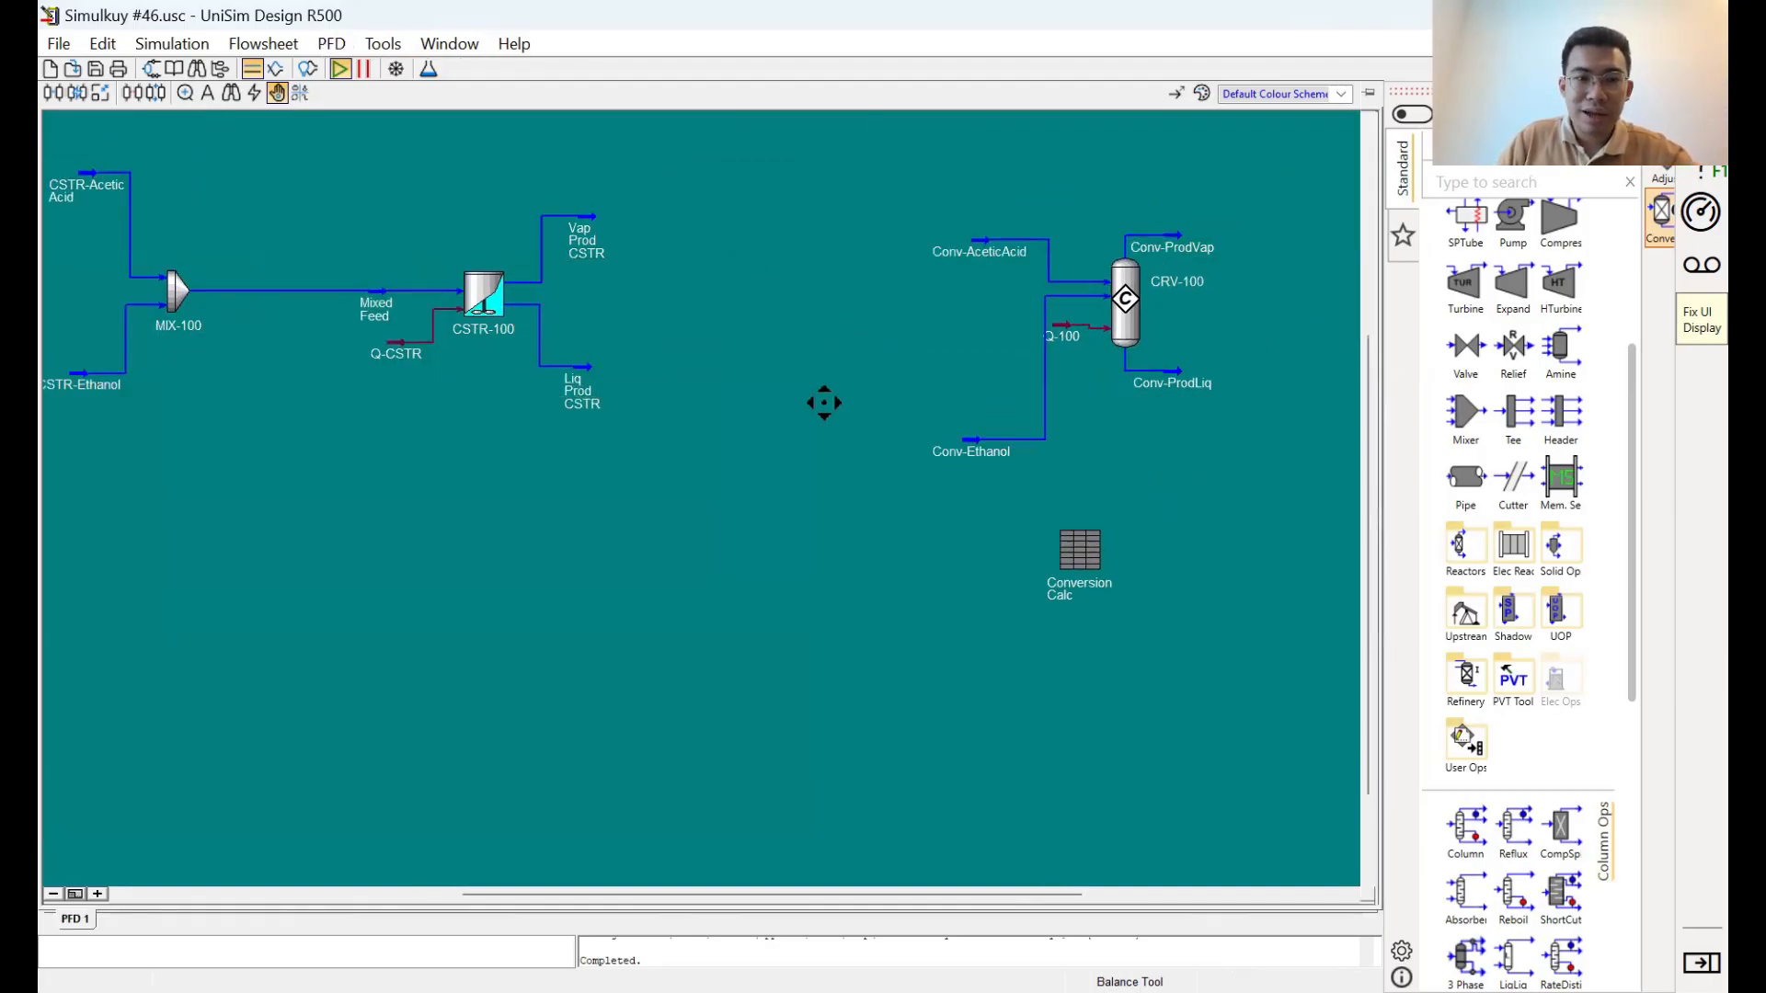
Open the Conversion Calc spreadsheet and reactor CSTR-100 from the flowsheet and arrange their windows side by side
{"action": "left_click_drag", "start_coordinate": [824, 401], "coordinate": [780, 452]}
{"action": "double_click", "coordinate": [1038, 616]}
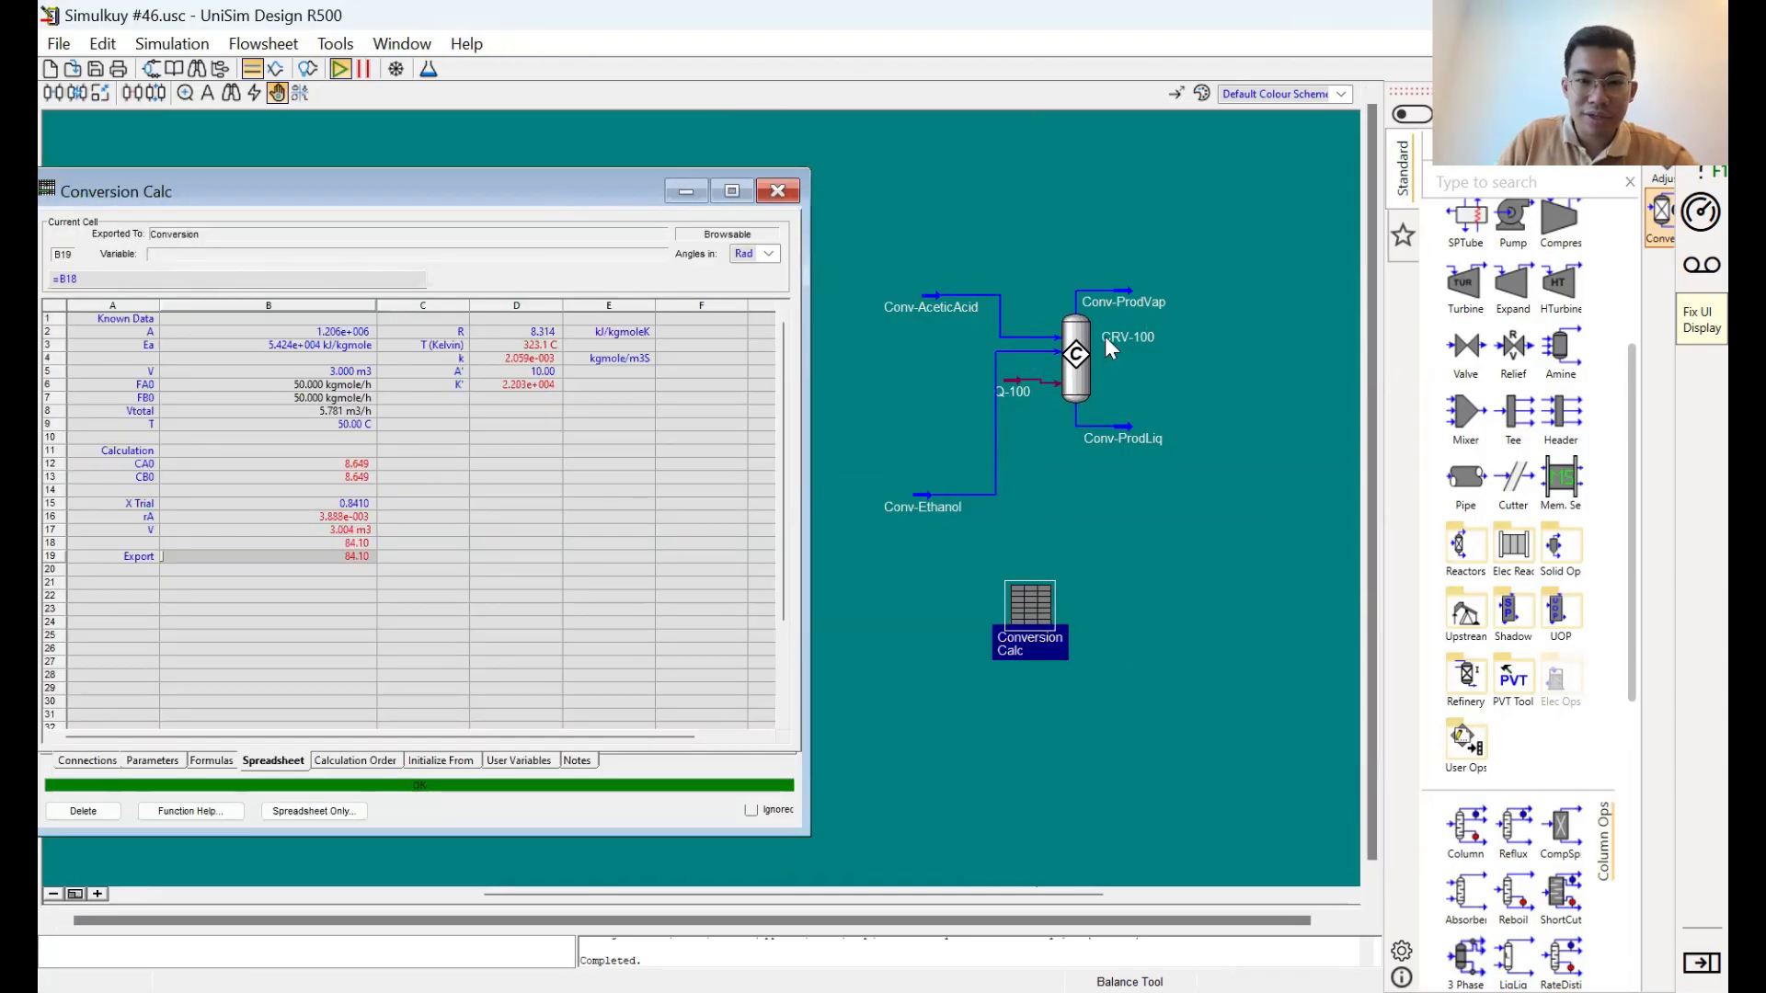
{"action": "left_click_drag", "start_coordinate": [551, 197], "coordinate": [1196, 548]}
{"action": "double_click", "coordinate": [437, 351]}
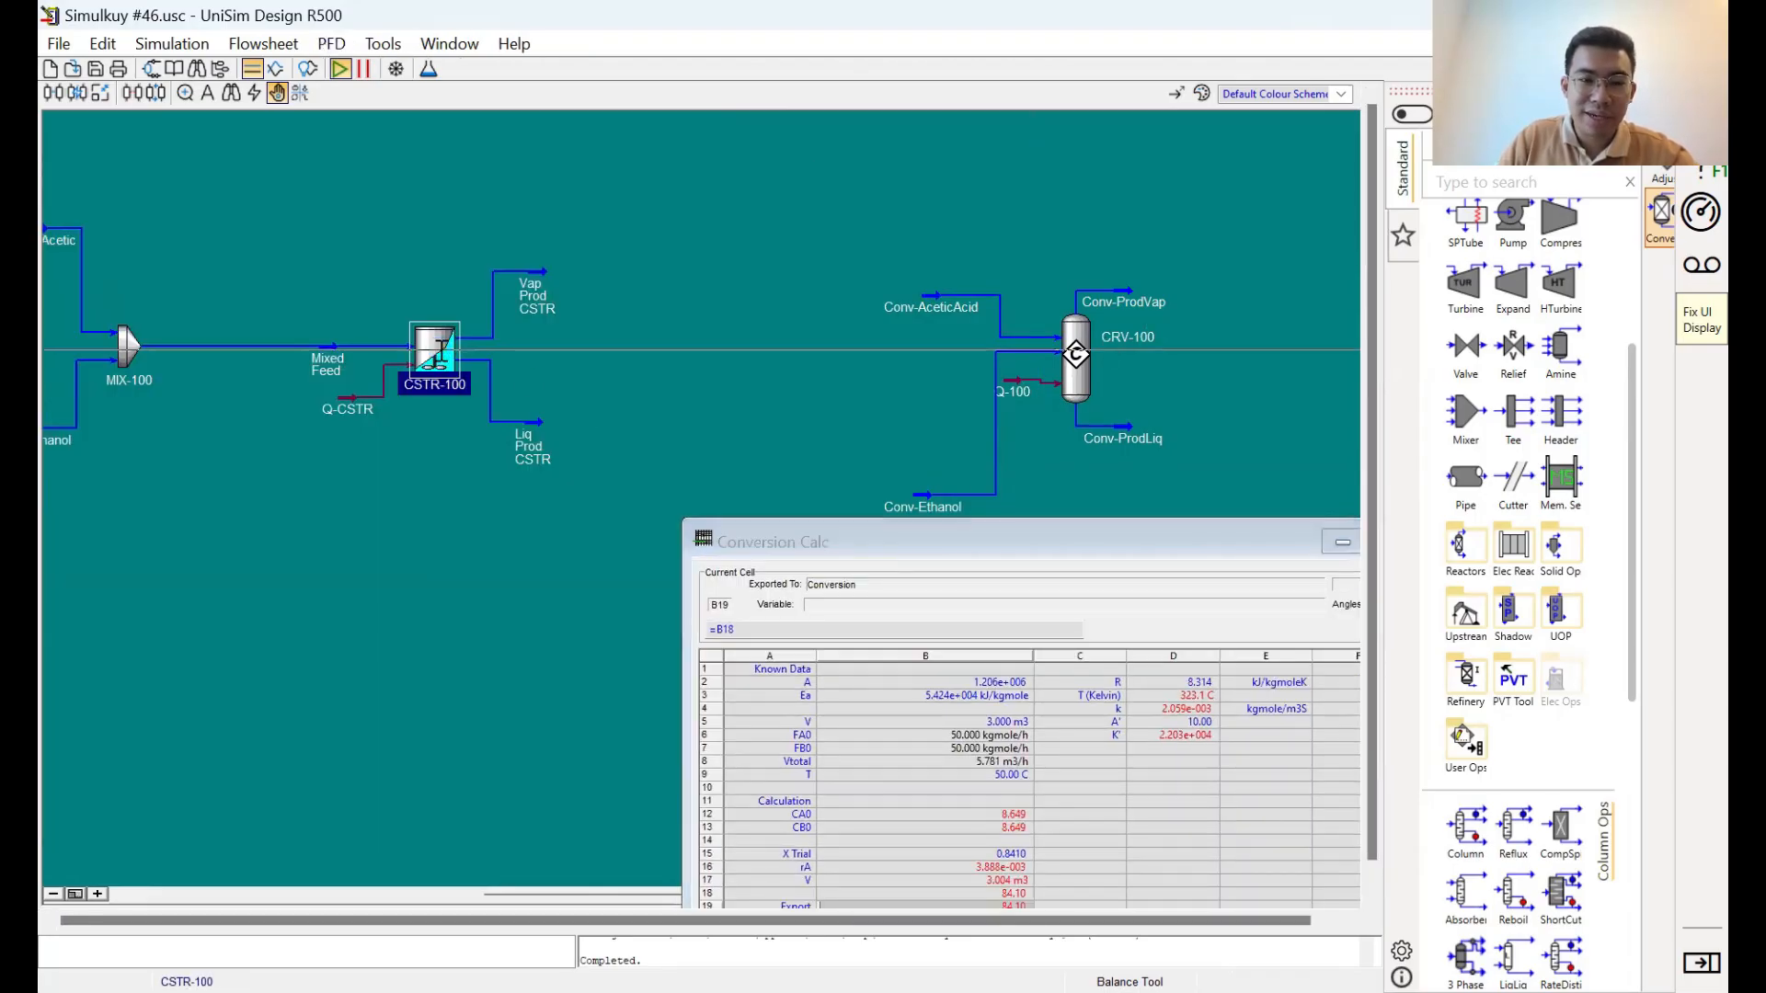
{"action": "left_click_drag", "start_coordinate": [417, 298], "coordinate": [265, 386]}
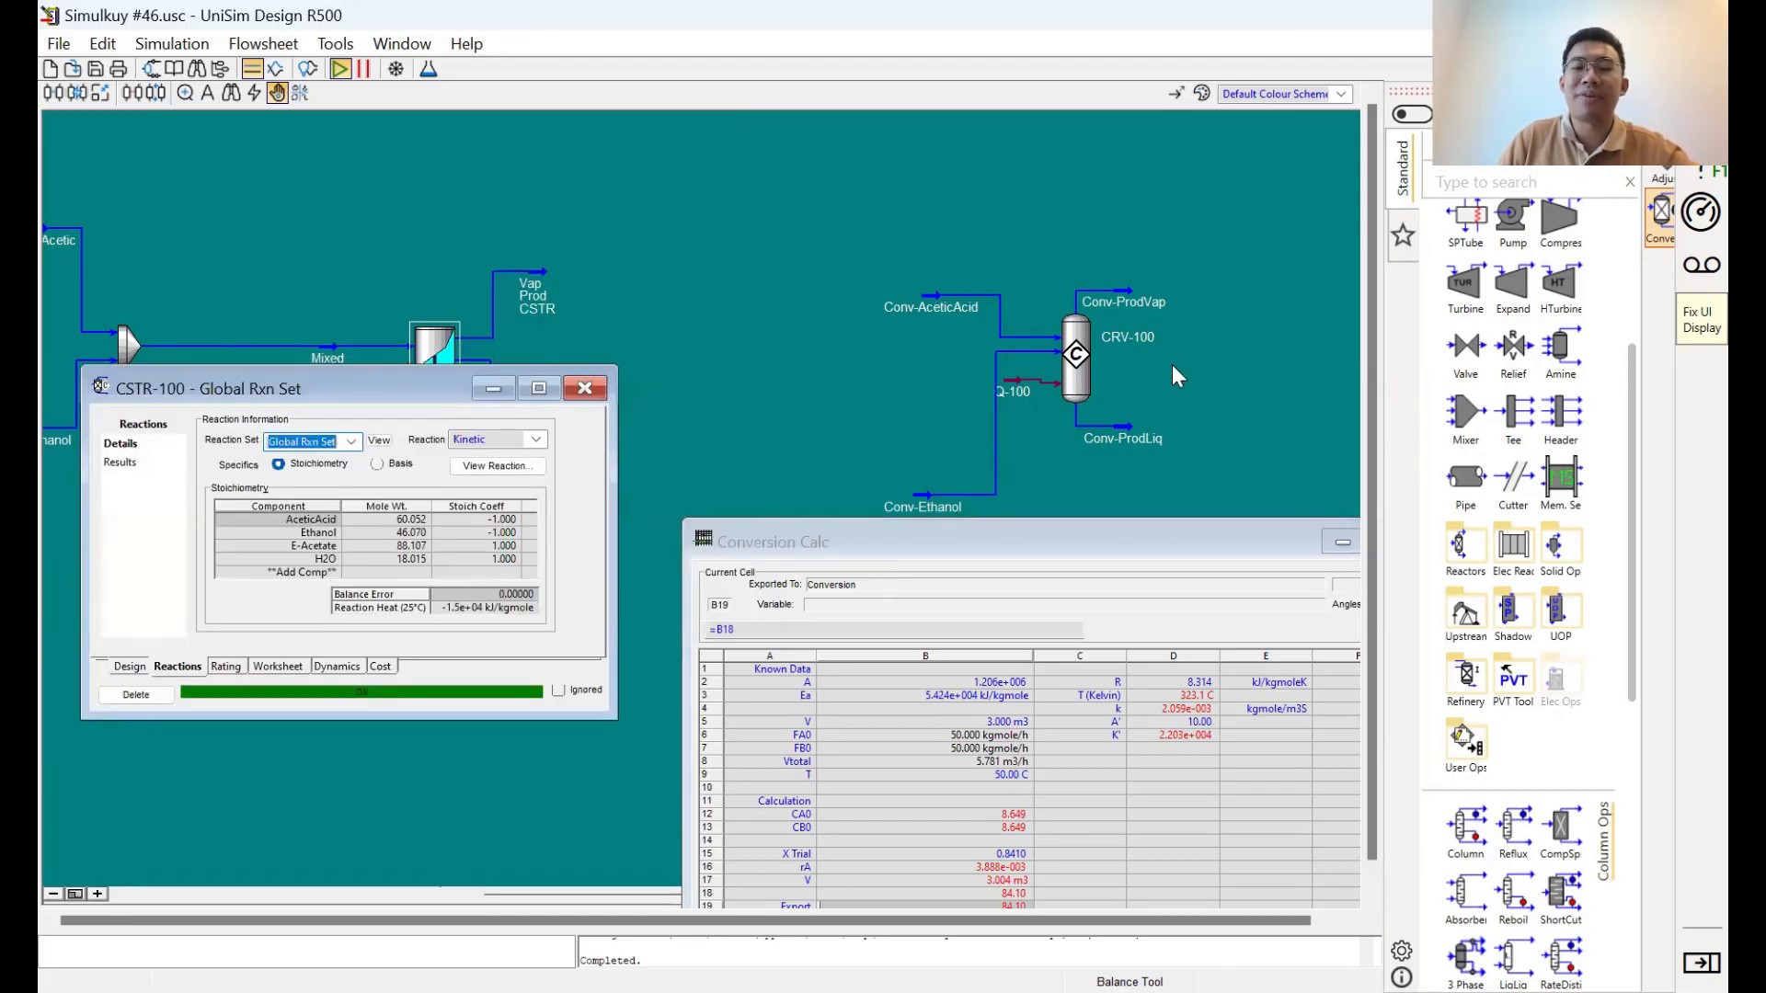
{"action": "left_click", "coordinate": [1021, 542]}
{"action": "left_click_drag", "start_coordinate": [1021, 538], "coordinate": [1013, 430]}
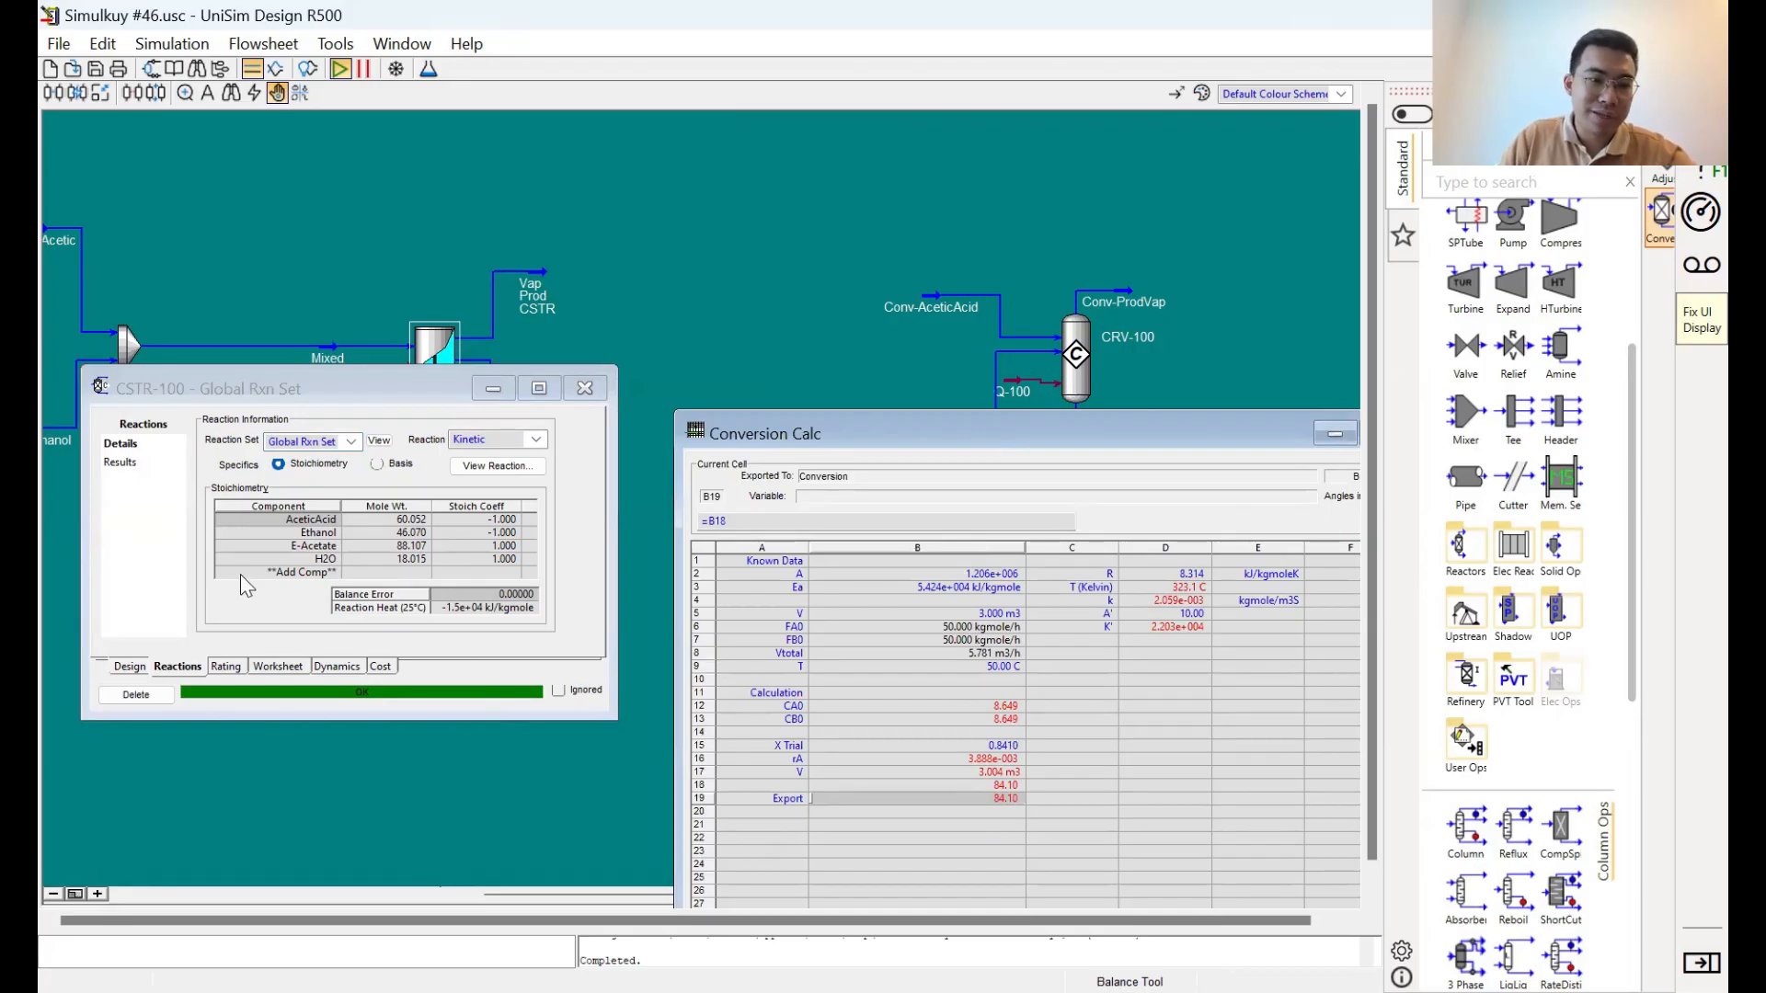
Show the worksheet stream conditions of CSTR-100 and CRV-100, with the CRV-100 window placed above the spreadsheet
{"action": "left_click", "coordinate": [279, 666]}
{"action": "double_click", "coordinate": [1075, 363]}
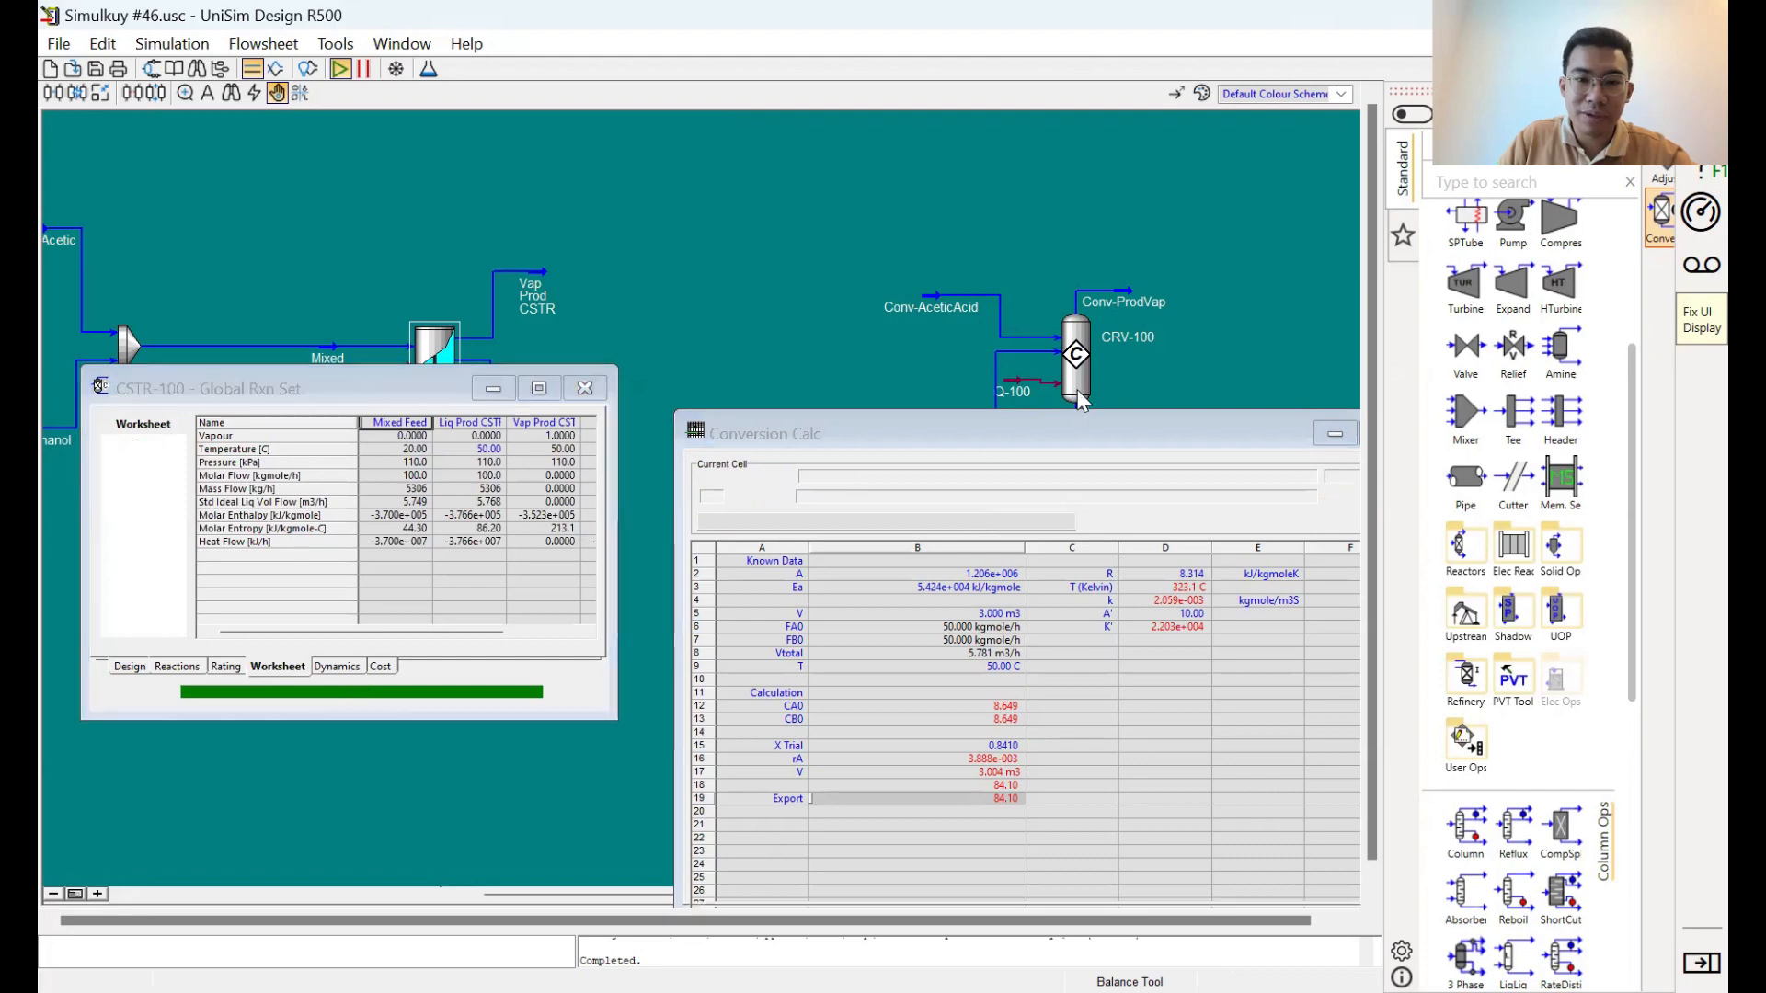
{"action": "left_click_drag", "start_coordinate": [479, 328], "coordinate": [950, 197]}
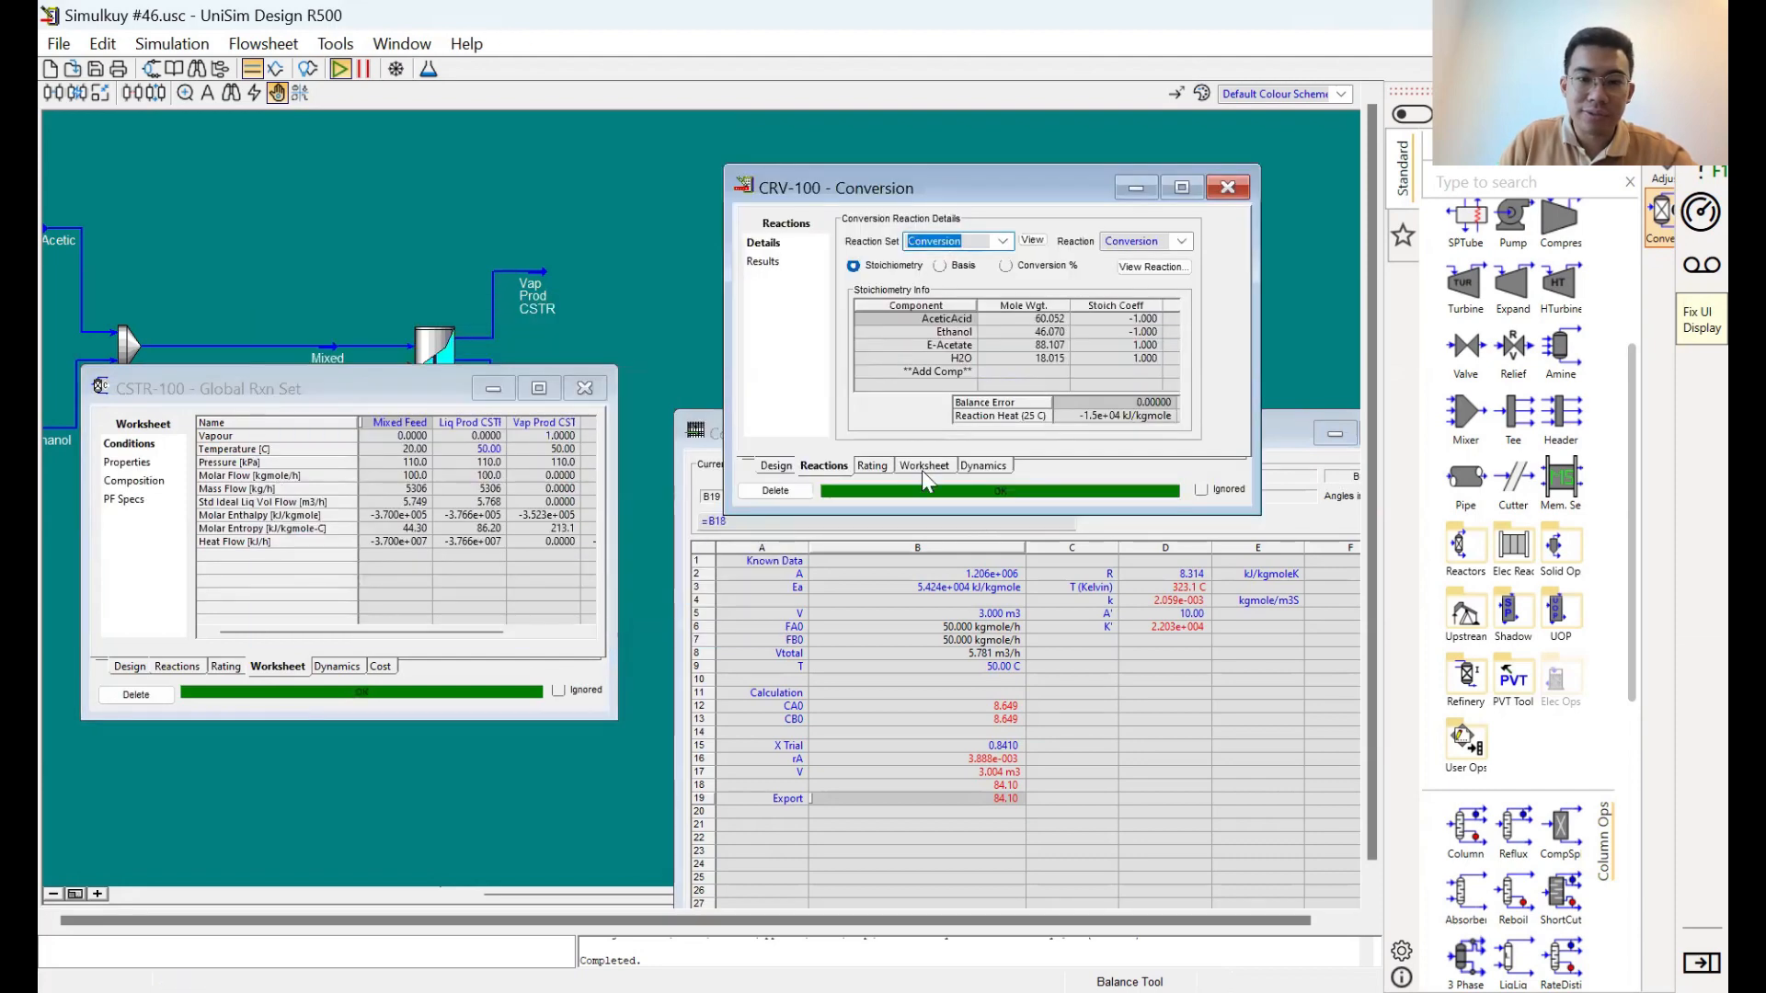
{"action": "left_click", "coordinate": [923, 465]}
Set the Conv-ProdLiq temperature to 60 °C in the CRV-100 worksheet and look across its stream columns
{"action": "left_click", "coordinate": [1197, 248]}
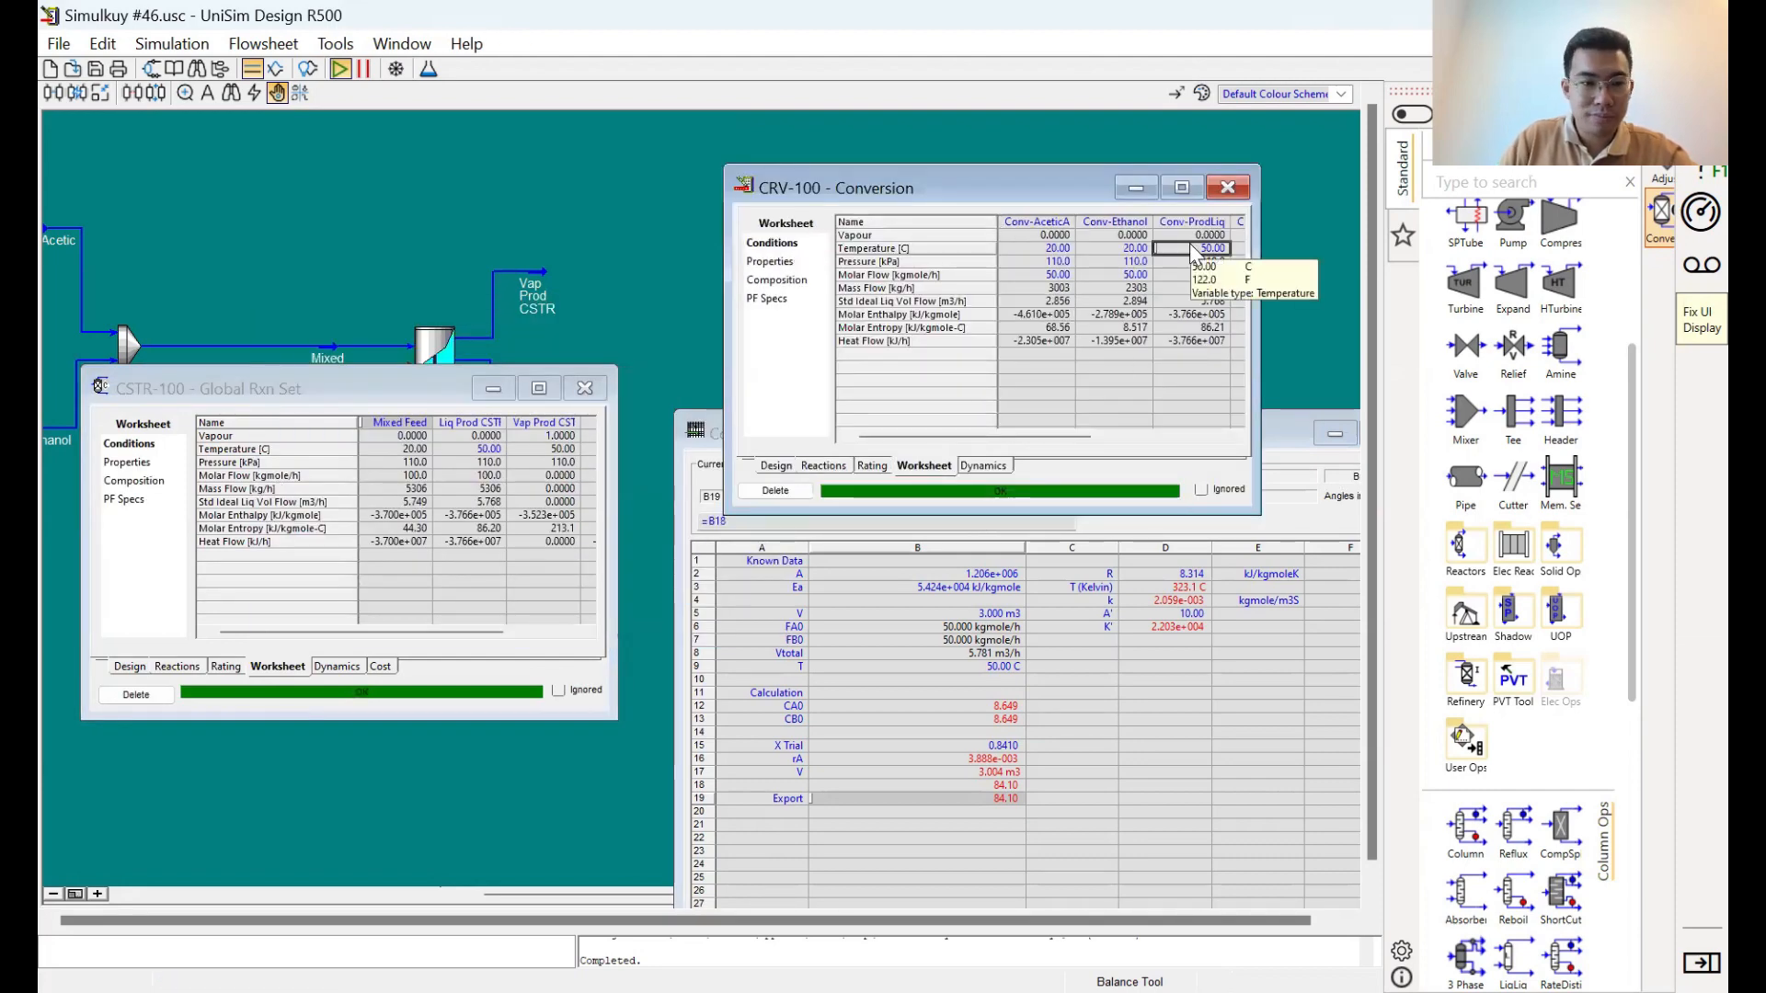
{"action": "type", "text": "60"}
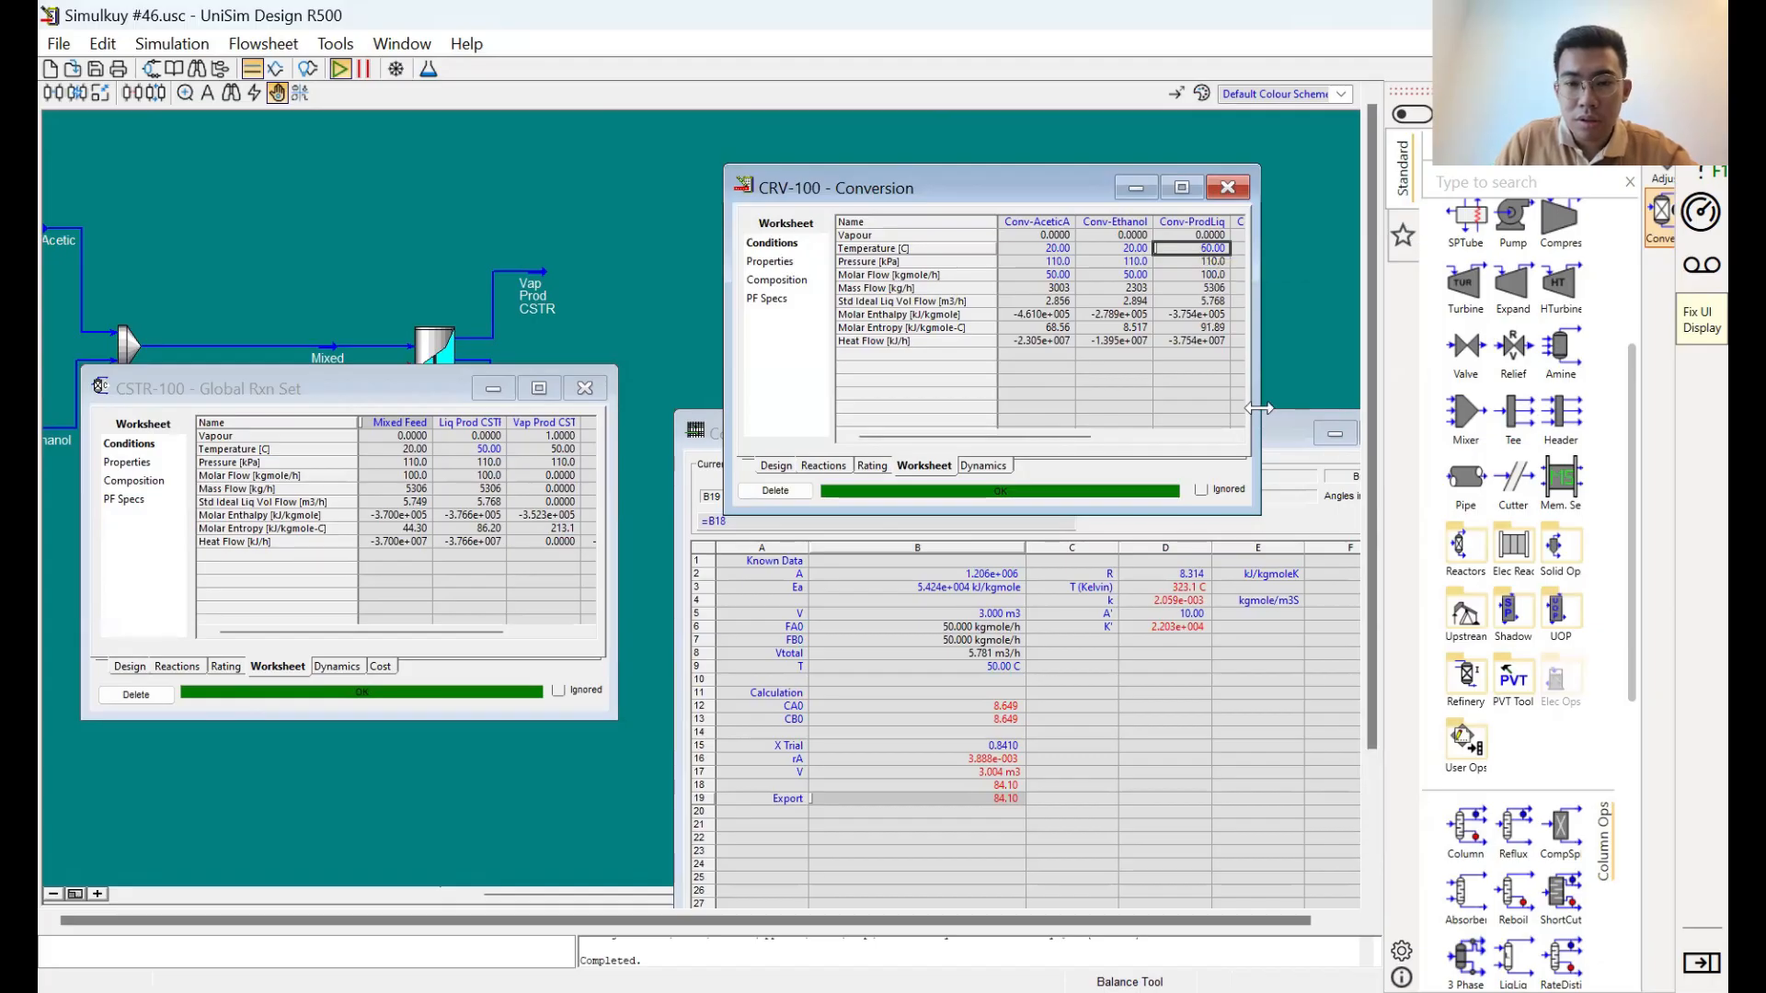
{"action": "key", "text": "Return"}
{"action": "key", "text": "Right"}
{"action": "key", "text": "Left"}
{"action": "key", "text": "Left"}
{"action": "key", "text": "Left"}
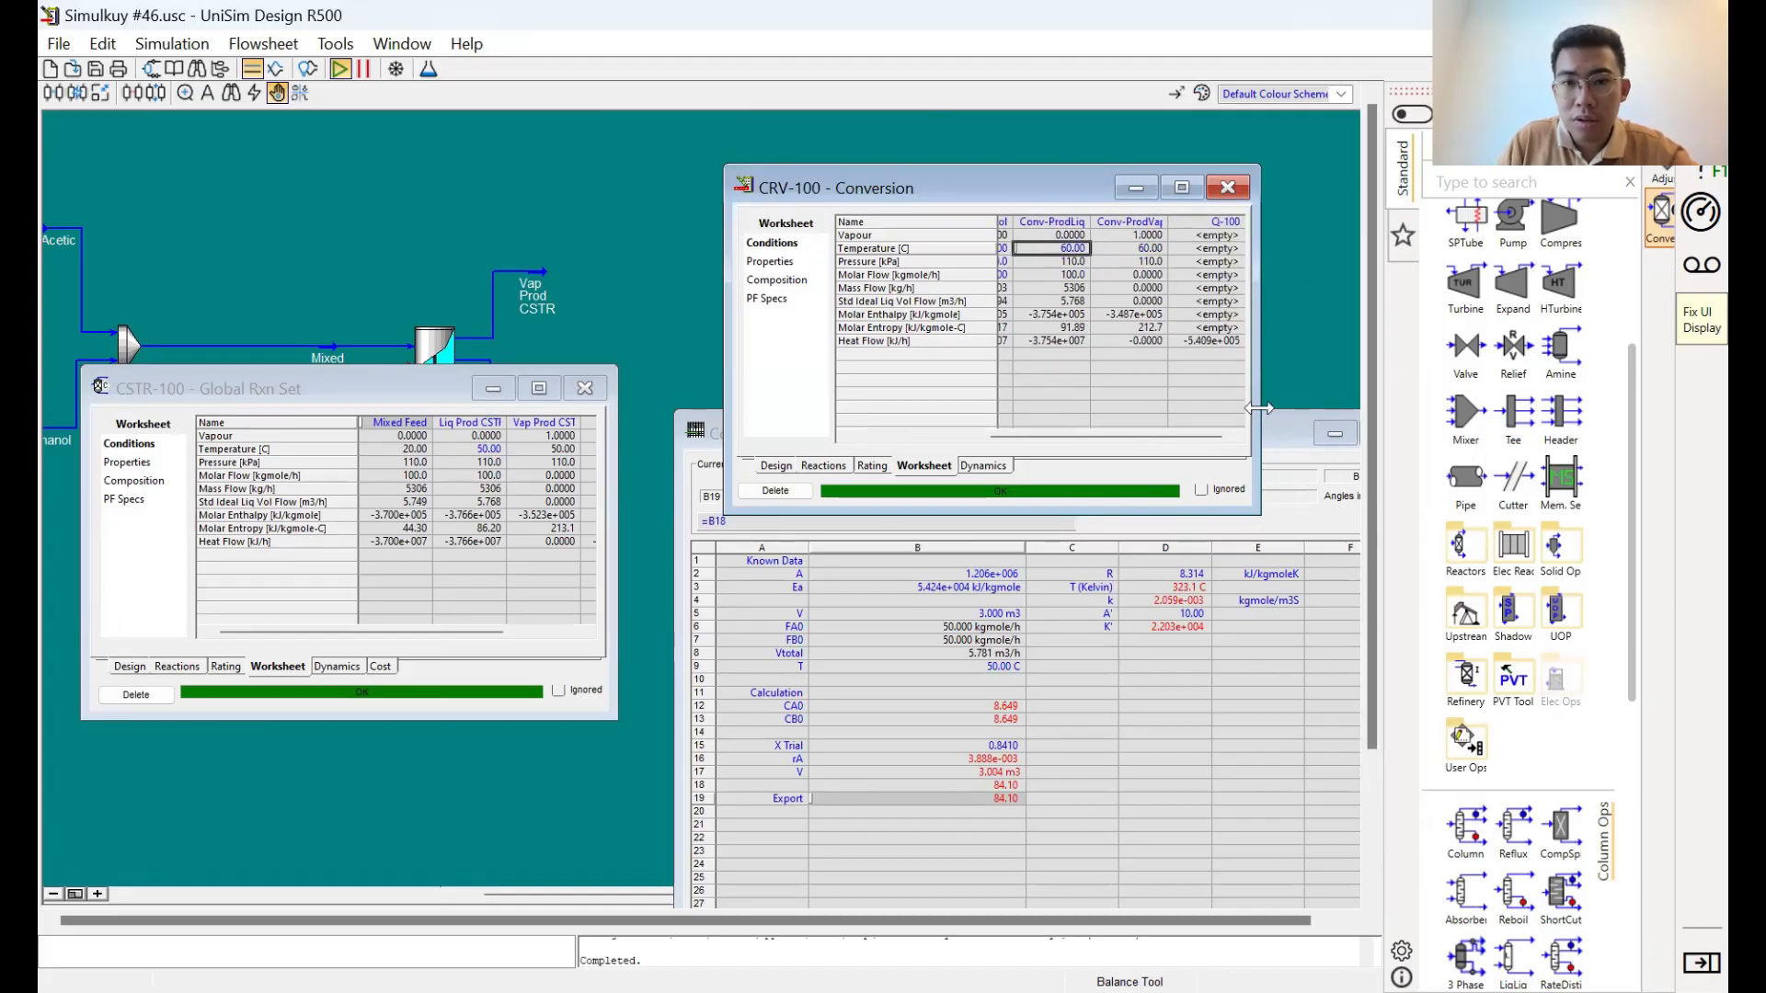
{"action": "key", "text": "Right"}
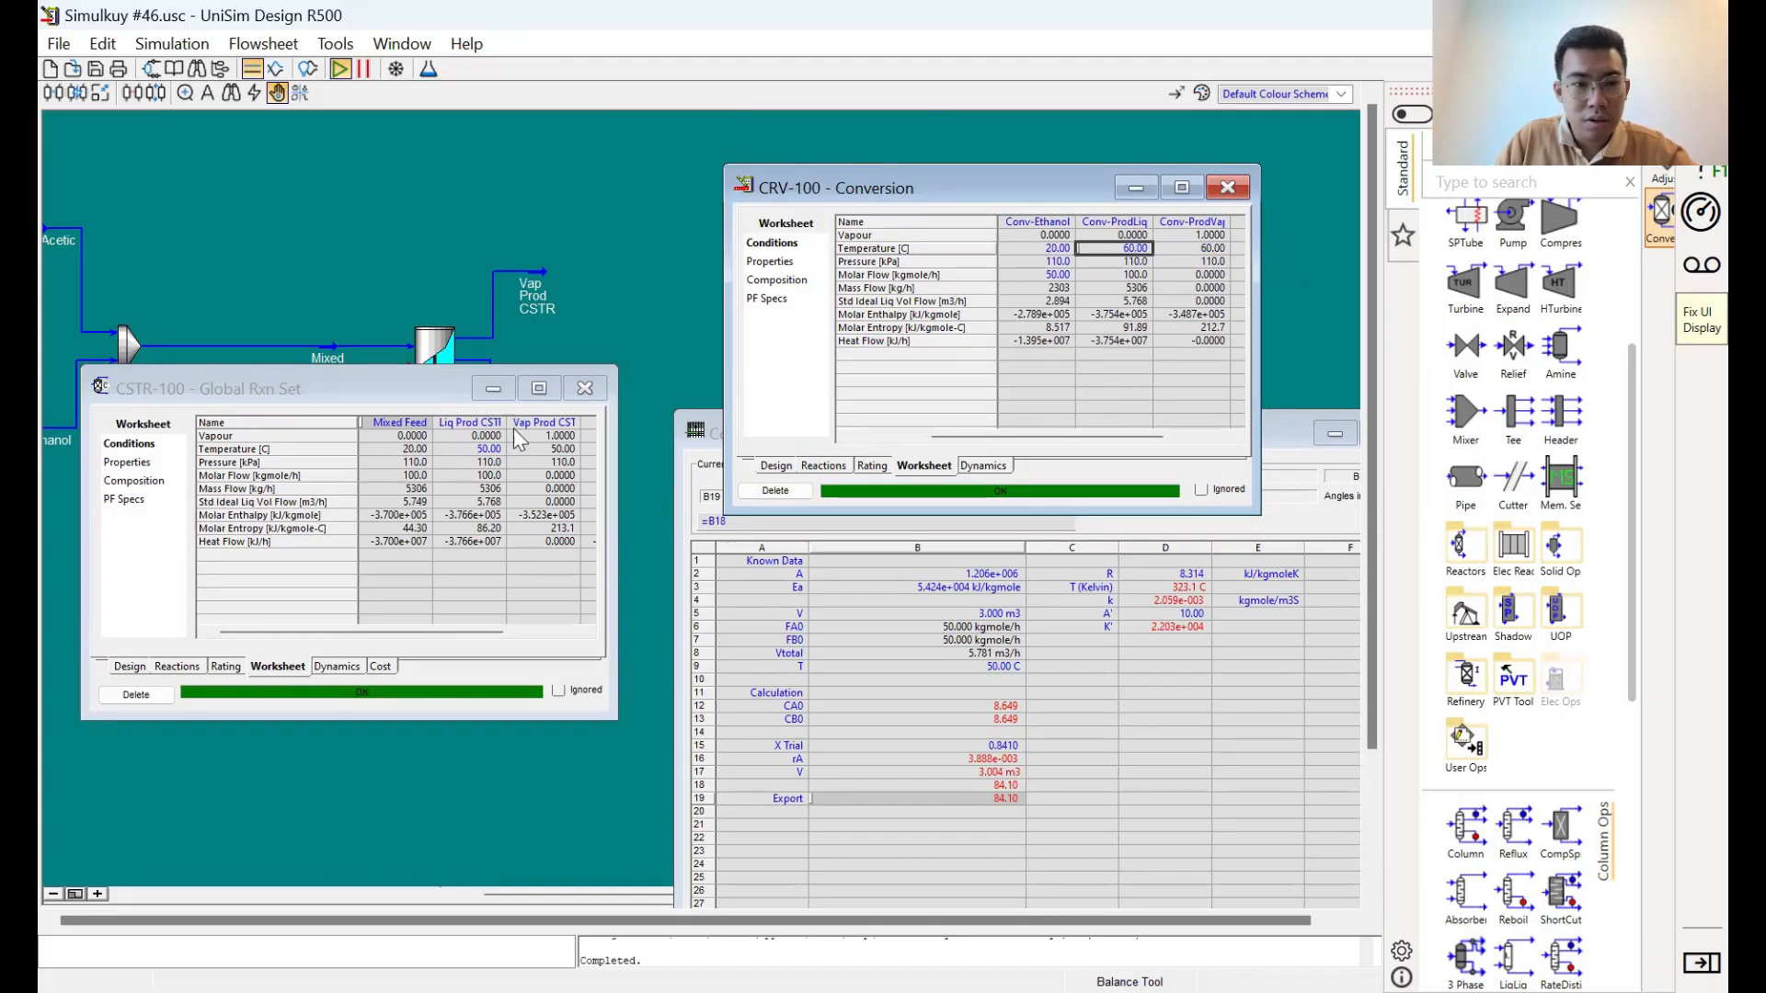
Set the temperature of the CSTR-100 liquid product stream to 60 °C
{"action": "left_click", "coordinate": [480, 450]}
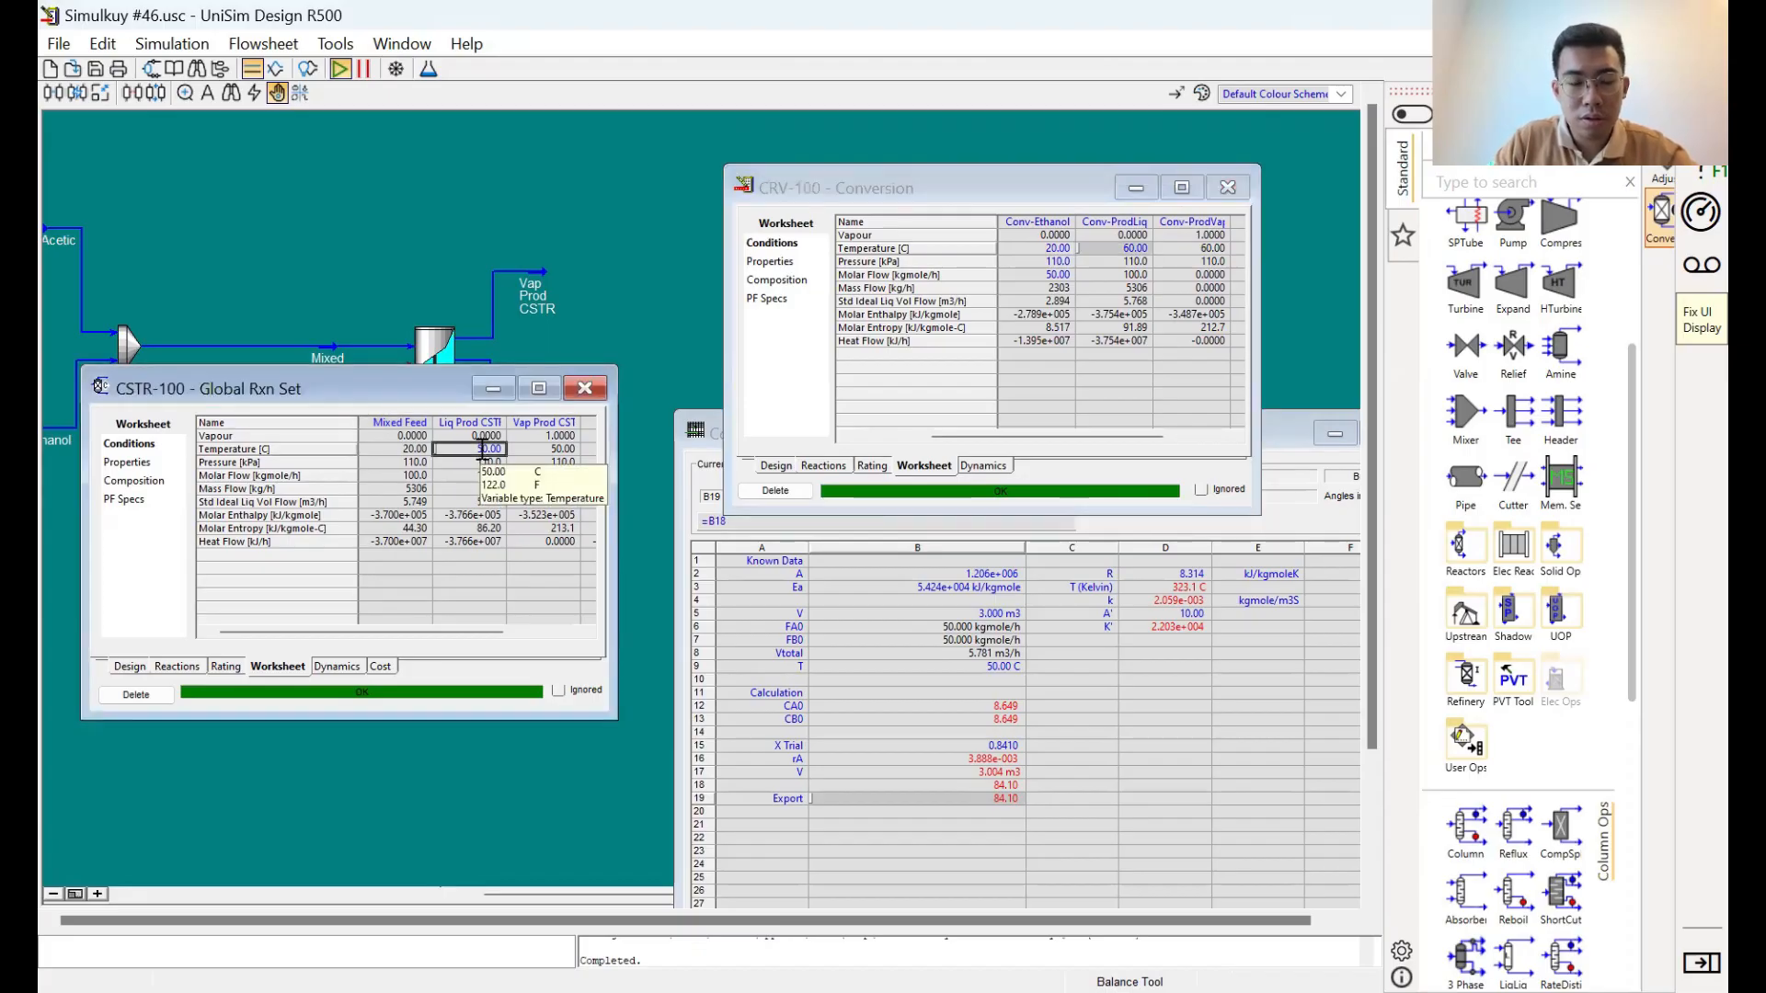
{"action": "type", "text": "60"}
{"action": "key", "text": "Return"}
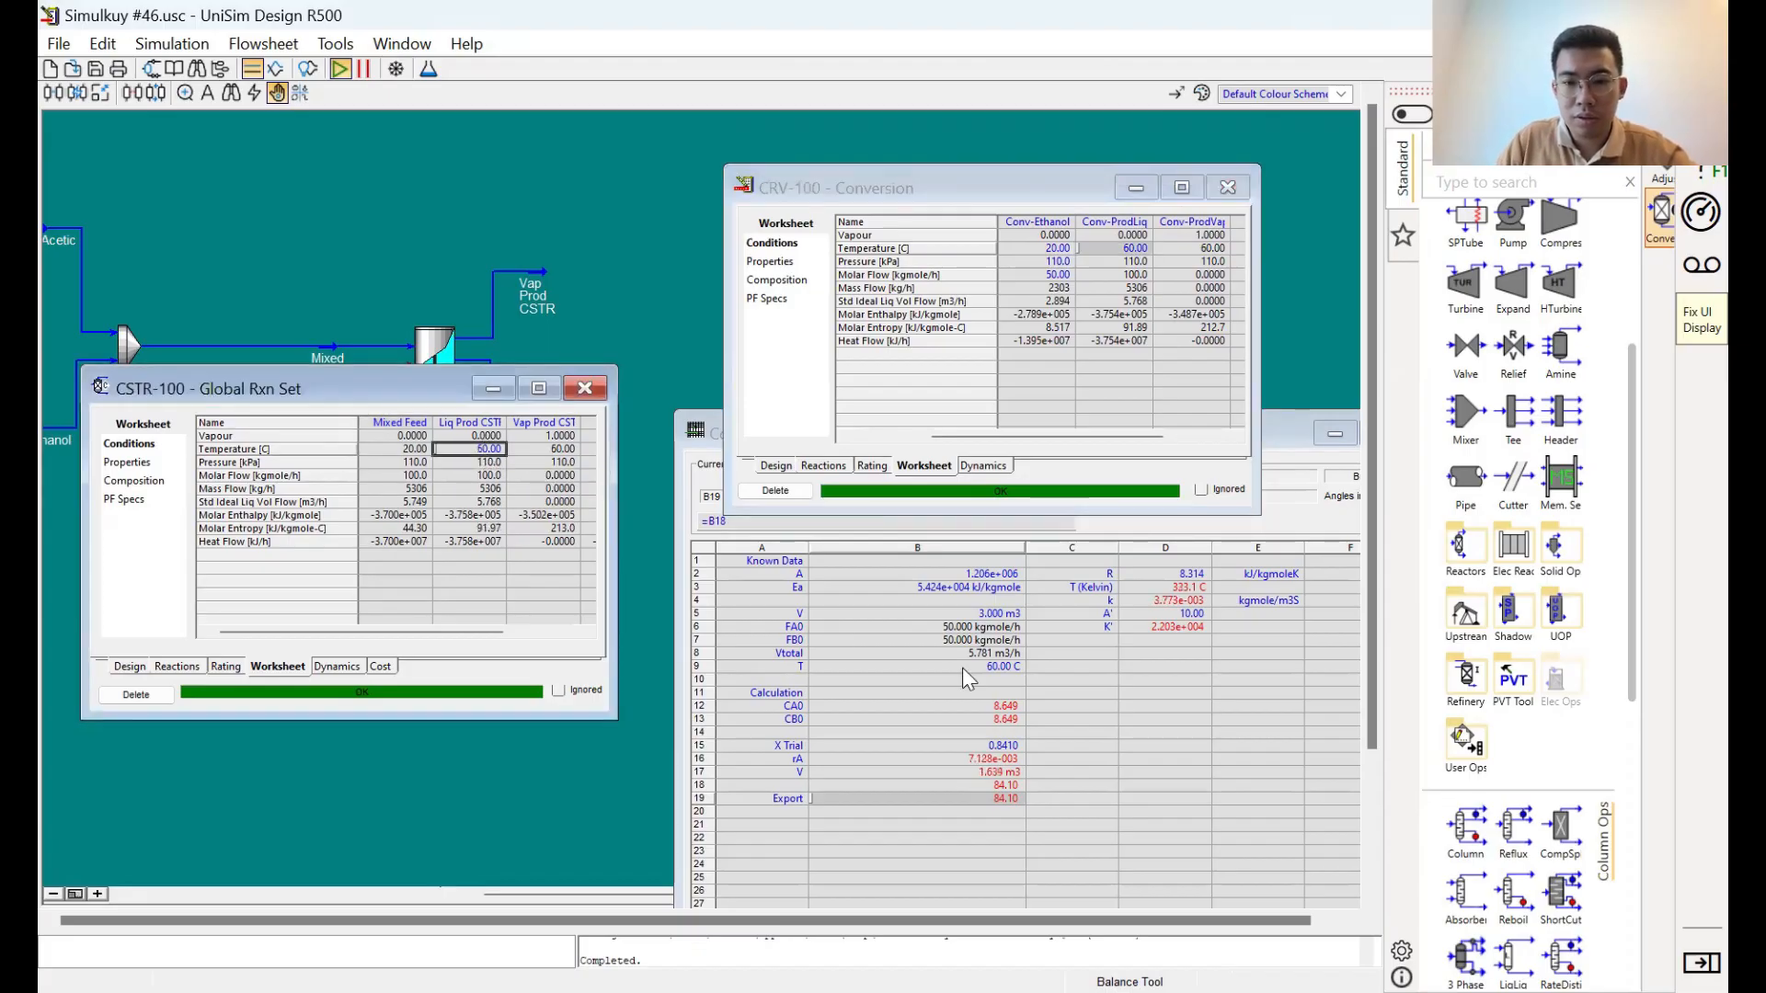
Adjust the X Trial conversion in Conversion Calc by trial, from 0.86 to 0.8798, to match calculated V with the 3 m3 reactor volume
{"action": "left_click", "coordinate": [1164, 601]}
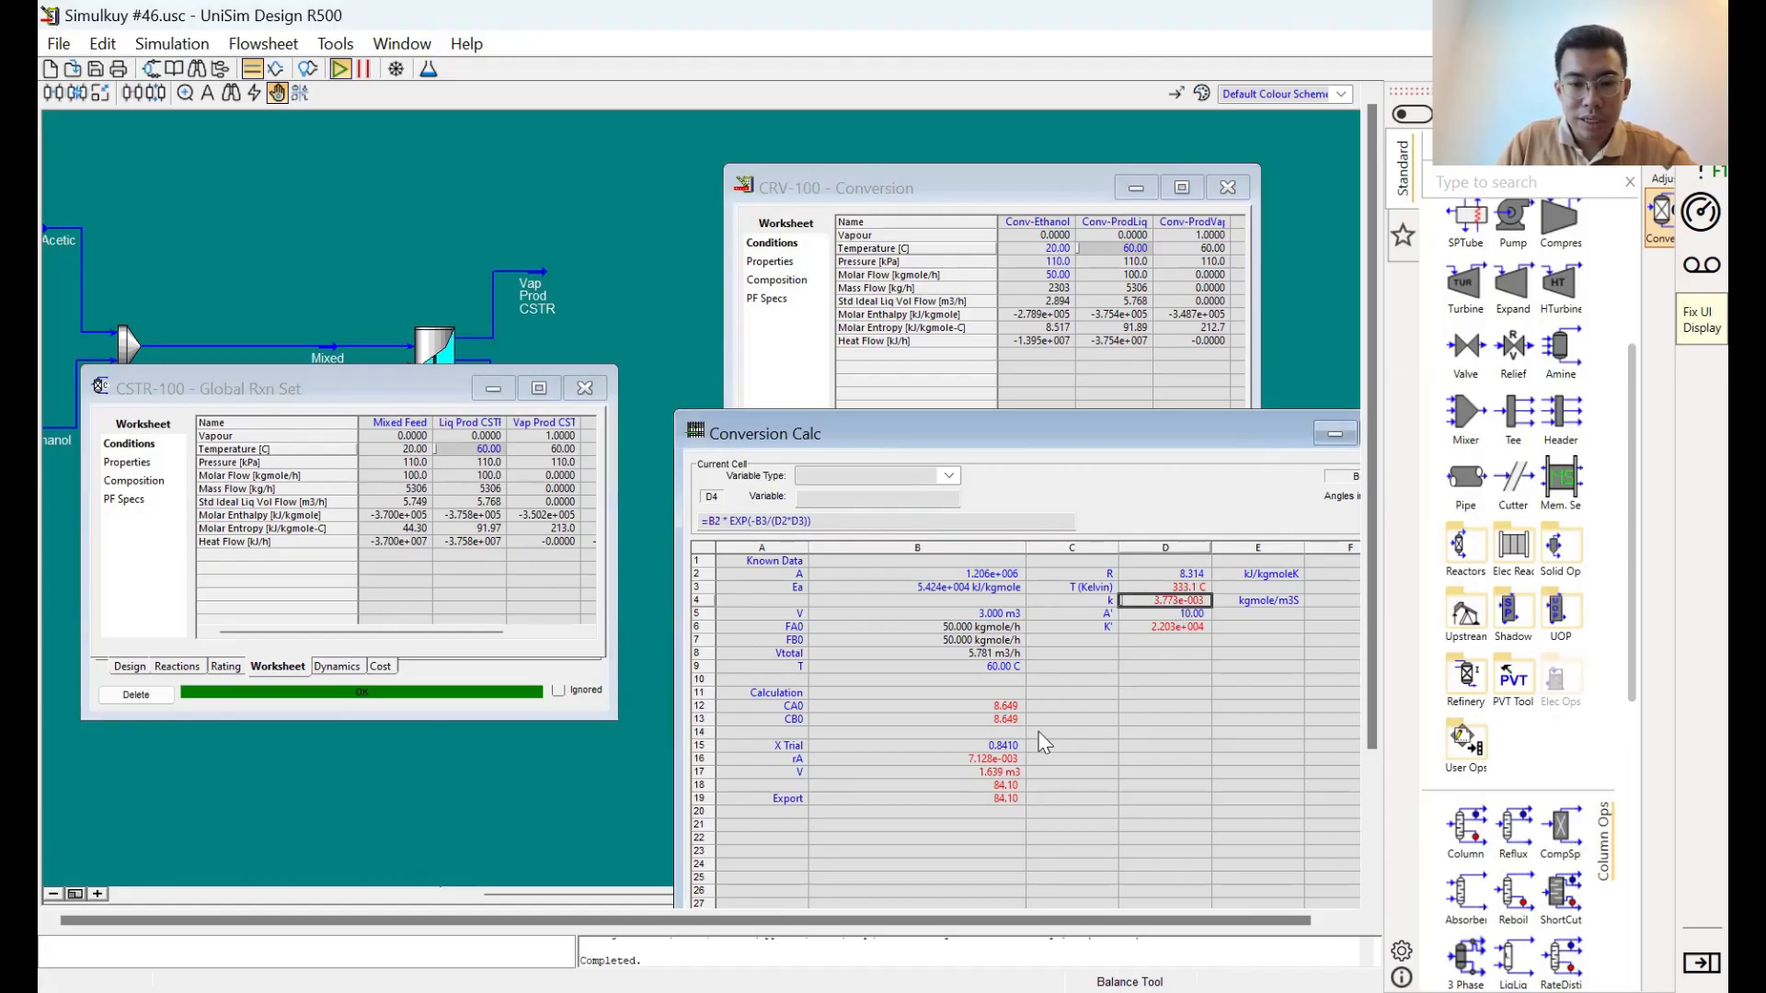
{"action": "left_click", "coordinate": [1012, 772]}
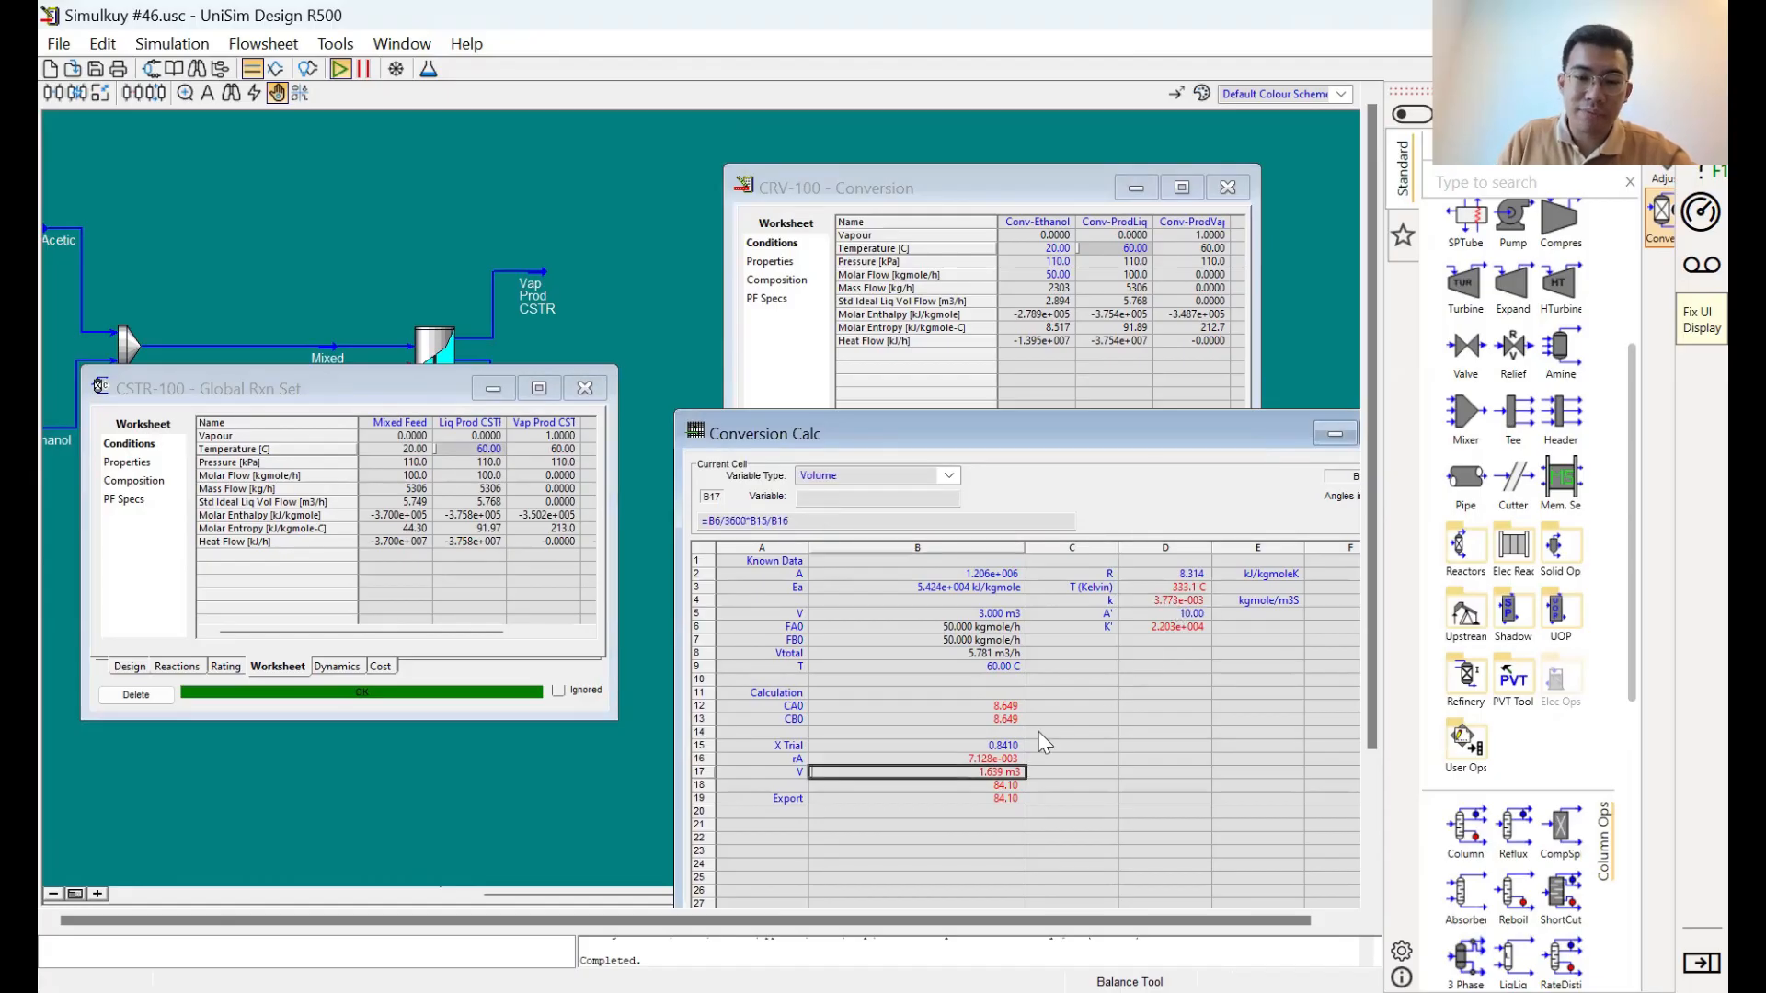
{"action": "left_click", "coordinate": [1008, 759]}
{"action": "left_click", "coordinate": [1004, 748]}
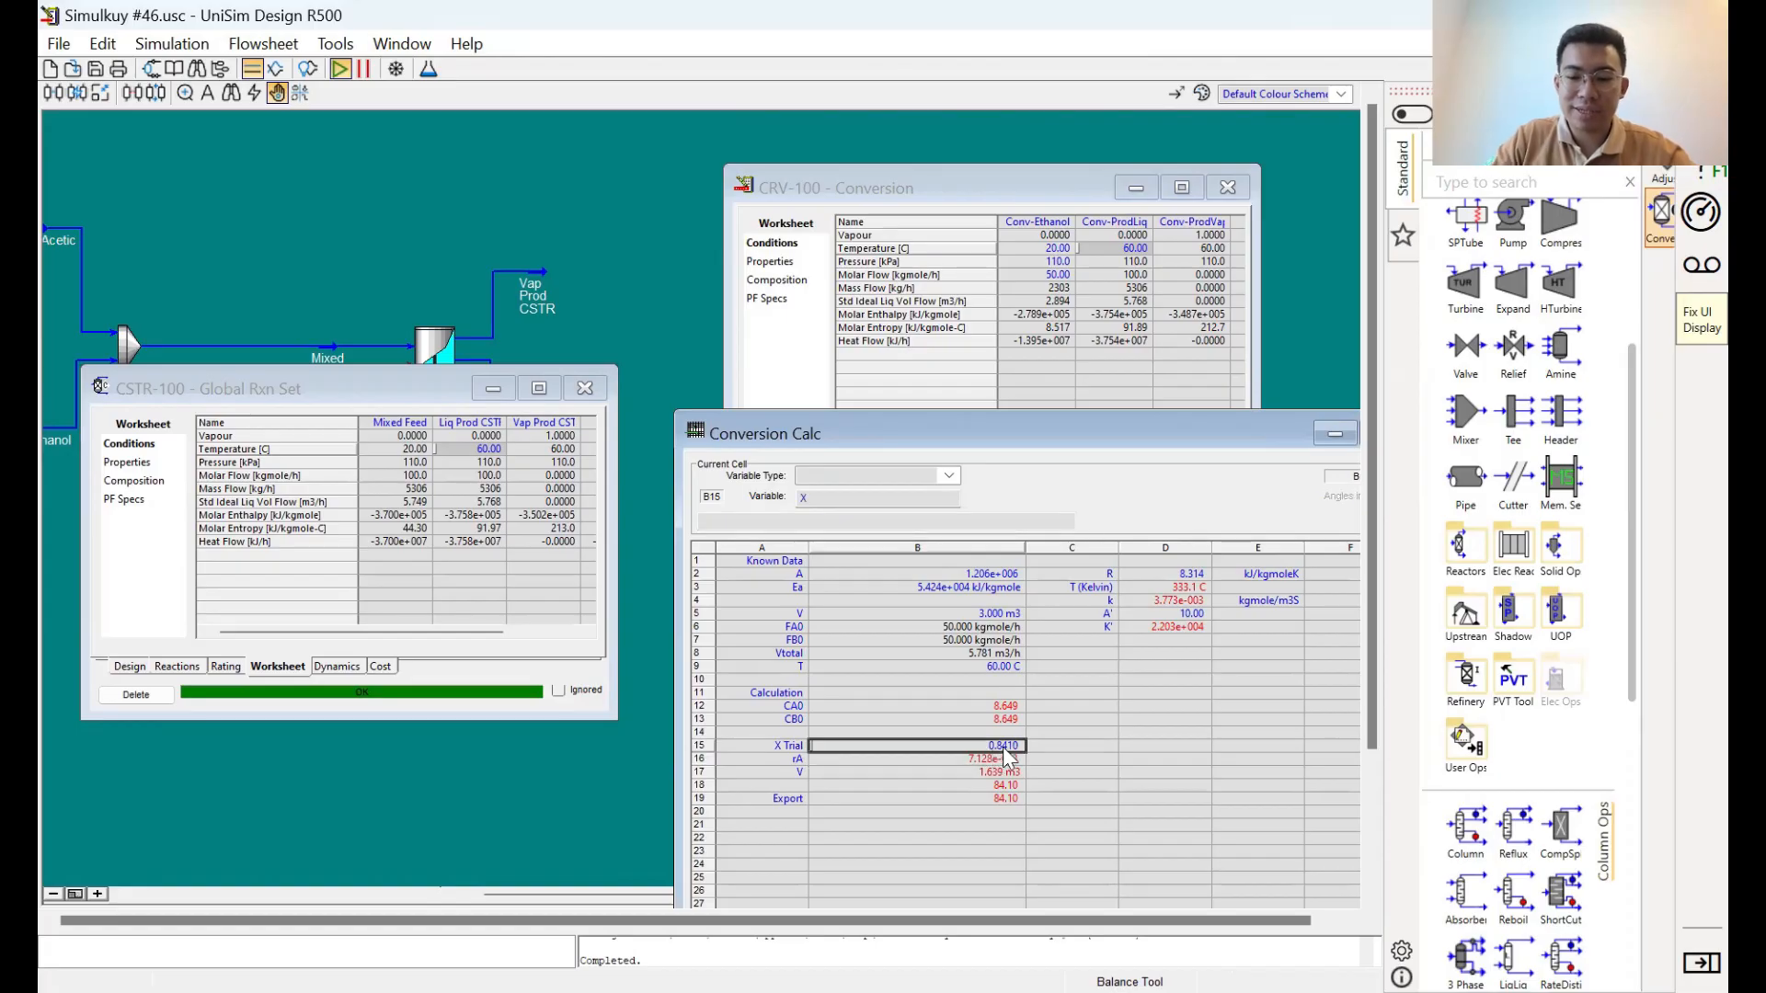
{"action": "type", "text": "0."}
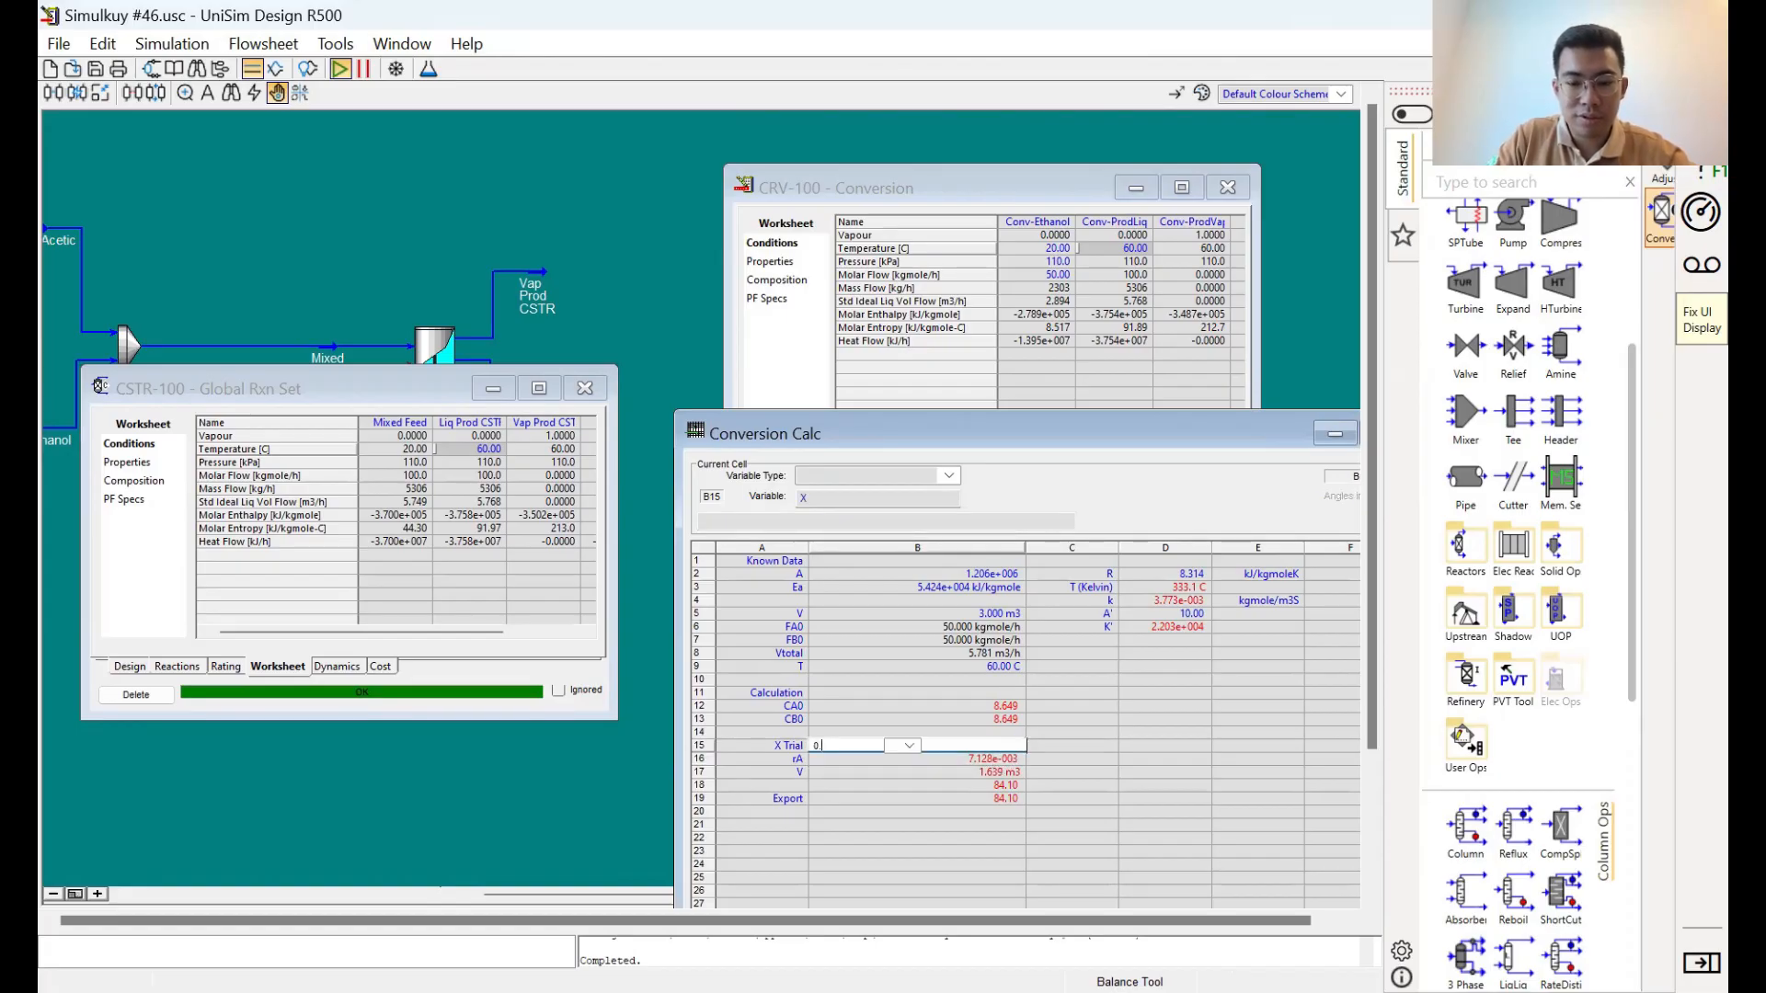
{"action": "type", "text": "86"}
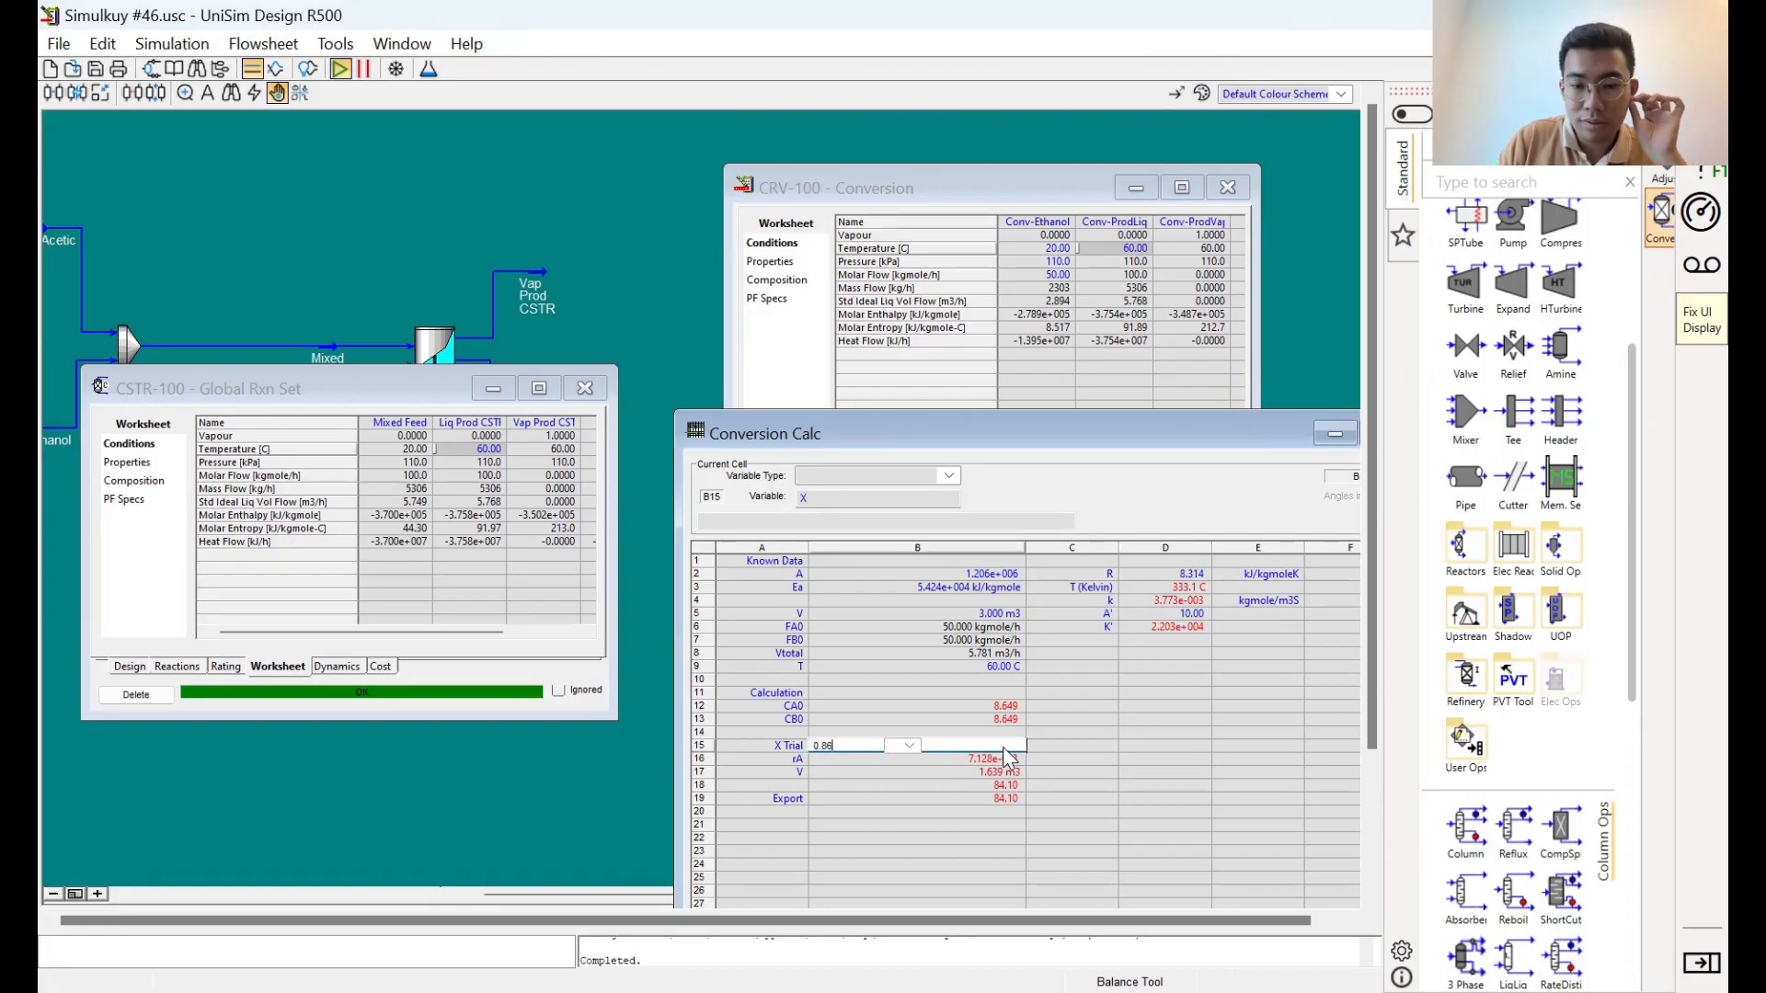
{"action": "key", "text": "Return"}
{"action": "type", "text": "0.8"}
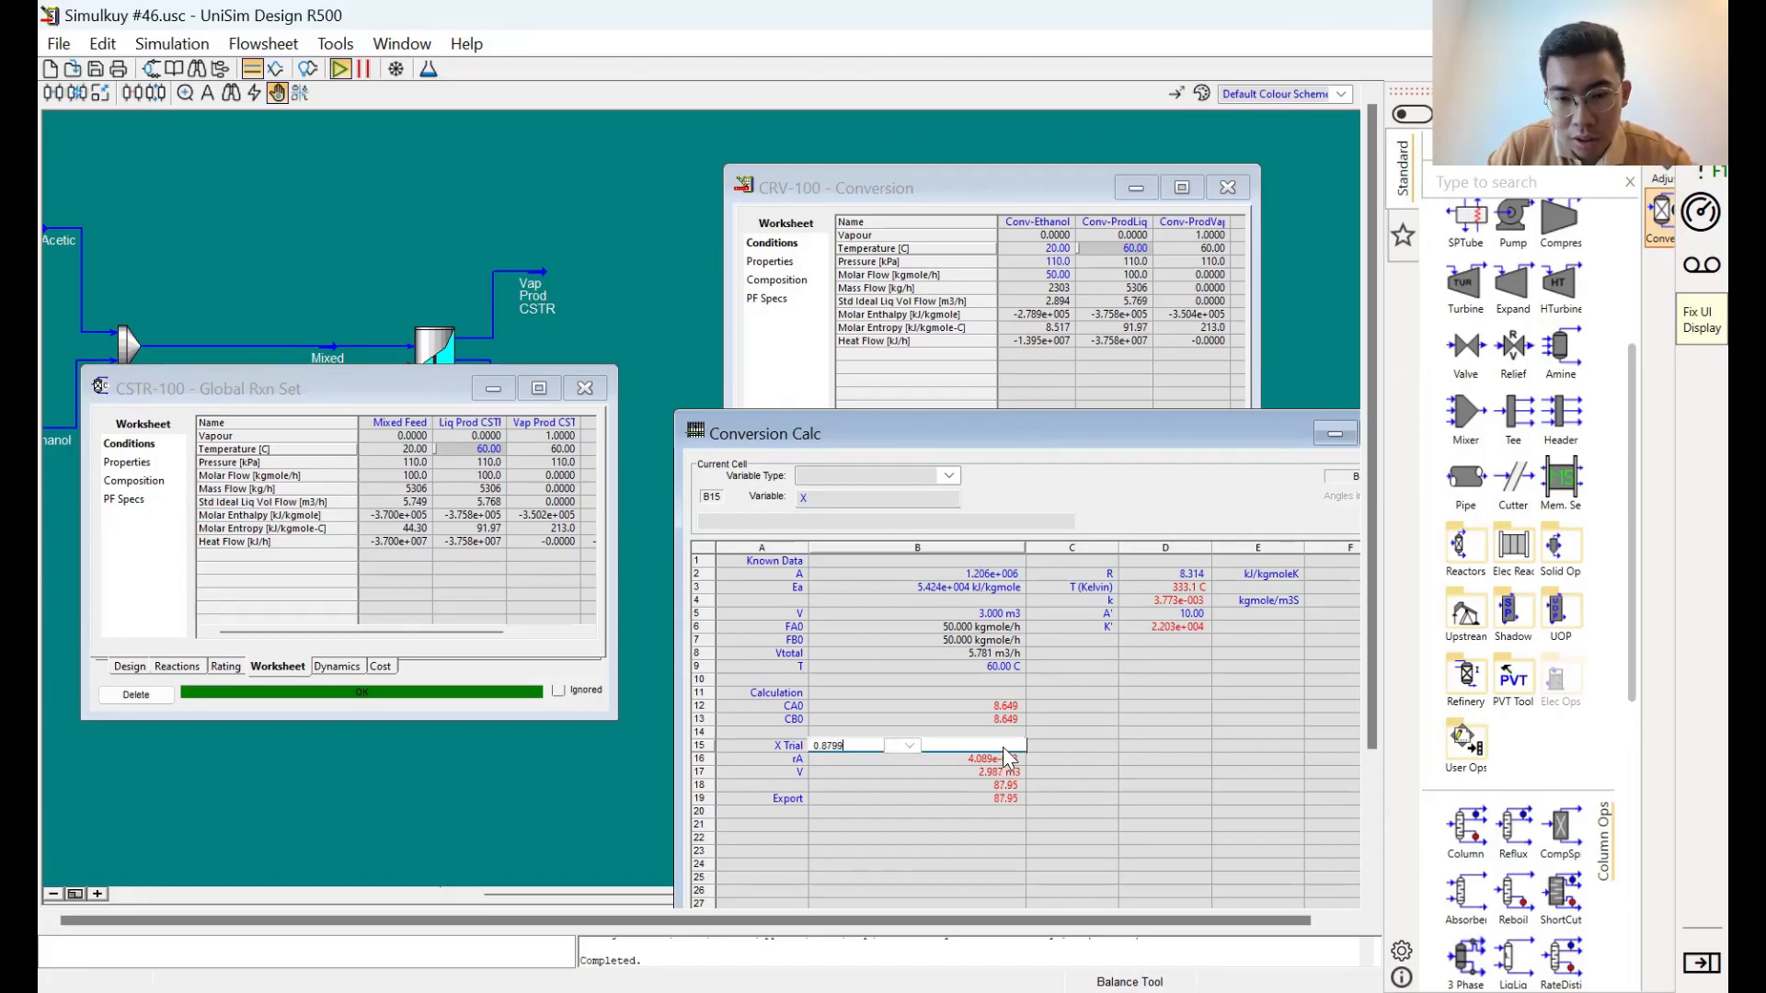
{"action": "key", "text": "Return"}
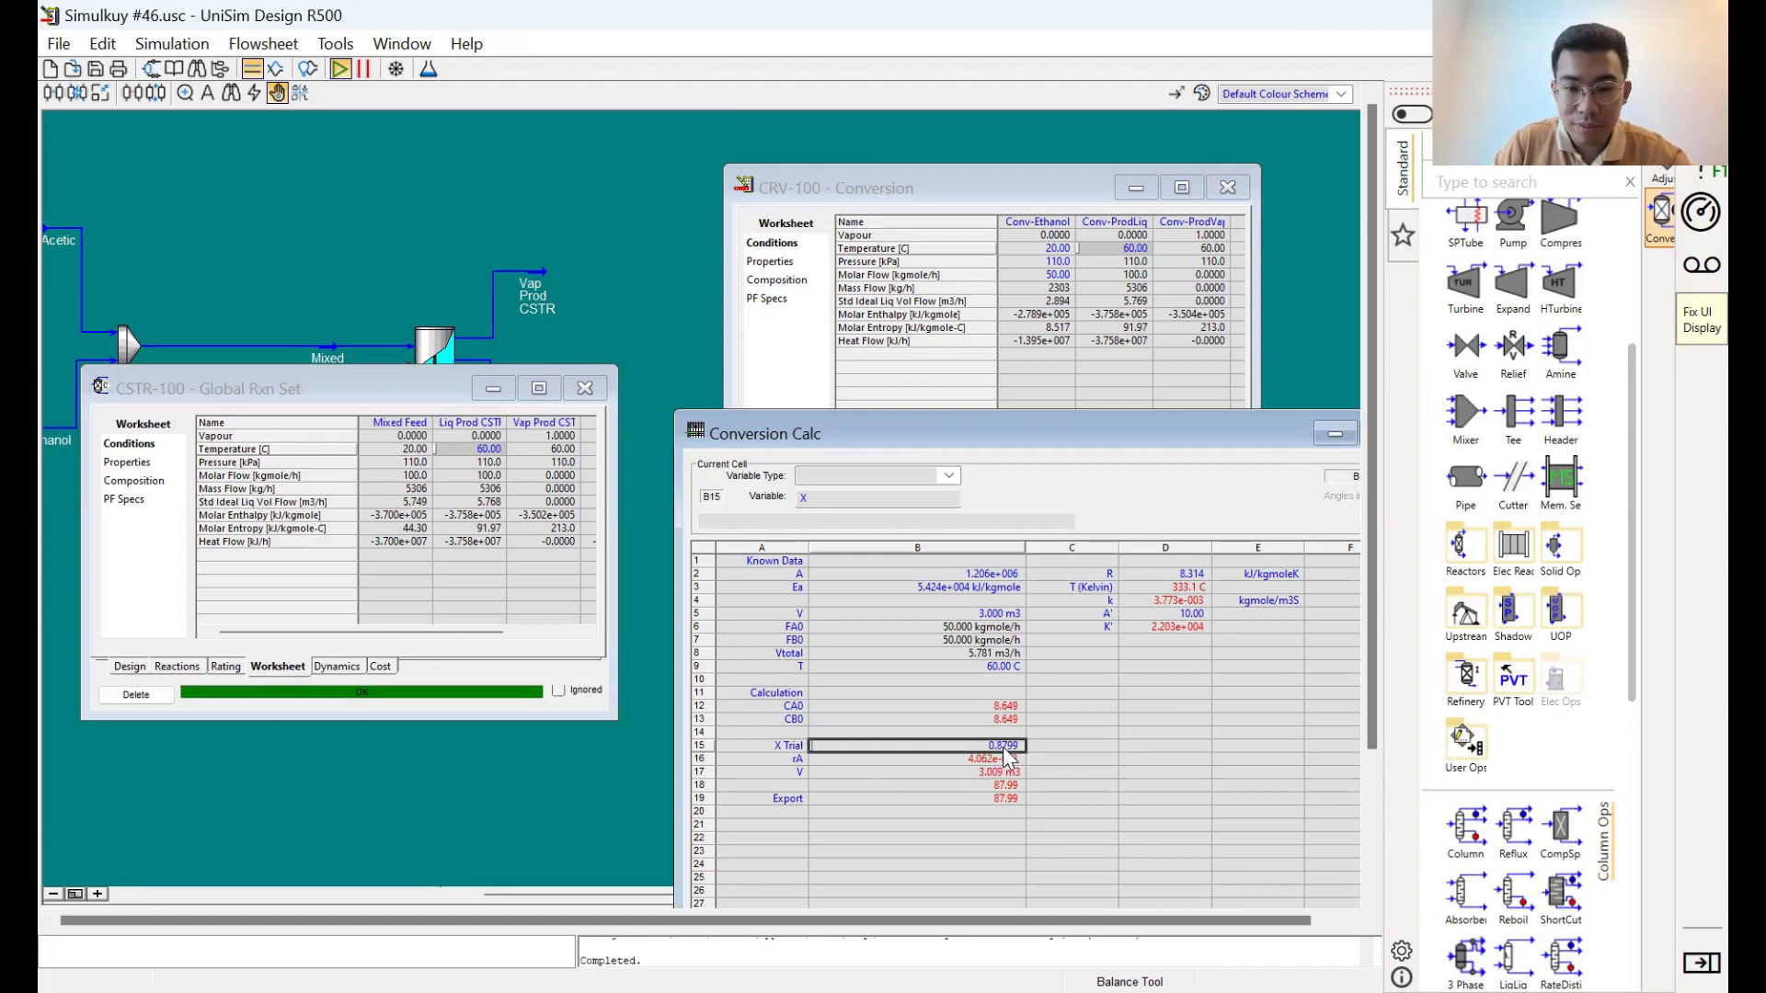
{"action": "type", "text": "0.879"}
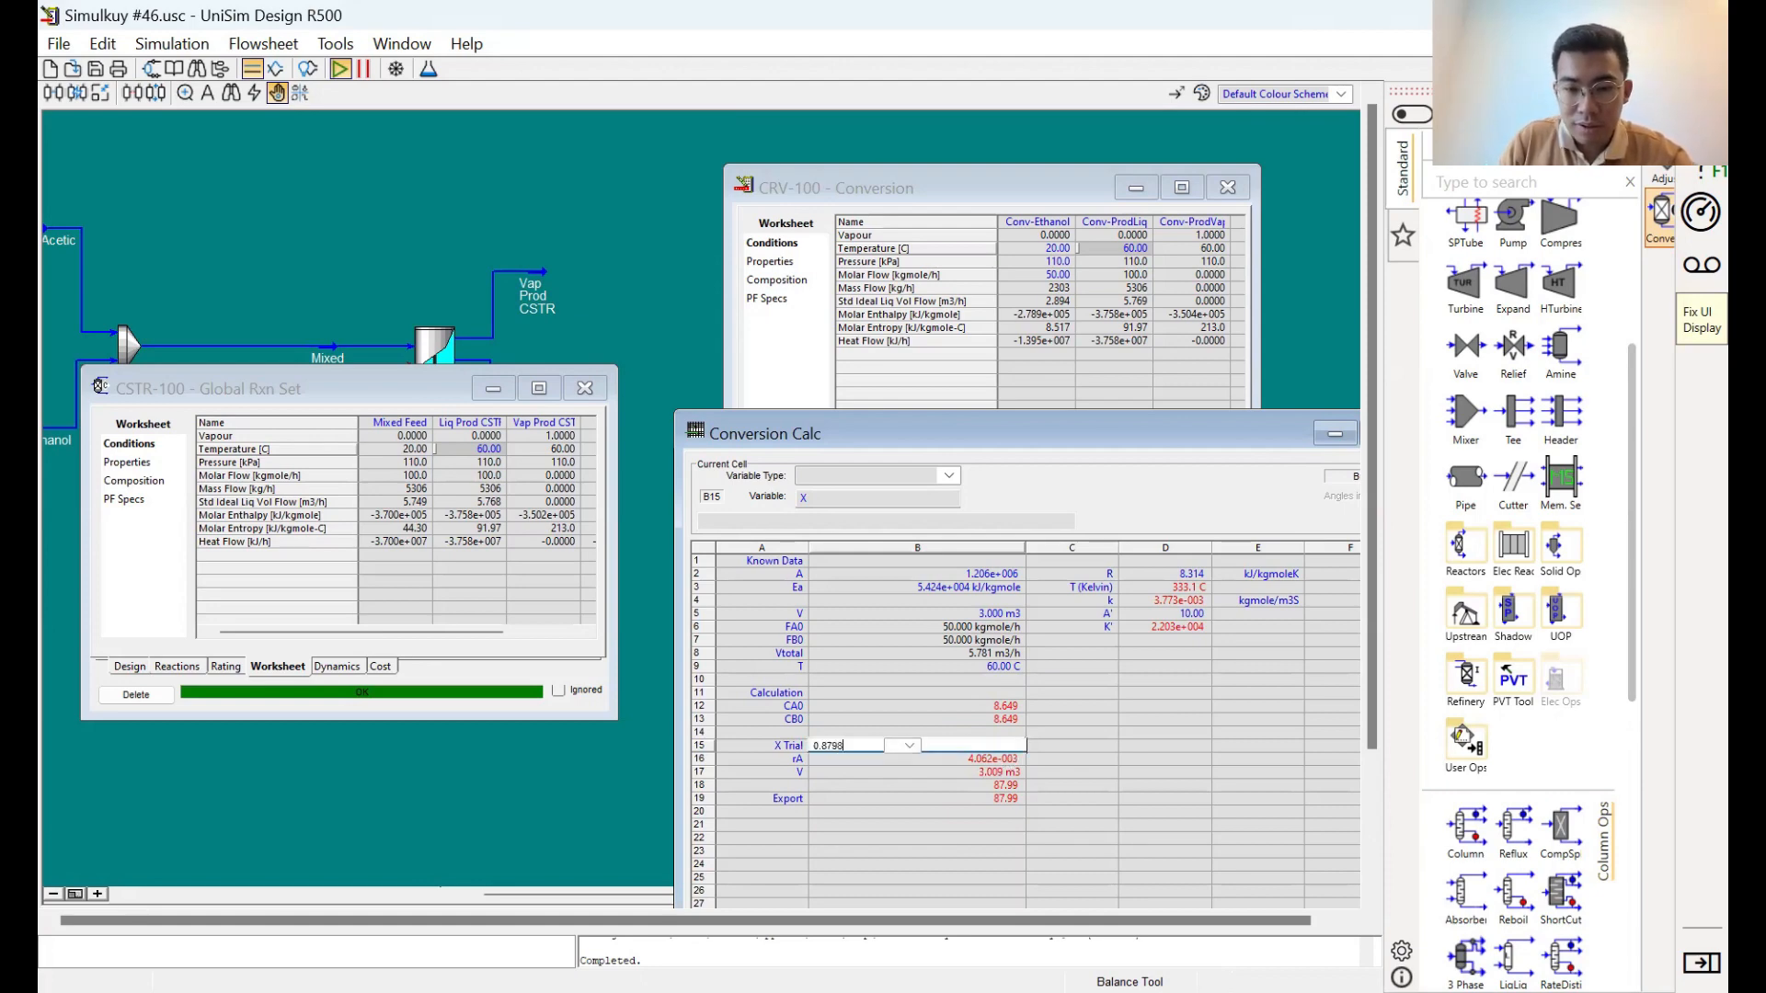
{"action": "type", "text": "8"}
{"action": "key", "text": "Return"}
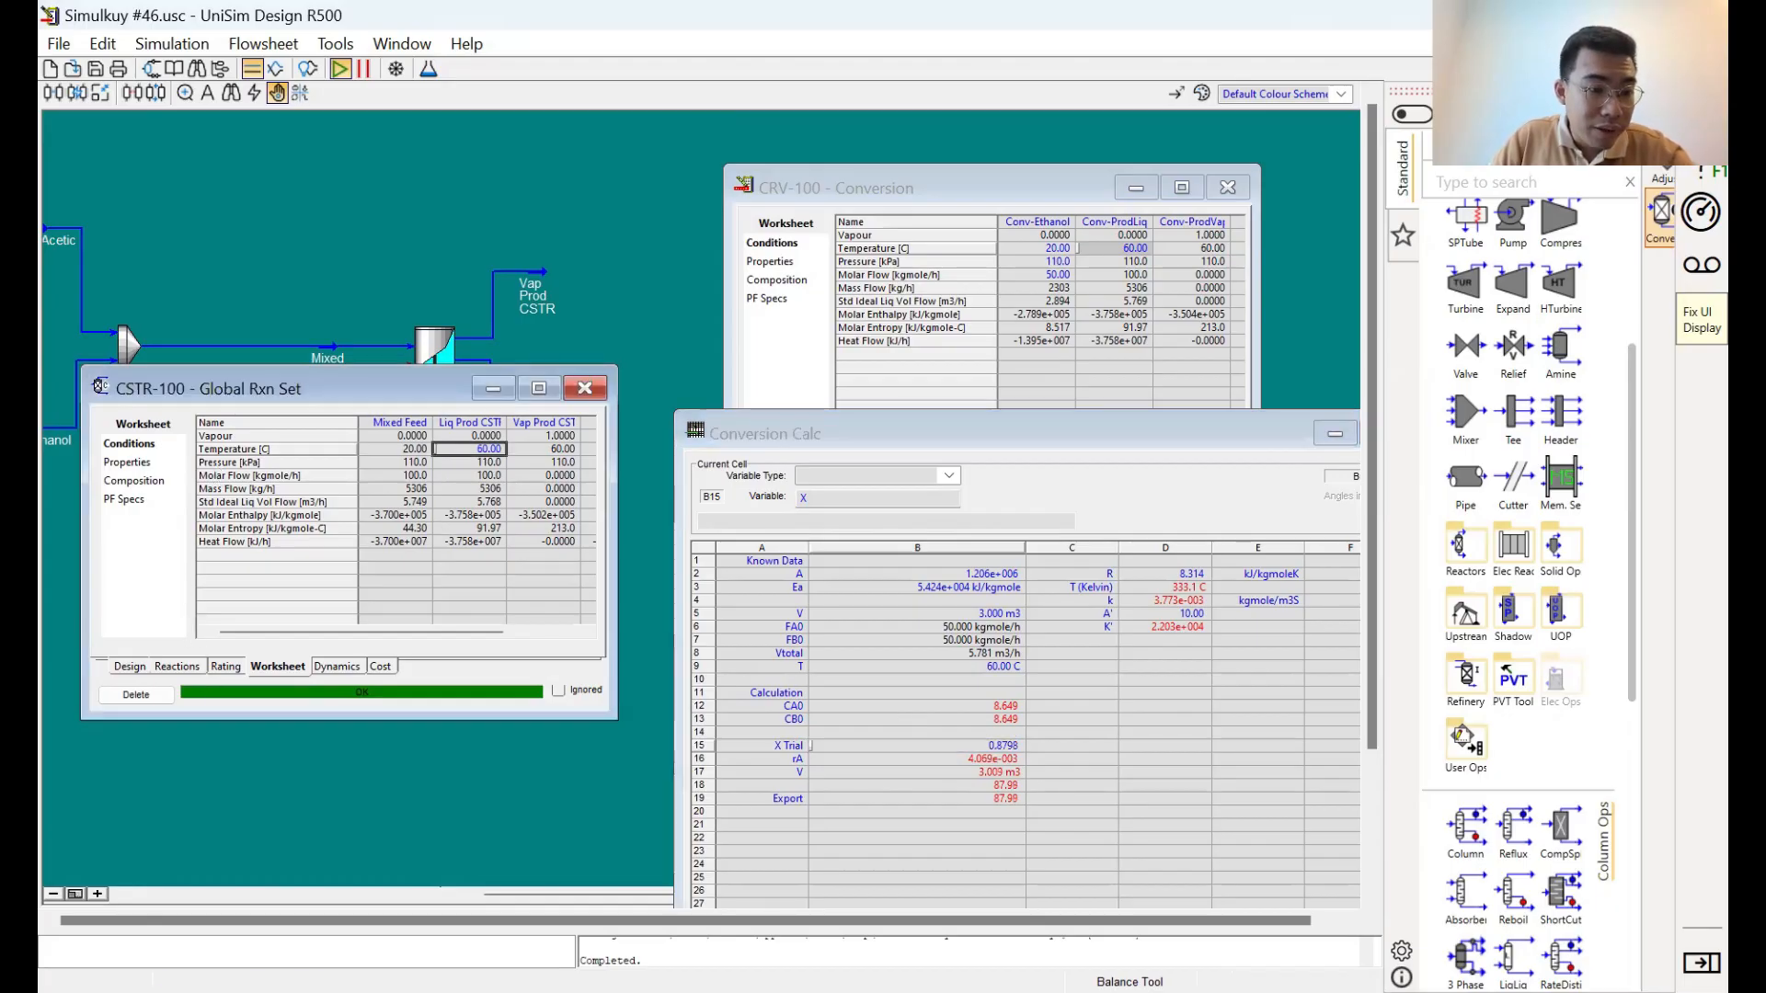
Check the actual acetic acid conversion in CSTR-100's reaction results against the spreadsheet's trial conversion
{"action": "left_click", "coordinate": [179, 666]}
{"action": "left_click", "coordinate": [125, 462]}
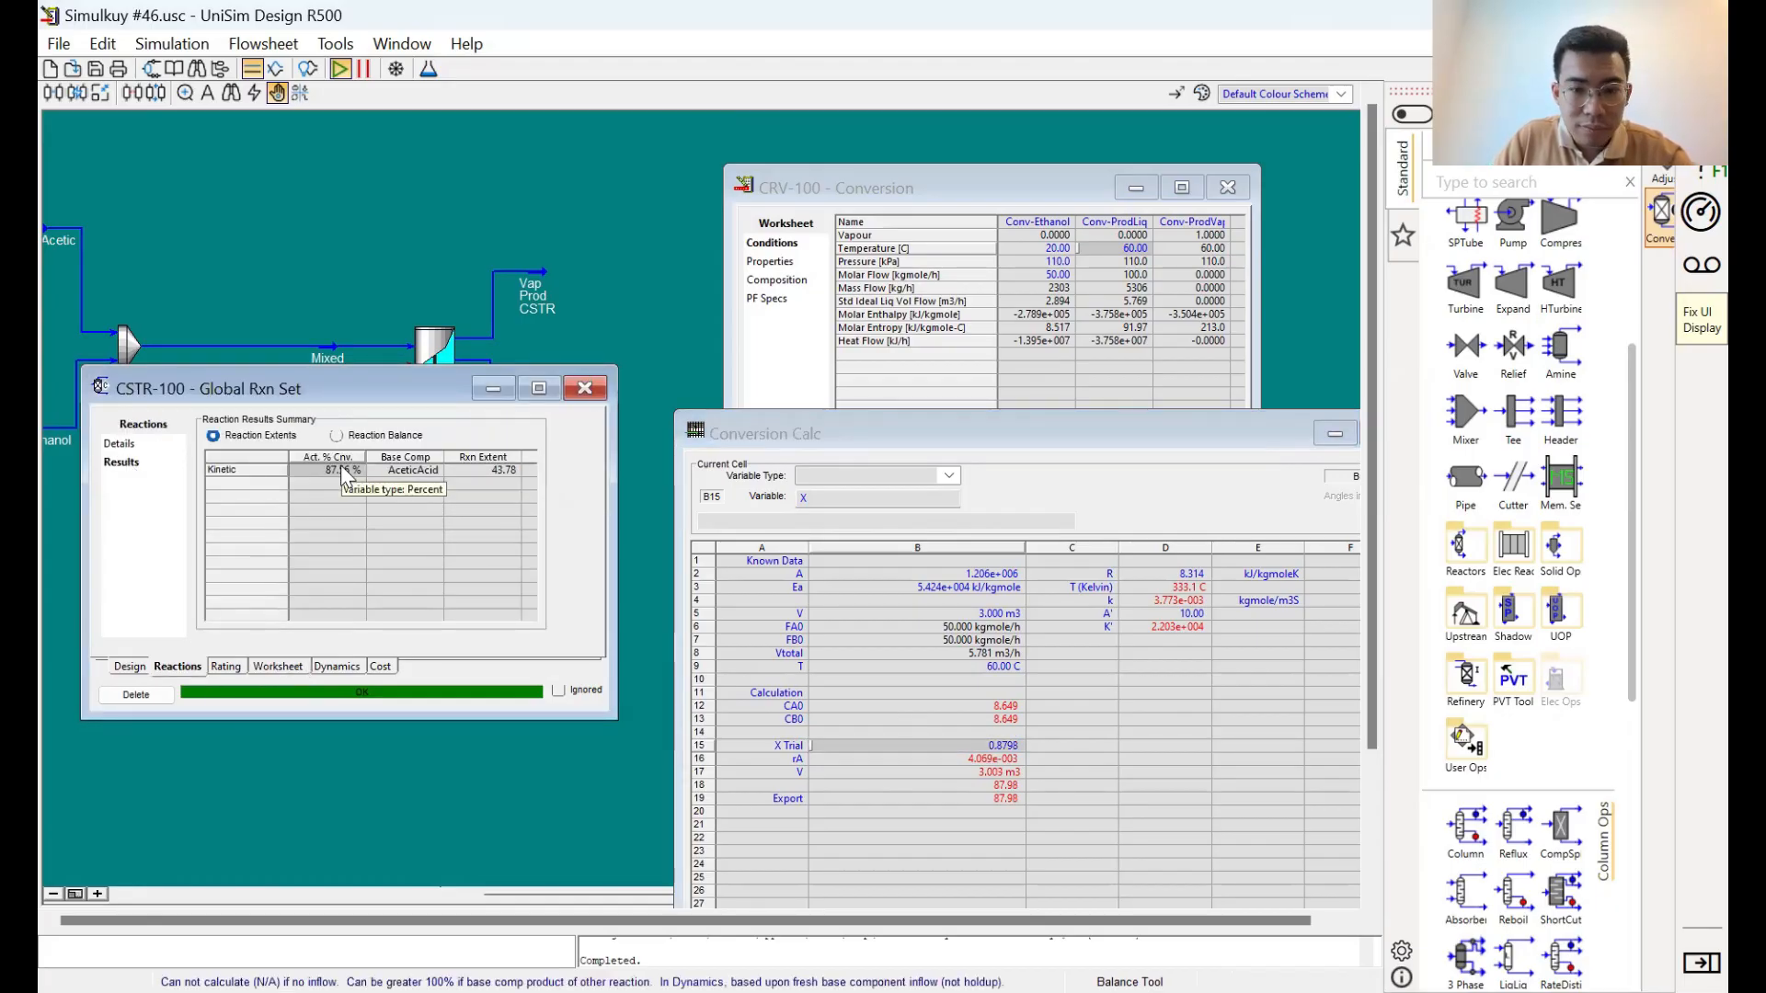
{"action": "double_click", "coordinate": [533, 556]}
{"action": "left_click", "coordinate": [625, 340]}
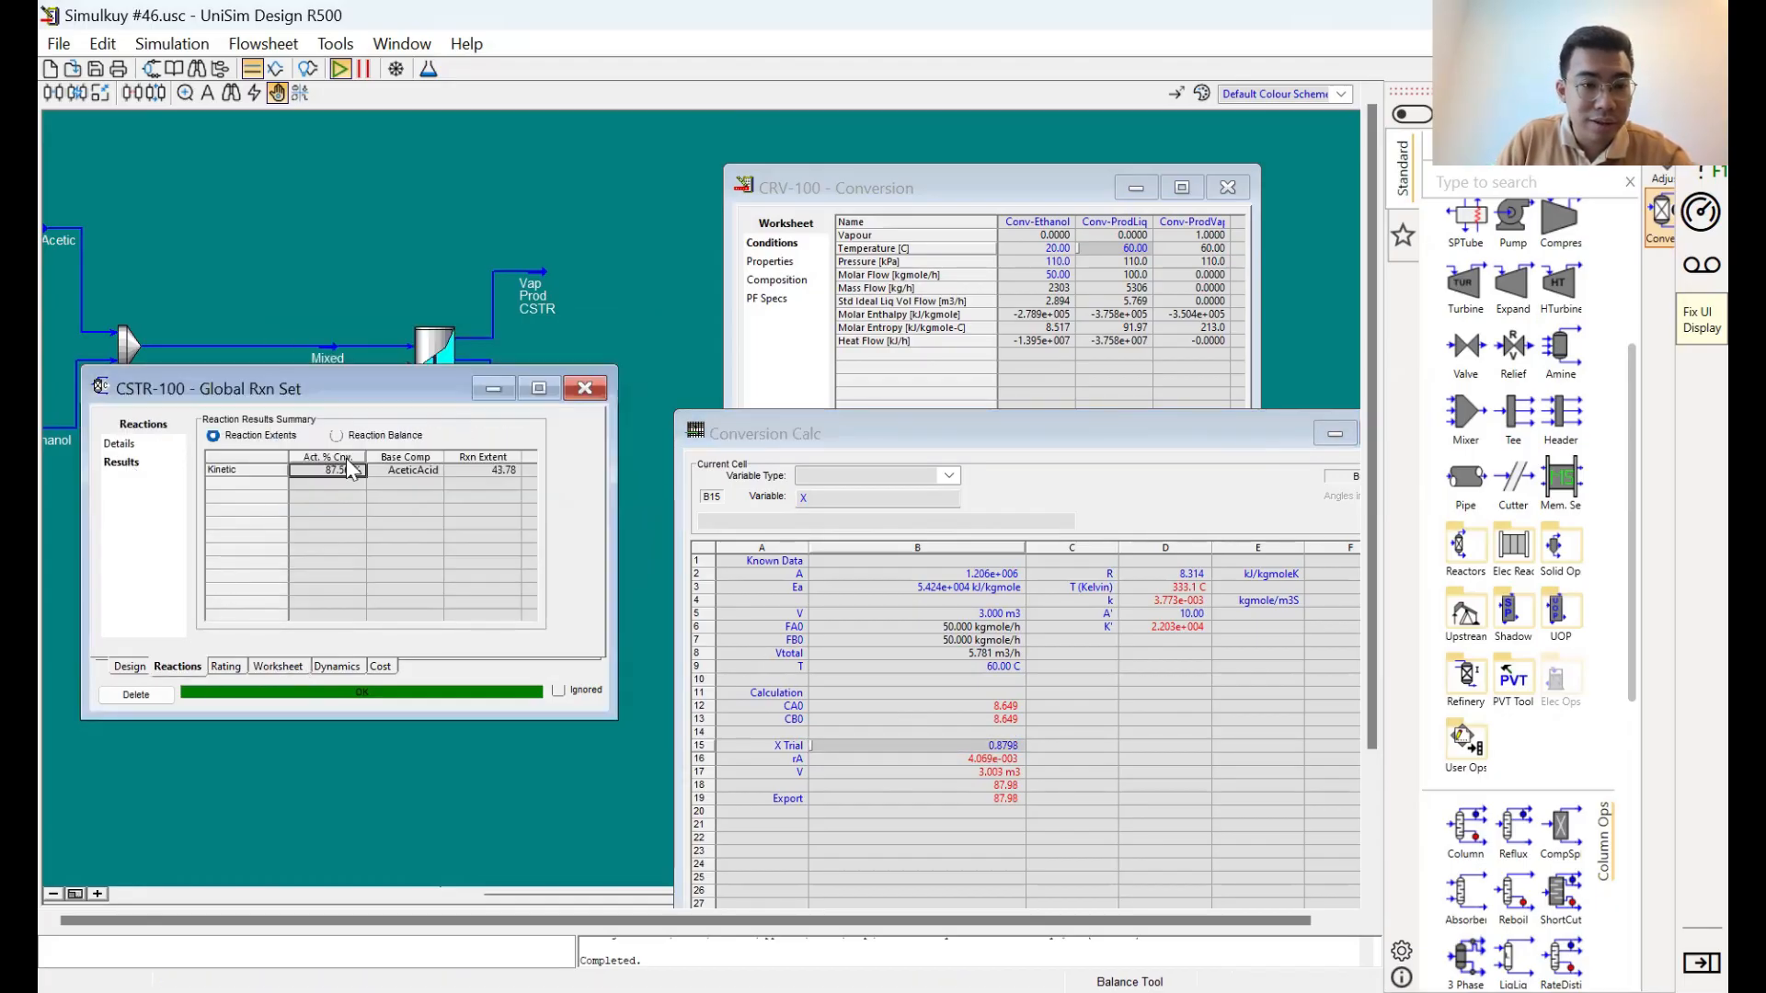
{"action": "left_click", "coordinate": [345, 473]}
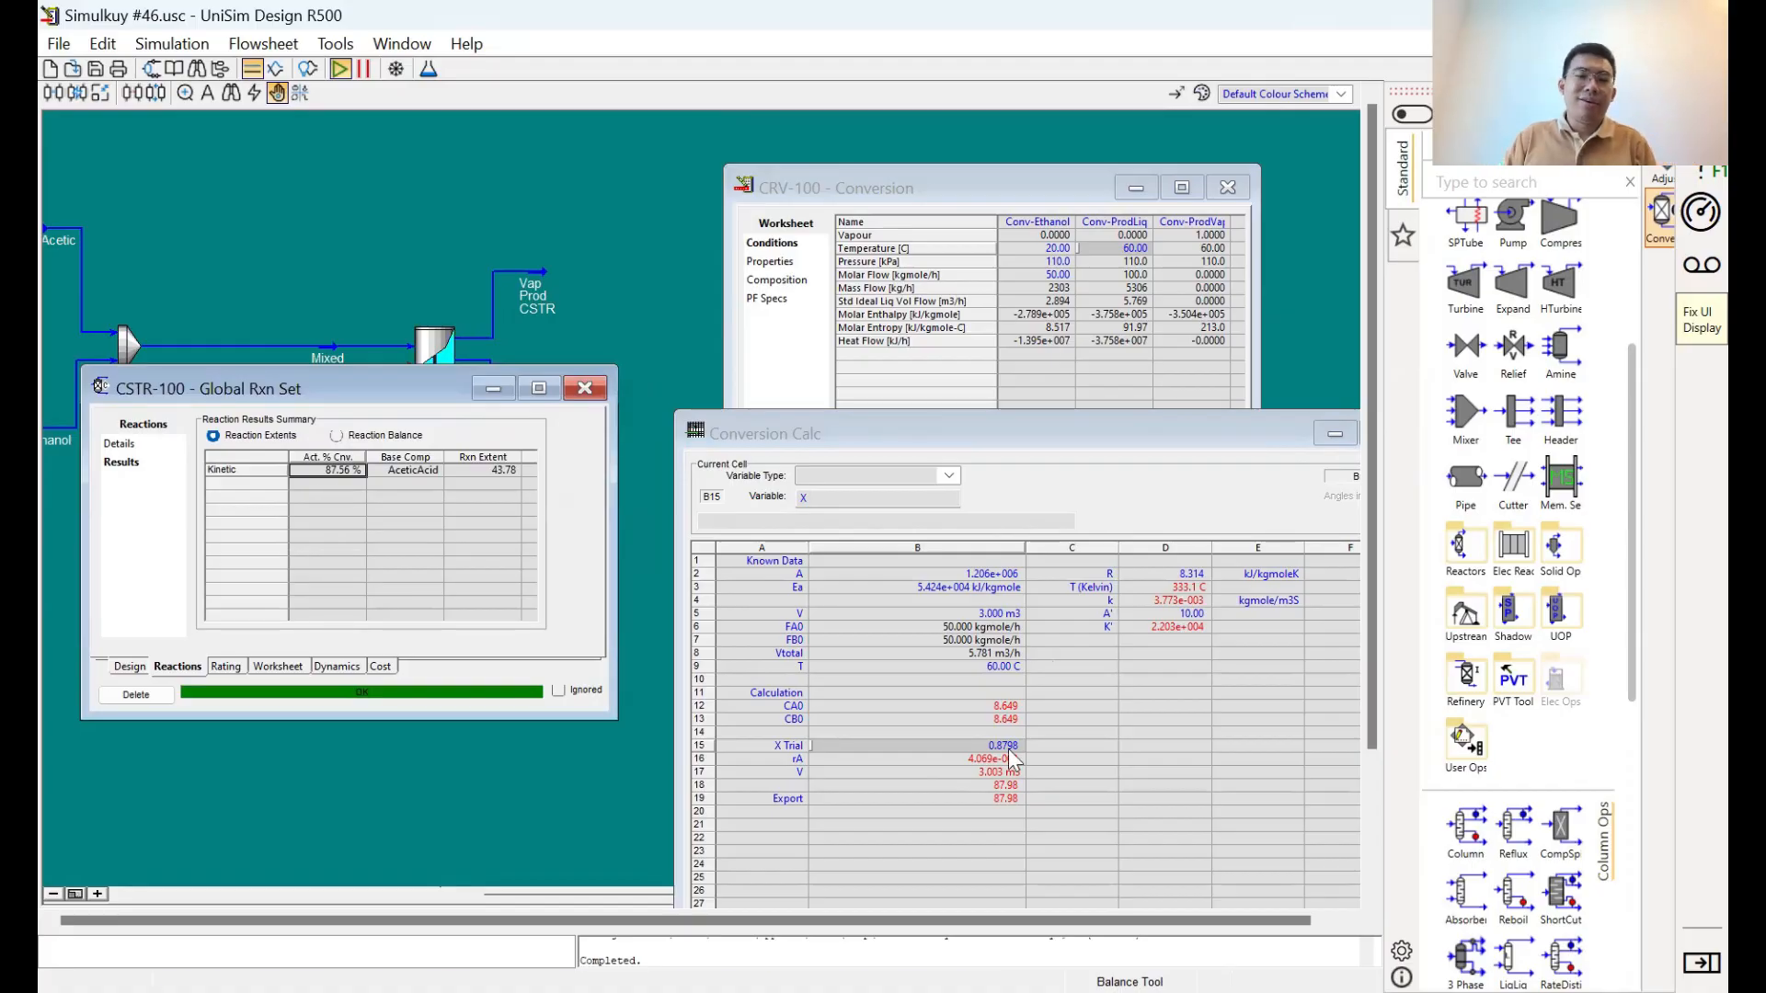
Close the CSTR-100, Conversion Calc and CRV-100 windows to return to the flowsheet
{"action": "left_click", "coordinate": [584, 387]}
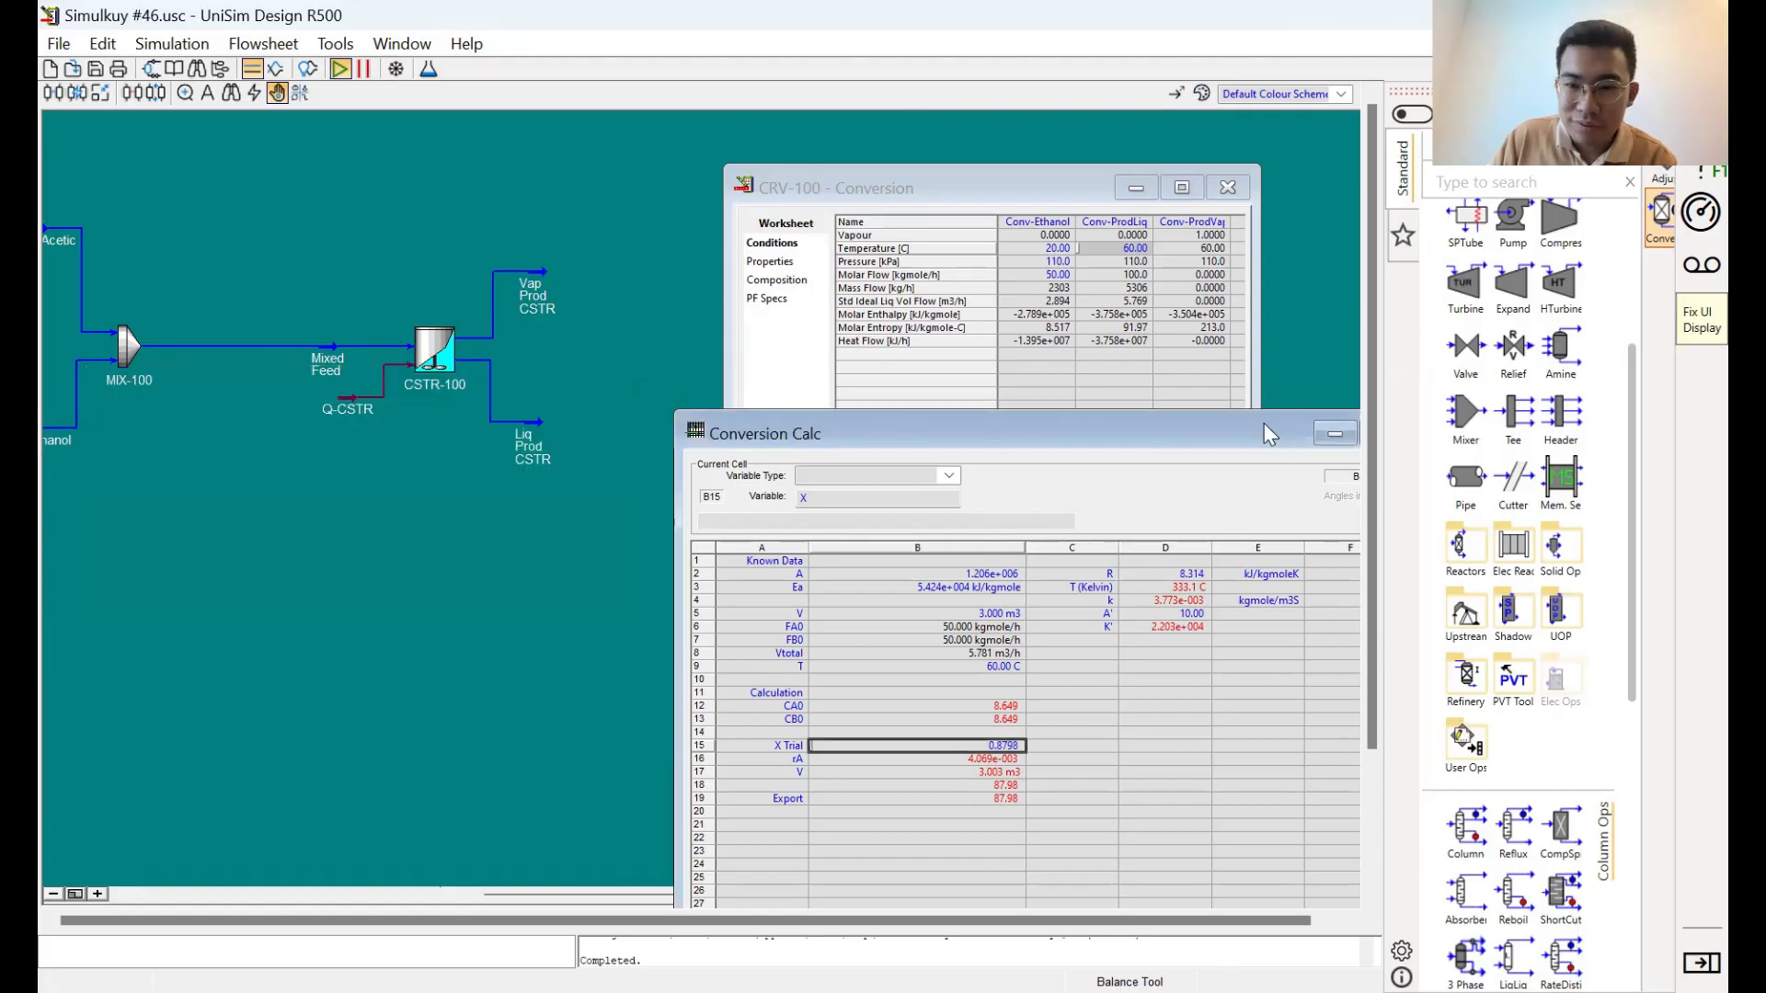
{"action": "double_click", "coordinate": [1044, 445]}
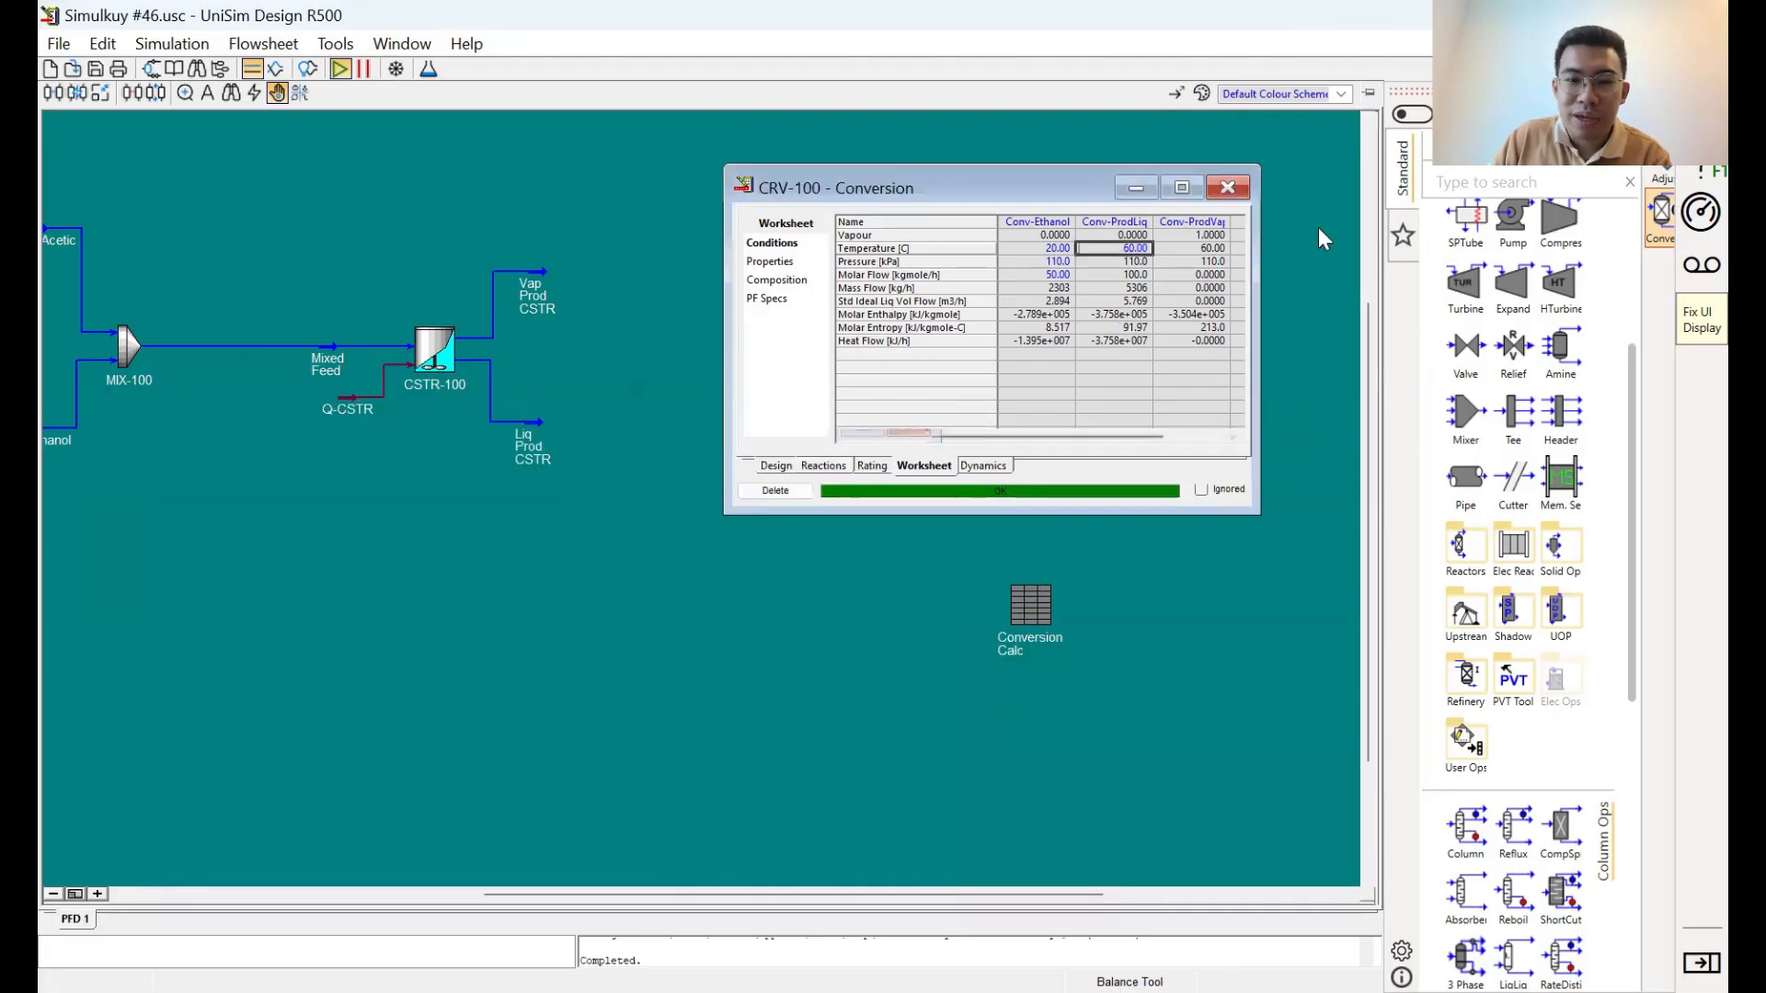
{"action": "left_click", "coordinate": [1228, 187]}
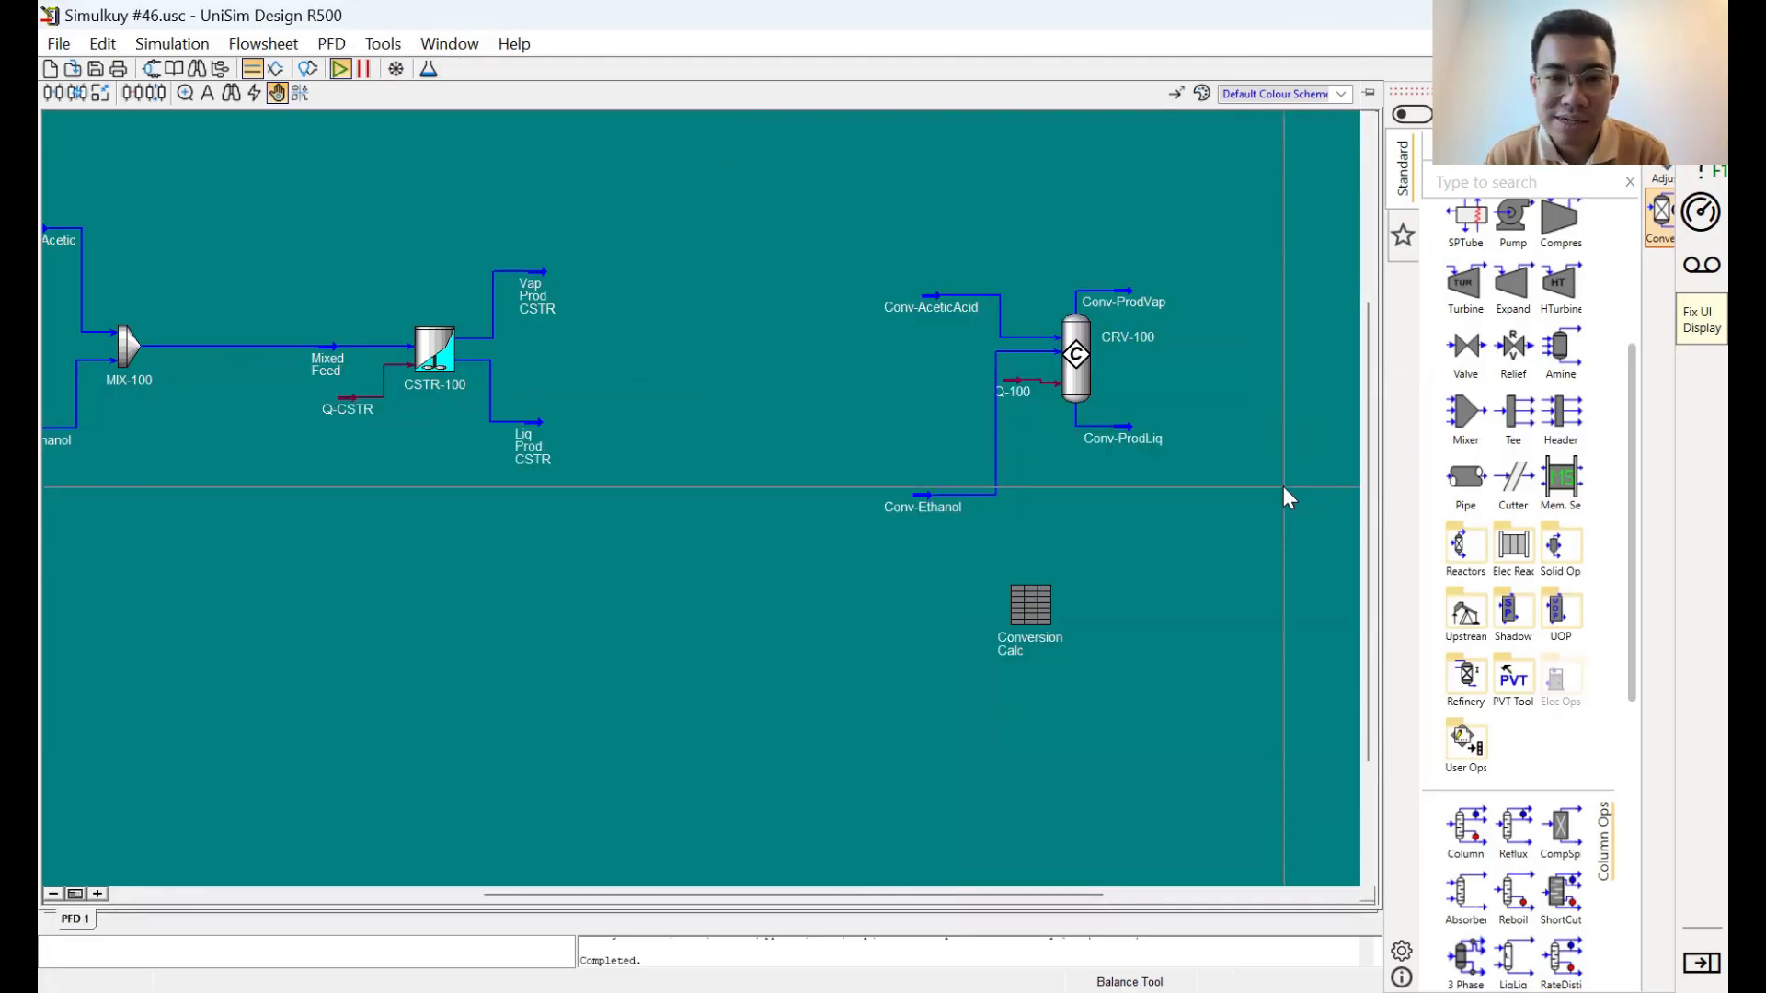